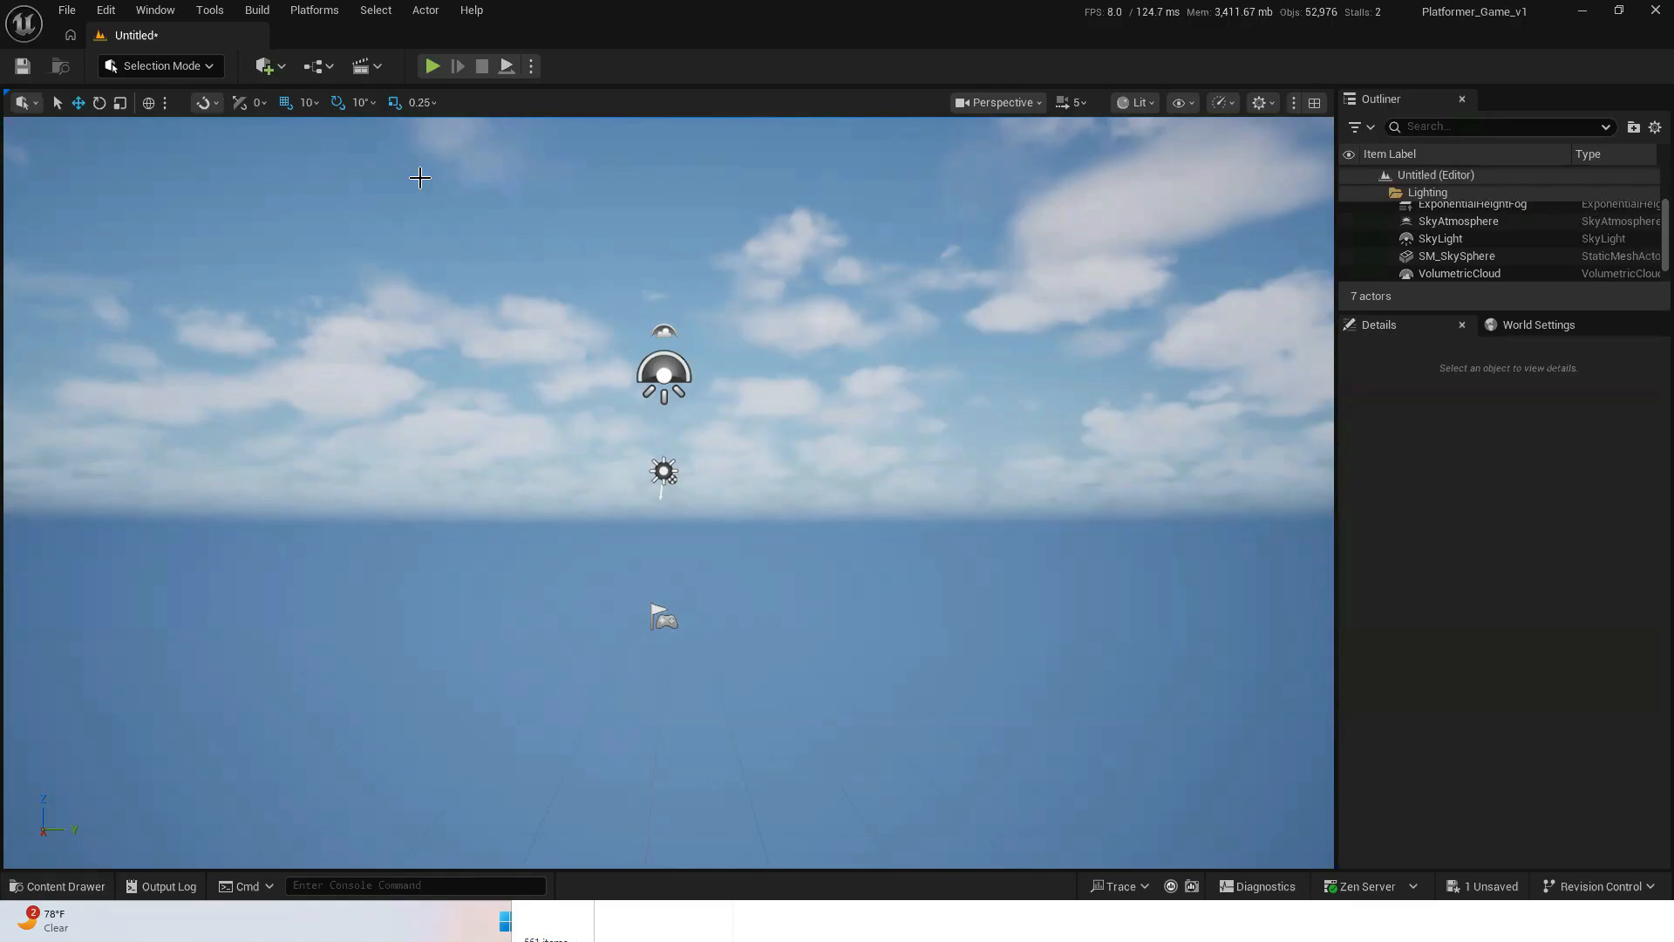
# - Switch to Landscape mode and create a new landscape, keeping the section size at 63×63 Quads
pyautogui.click(209, 67)
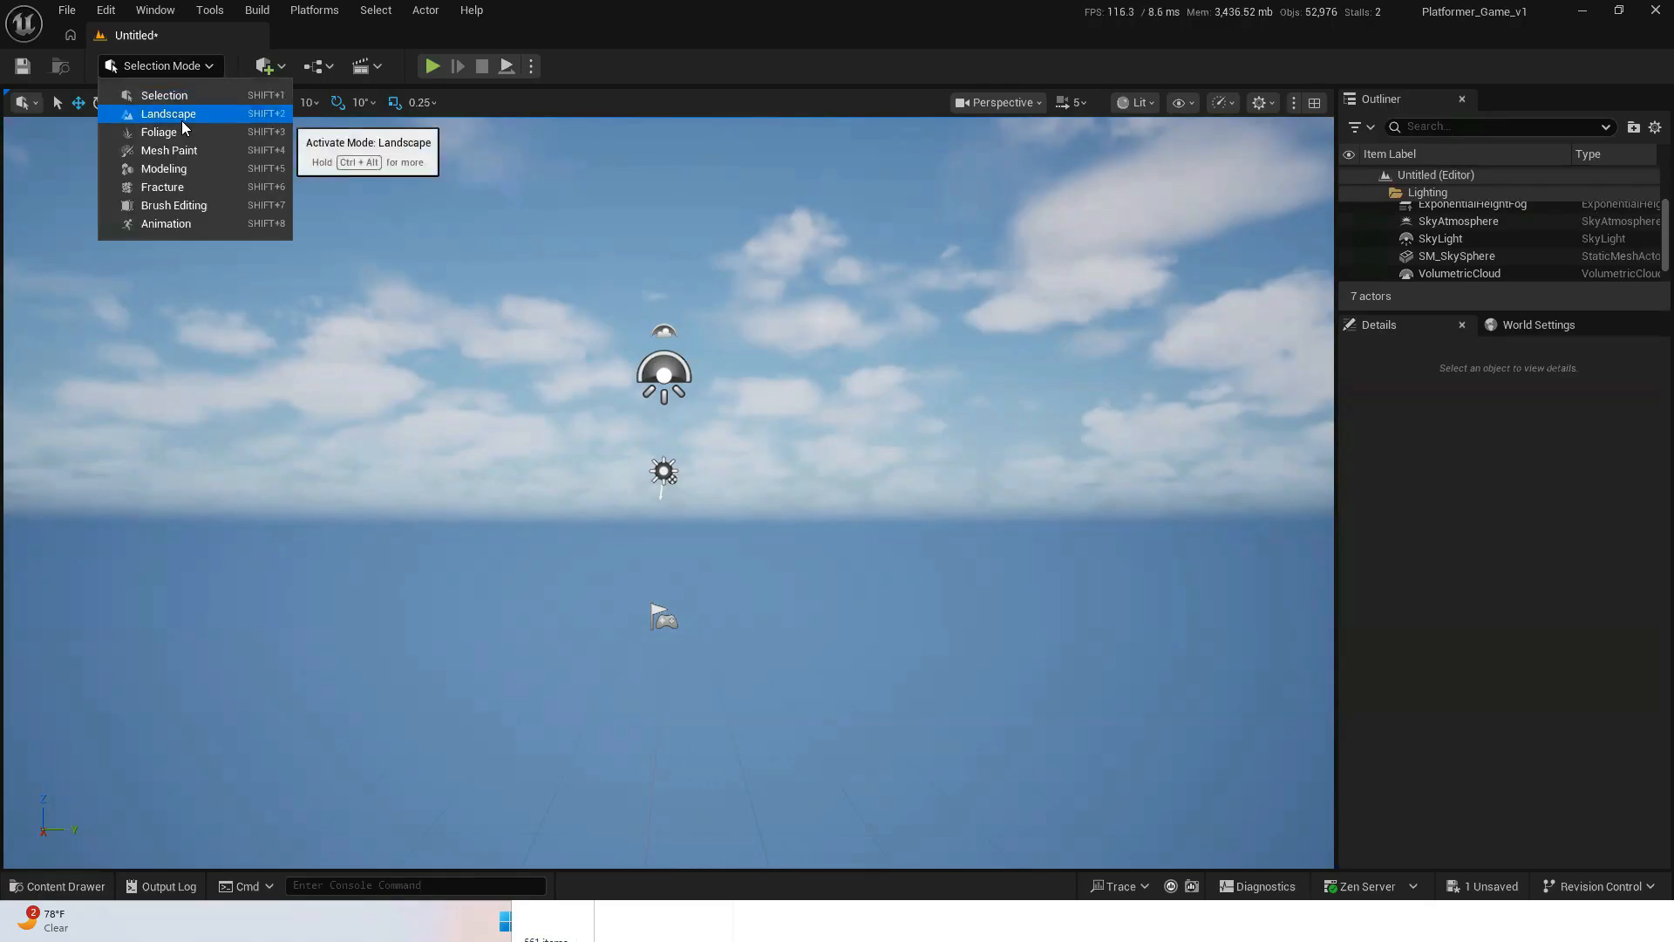
pyautogui.press('Escape')
pyautogui.hotkey('shift', '2')
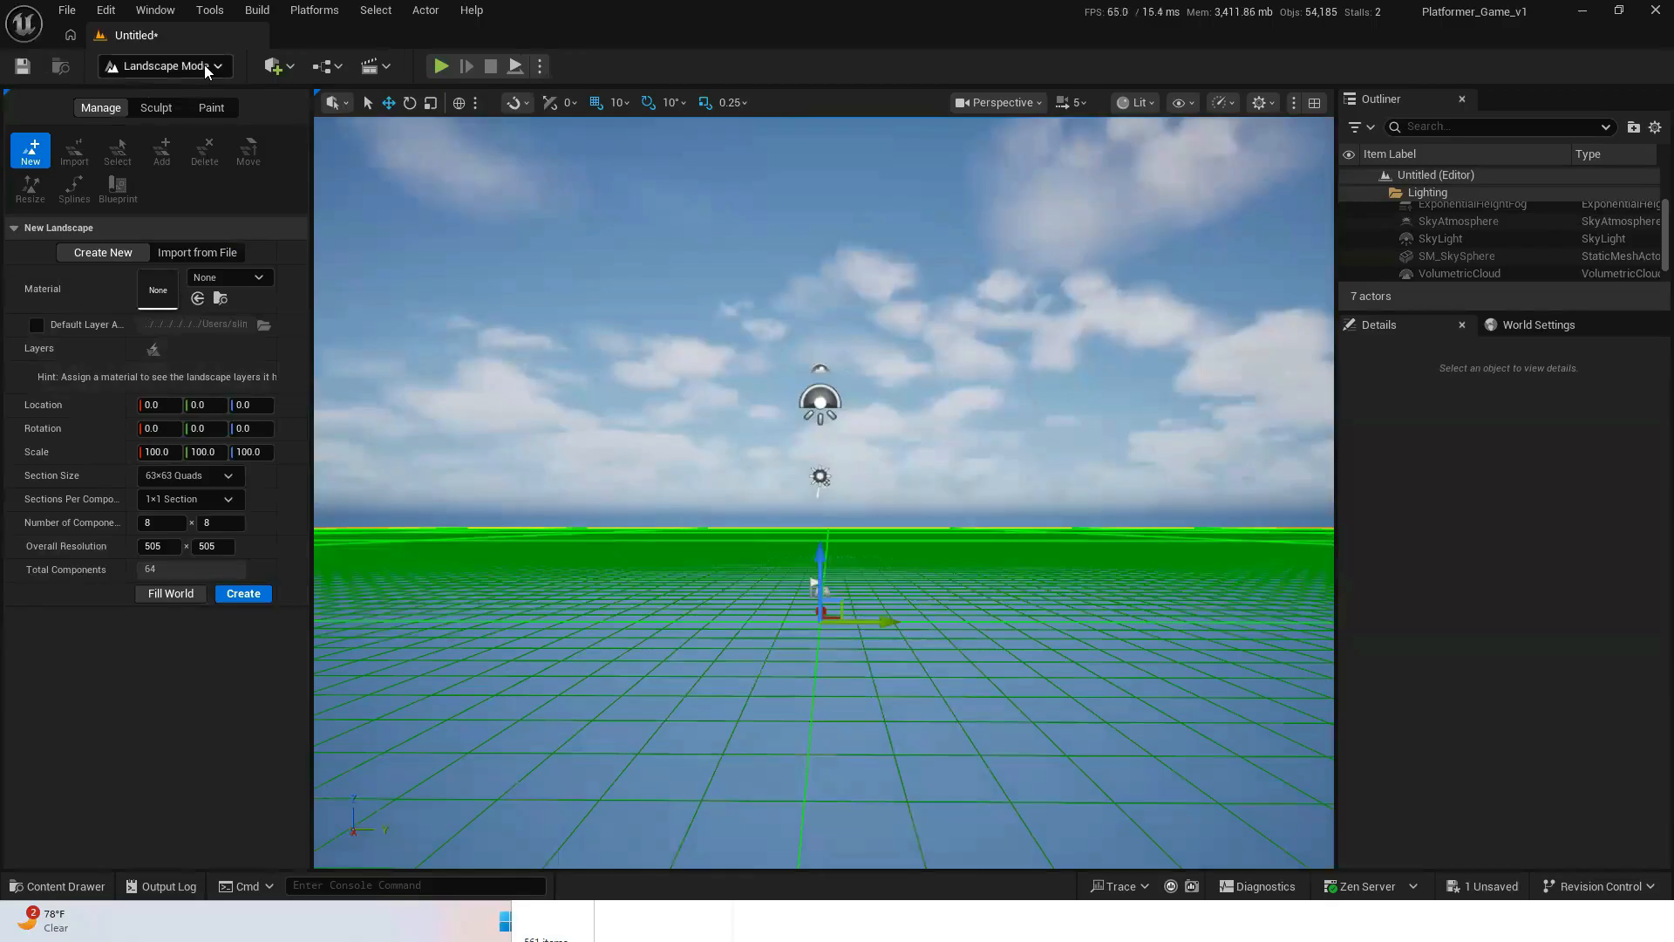
pyautogui.click(230, 480)
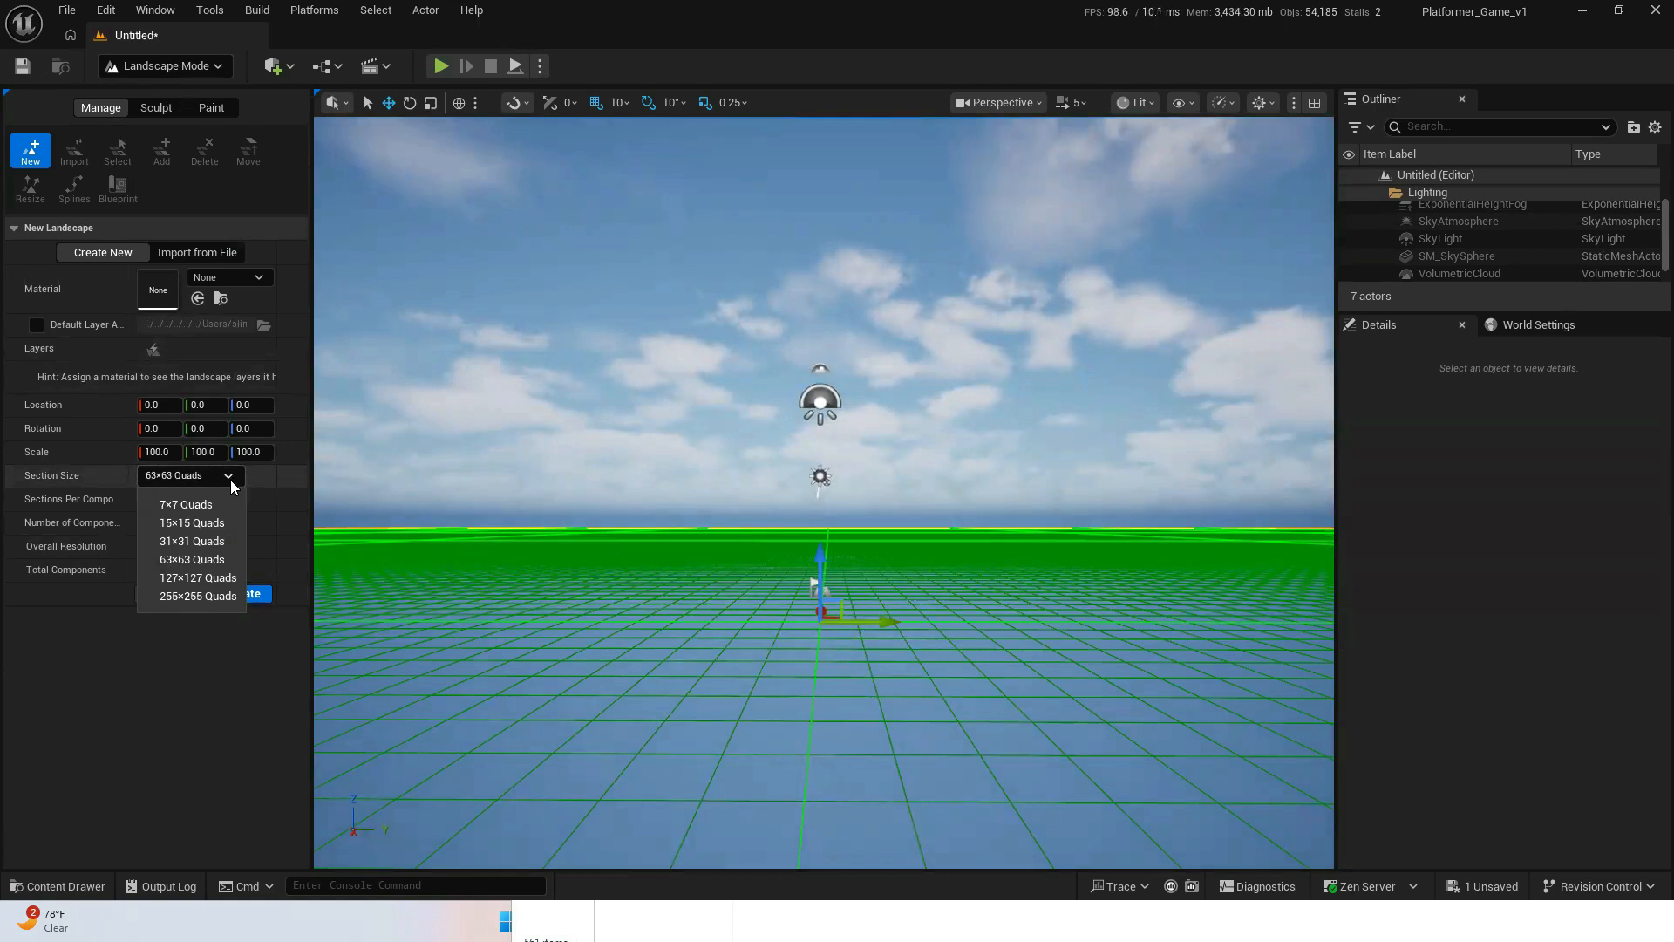
pyautogui.click(231, 480)
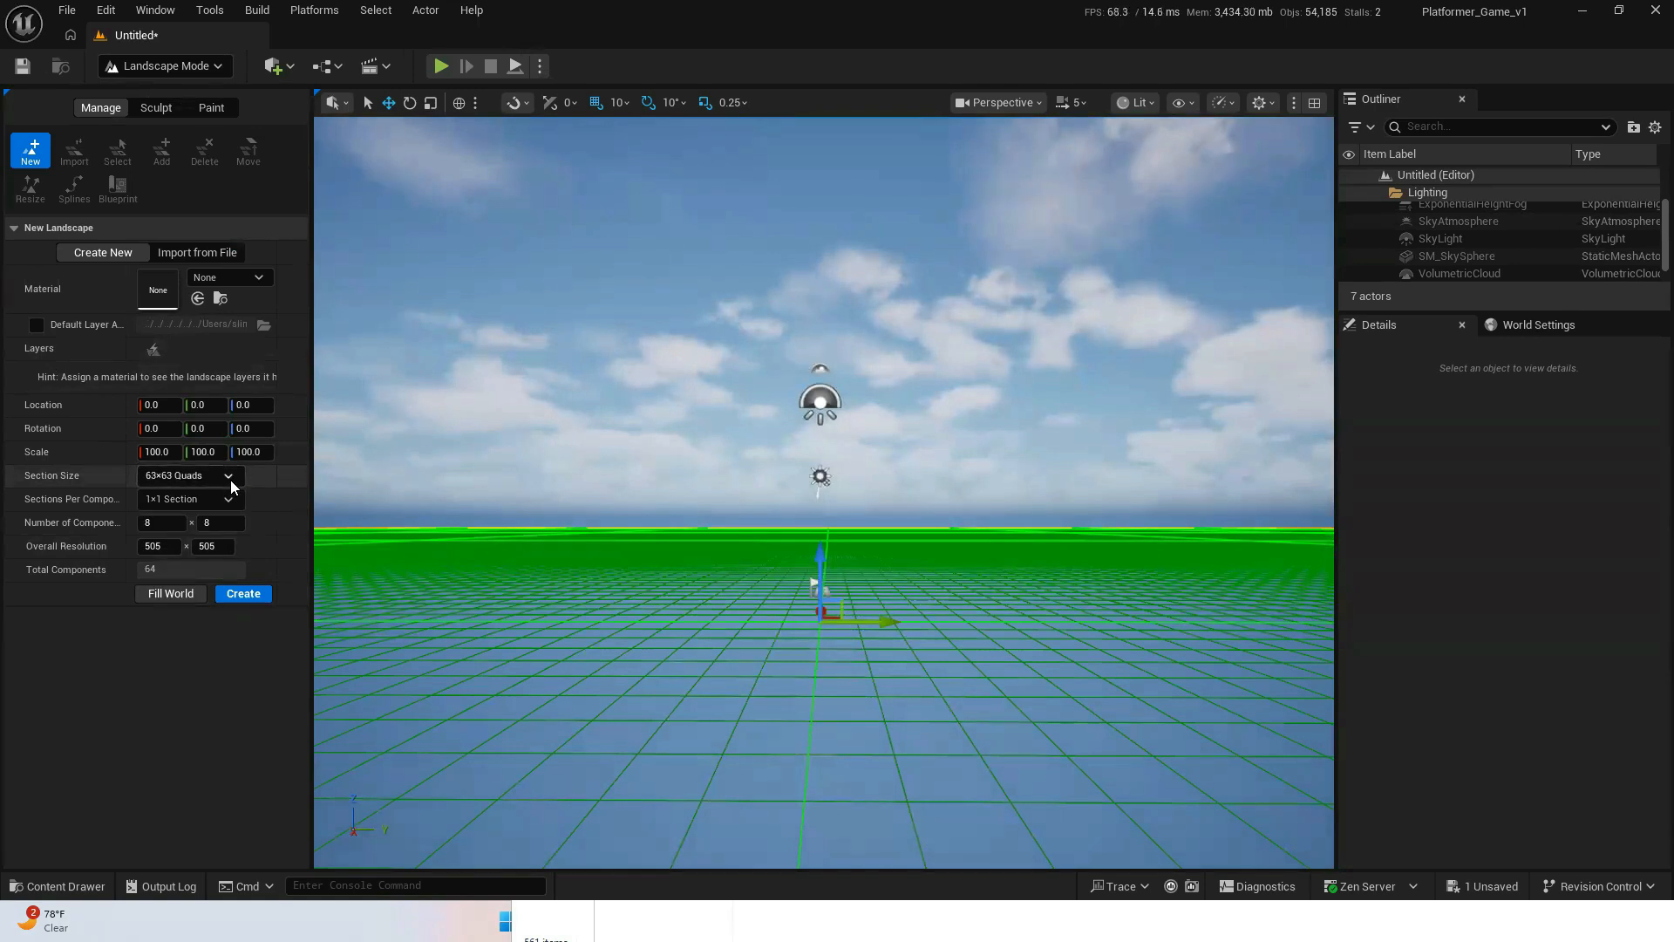
pyautogui.click(244, 595)
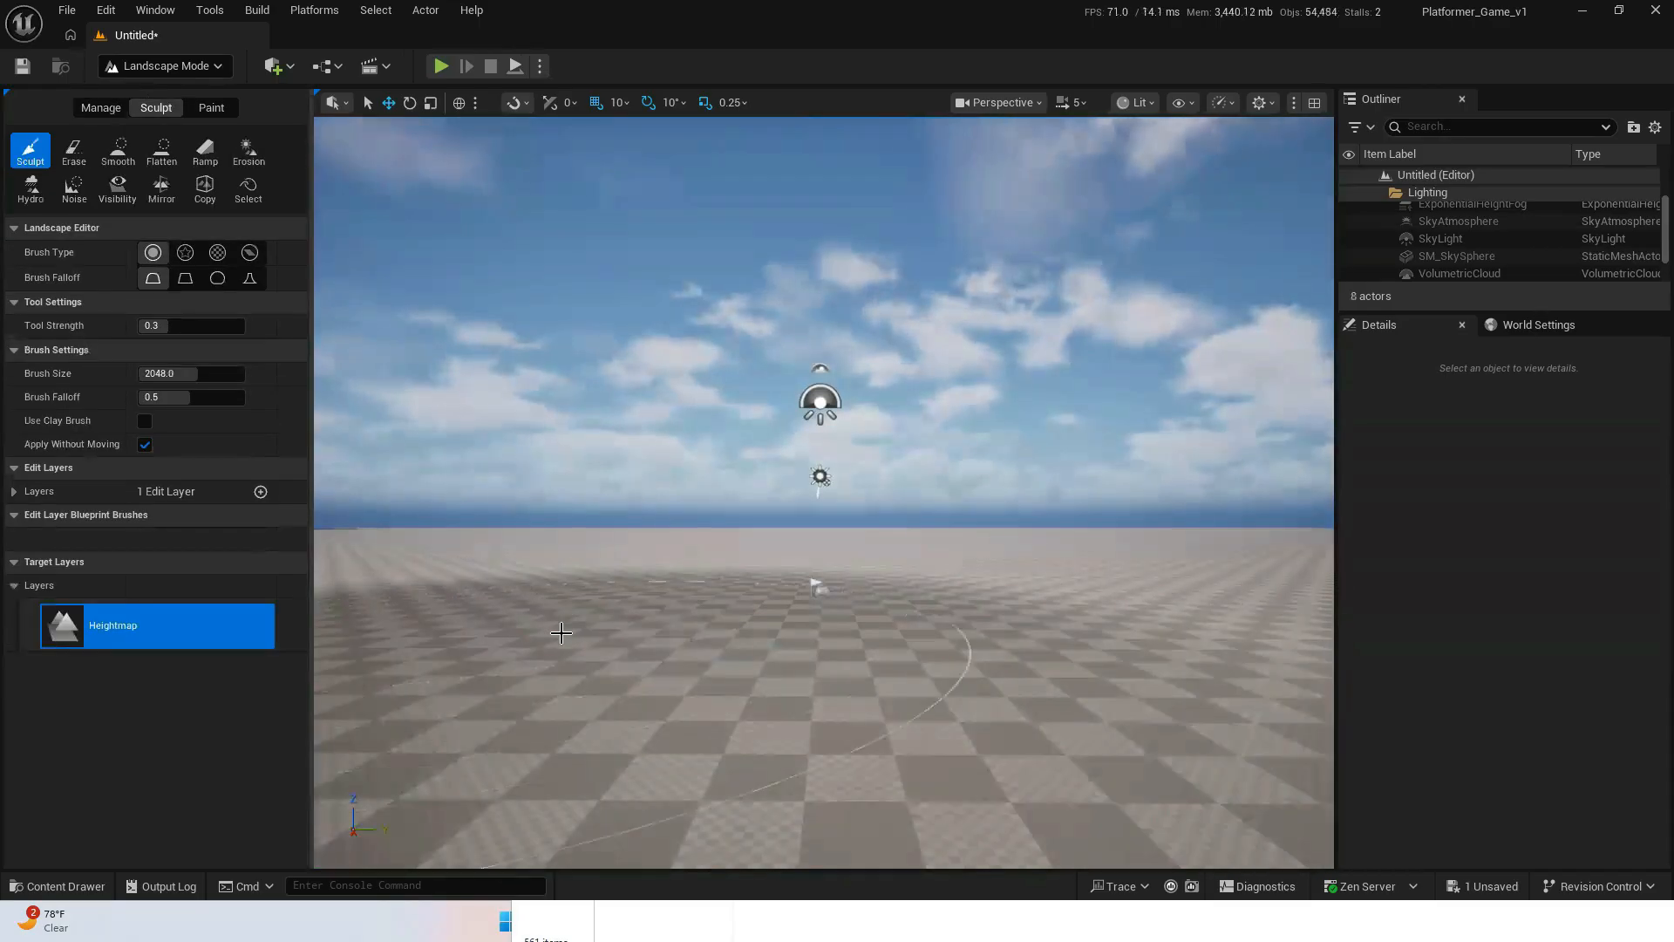
# - Sculpt a chain of overlapping hills across the middle of the flat landscape with the Sculpt tool and smooth brush falloff
pyautogui.moveTo(823, 492)
pyautogui.mouseDown(button='right')
pyautogui.moveTo(750, 554)
pyautogui.moveTo(746, 593)
pyautogui.mouseUp(button='right')
pyautogui.press('s')
pyautogui.press('e')
pyautogui.press('q')
pyautogui.press('d')
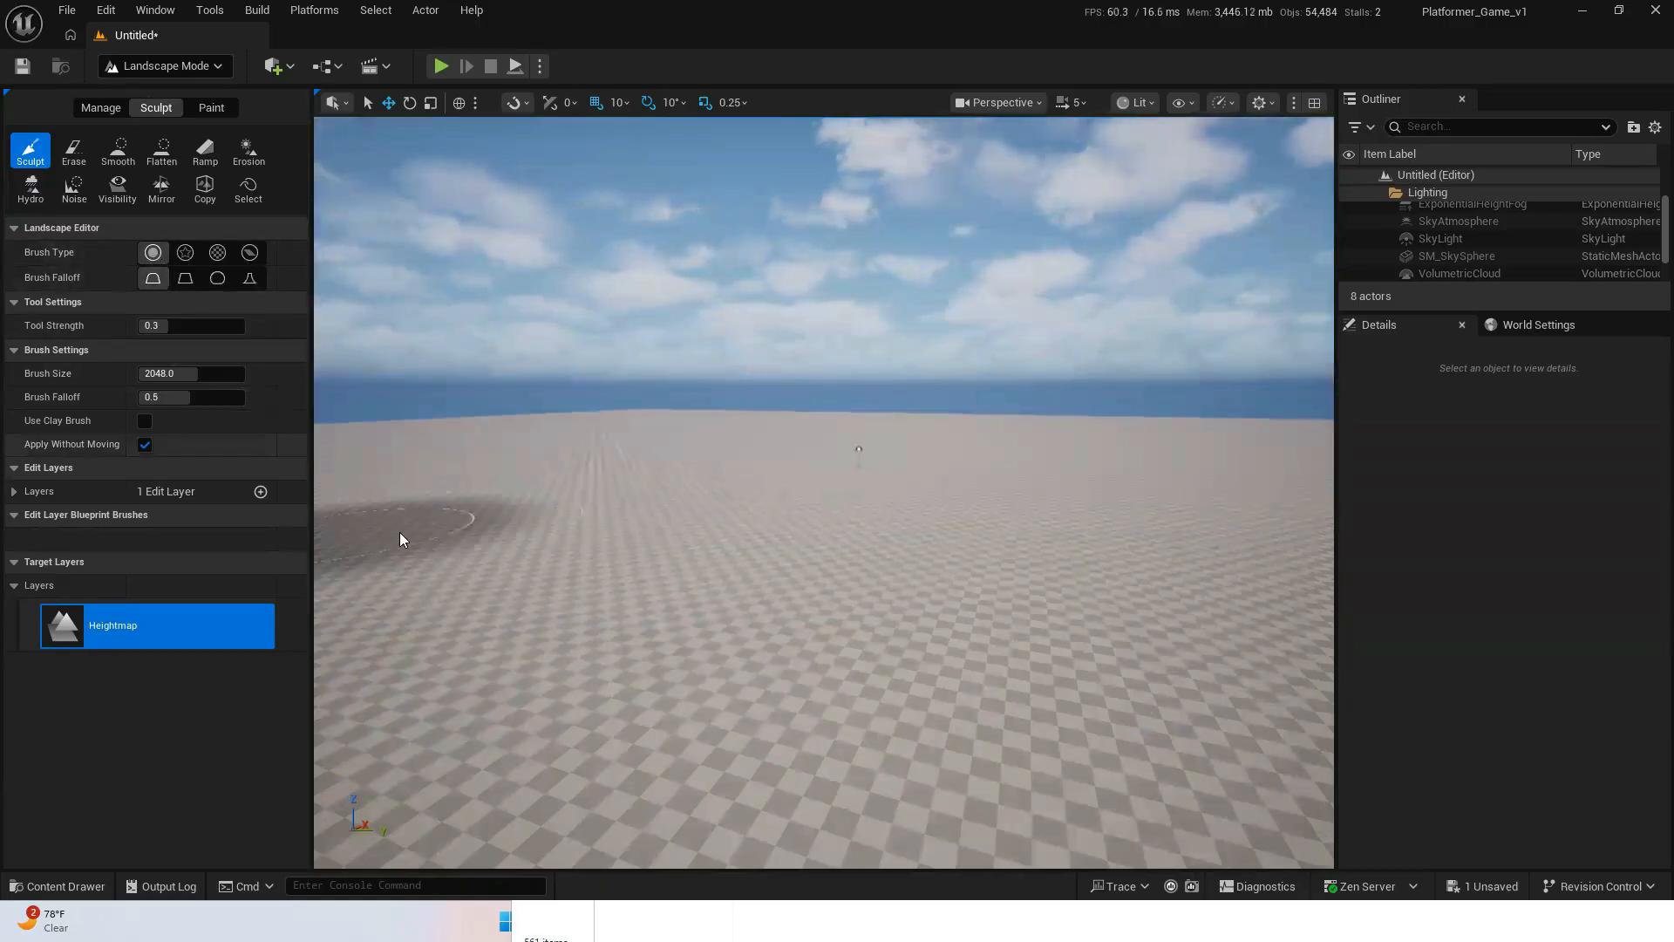
pyautogui.moveTo(565, 642)
pyautogui.mouseDown()
pyautogui.moveTo(568, 549)
pyautogui.moveTo(852, 661)
pyautogui.mouseUp()
pyautogui.press('s')
pyautogui.moveTo(832, 449); pyautogui.dragTo(799, 624, button='right')
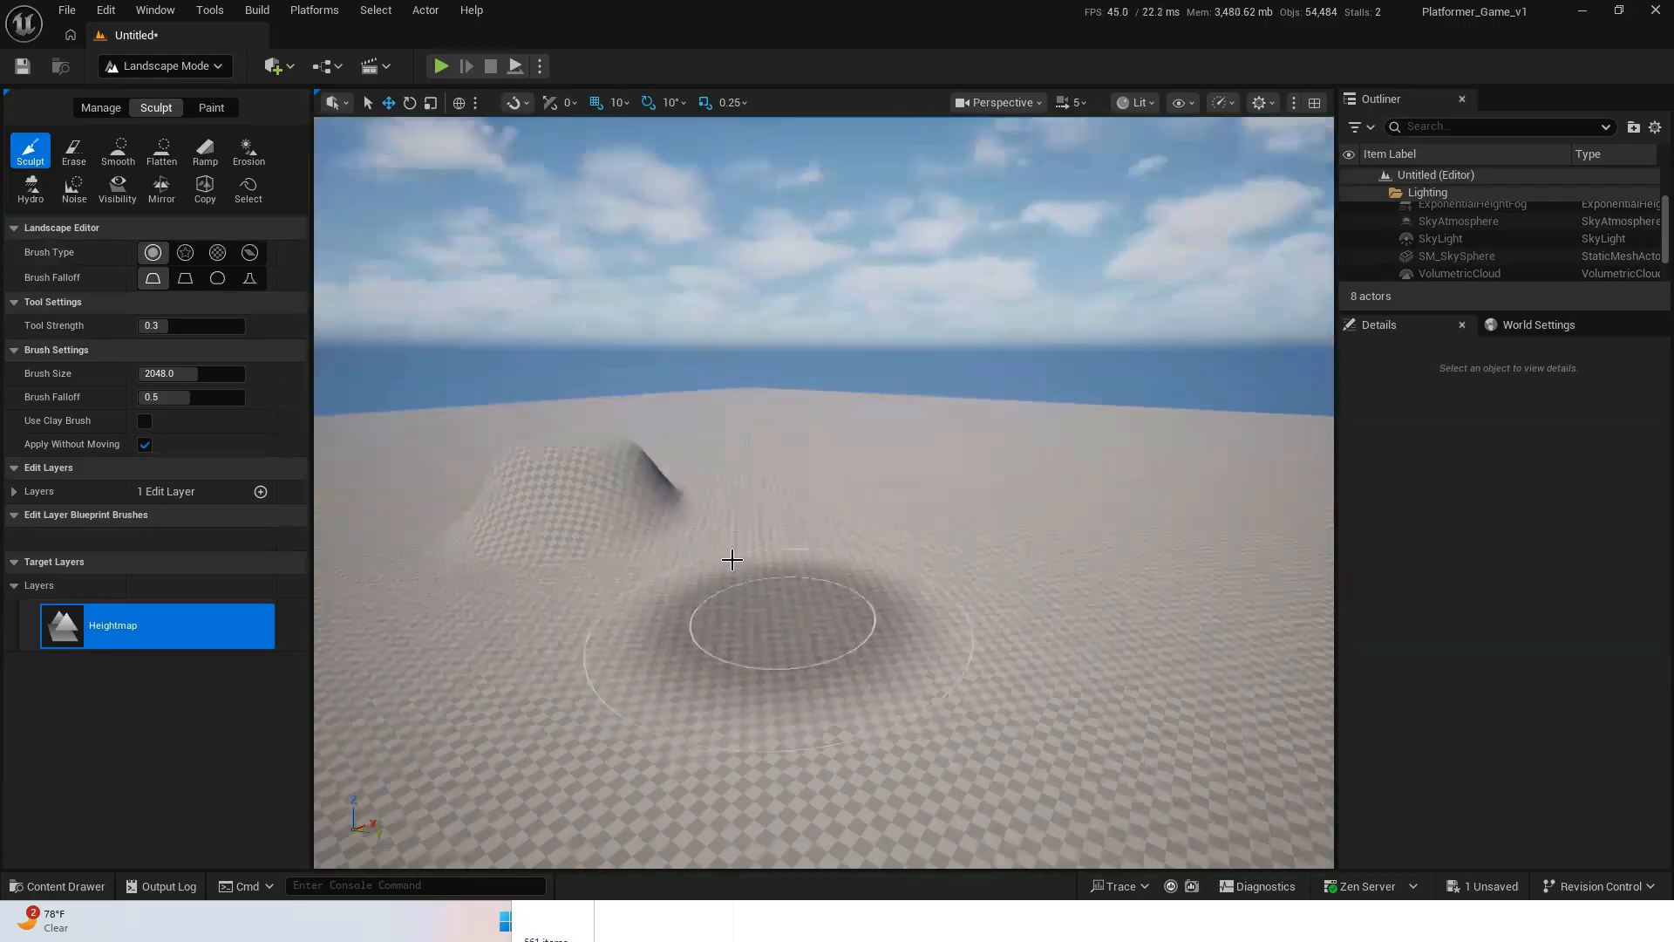
pyautogui.moveTo(731, 559); pyautogui.dragTo(735, 537)
pyautogui.moveTo(1029, 575)
pyautogui.mouseDown()
pyautogui.moveTo(1063, 507)
pyautogui.moveTo(1131, 498)
pyautogui.mouseUp()
pyautogui.moveTo(1058, 513); pyautogui.dragTo(1042, 558, button='right')
pyautogui.press('s')
pyautogui.press('d')
pyautogui.moveTo(828, 517); pyautogui.dragTo(833, 533, button='right')
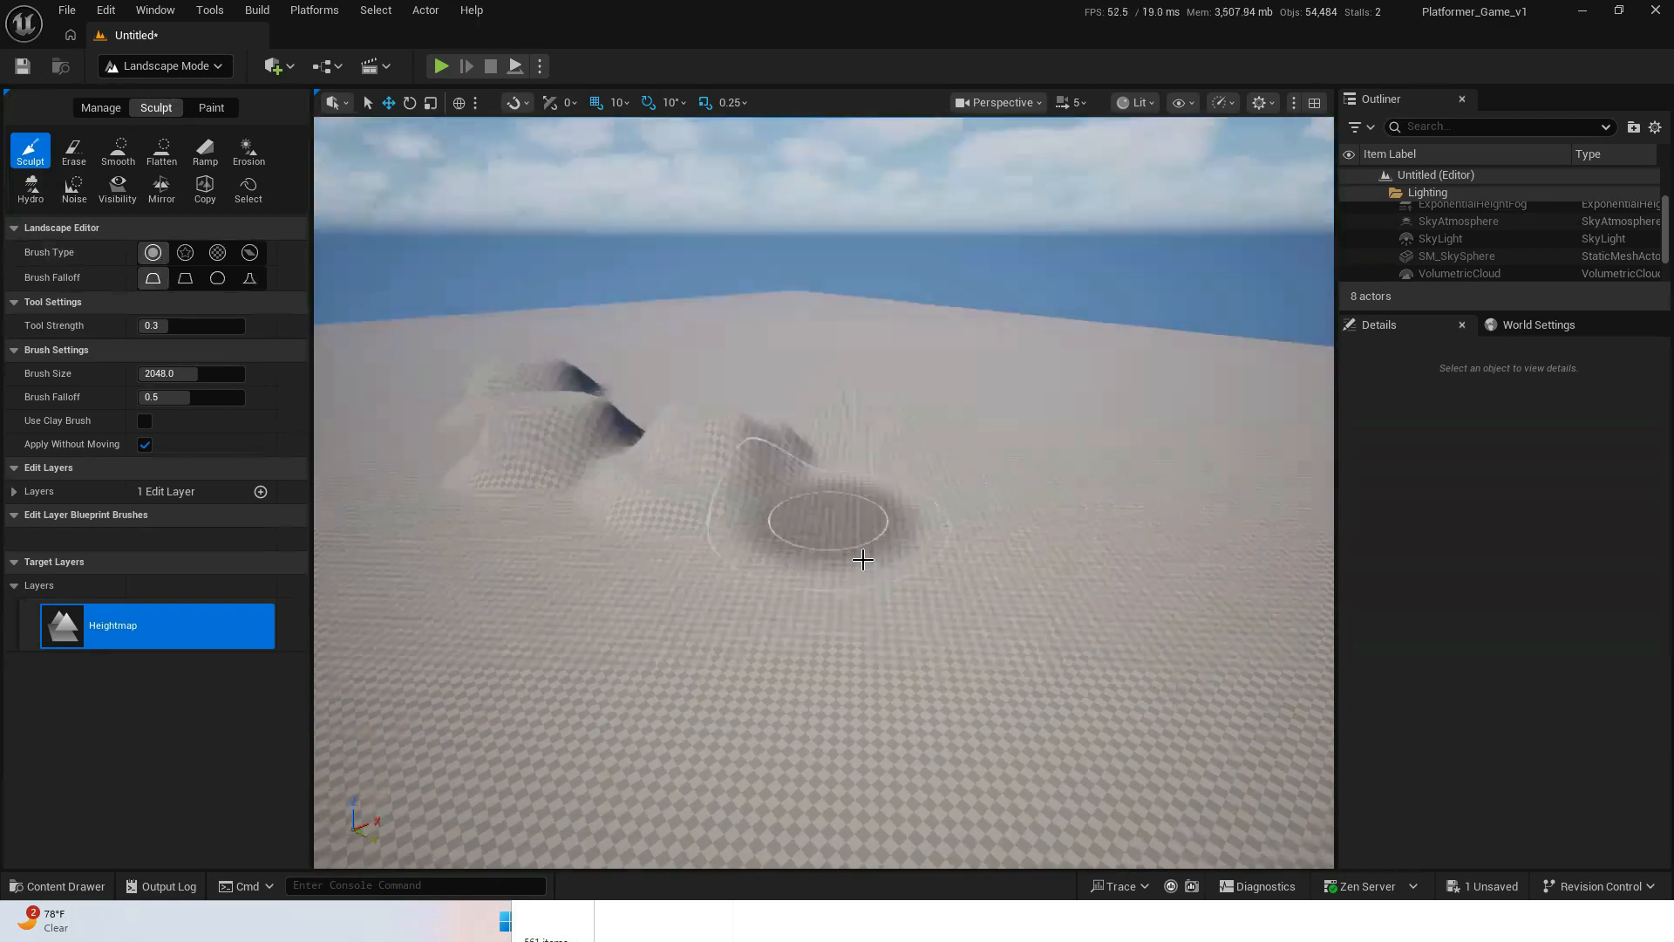
pyautogui.moveTo(858, 552); pyautogui.dragTo(858, 552)
pyautogui.moveTo(518, 631)
pyautogui.mouseDown()
pyautogui.moveTo(550, 624)
pyautogui.moveTo(684, 672)
pyautogui.moveTo(961, 596)
pyautogui.moveTo(1081, 541)
pyautogui.moveTo(1121, 598)
pyautogui.moveTo(898, 659)
pyautogui.moveTo(600, 662)
pyautogui.moveTo(415, 531)
pyautogui.mouseUp()
pyautogui.moveTo(466, 518); pyautogui.dragTo(465, 518, button='right')
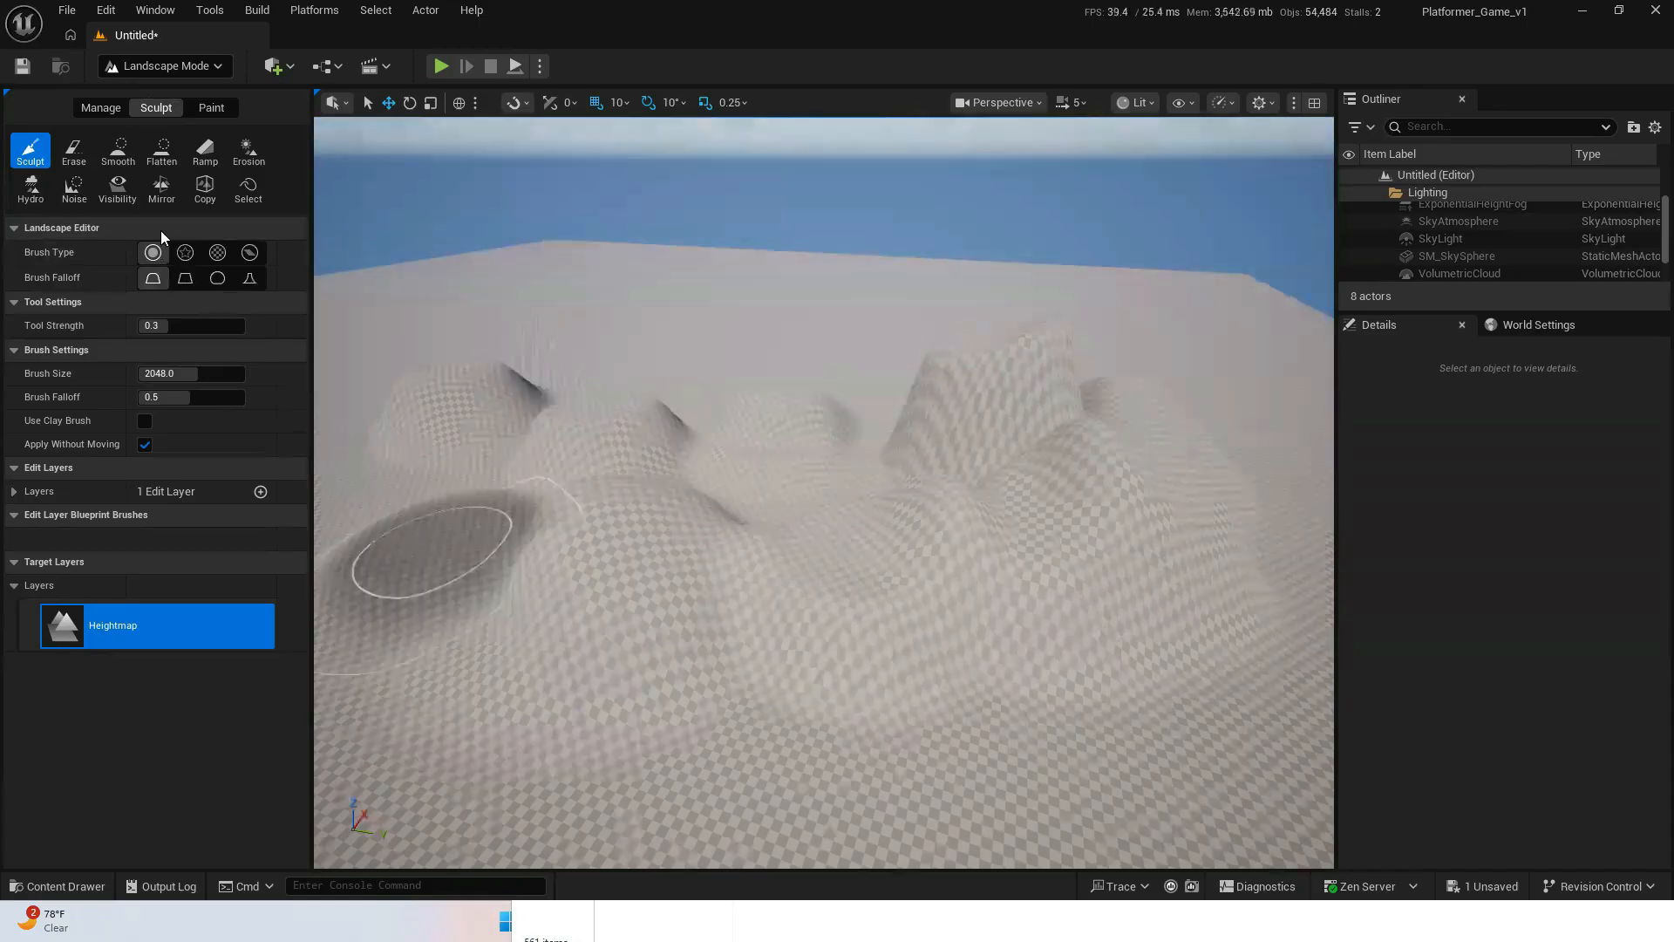
# - Sculpt additional peaks beside the existing hills, using the linear, spherical and tip brush falloffs in turn
pyautogui.click(185, 277)
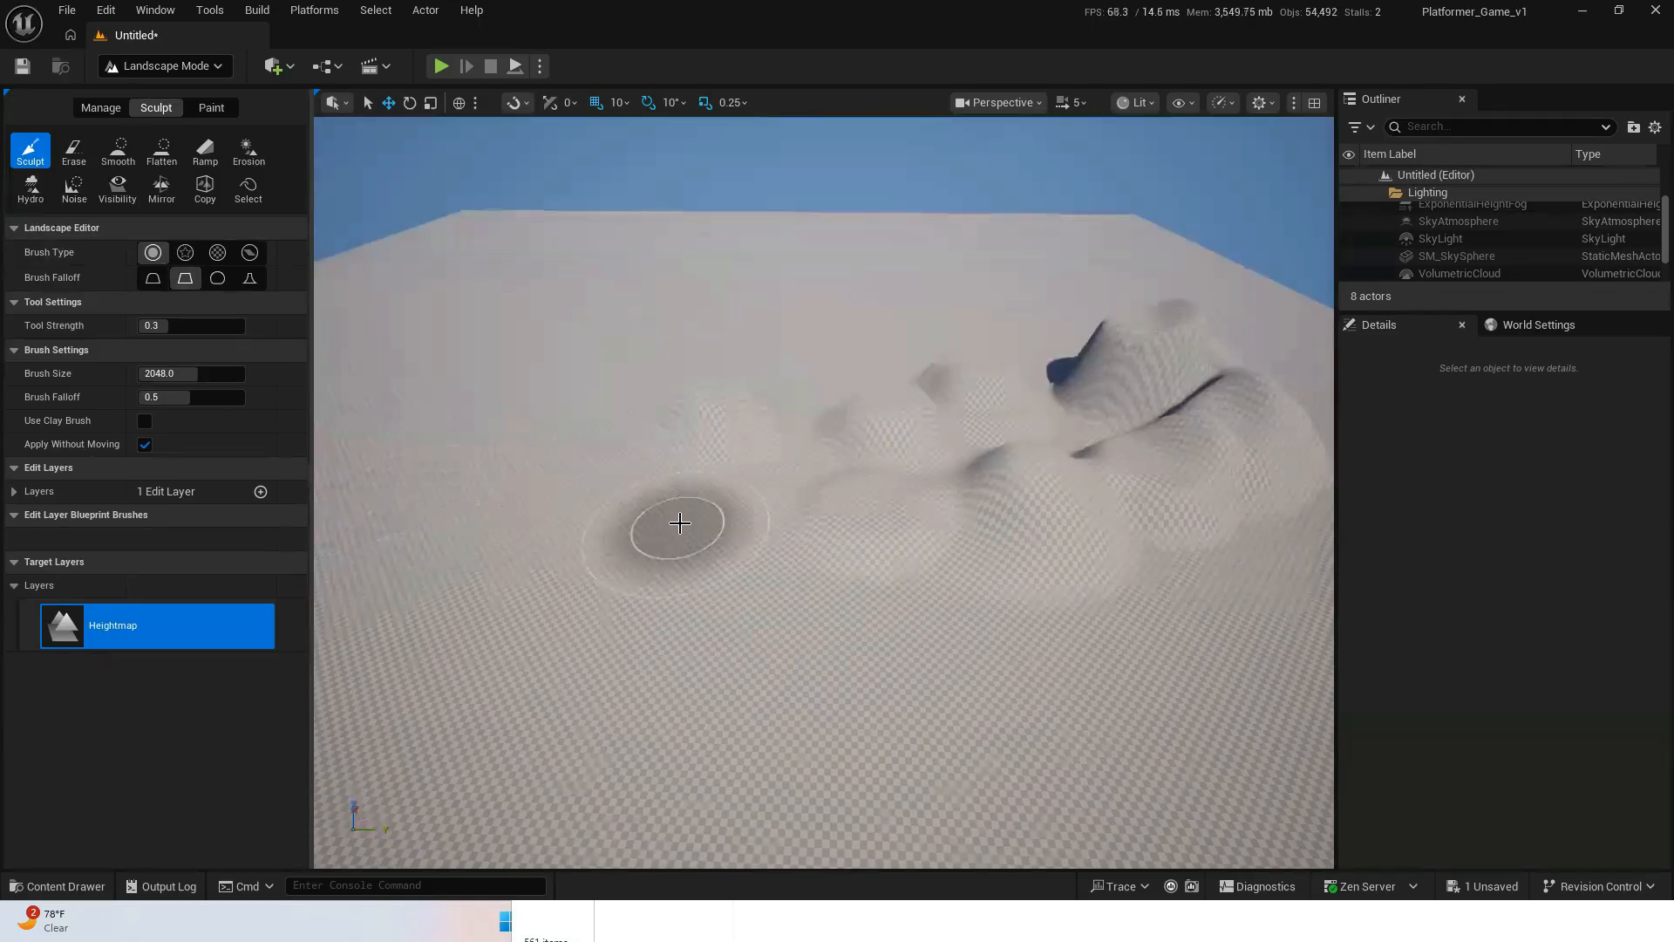
pyautogui.moveTo(542, 478)
pyautogui.mouseDown()
pyautogui.moveTo(524, 479)
pyautogui.moveTo(550, 469)
pyautogui.moveTo(601, 375)
pyautogui.moveTo(652, 464)
pyautogui.moveTo(474, 467)
pyautogui.mouseUp()
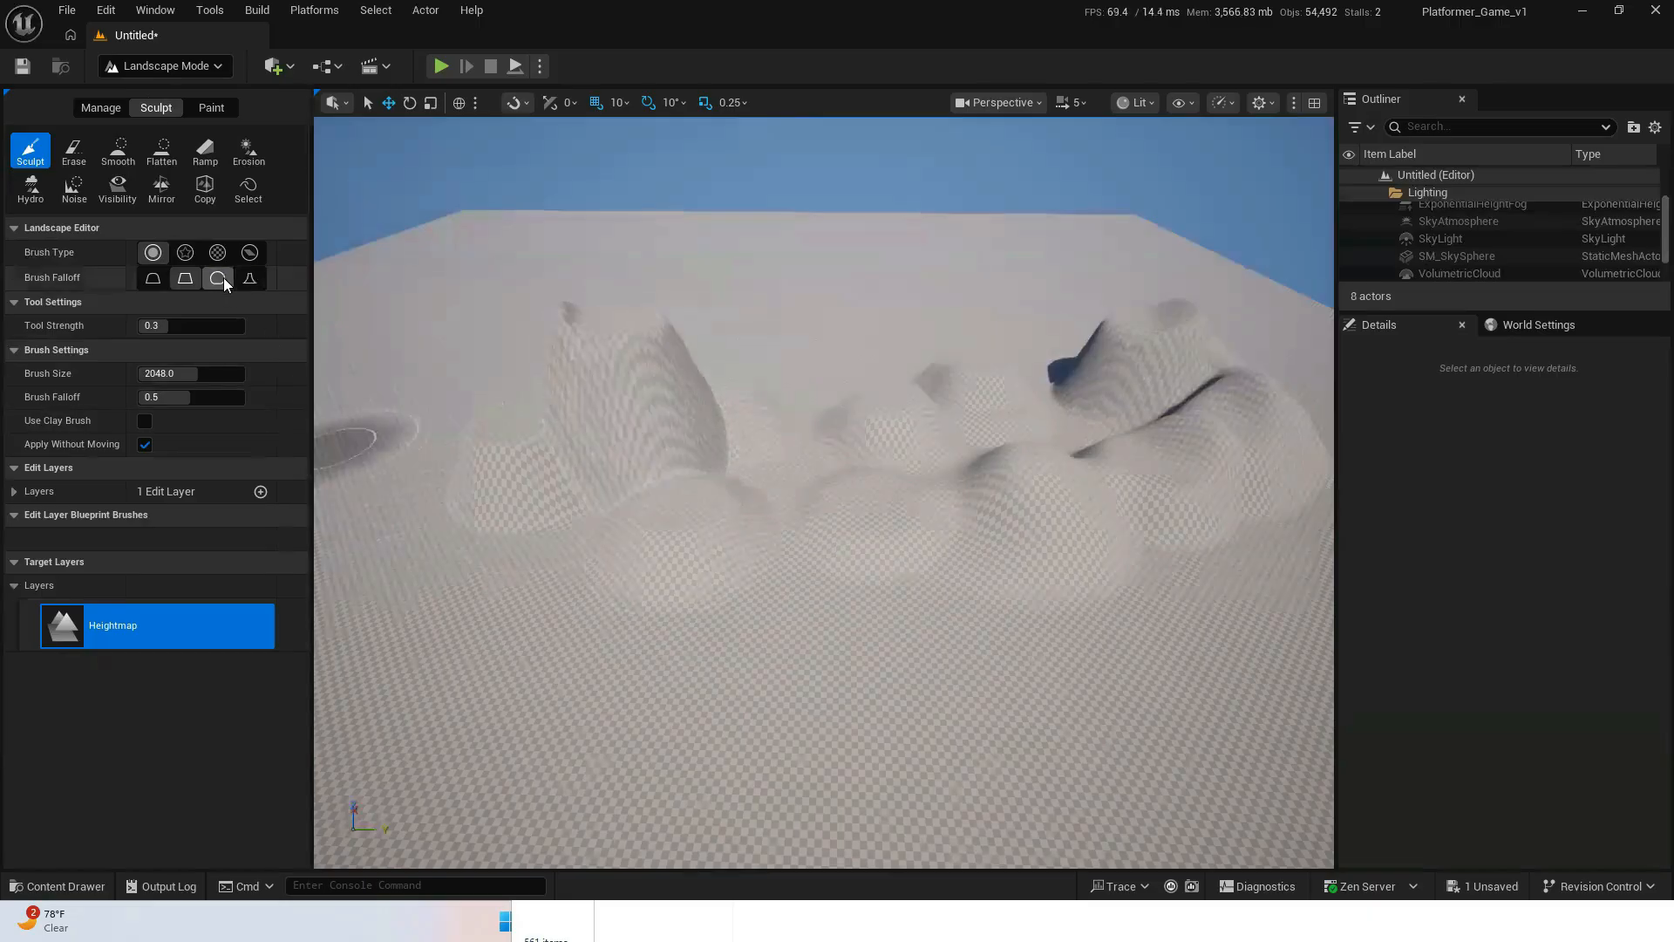
pyautogui.click(217, 277)
pyautogui.moveTo(451, 674)
pyautogui.mouseDown()
pyautogui.moveTo(389, 563)
pyautogui.moveTo(613, 555)
pyautogui.mouseUp()
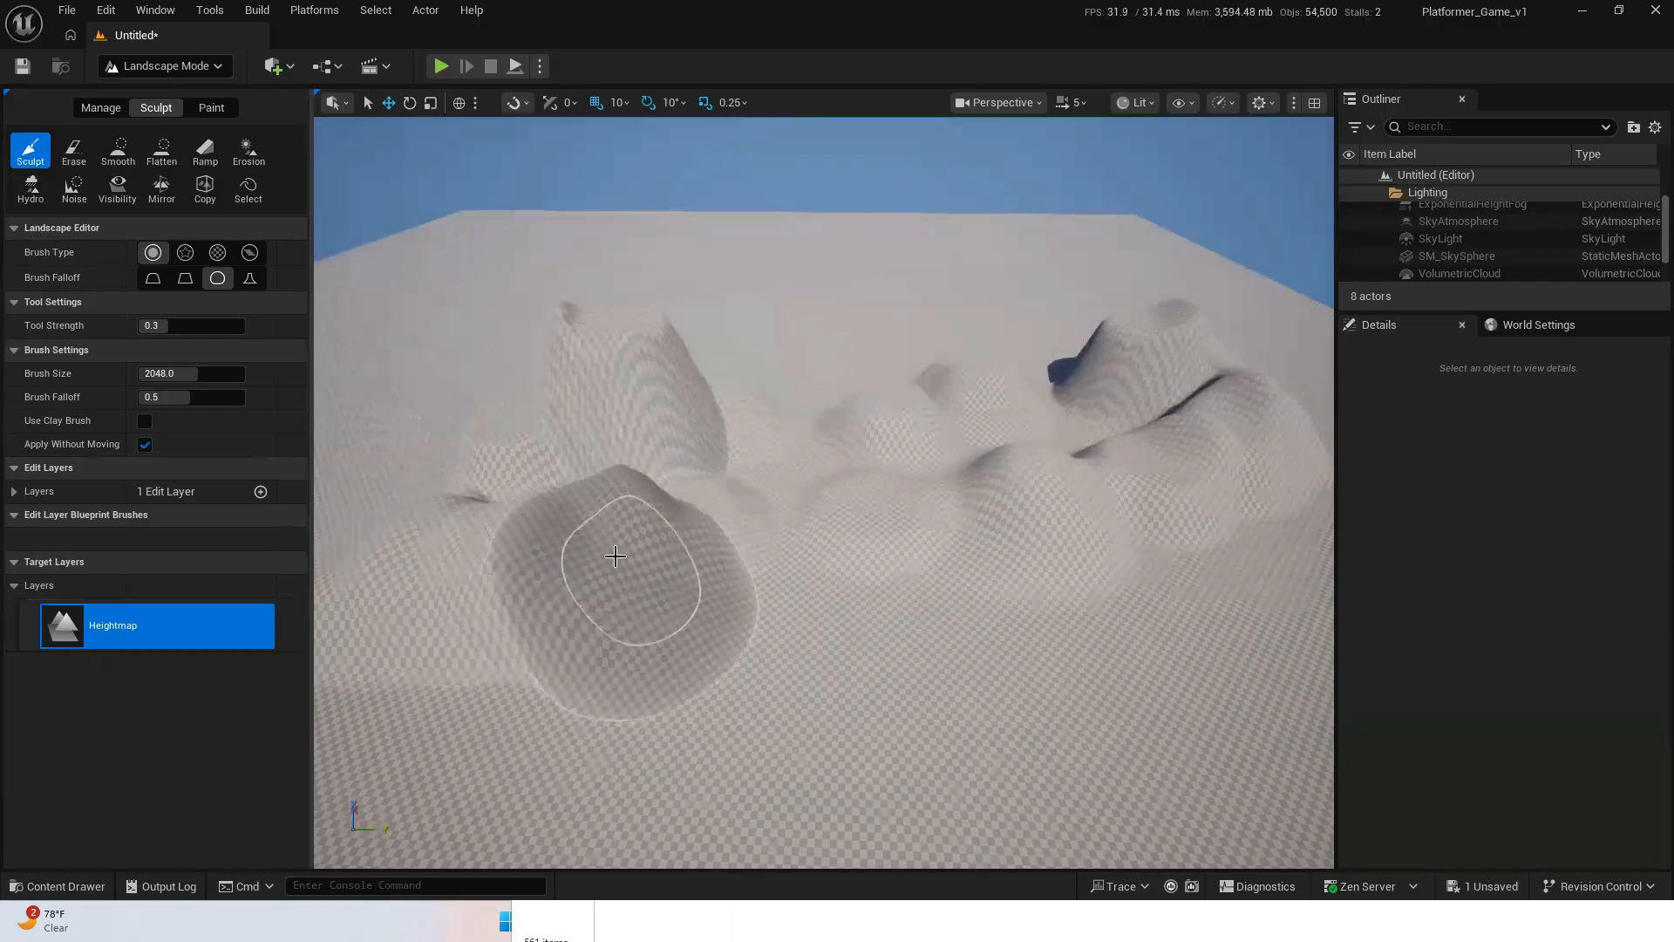
pyautogui.click(249, 279)
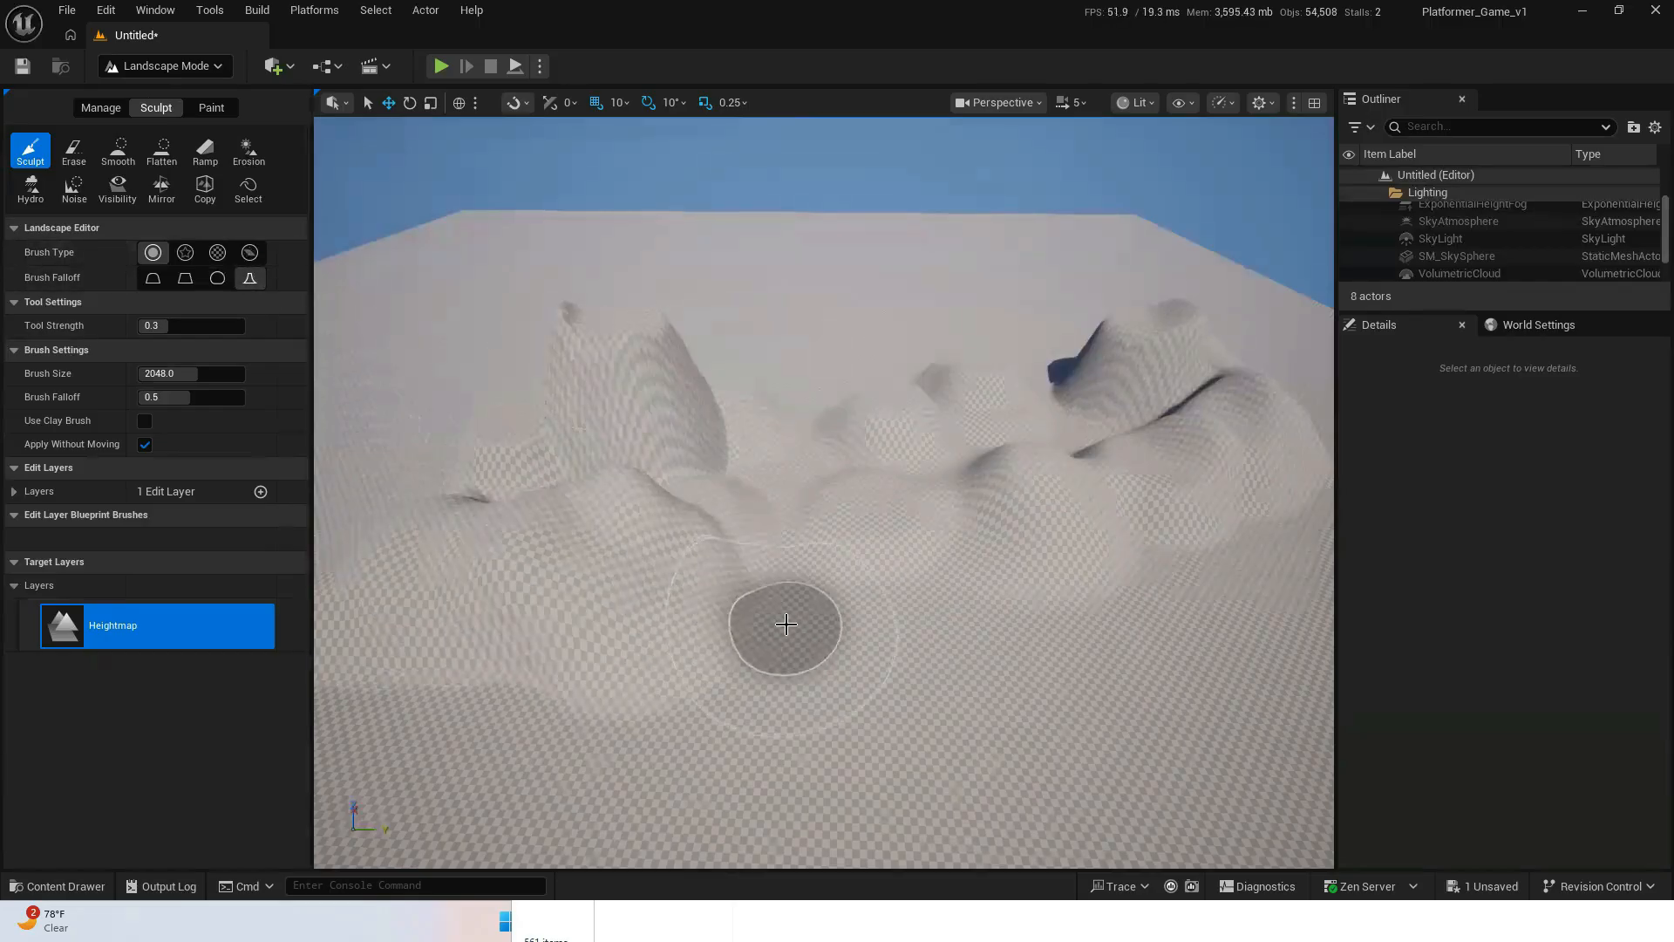
pyautogui.moveTo(786, 624); pyautogui.dragTo(790, 622)
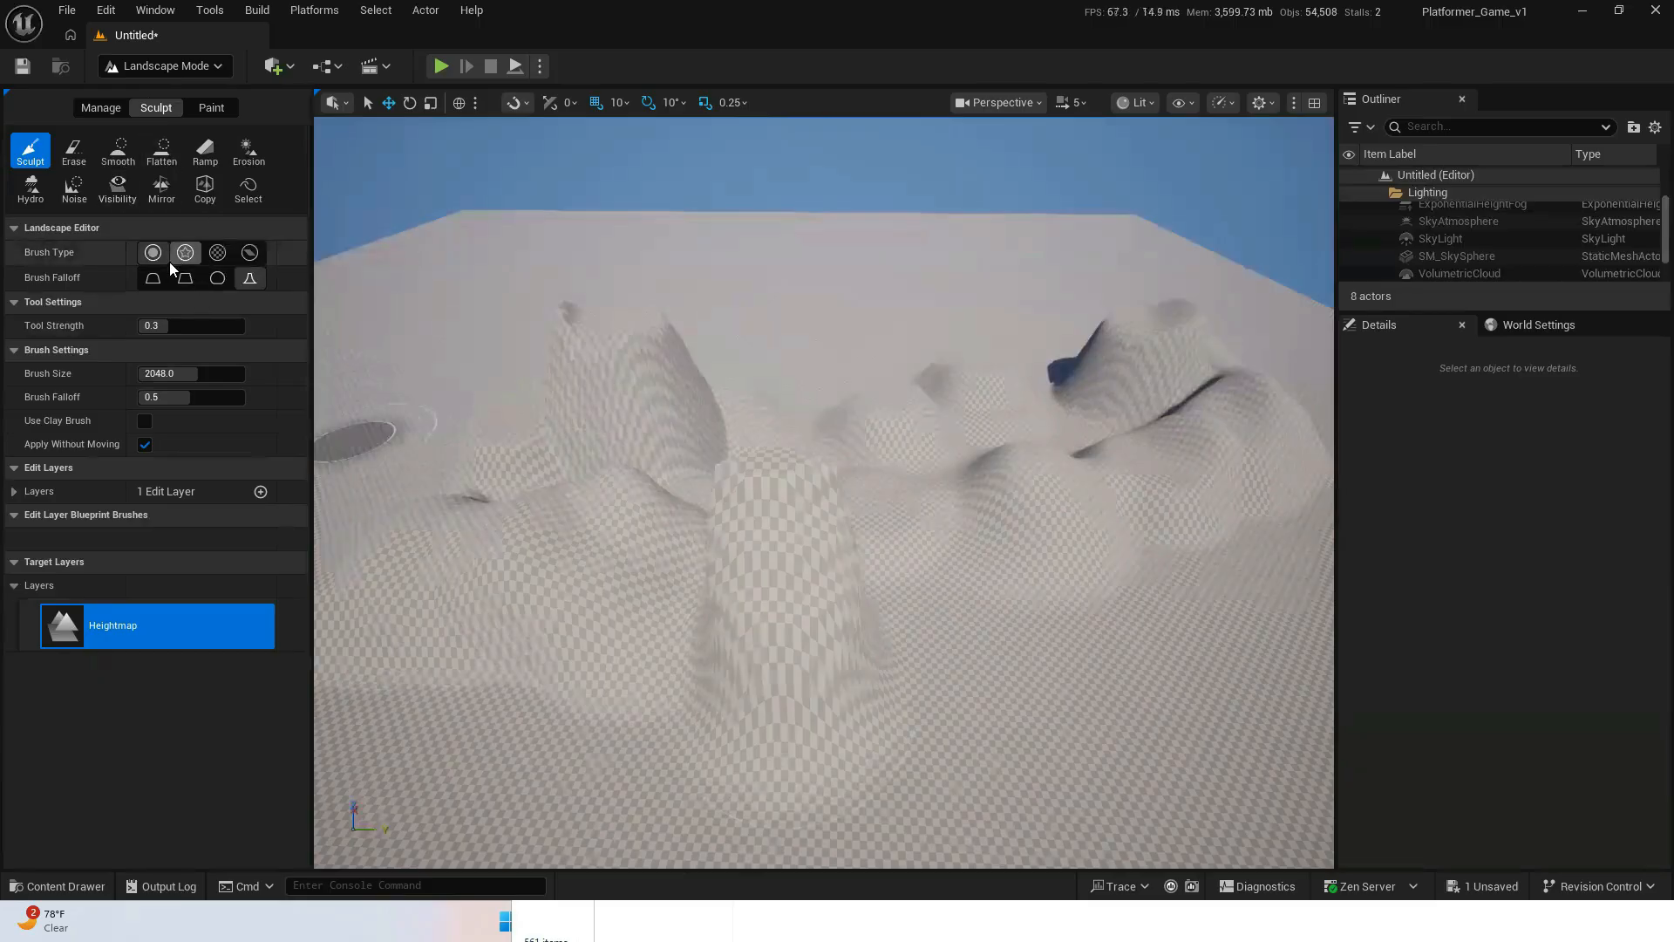
# - Restore the smooth brush falloff and soften the steep peaks and ridges with the Smooth tool
pyautogui.click(154, 280)
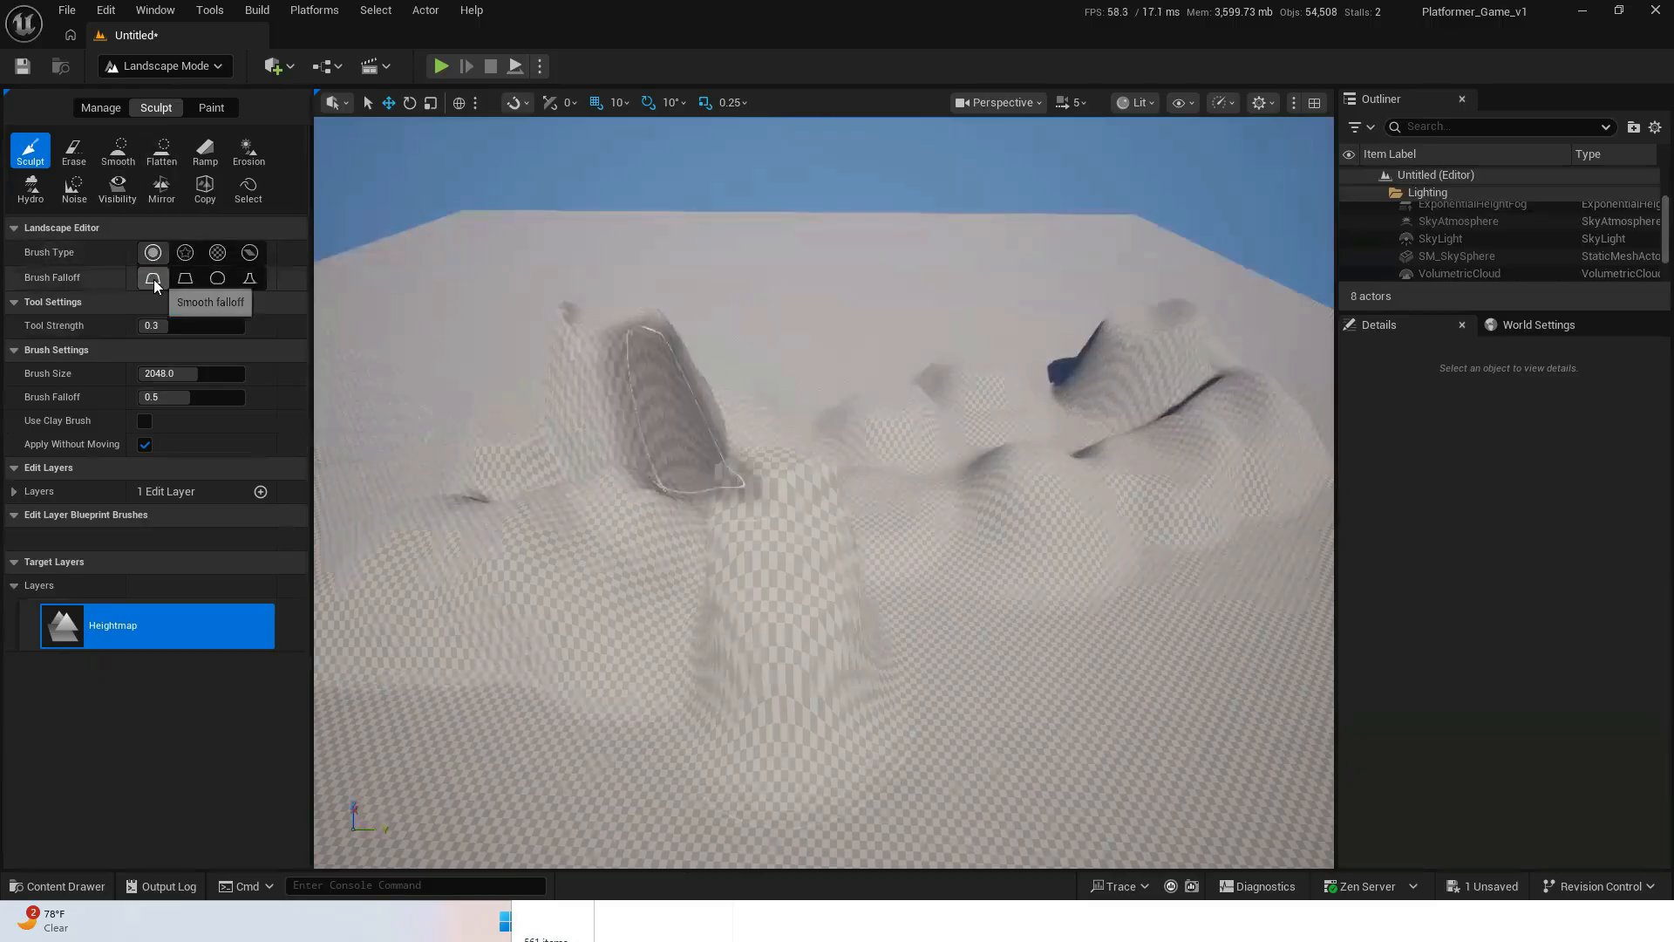
pyautogui.click(119, 150)
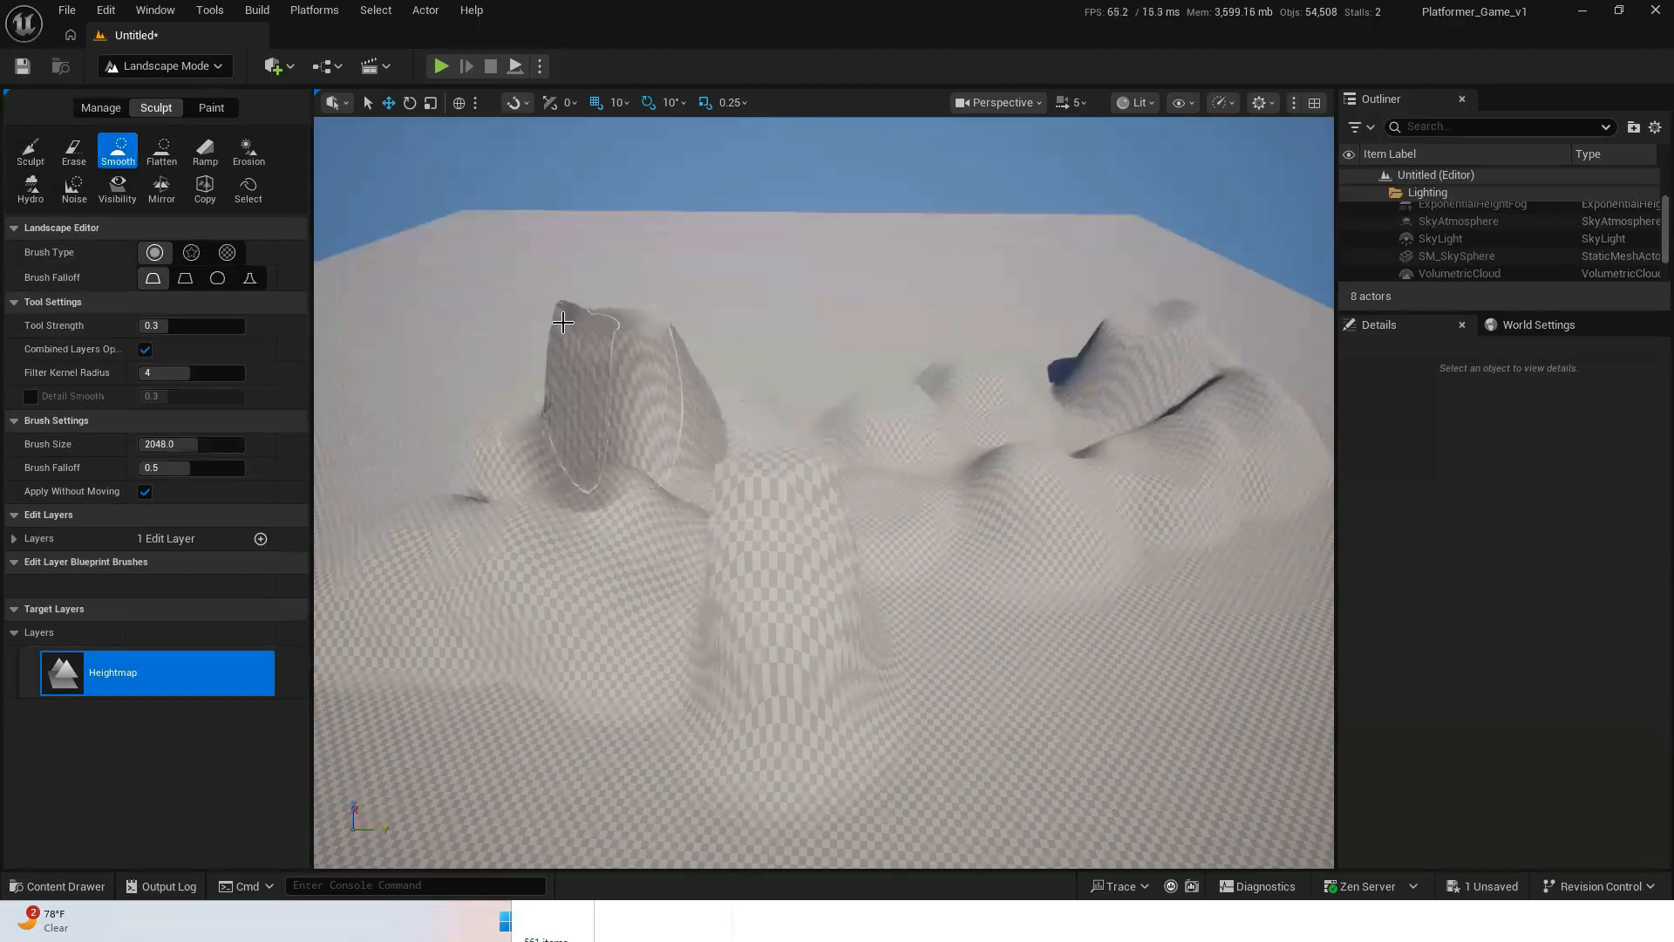
pyautogui.moveTo(565, 323)
pyautogui.mouseDown()
pyautogui.moveTo(646, 323)
pyautogui.moveTo(664, 306)
pyautogui.moveTo(658, 343)
pyautogui.moveTo(697, 419)
pyautogui.mouseUp()
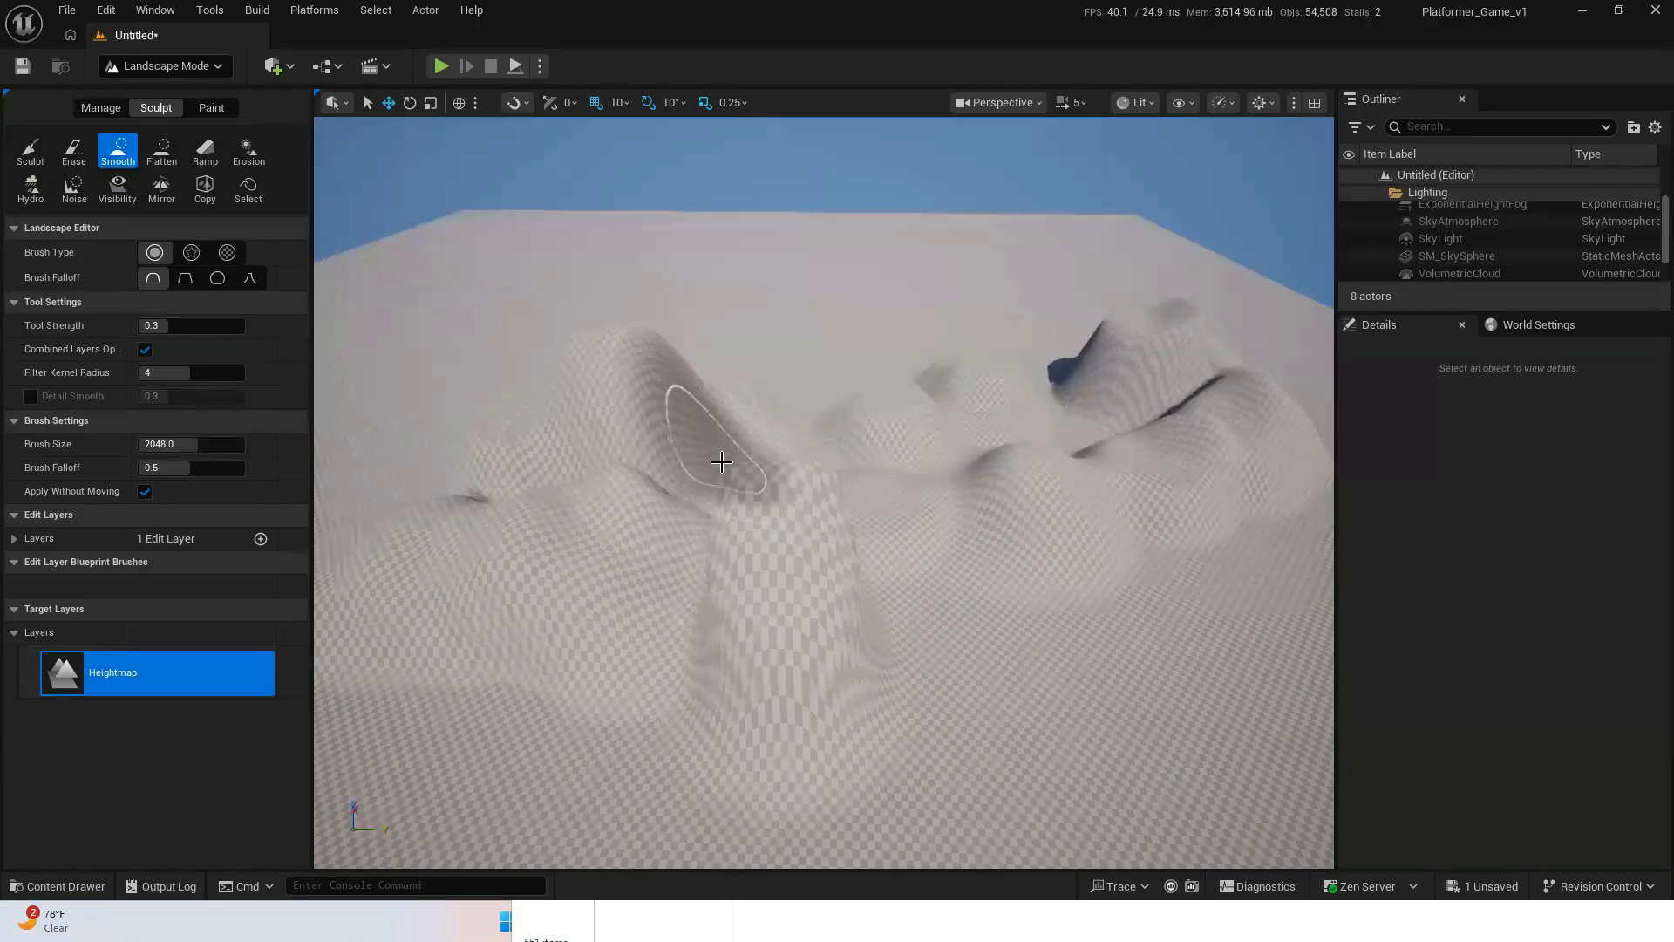
pyautogui.moveTo(726, 491)
pyautogui.mouseDown()
pyautogui.moveTo(796, 479)
pyautogui.moveTo(600, 488)
pyautogui.moveTo(484, 424)
pyautogui.moveTo(523, 419)
pyautogui.mouseUp()
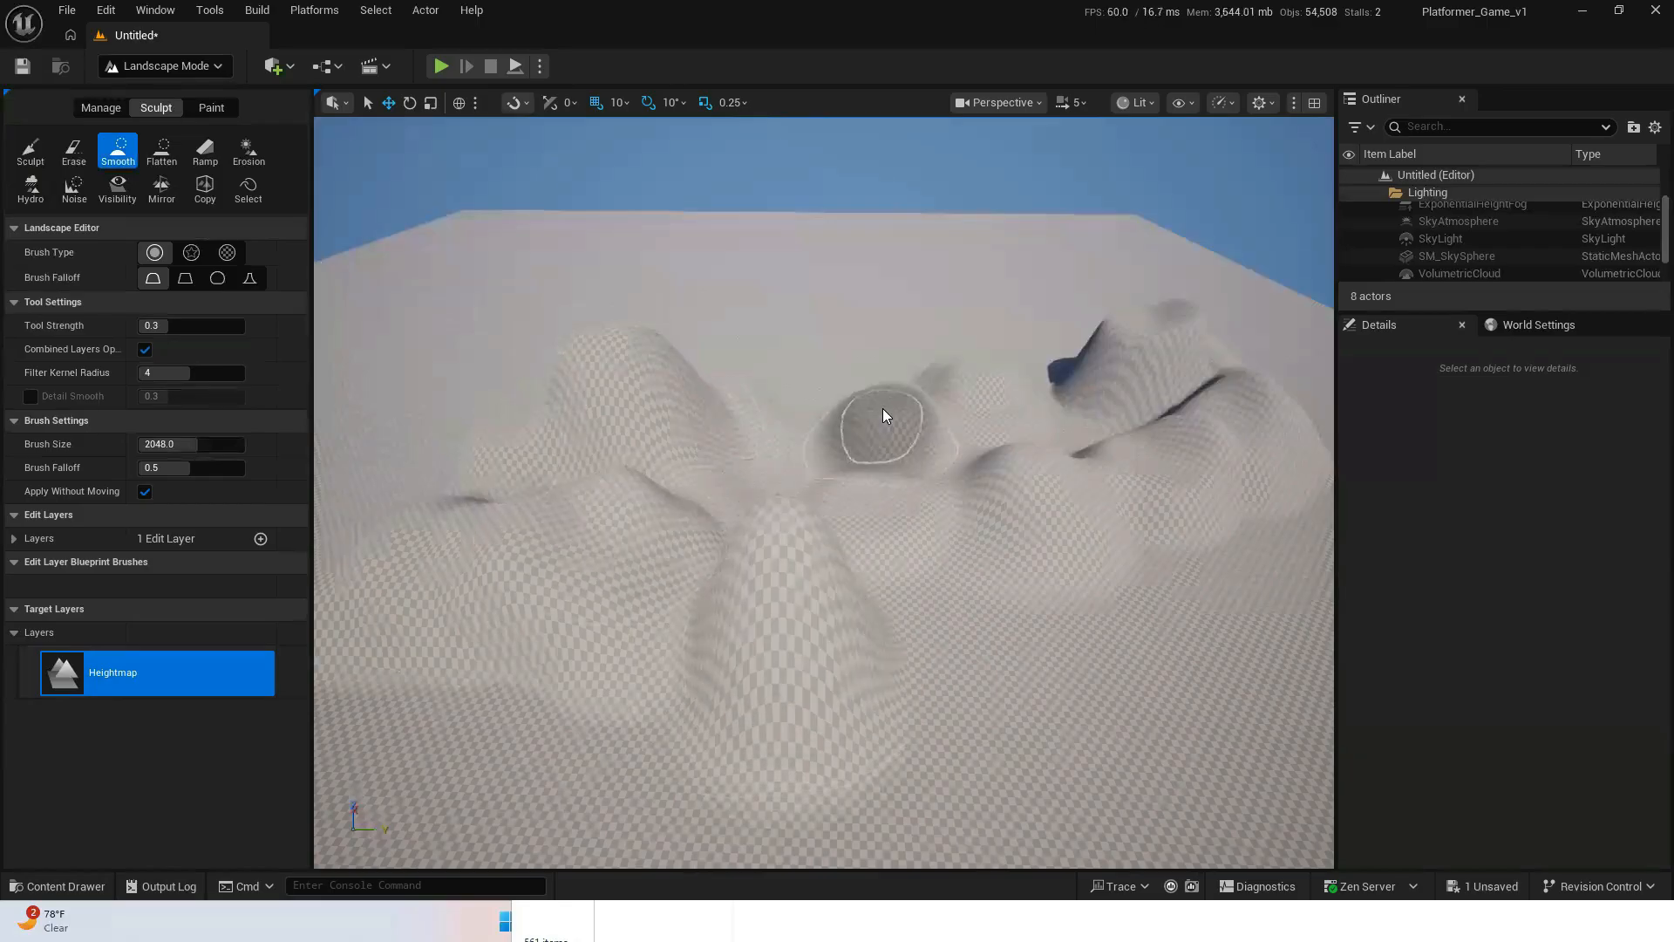
pyautogui.moveTo(882, 406)
pyautogui.mouseDown()
pyautogui.moveTo(1191, 294)
pyautogui.moveTo(1189, 317)
pyautogui.mouseUp()
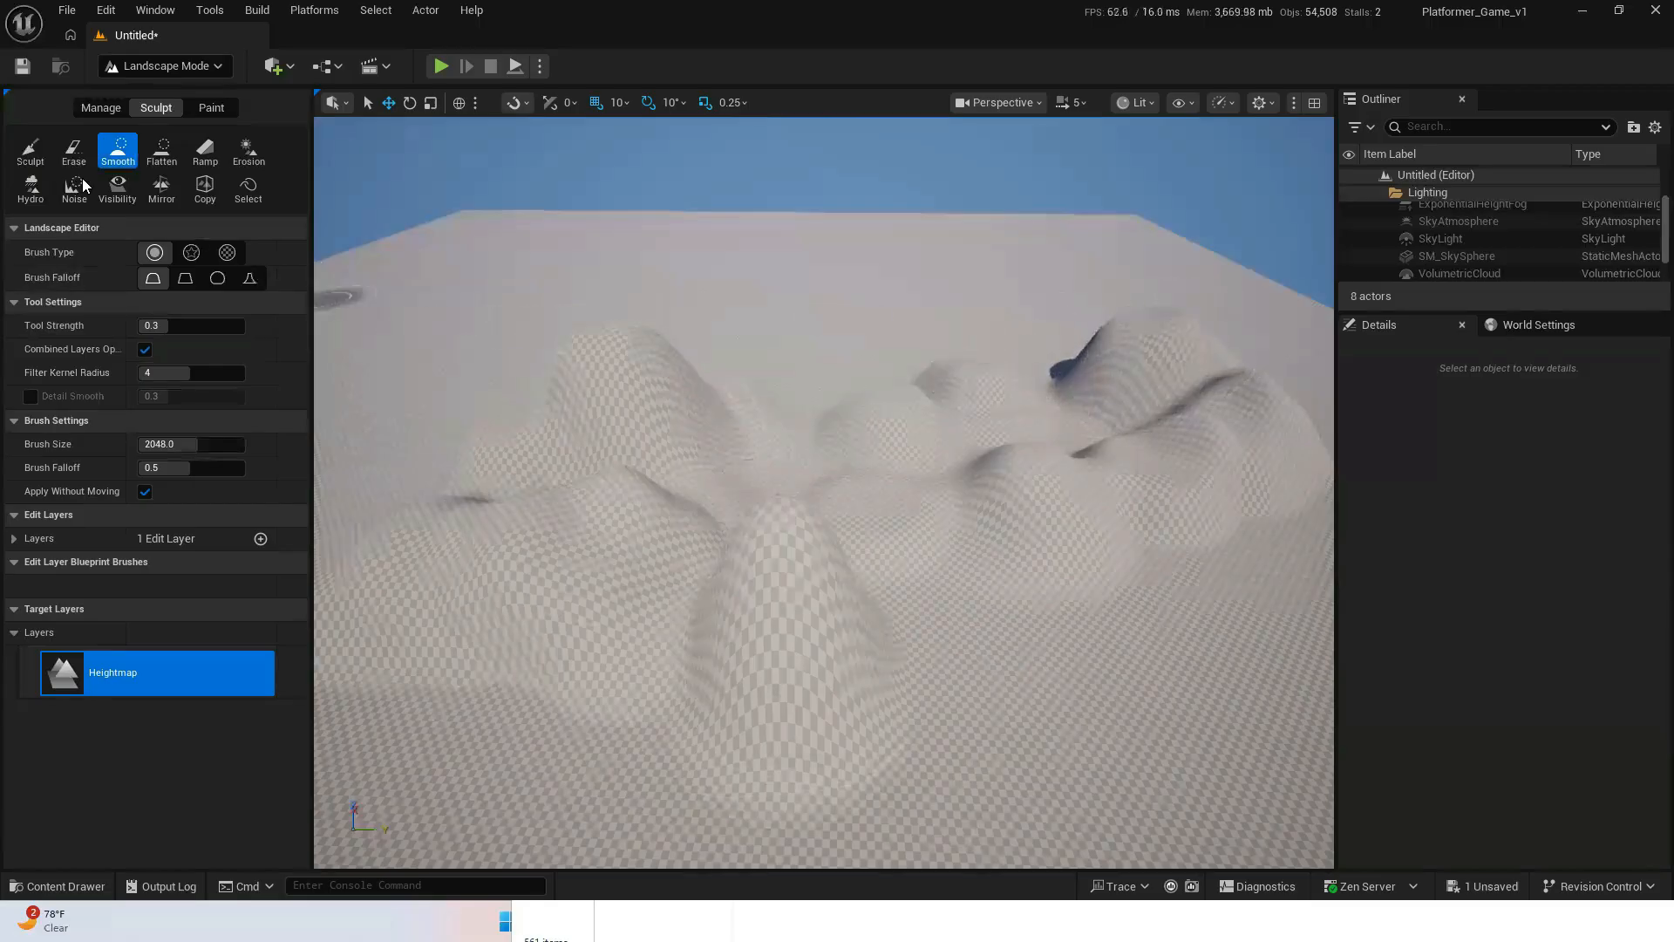
# - Lower the front slopes of the far hill range with the Erase tool
pyautogui.click(74, 154)
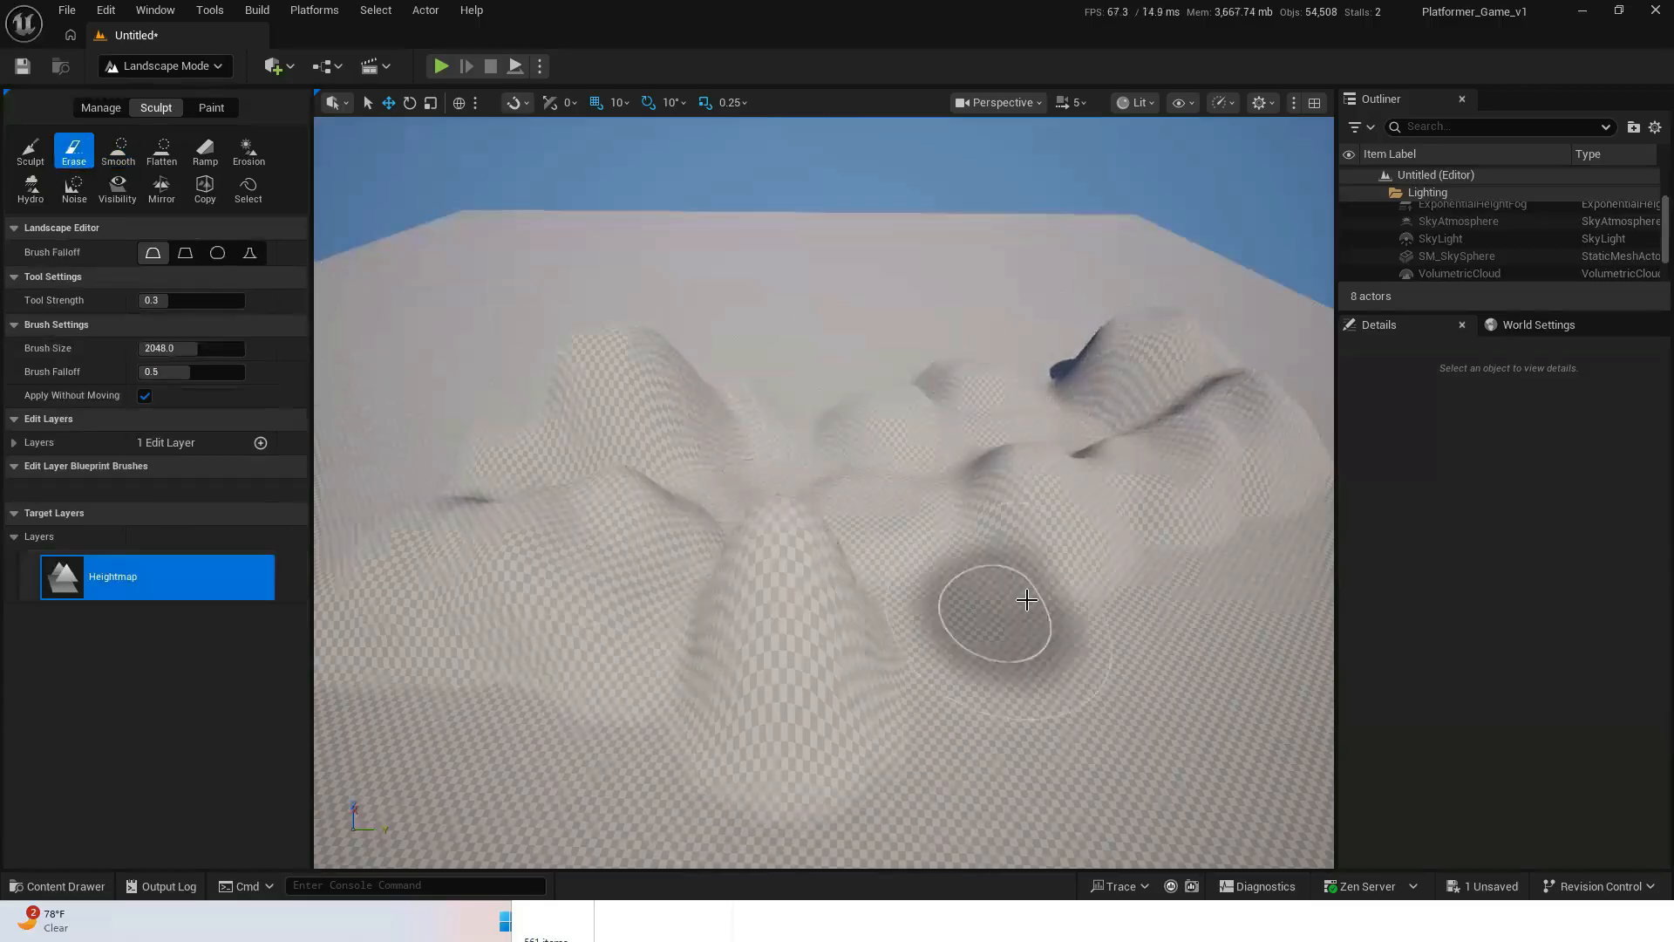
pyautogui.moveTo(1050, 577)
pyautogui.mouseDown()
pyautogui.moveTo(1061, 553)
pyautogui.moveTo(950, 546)
pyautogui.moveTo(1189, 504)
pyautogui.moveTo(1174, 561)
pyautogui.mouseUp()
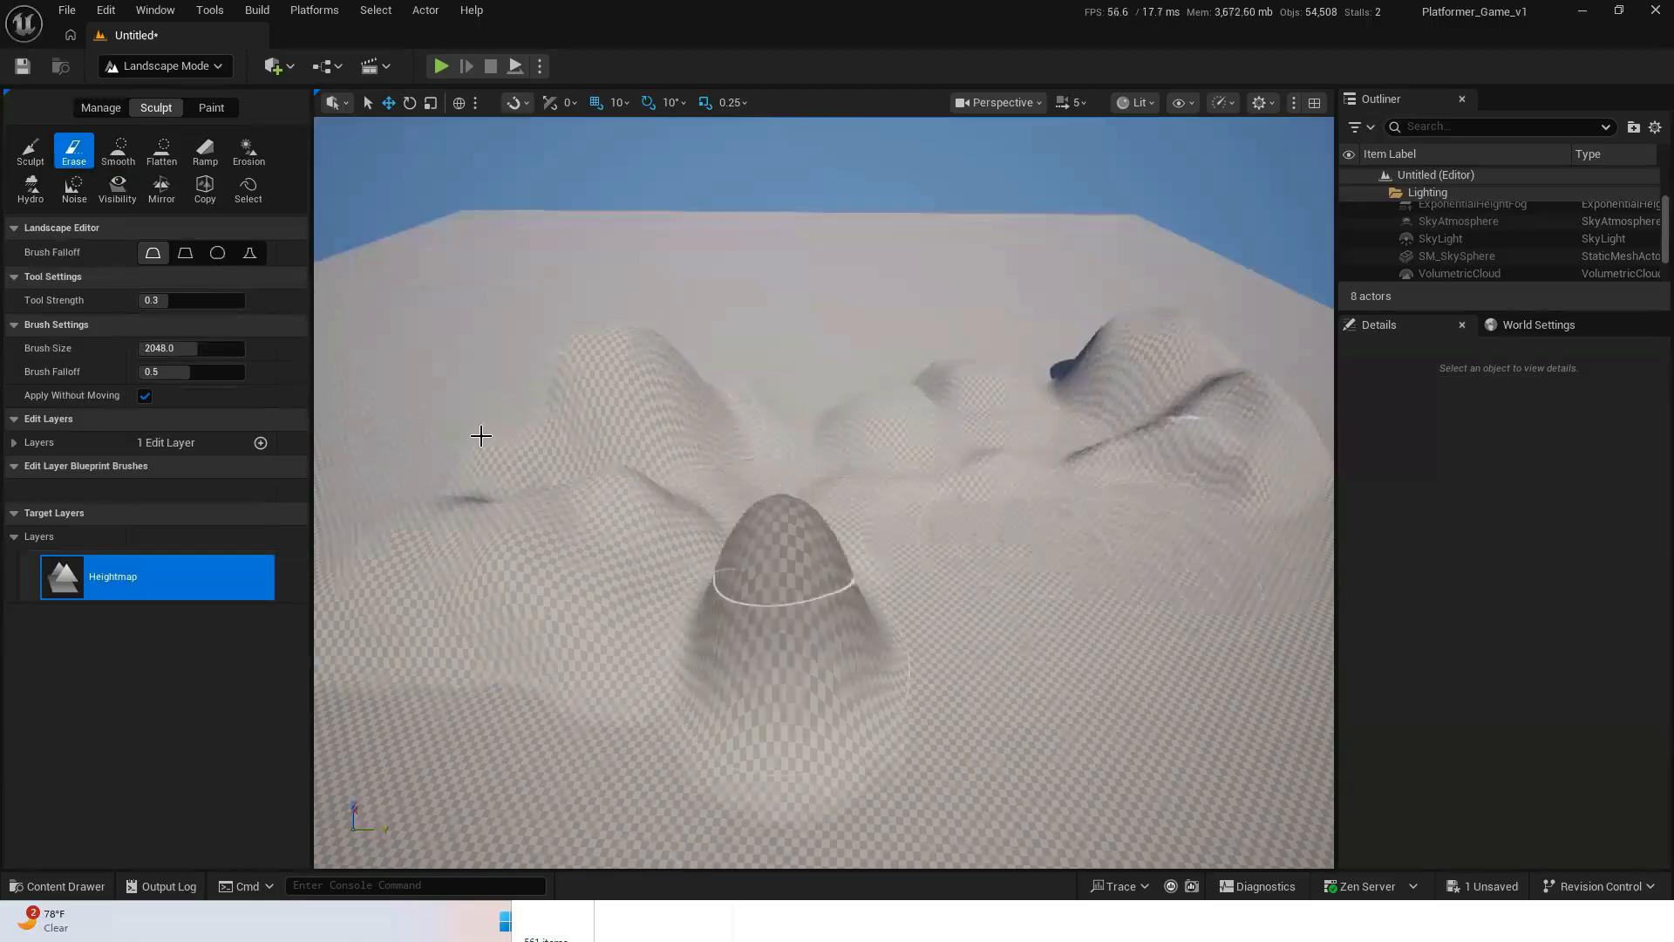
# - Flatten the hills into a broad raised plateau and a lower curved terrace in front of it with the Flatten tool
pyautogui.click(161, 150)
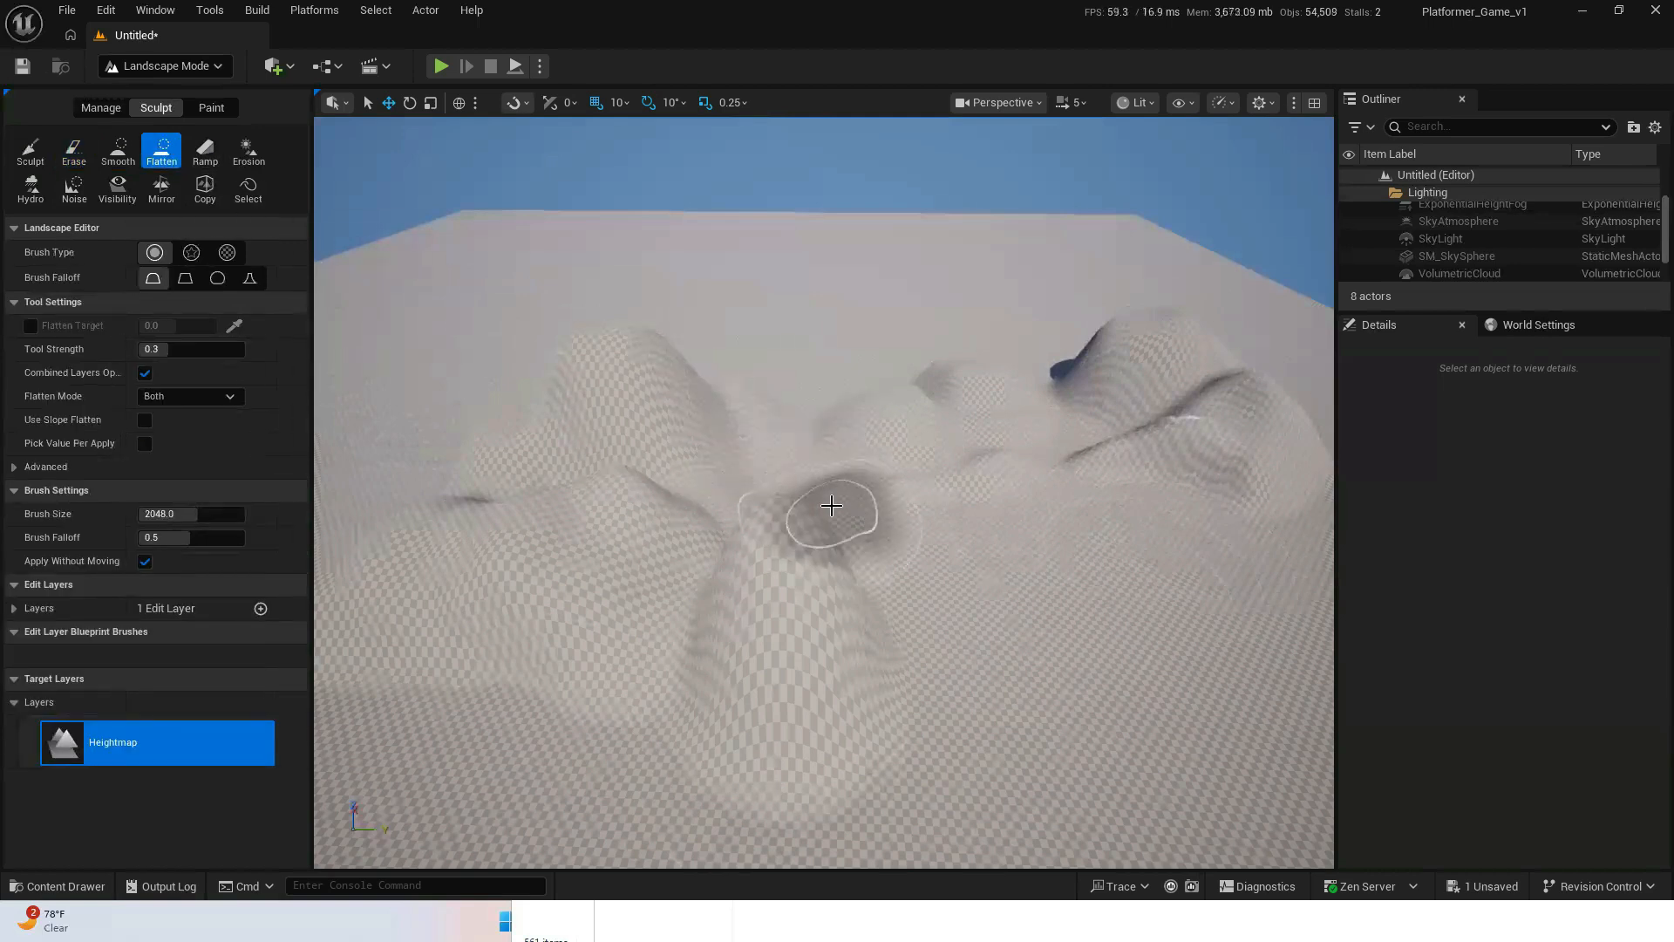
pyautogui.moveTo(846, 513)
pyautogui.mouseDown()
pyautogui.moveTo(803, 541)
pyautogui.moveTo(790, 522)
pyautogui.mouseUp()
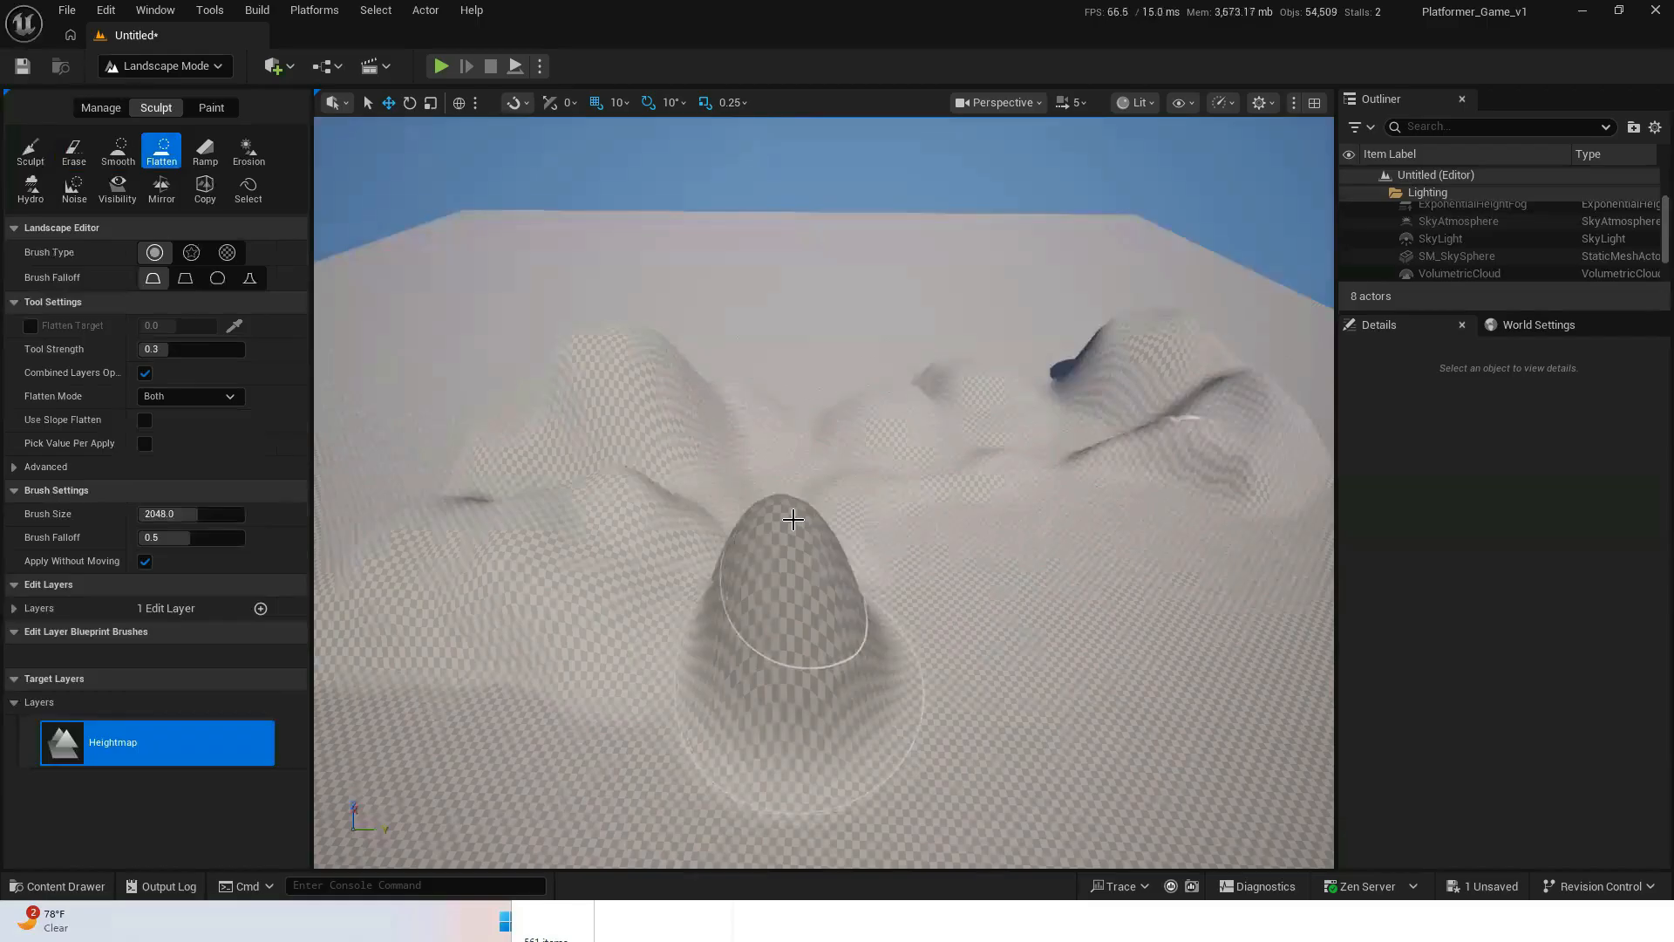
pyautogui.press('d')
pyautogui.press('s')
pyautogui.moveTo(793, 532); pyautogui.dragTo(792, 519, button='right')
pyautogui.press('s')
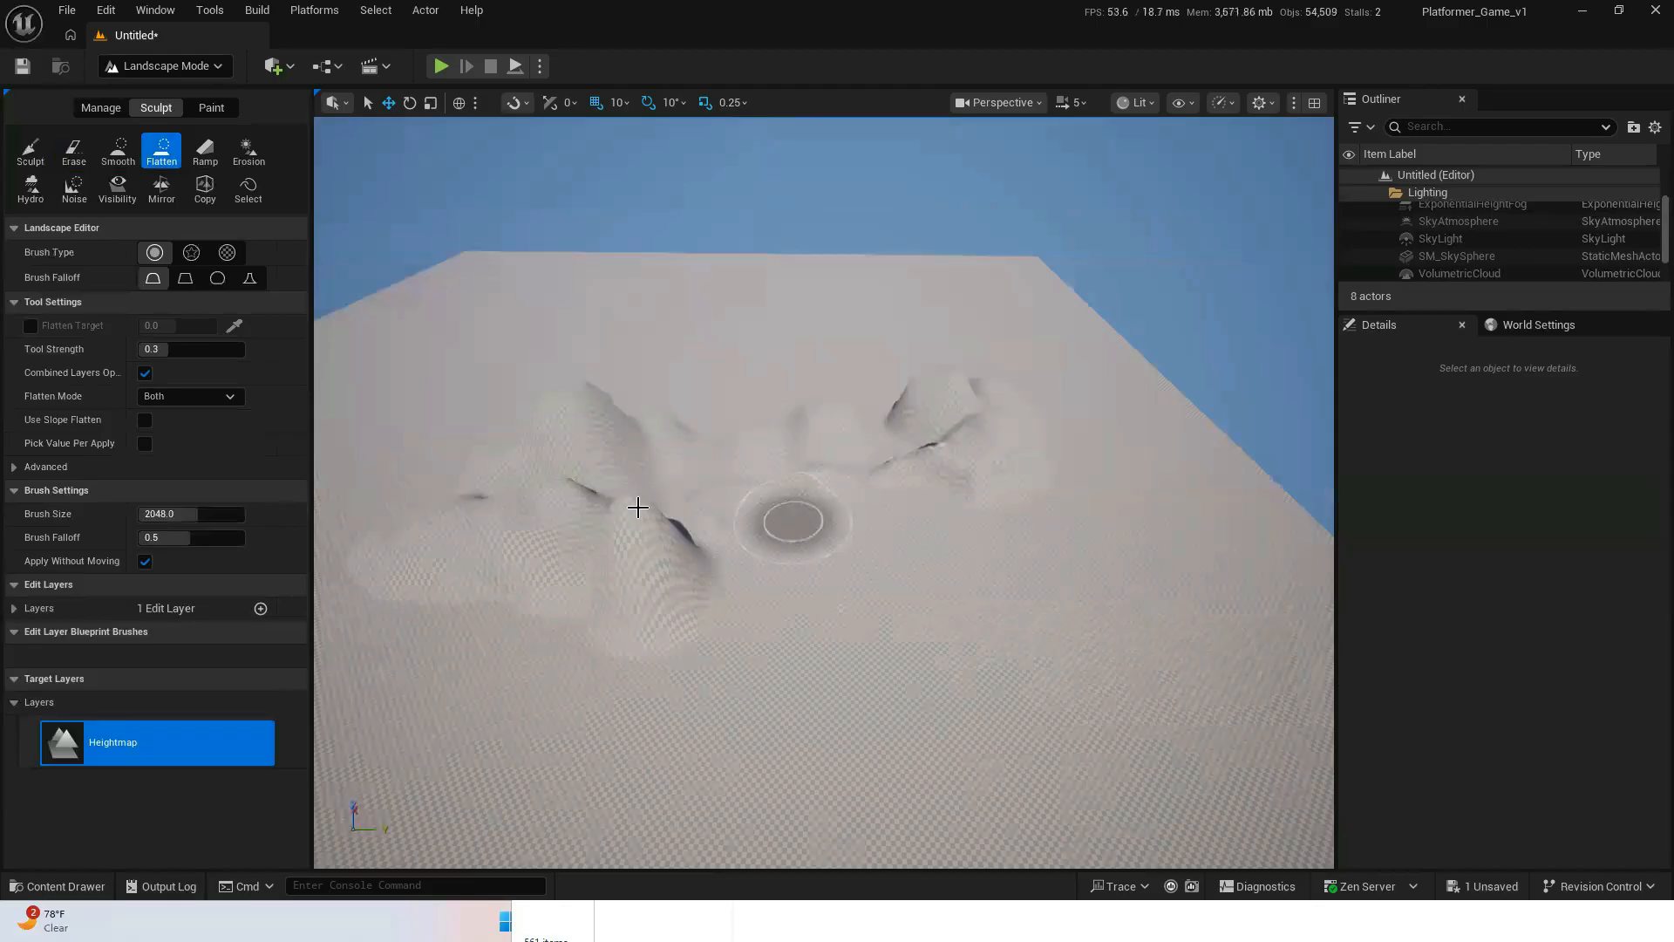
pyautogui.moveTo(635, 508)
pyautogui.mouseDown()
pyautogui.moveTo(850, 475)
pyautogui.moveTo(898, 541)
pyautogui.moveTo(706, 531)
pyautogui.moveTo(753, 522)
pyautogui.moveTo(841, 541)
pyautogui.moveTo(1024, 510)
pyautogui.moveTo(1062, 535)
pyautogui.mouseUp()
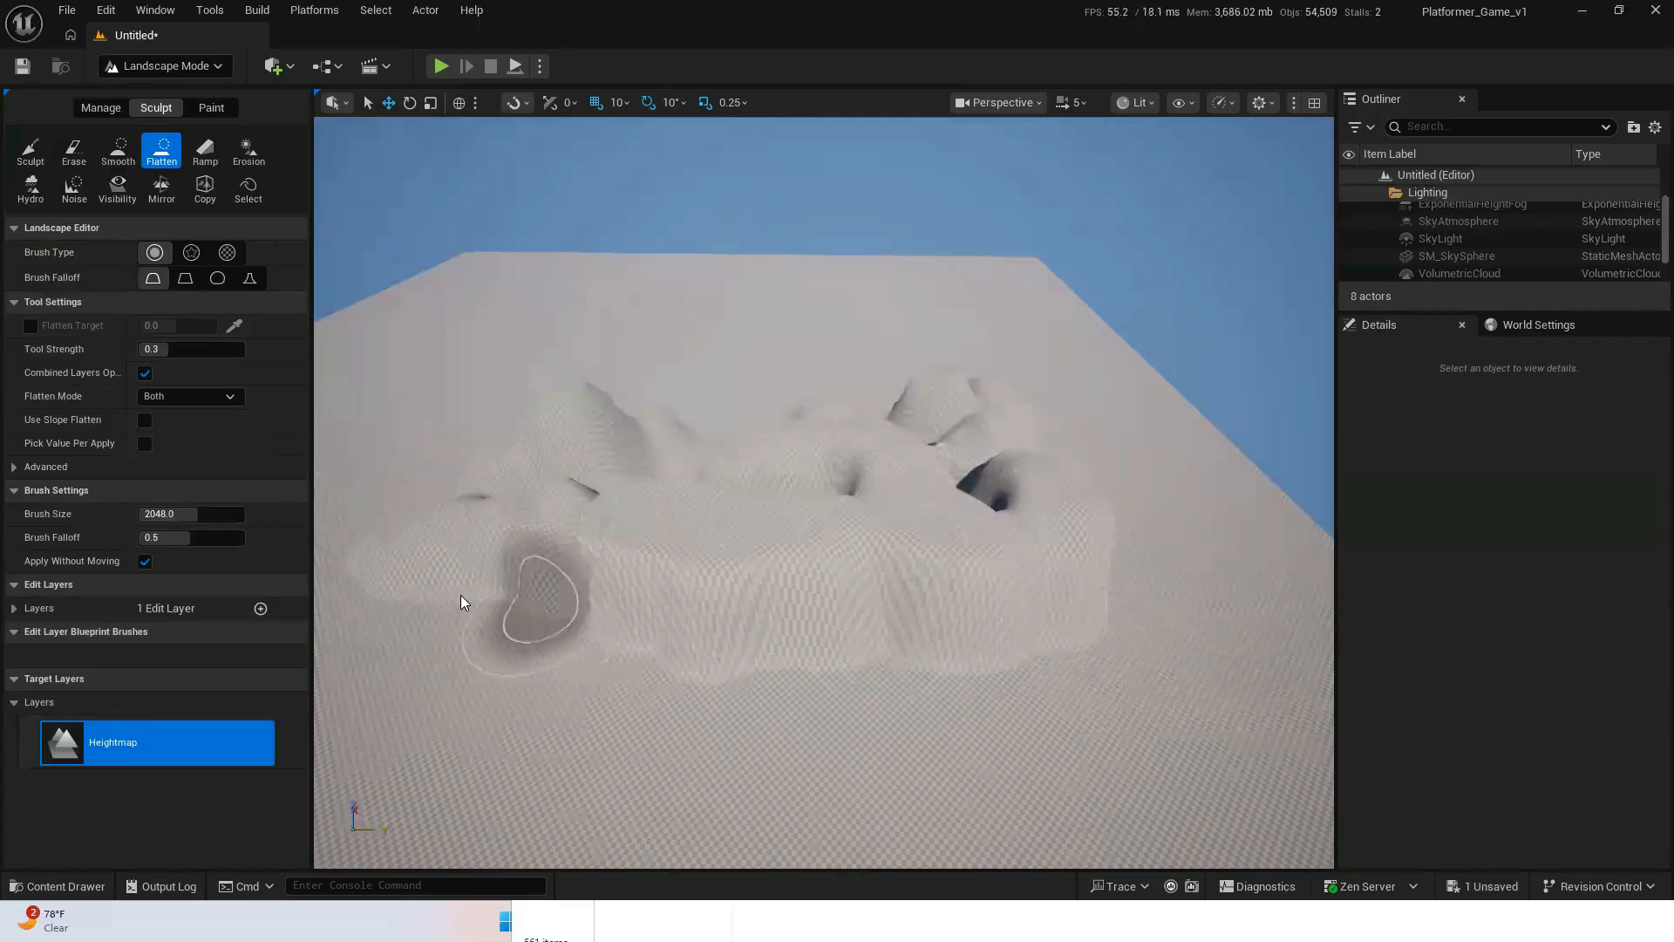
pyautogui.moveTo(423, 525)
pyautogui.mouseDown()
pyautogui.moveTo(405, 567)
pyautogui.moveTo(469, 723)
pyautogui.moveTo(586, 788)
pyautogui.moveTo(684, 745)
pyautogui.mouseUp()
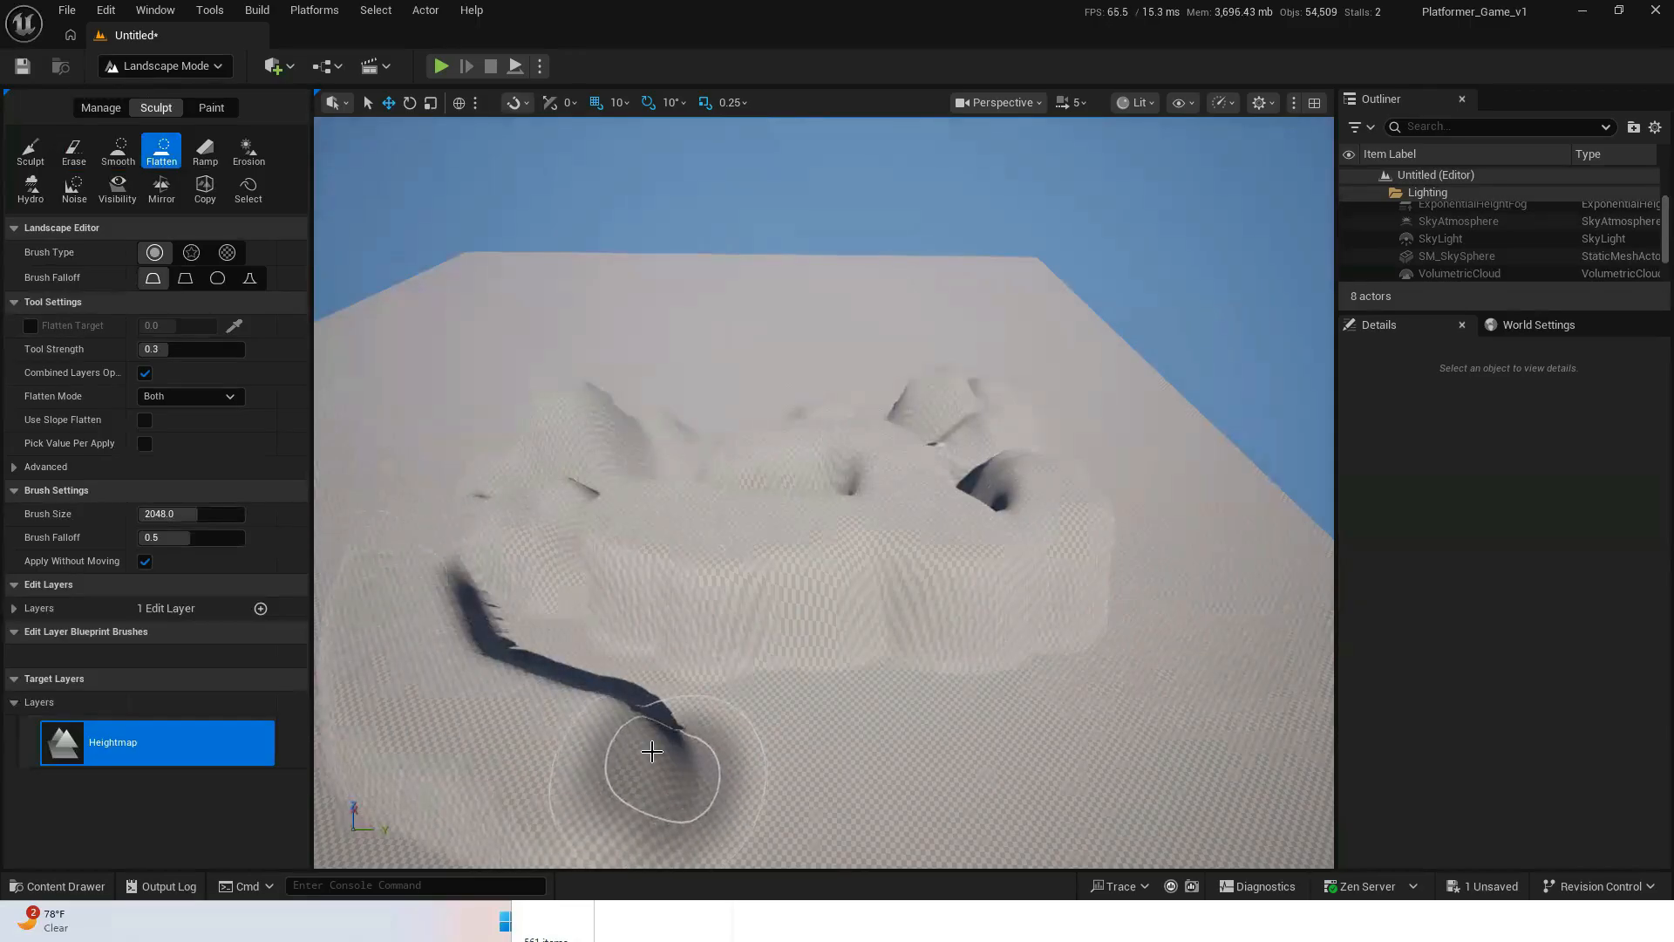
# - Place two ramp points on the flat ground below the plateau, raise the second point, and add the ramp
pyautogui.click(206, 150)
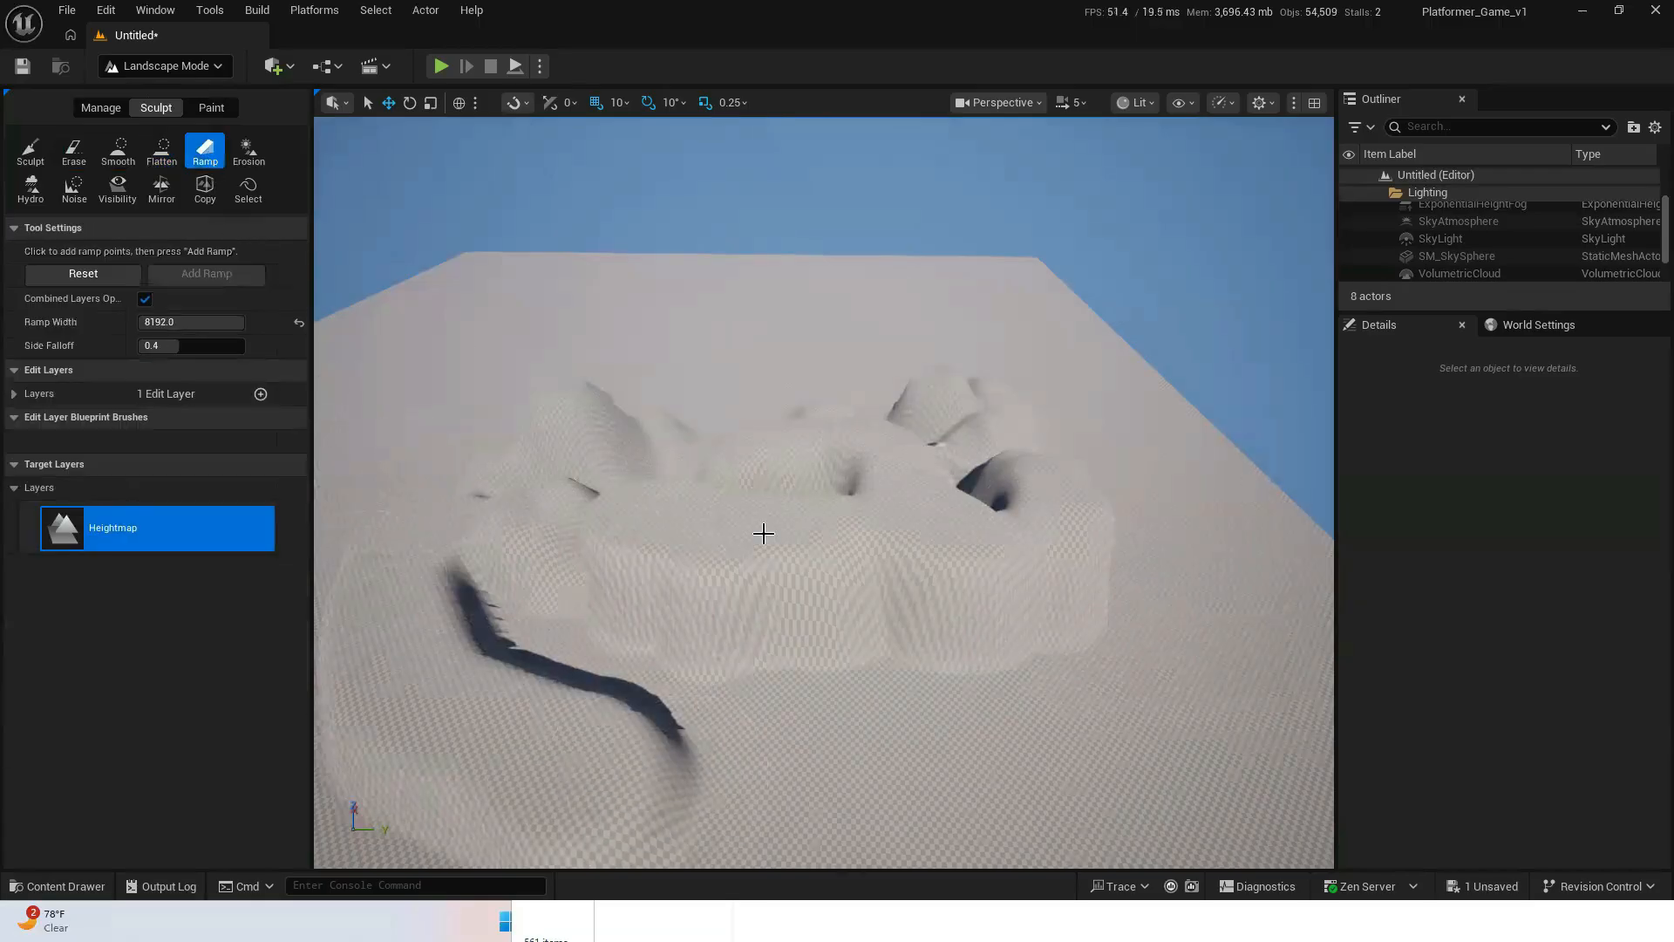
pyautogui.moveTo(823, 492)
pyautogui.mouseDown(button='right')
pyautogui.moveTo(924, 519)
pyautogui.moveTo(858, 567)
pyautogui.mouseUp(button='right')
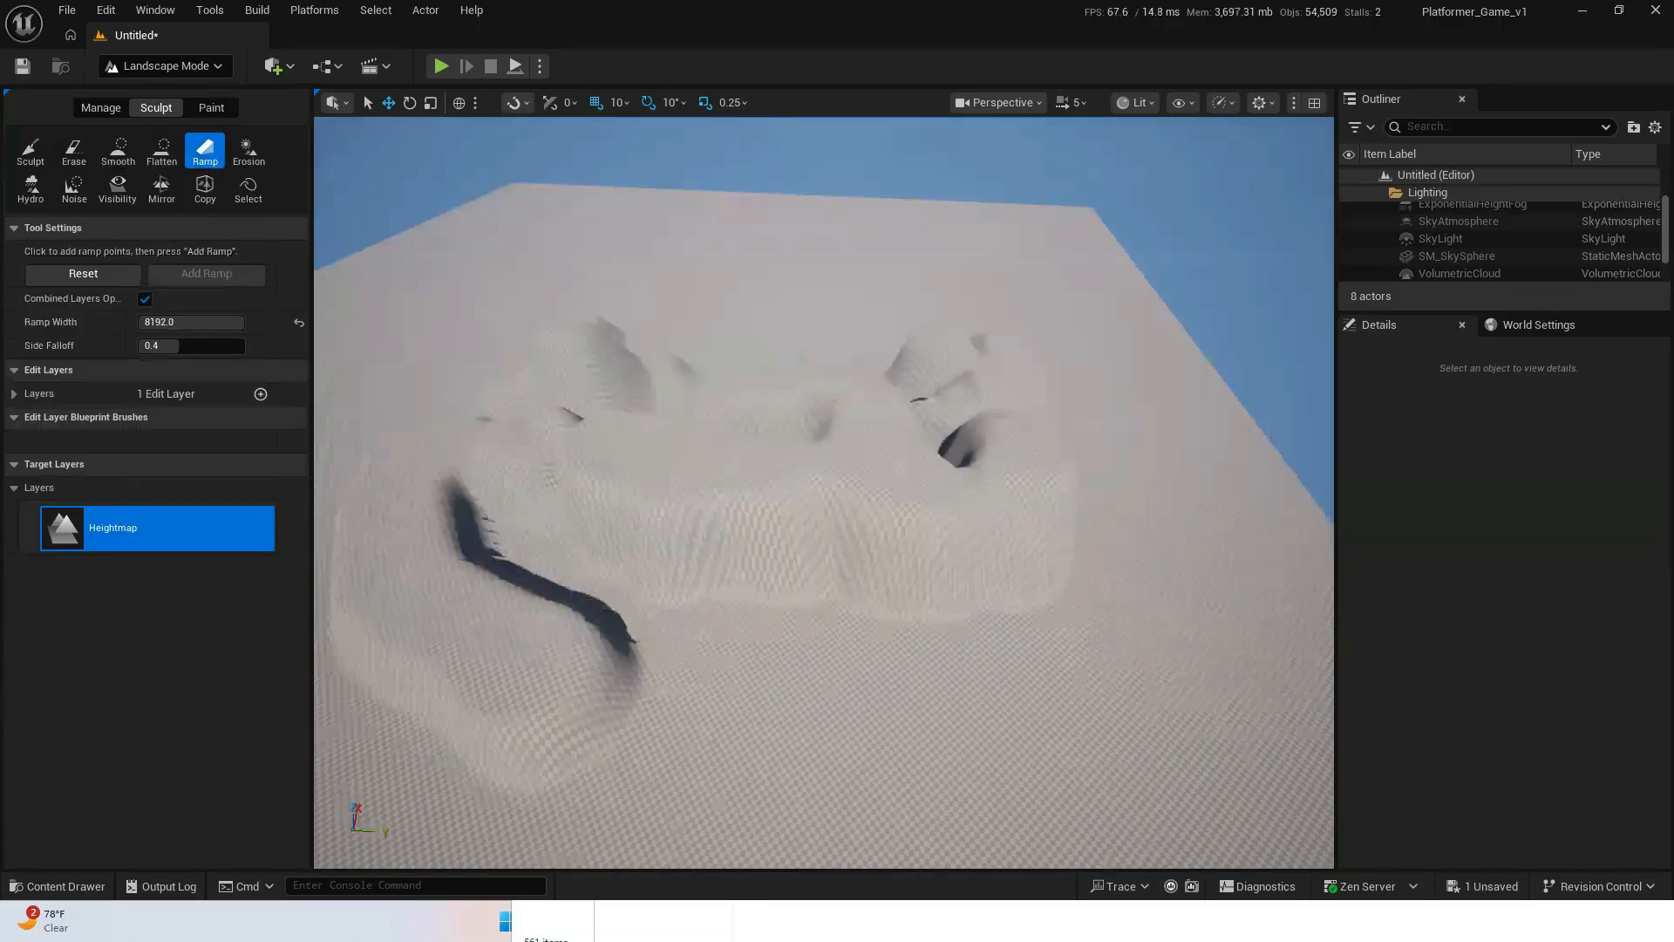
pyautogui.moveTo(740, 614)
pyautogui.mouseDown(button='right')
pyautogui.moveTo(837, 601)
pyautogui.moveTo(924, 680)
pyautogui.moveTo(739, 614)
pyautogui.mouseUp(button='right')
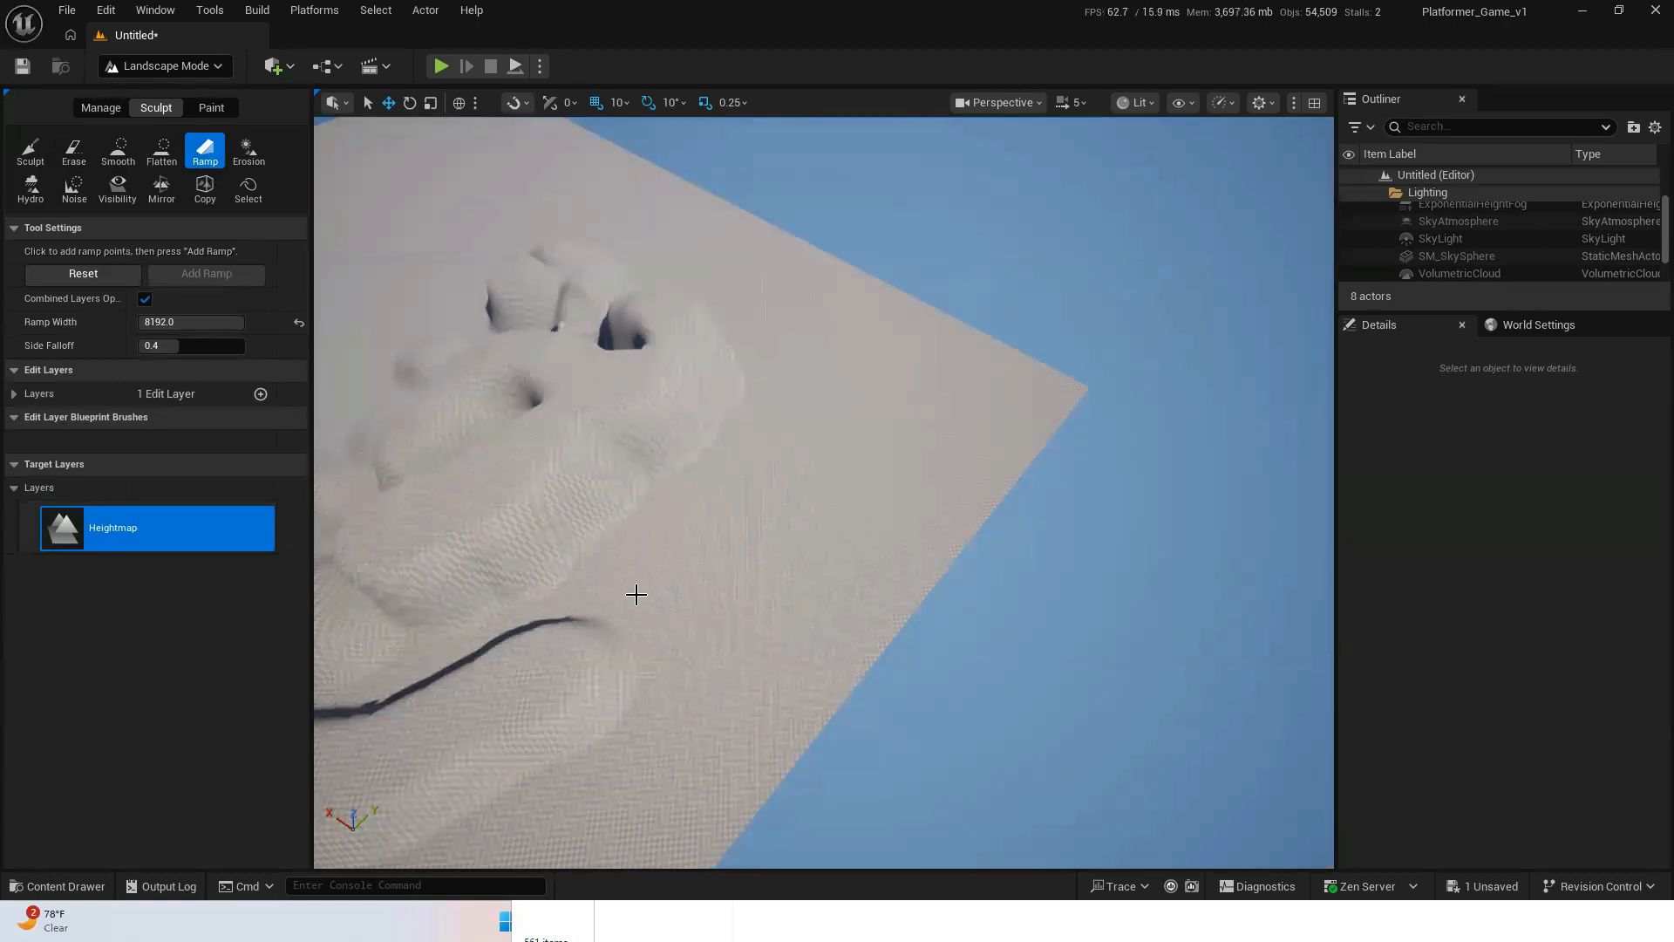
pyautogui.scroll(5, 636, 594)
pyautogui.moveTo(636, 595); pyautogui.dragTo(523, 595, button='right')
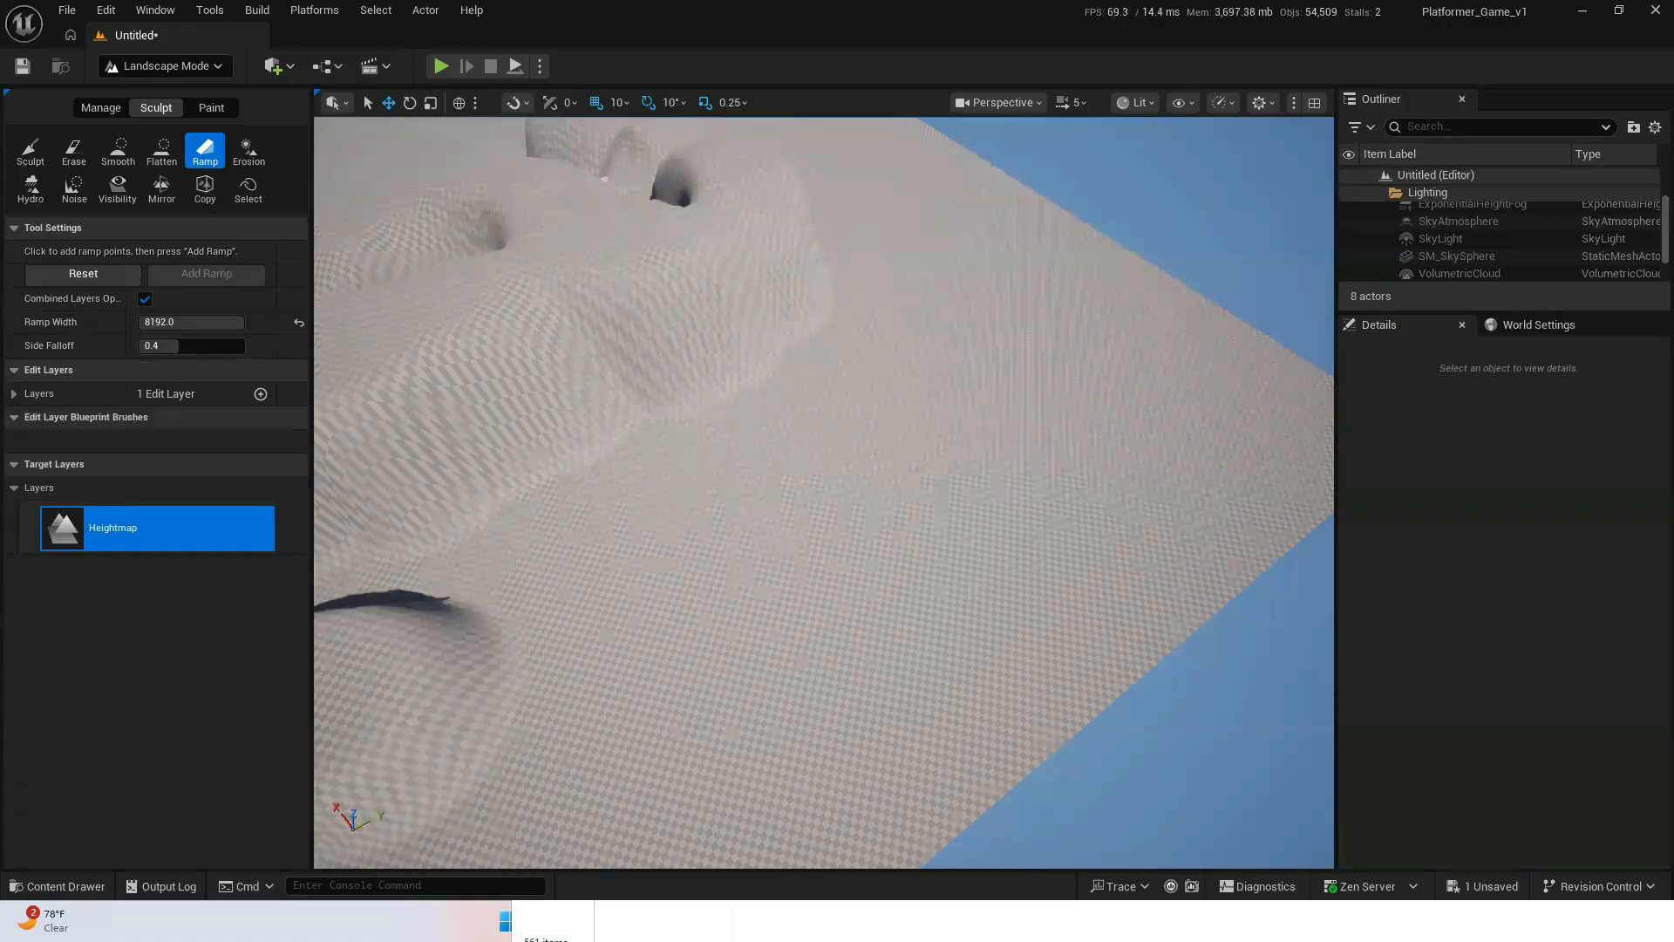
pyautogui.scroll(2, 525, 592)
pyautogui.click(528, 586)
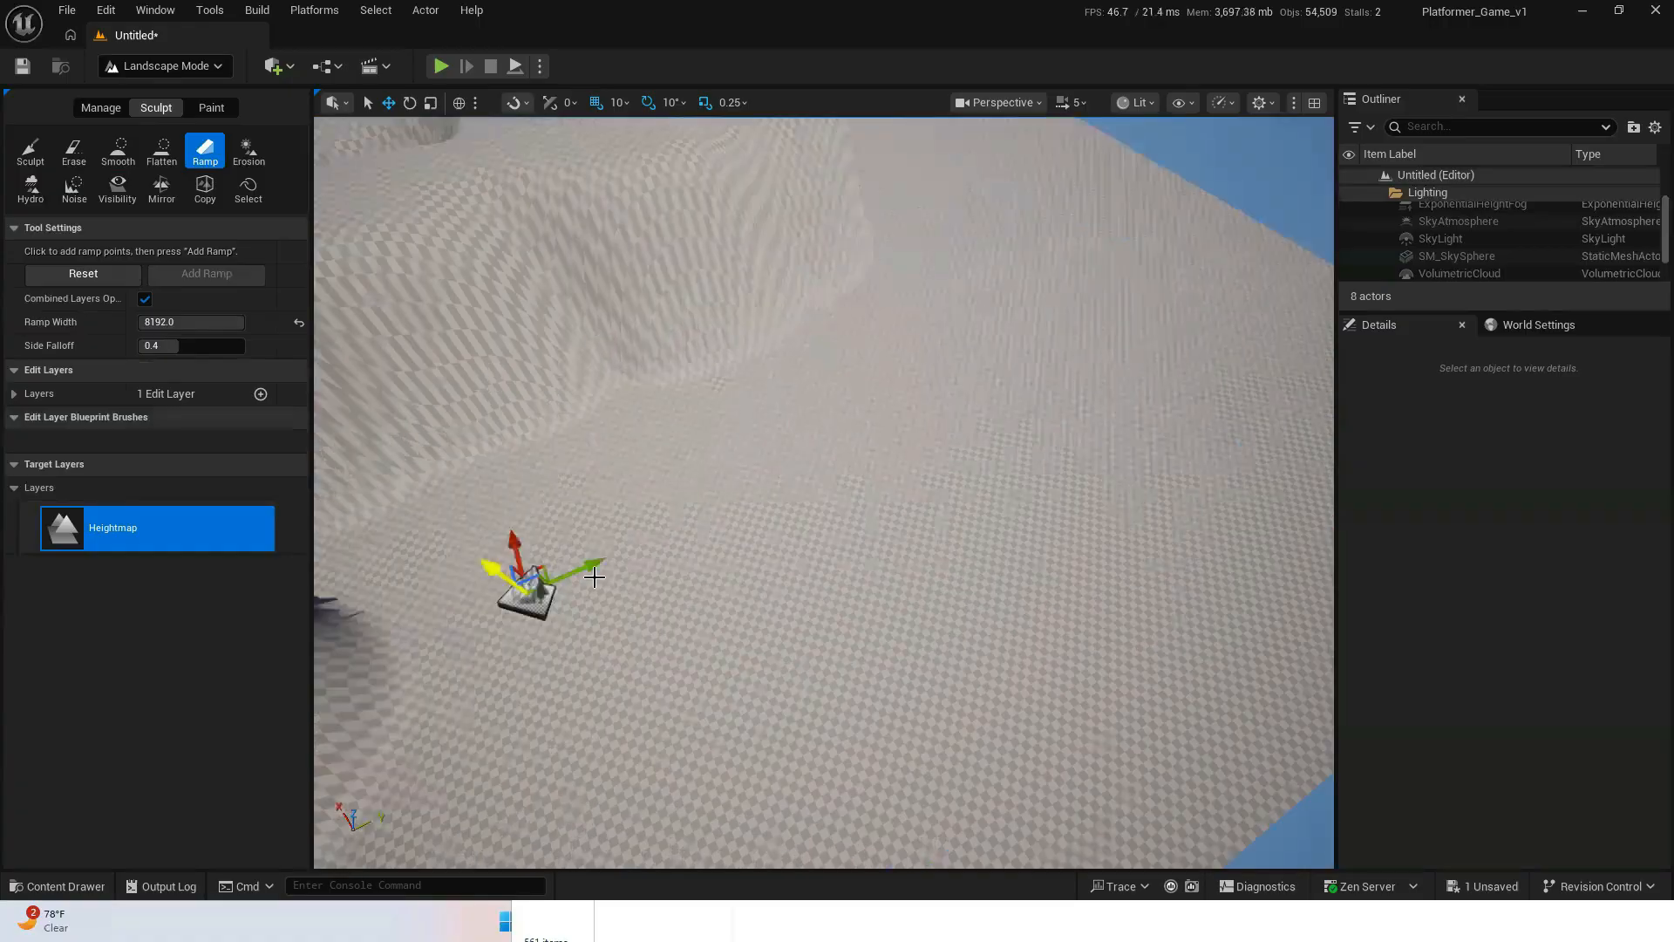
pyautogui.click(677, 551)
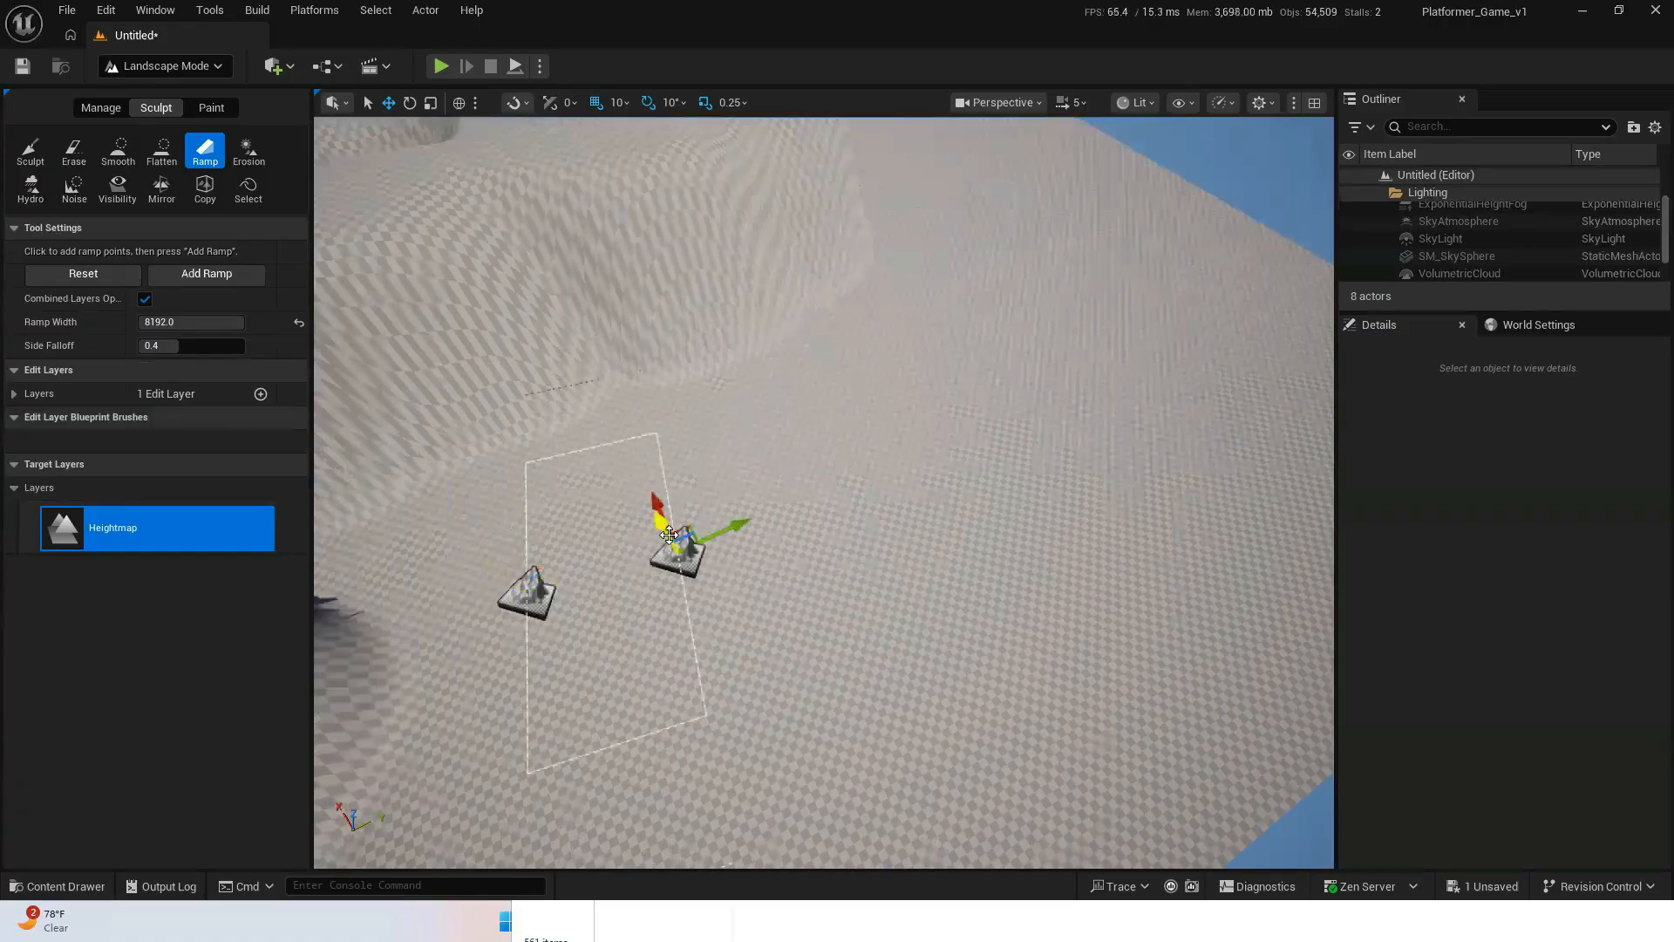
pyautogui.moveTo(668, 533); pyautogui.dragTo(648, 499)
pyautogui.click(209, 274)
# - Move the ramp's second point farther out across the flat ground and clear the ramp points
pyautogui.moveTo(833, 553); pyautogui.dragTo(724, 562, button='right')
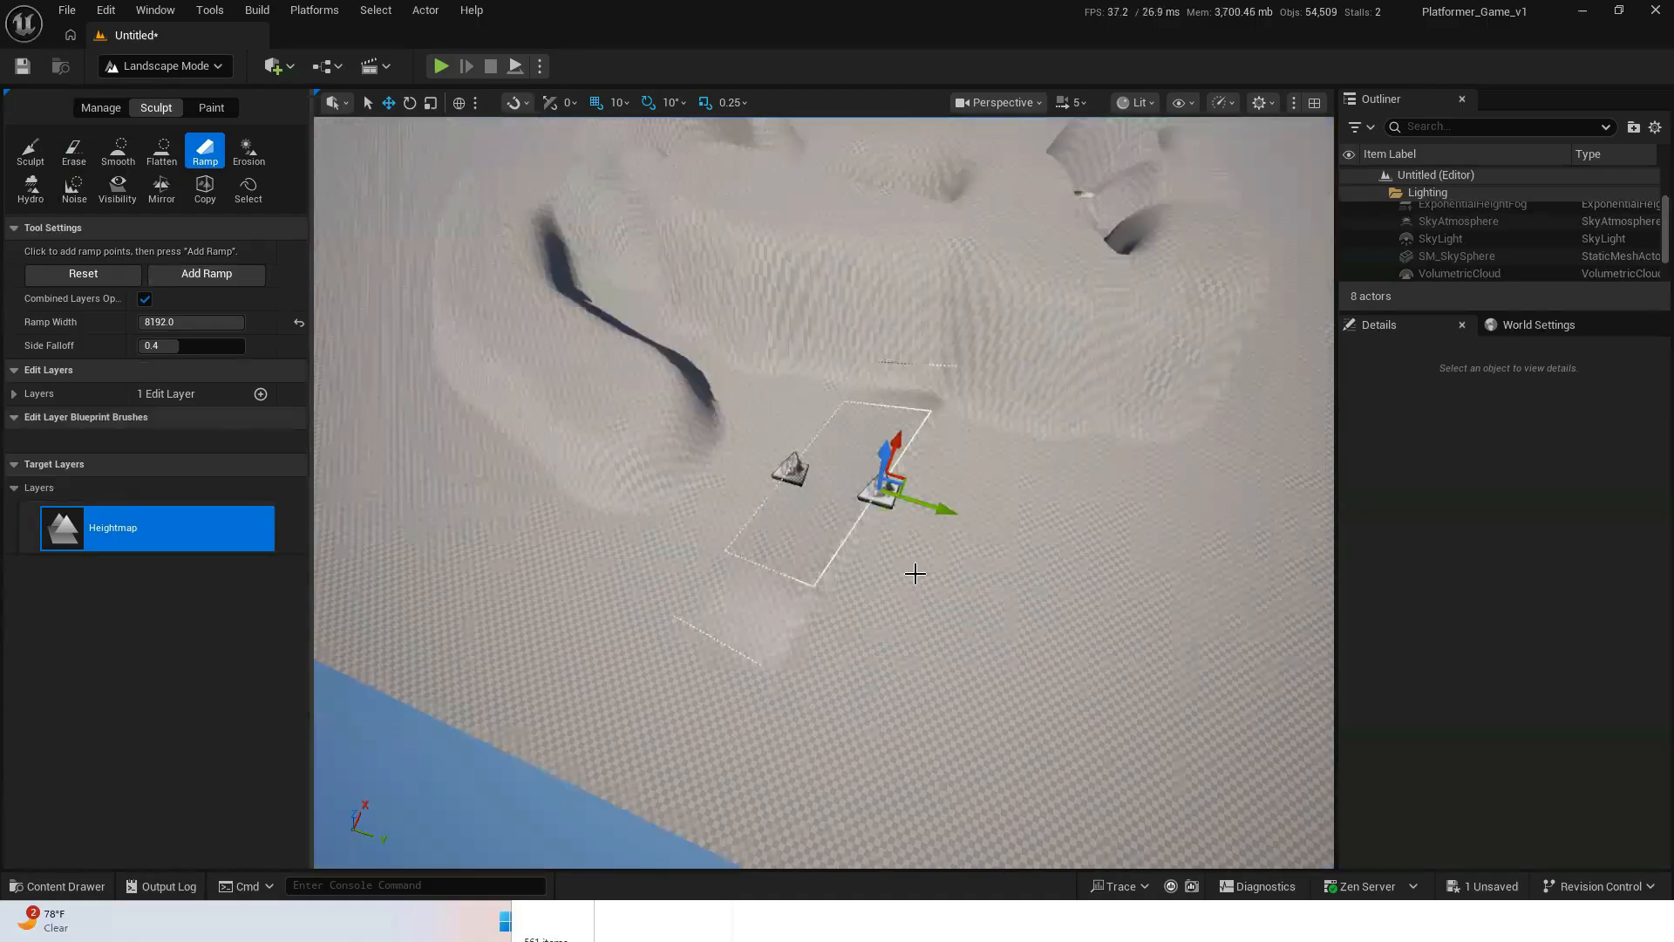
pyautogui.click(1074, 614)
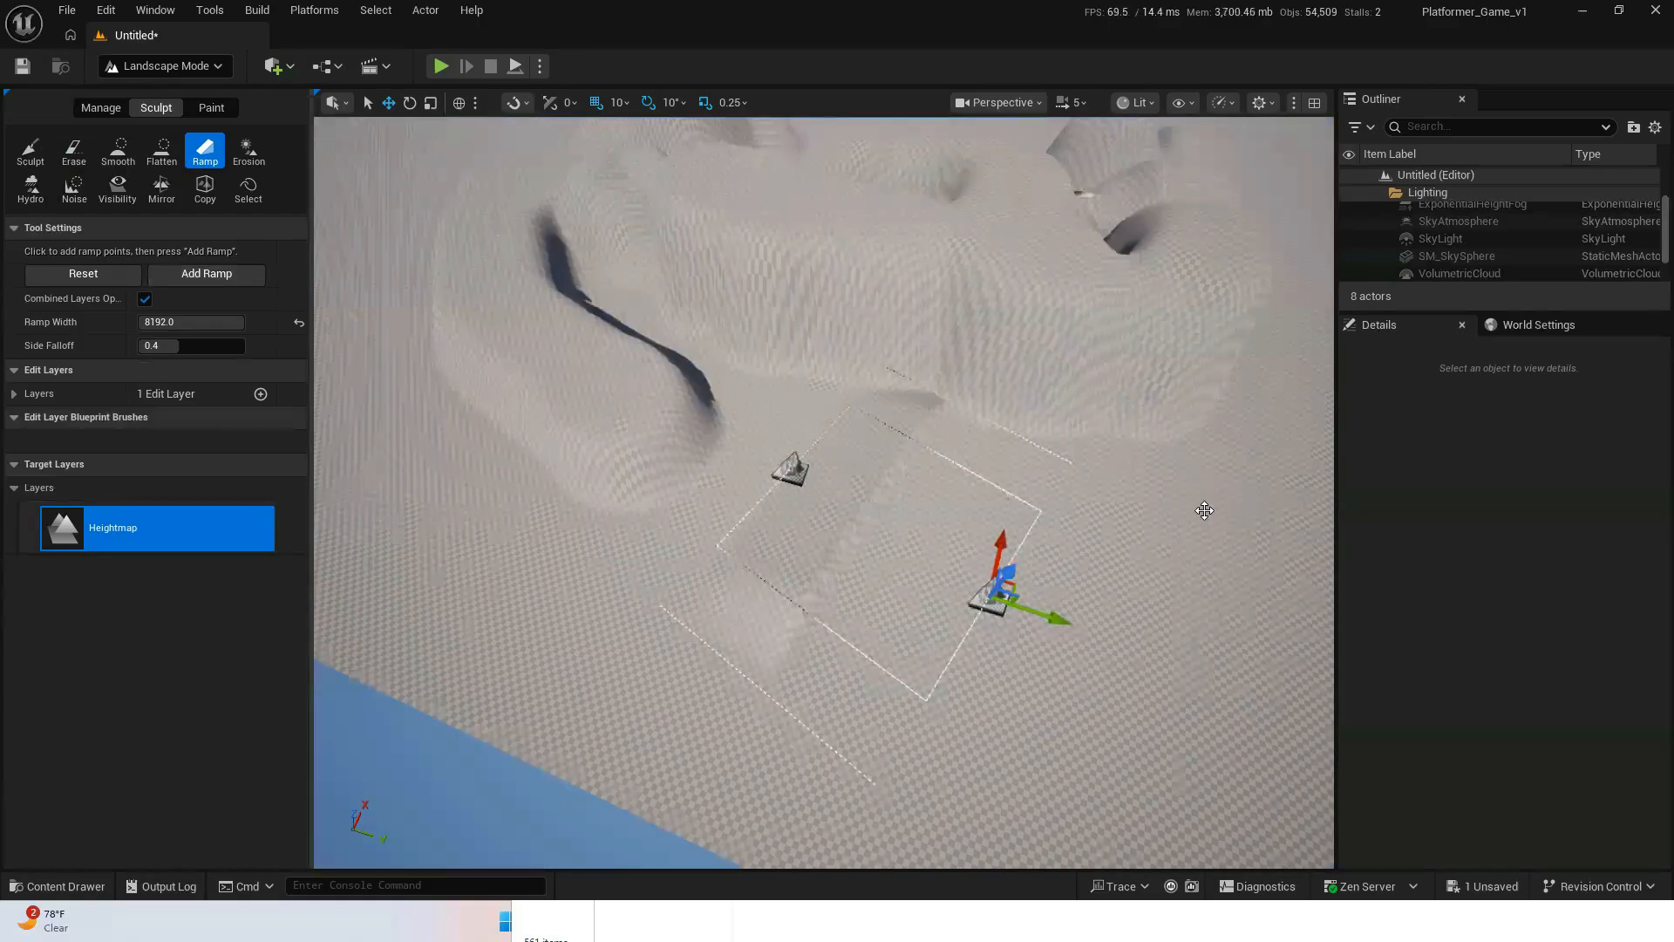
pyautogui.press('Return')
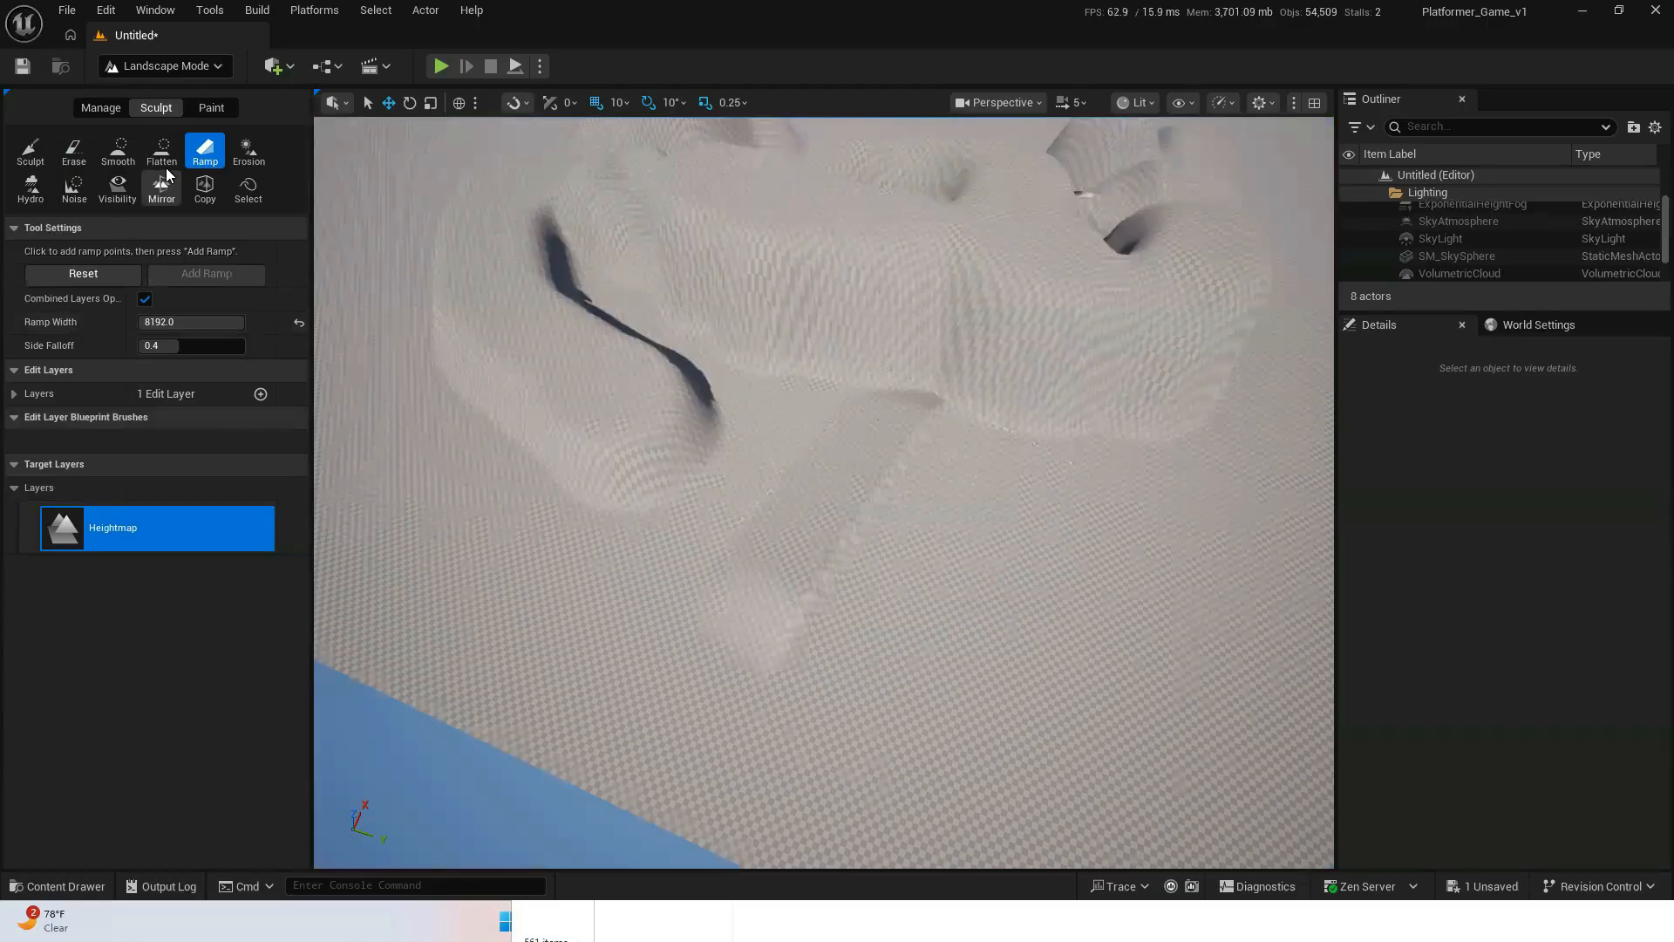
# - Reset the ramp width to 2000, place two ramp points on the flat ground beside the first ramp, move the second outward, and add the ramp
pyautogui.moveTo(194, 322); pyautogui.dragTo(170, 321)
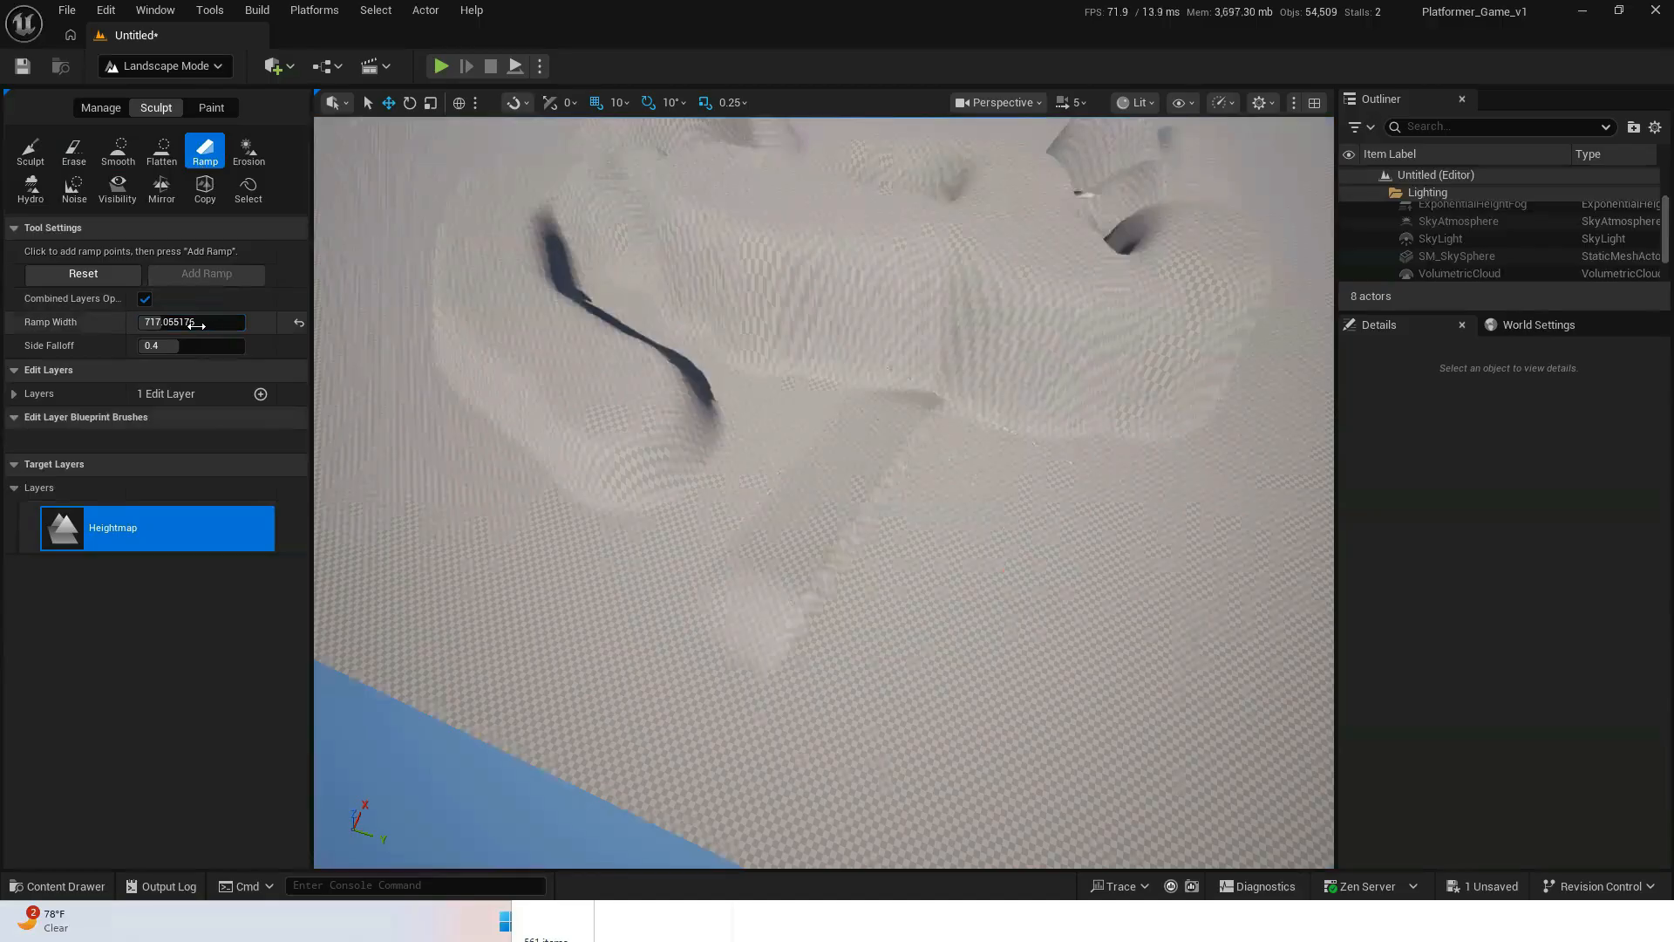
pyautogui.click(299, 322)
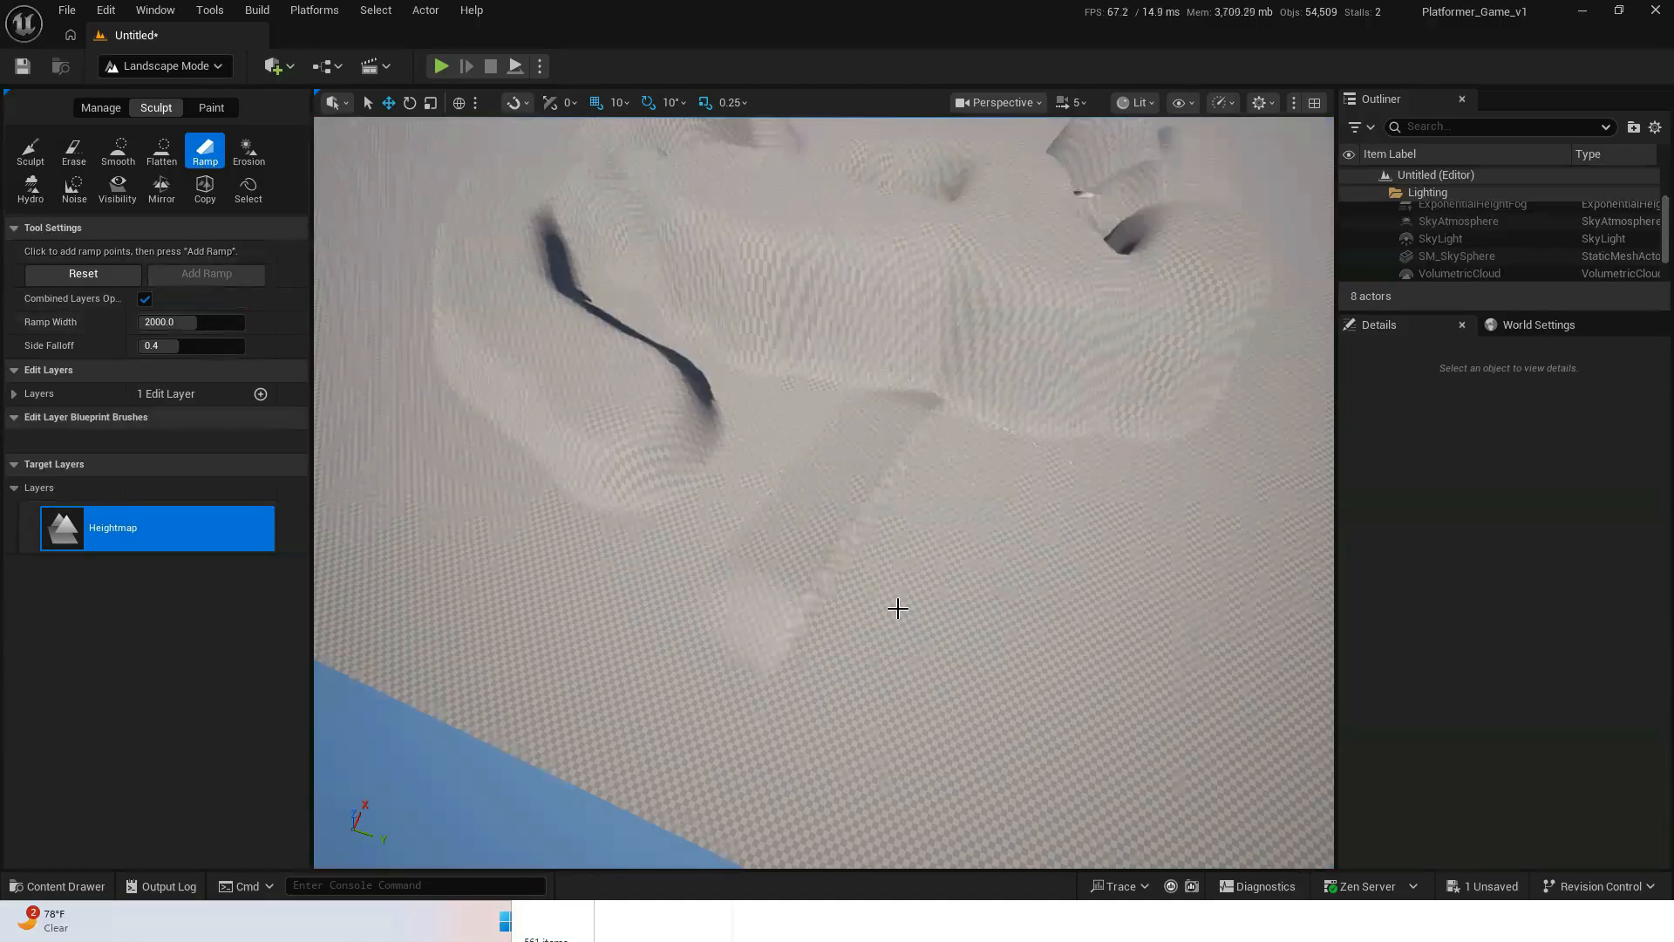
pyautogui.click(996, 600)
pyautogui.click(1261, 573)
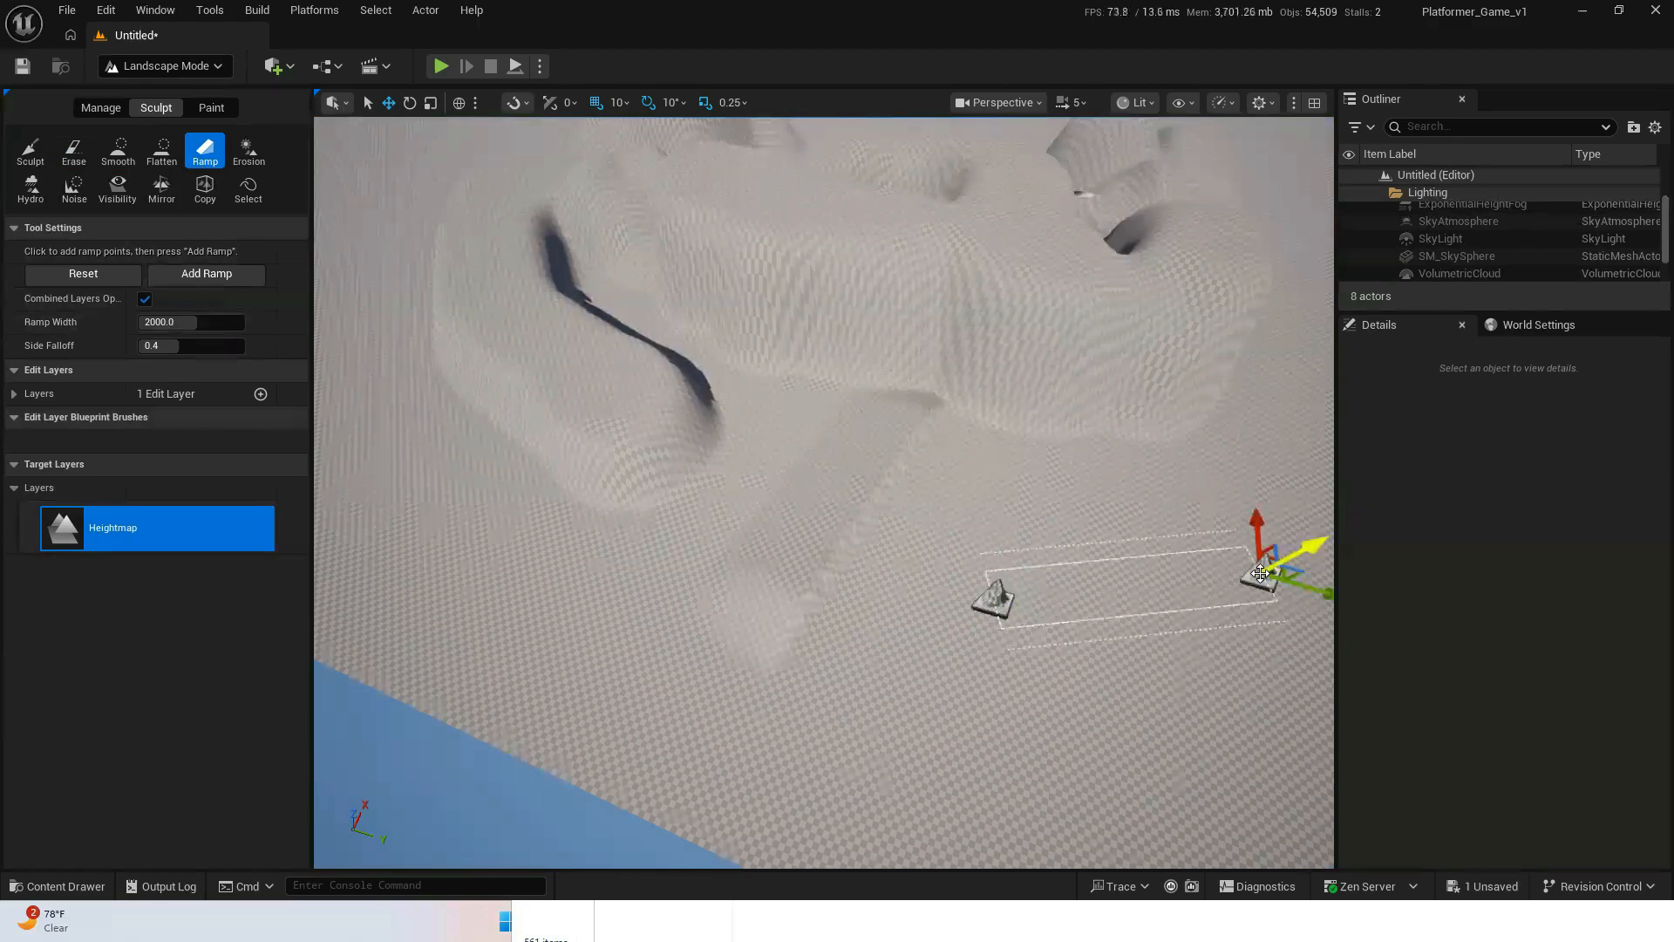
pyautogui.moveTo(1296, 562); pyautogui.dragTo(1261, 536)
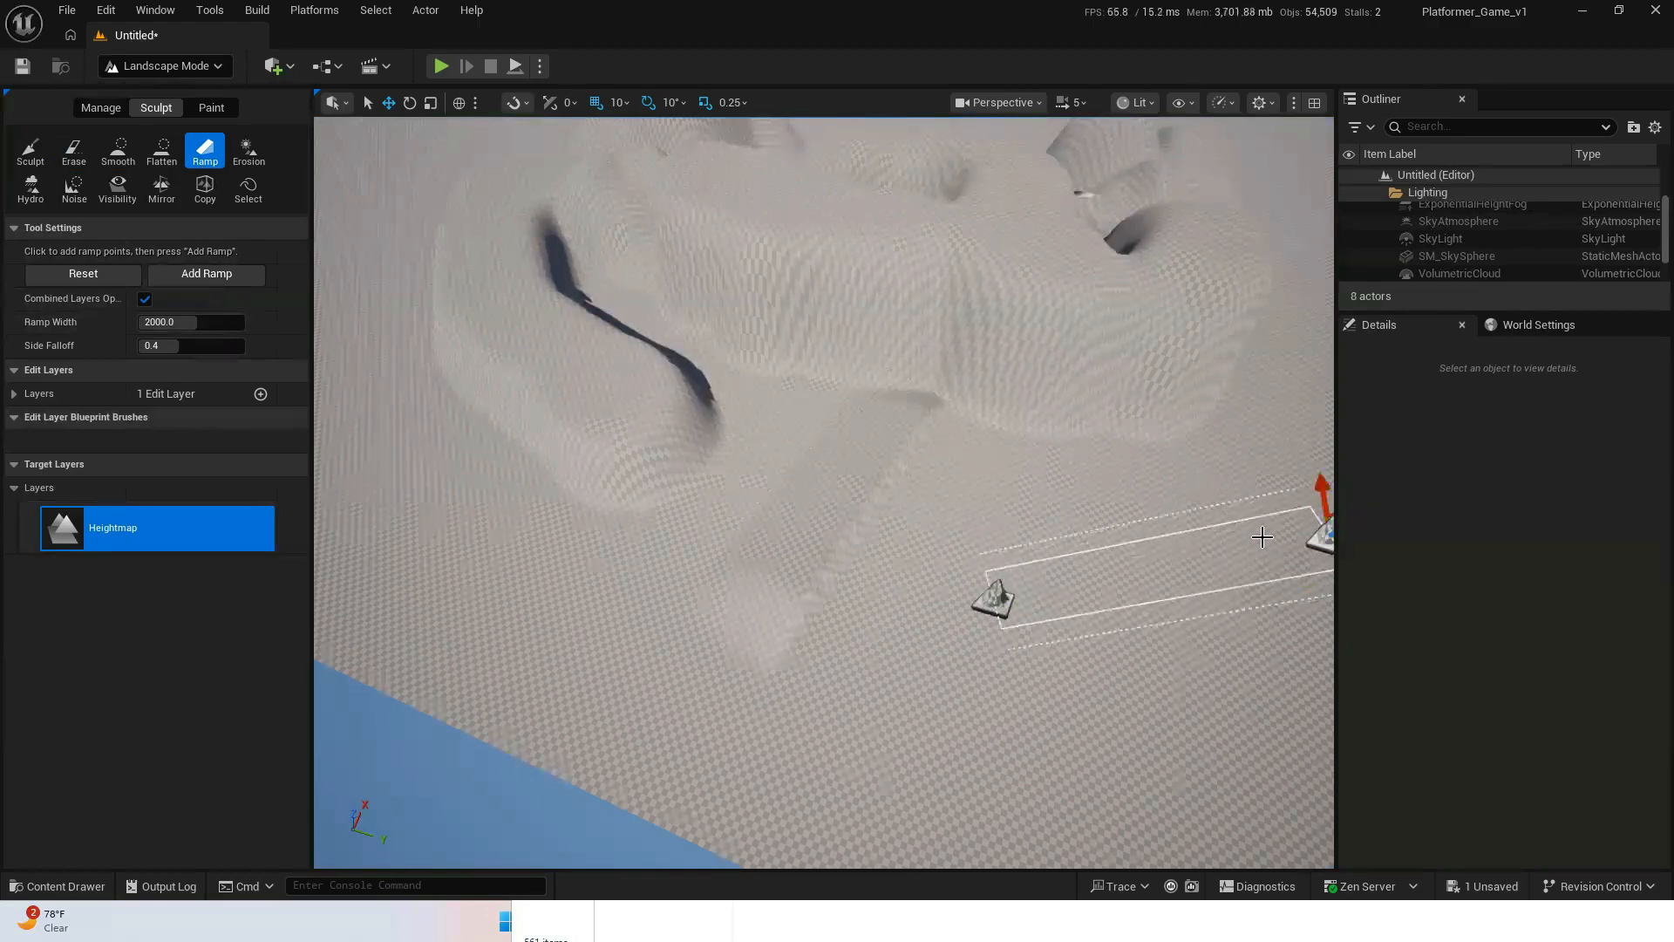
pyautogui.click(216, 274)
pyautogui.moveTo(978, 710); pyautogui.dragTo(979, 689, button='right')
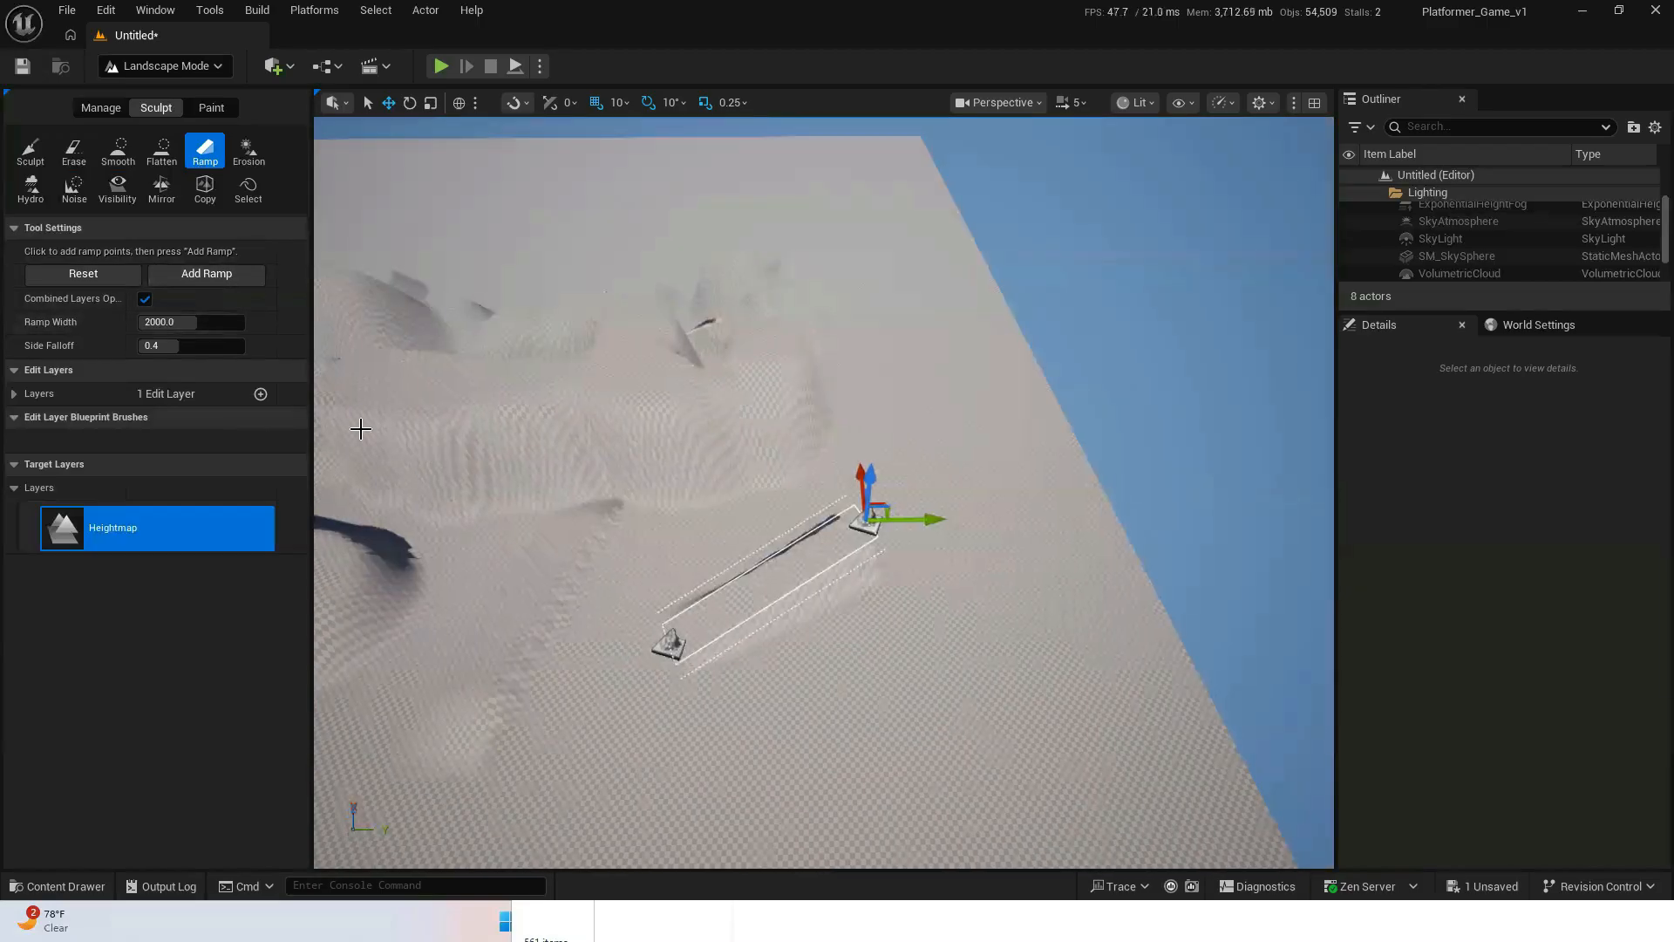
# - Erode the hills, the plateau edges and the new ramp with the Erosion tool
pyautogui.click(248, 150)
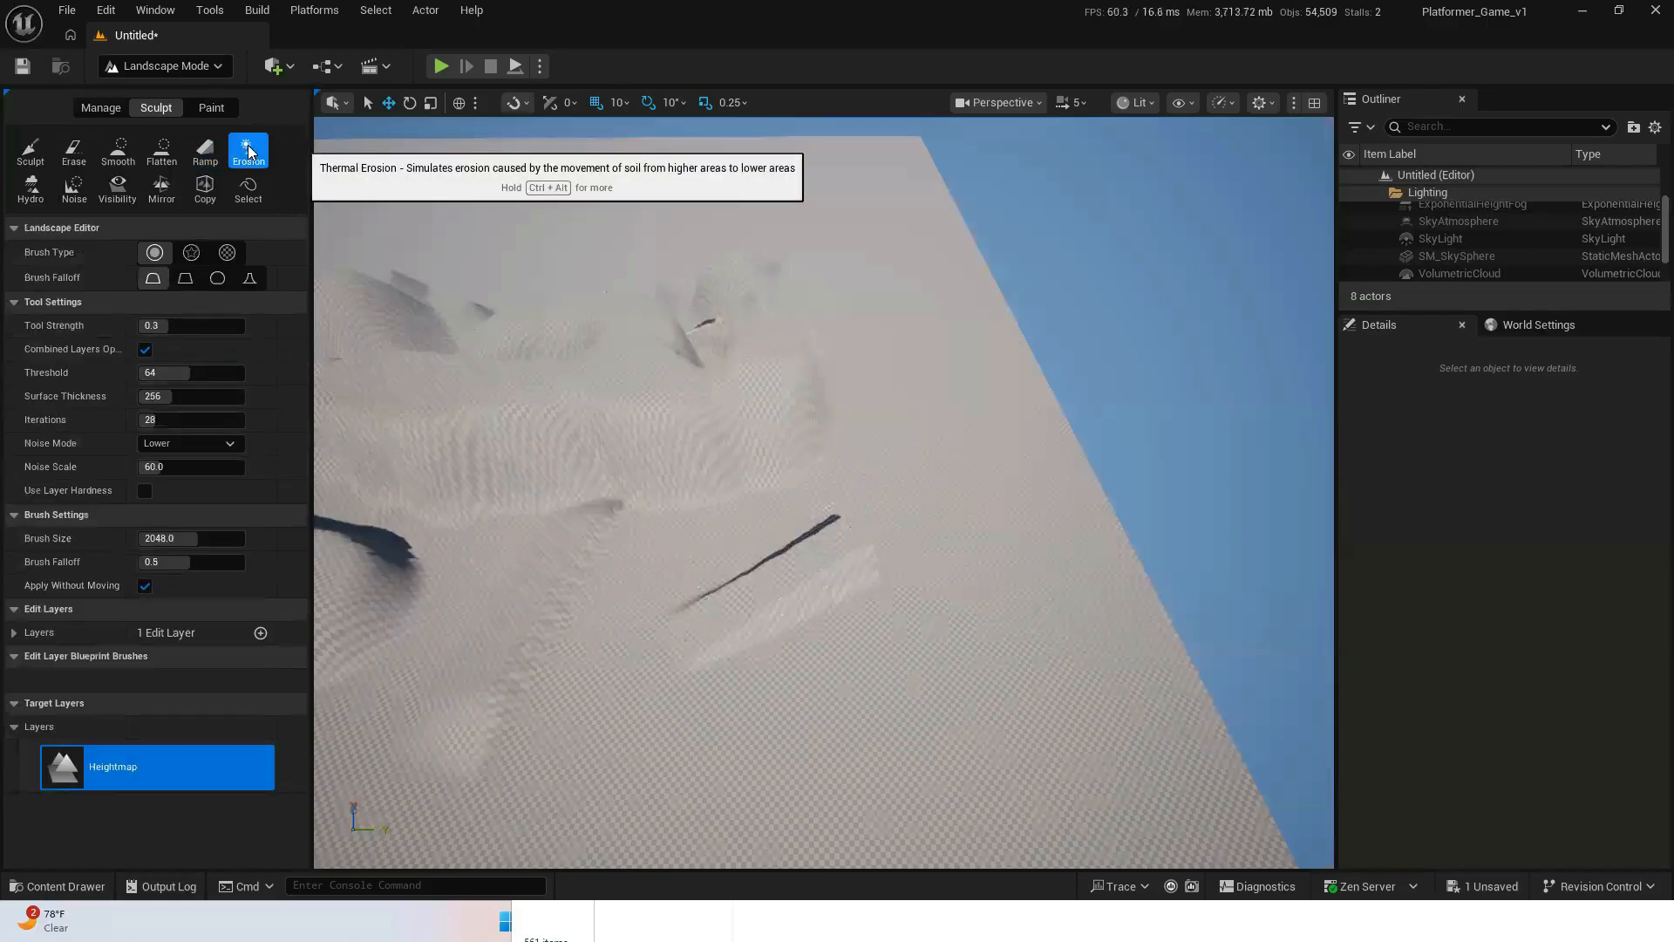
pyautogui.moveTo(421, 285)
pyautogui.mouseDown()
pyautogui.moveTo(497, 358)
pyautogui.moveTo(674, 409)
pyautogui.moveTo(759, 379)
pyautogui.moveTo(789, 340)
pyautogui.moveTo(541, 400)
pyautogui.moveTo(669, 494)
pyautogui.moveTo(767, 598)
pyautogui.moveTo(839, 548)
pyautogui.moveTo(523, 684)
pyautogui.moveTo(558, 586)
pyautogui.moveTo(483, 677)
pyautogui.moveTo(471, 639)
pyautogui.moveTo(393, 579)
pyautogui.moveTo(375, 527)
pyautogui.moveTo(449, 406)
pyautogui.moveTo(502, 368)
pyautogui.moveTo(514, 529)
pyautogui.mouseUp()
pyautogui.press('s')
pyautogui.moveTo(514, 527); pyautogui.dragTo(523, 534, button='right')
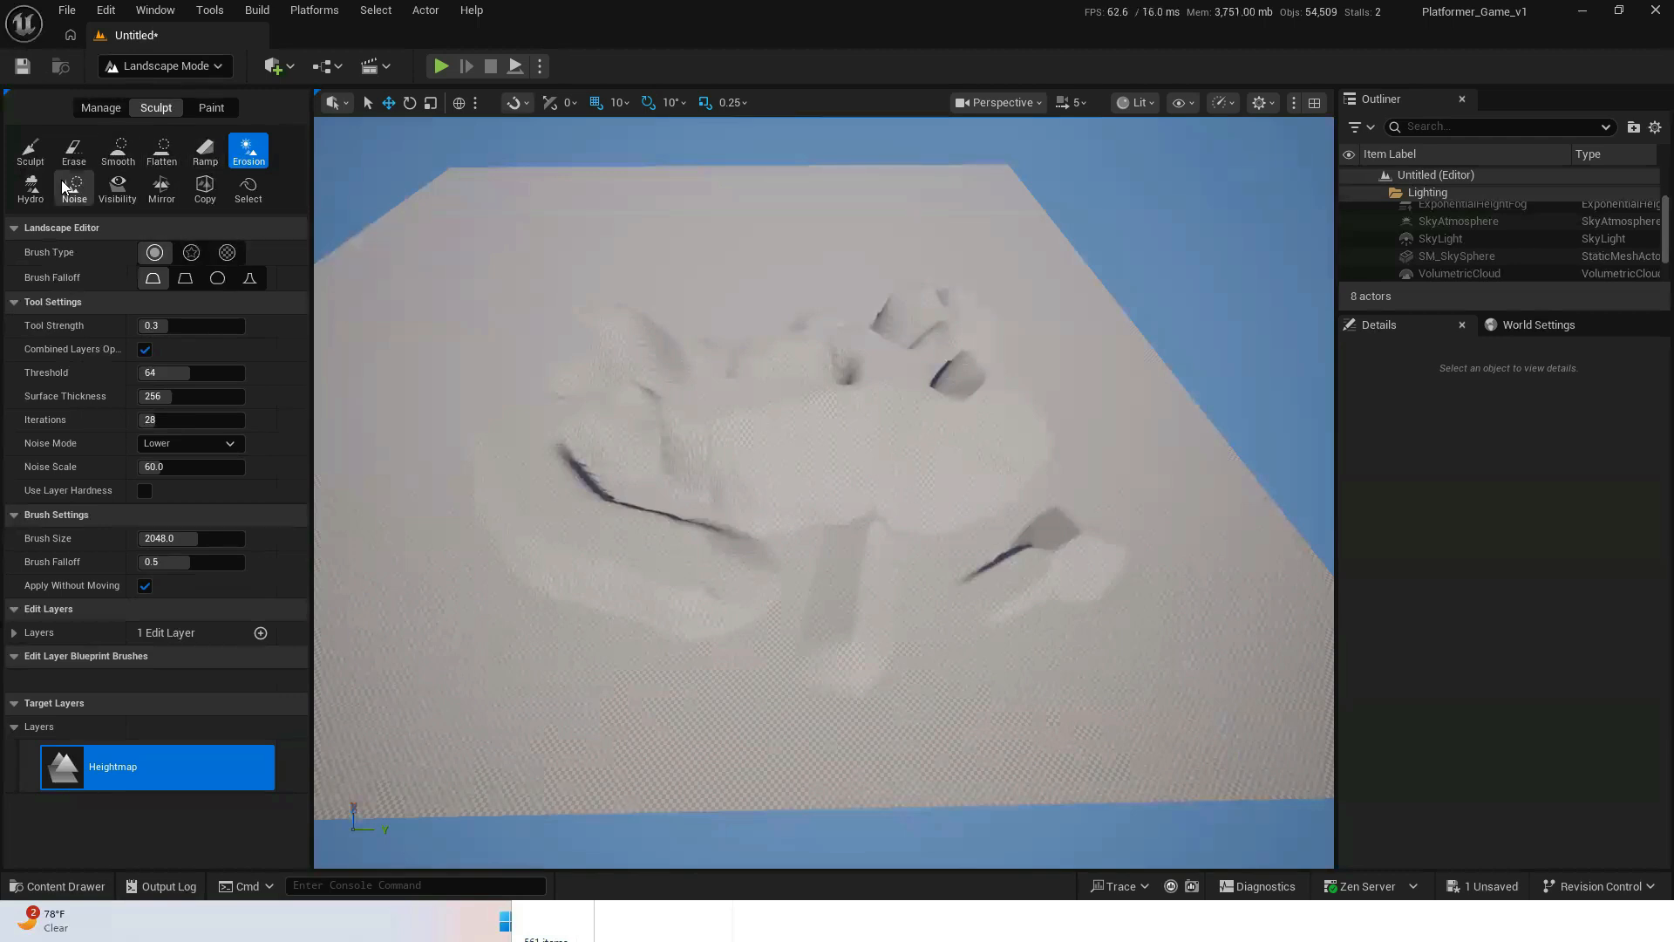
# - Raise a new group of hills on the flat ground beside the curved terrace with the Sculpt tool at brush size 2048
pyautogui.click(44, 155)
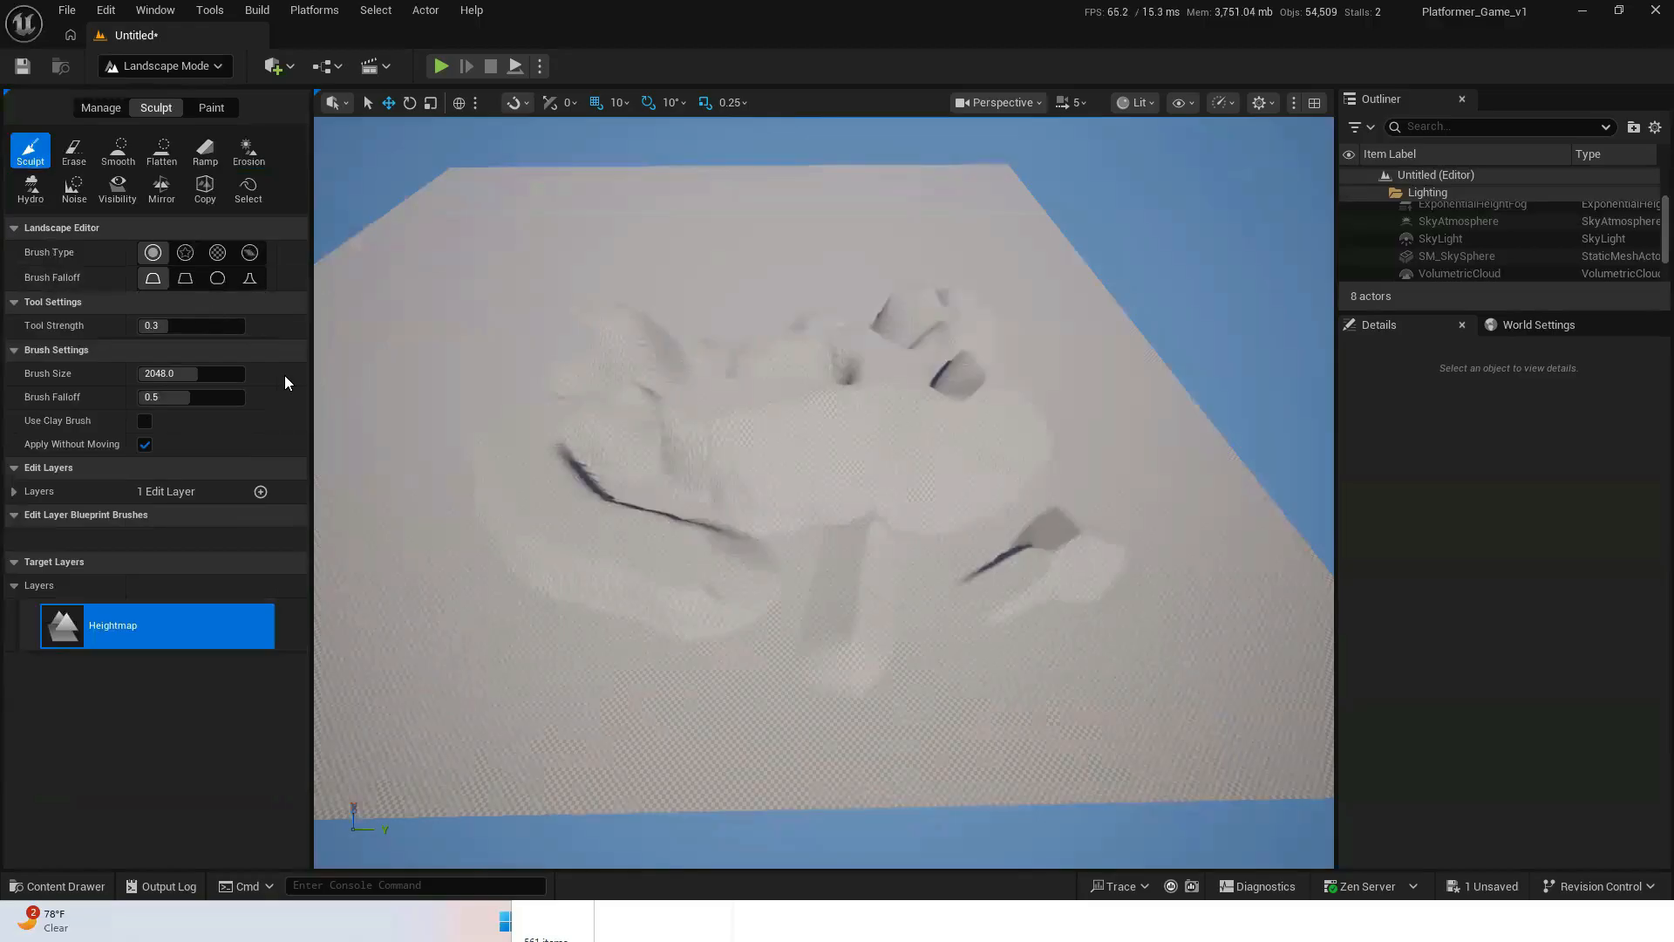
pyautogui.moveTo(463, 579); pyautogui.dragTo(436, 641)
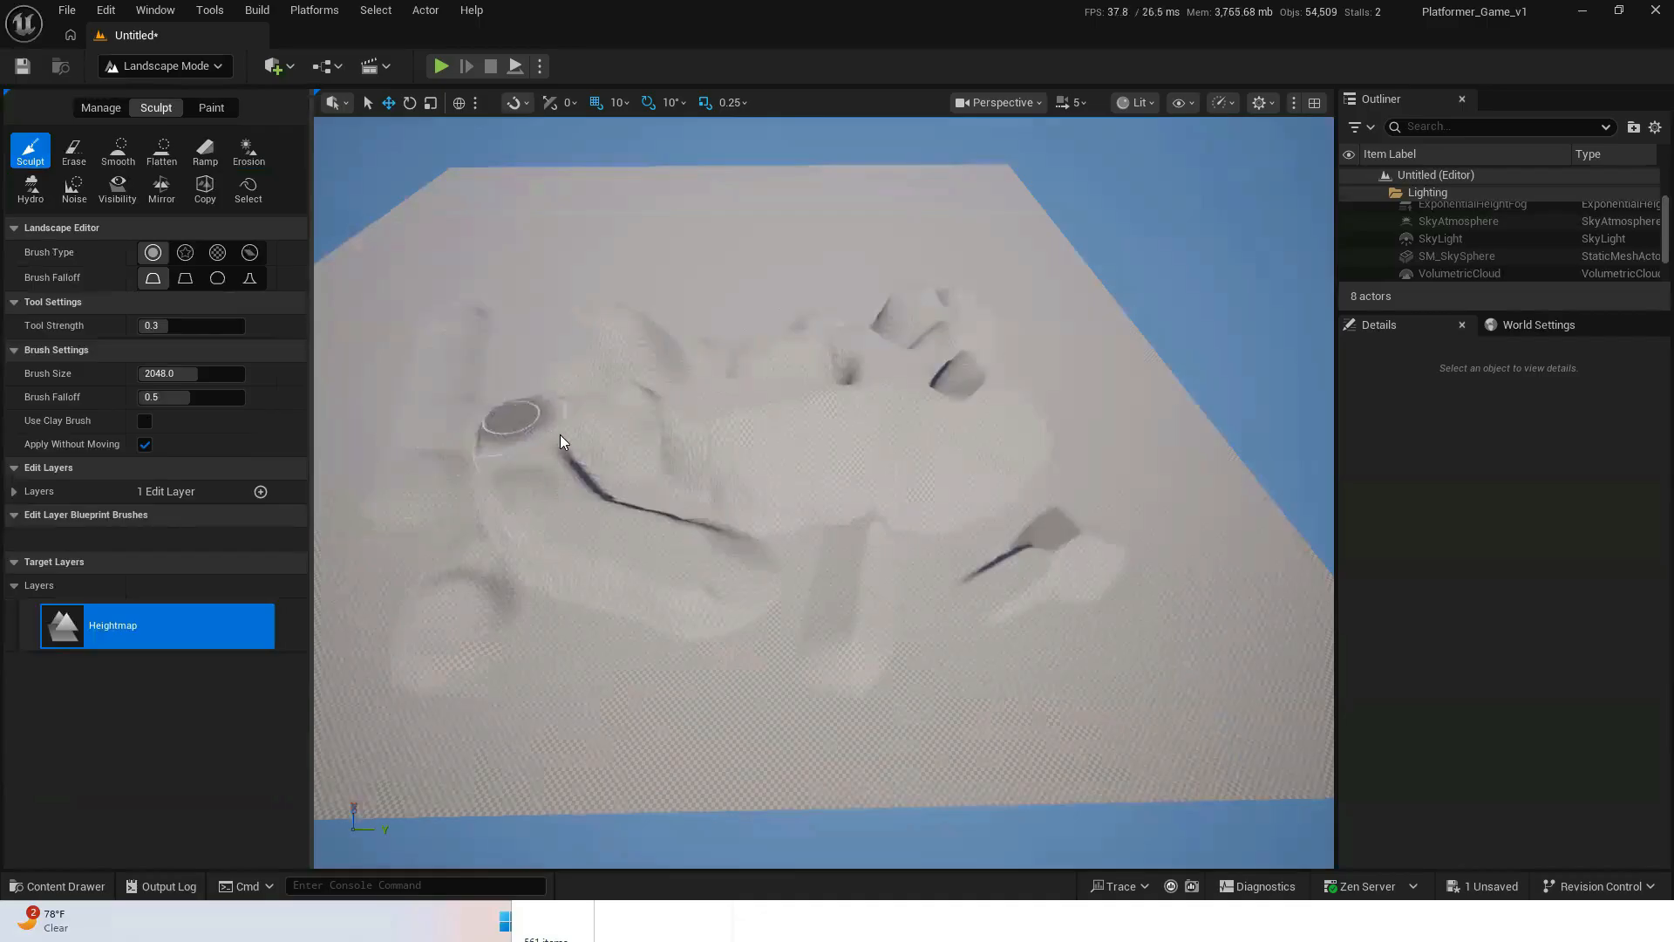
pyautogui.press('a')
pyautogui.moveTo(546, 605); pyautogui.dragTo(546, 605, button='right')
pyautogui.press('s')
pyautogui.moveTo(402, 545)
pyautogui.mouseDown()
pyautogui.moveTo(584, 609)
pyautogui.moveTo(665, 552)
pyautogui.moveTo(511, 522)
pyautogui.moveTo(545, 582)
pyautogui.moveTo(417, 493)
pyautogui.mouseUp()
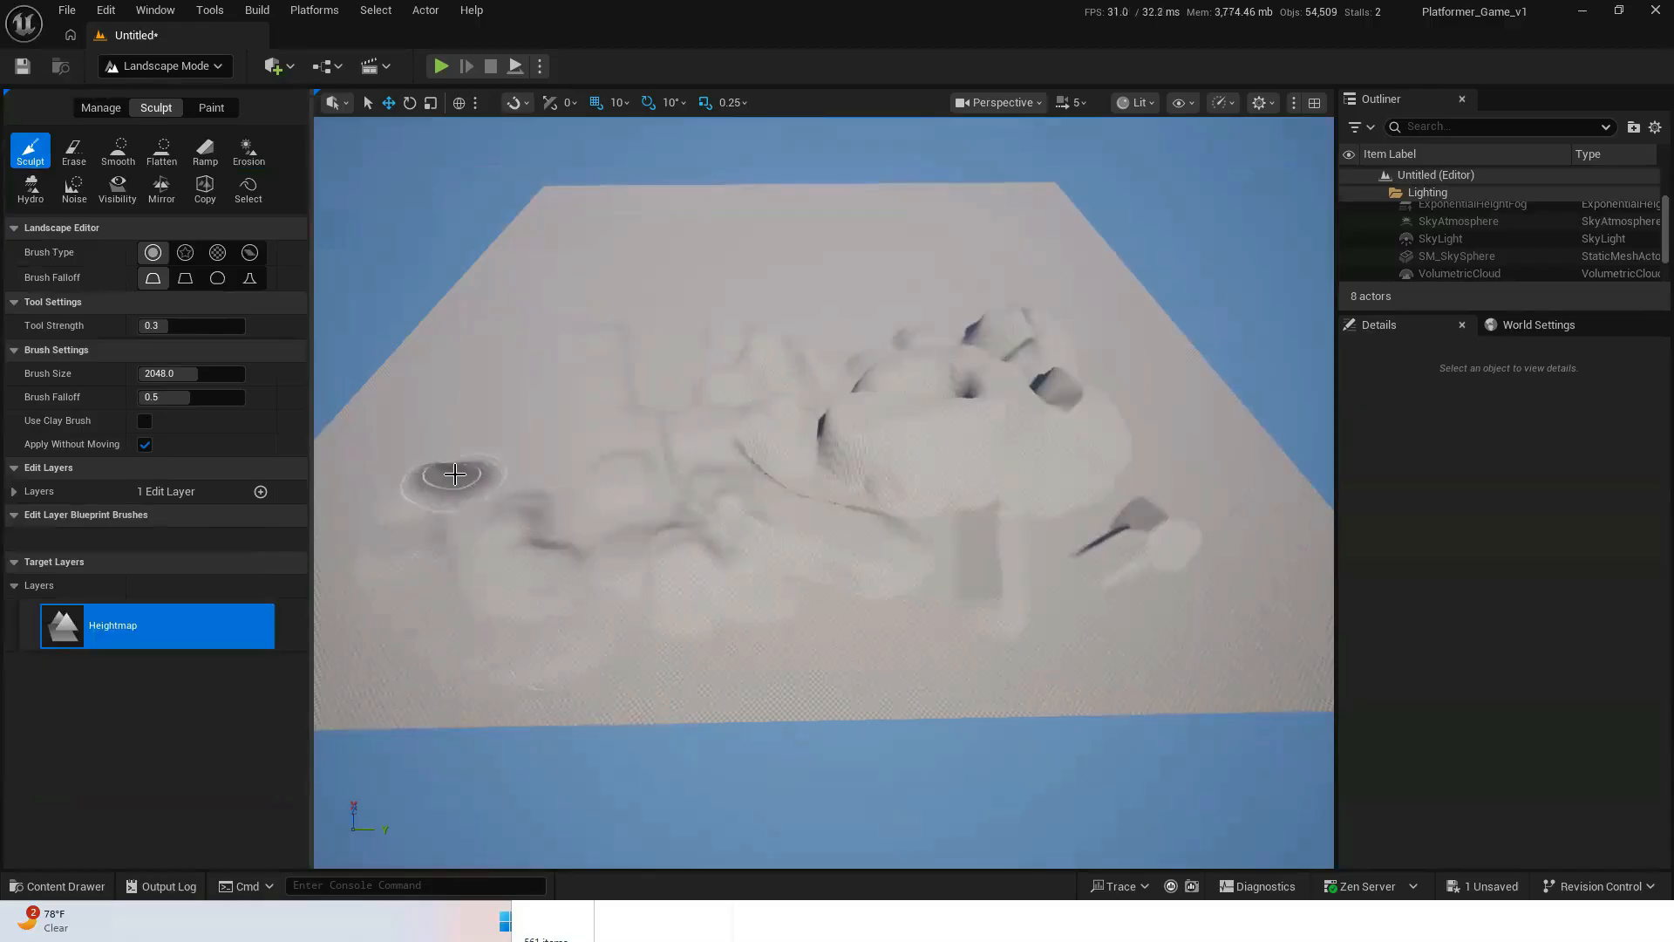
pyautogui.moveTo(463, 558)
pyautogui.mouseDown()
pyautogui.moveTo(455, 602)
pyautogui.moveTo(533, 588)
pyautogui.moveTo(628, 529)
pyautogui.moveTo(548, 460)
pyautogui.mouseUp()
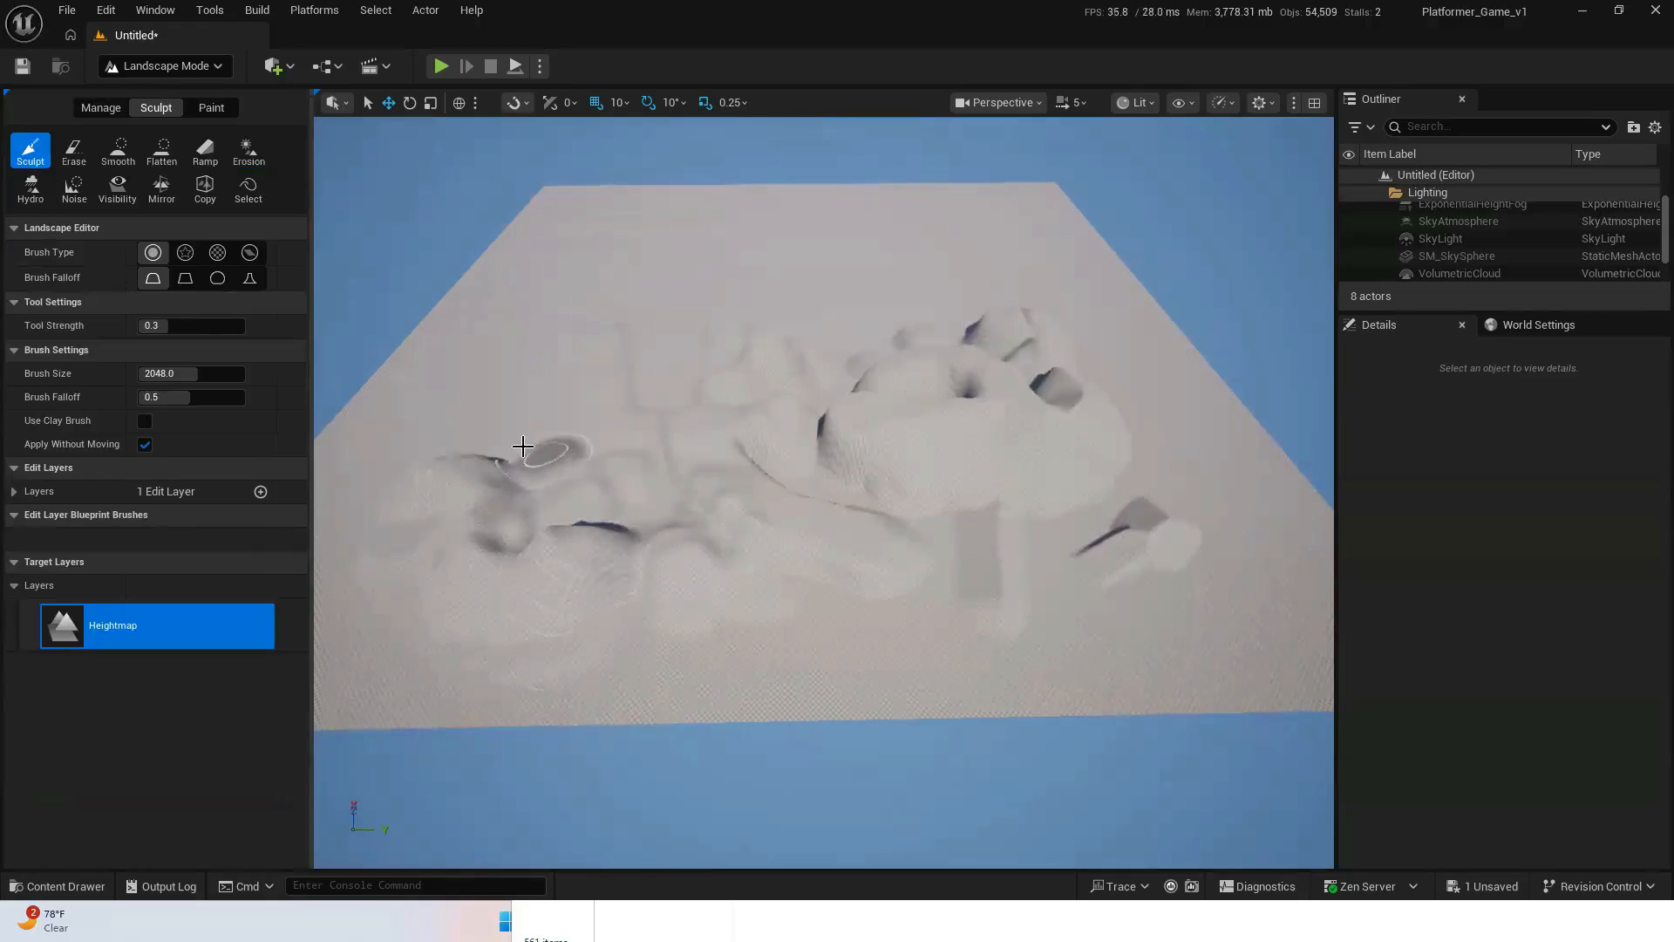
pyautogui.moveTo(553, 535)
pyautogui.mouseDown()
pyautogui.moveTo(488, 547)
pyautogui.moveTo(549, 602)
pyautogui.moveTo(794, 573)
pyautogui.moveTo(840, 553)
pyautogui.moveTo(875, 478)
pyautogui.mouseUp()
# - Switch the Sculpt tool to the alpha brush type and raise rugged terrain over the new hills
pyautogui.click(74, 188)
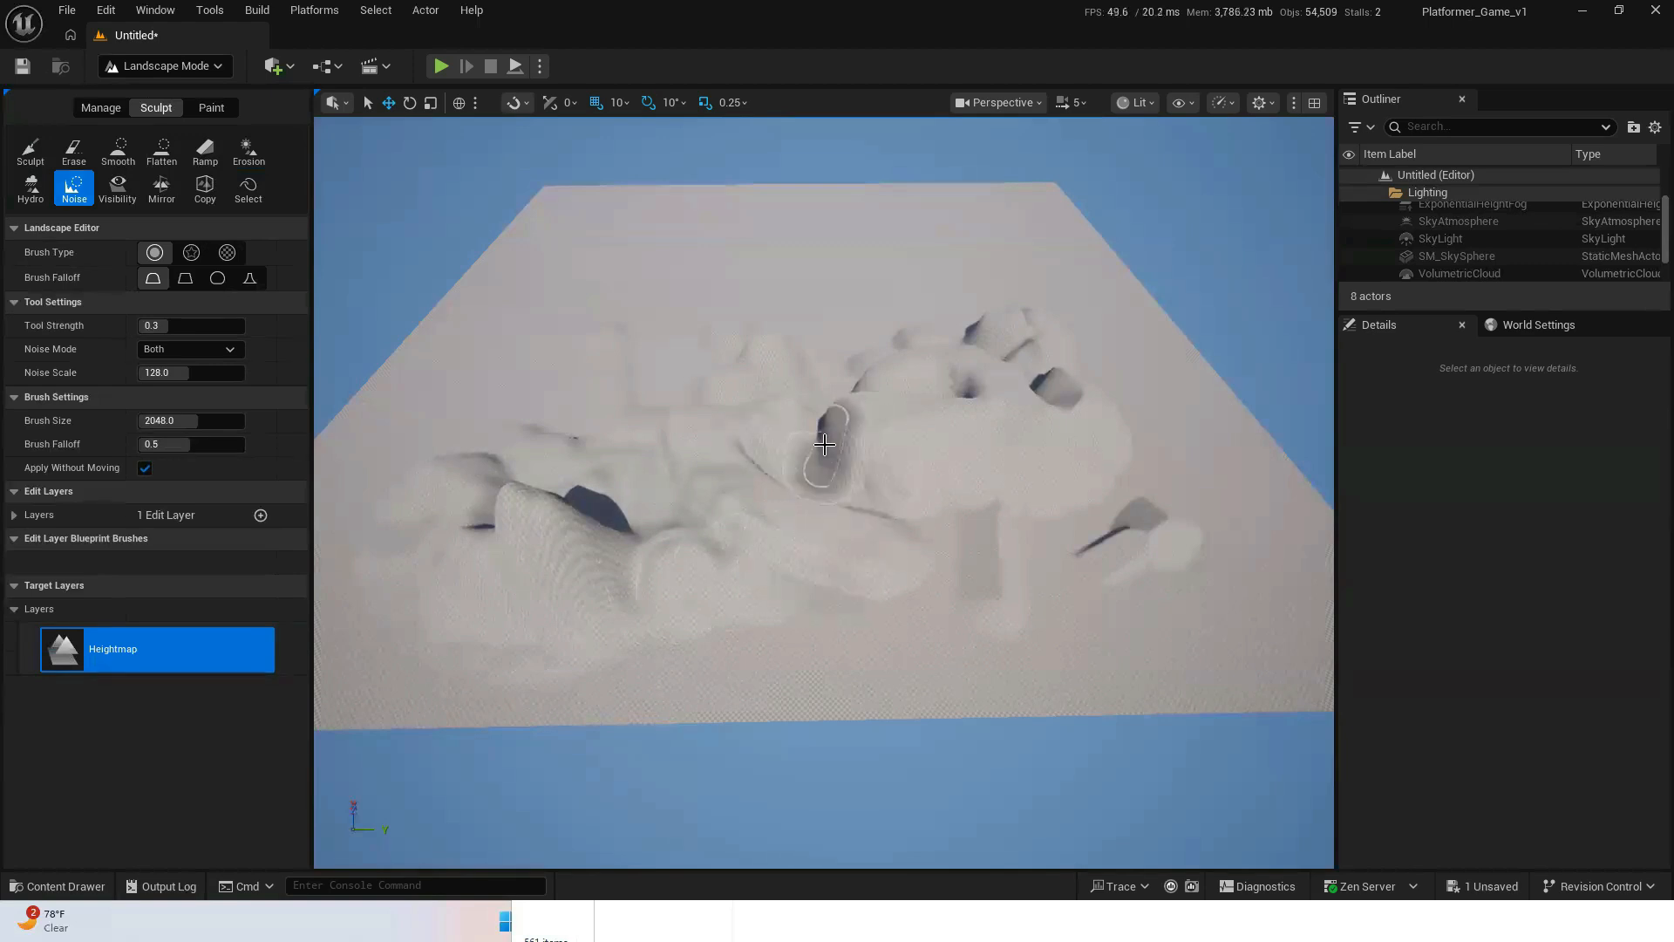
pyautogui.click(29, 150)
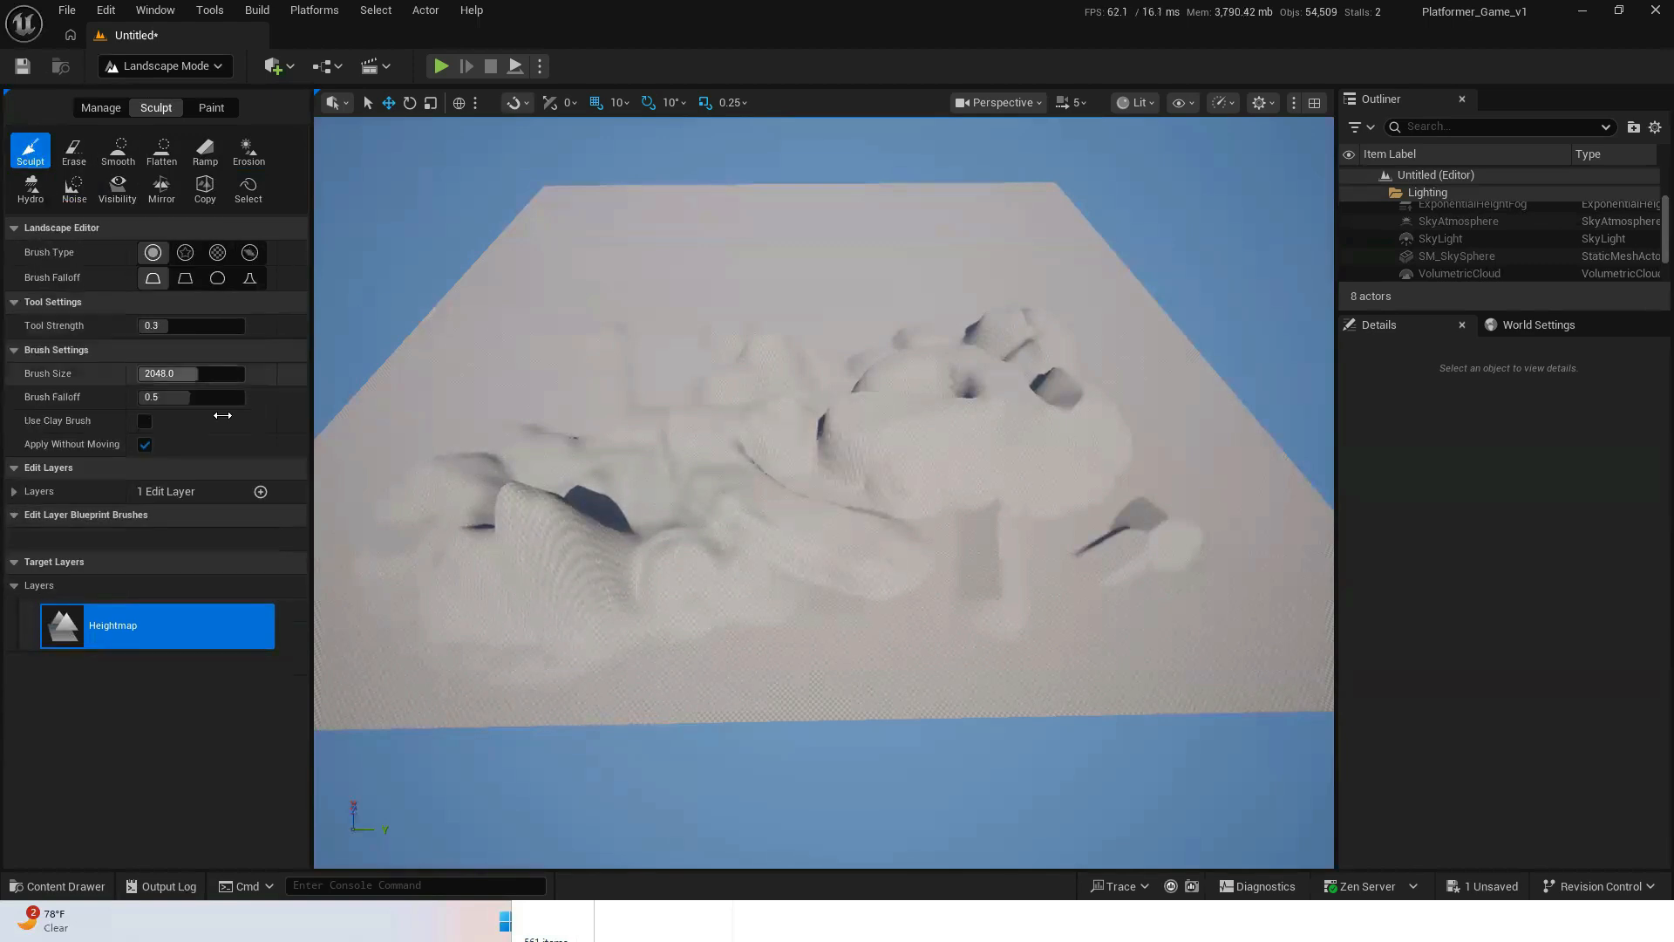
pyautogui.click(184, 253)
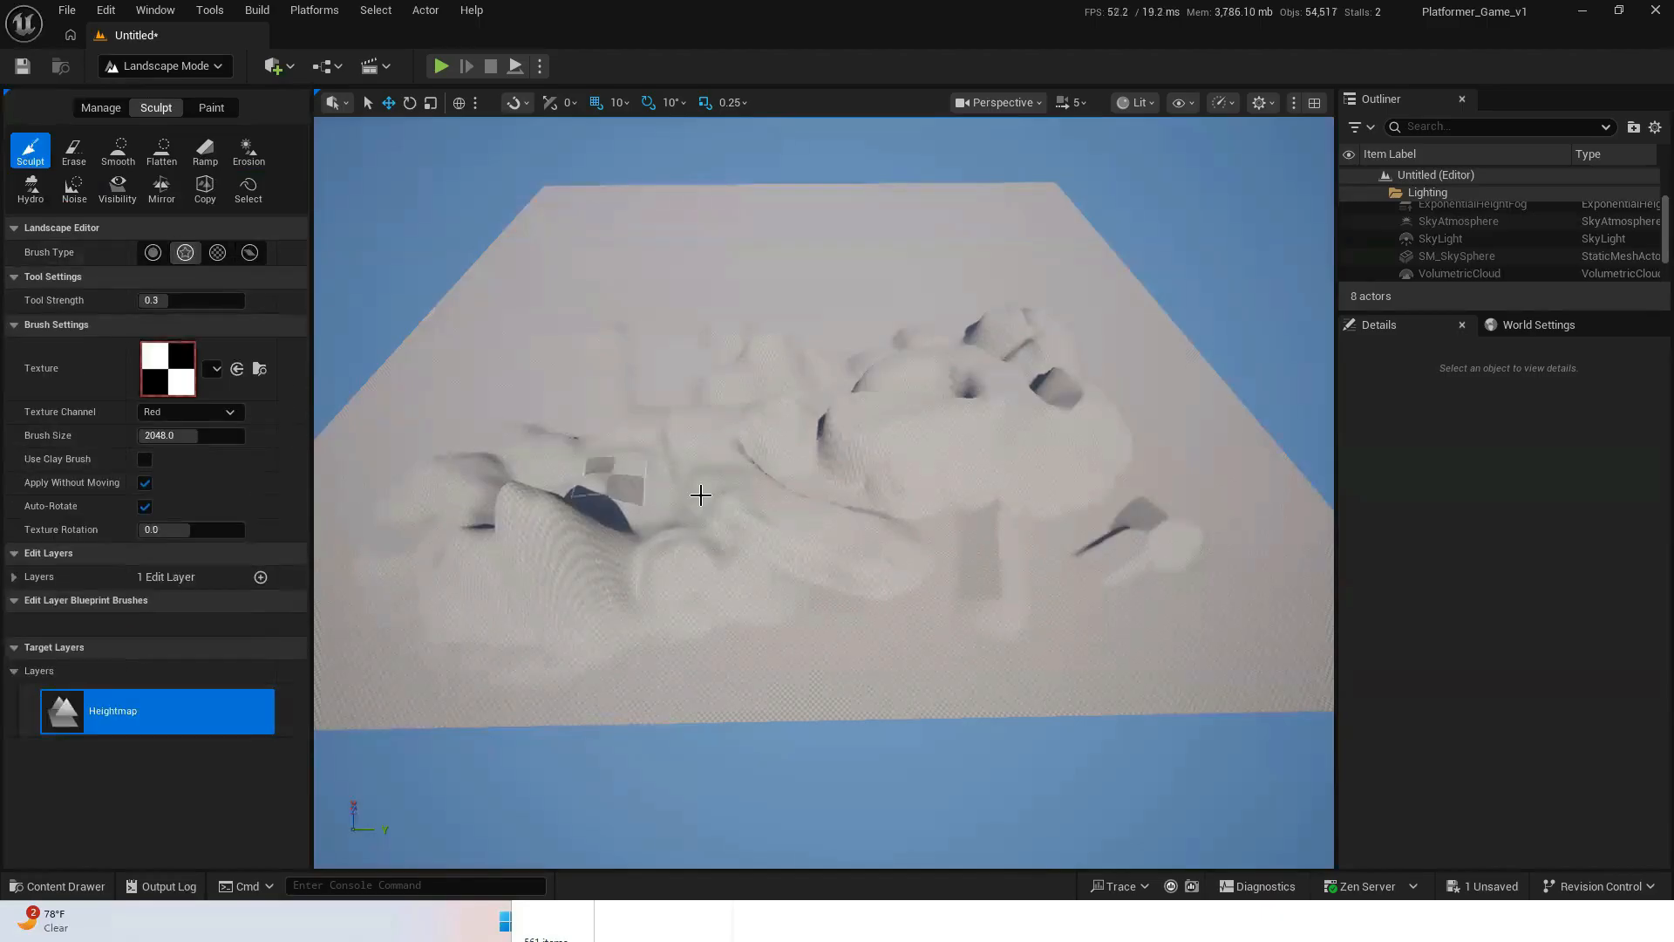
pyautogui.press('e')
pyautogui.moveTo(852, 624); pyautogui.dragTo(747, 571, button='right')
pyautogui.press('w')
pyautogui.moveTo(747, 567); pyautogui.dragTo(733, 493)
pyautogui.moveTo(509, 510)
pyautogui.mouseDown()
pyautogui.moveTo(624, 422)
pyautogui.moveTo(777, 355)
pyautogui.moveTo(546, 373)
pyautogui.moveTo(340, 445)
pyautogui.moveTo(389, 366)
pyautogui.moveTo(900, 273)
pyautogui.moveTo(840, 362)
pyautogui.moveTo(647, 395)
pyautogui.moveTo(621, 378)
pyautogui.moveTo(631, 335)
pyautogui.moveTo(537, 298)
pyautogui.moveTo(643, 273)
pyautogui.moveTo(1084, 254)
pyautogui.moveTo(1124, 330)
pyautogui.moveTo(1043, 466)
pyautogui.moveTo(965, 546)
pyautogui.moveTo(968, 575)
pyautogui.moveTo(880, 626)
pyautogui.moveTo(526, 645)
pyautogui.moveTo(419, 670)
pyautogui.mouseUp()
# - Roughen the rugged hills and the surrounding slopes with the Noise tool
pyautogui.click(70, 188)
pyautogui.moveTo(377, 384)
pyautogui.mouseDown()
pyautogui.moveTo(675, 364)
pyautogui.moveTo(968, 305)
pyautogui.moveTo(894, 392)
pyautogui.moveTo(633, 547)
pyautogui.moveTo(546, 537)
pyautogui.moveTo(732, 628)
pyautogui.moveTo(744, 411)
pyautogui.moveTo(1133, 454)
pyautogui.moveTo(1011, 271)
pyautogui.moveTo(828, 253)
pyautogui.moveTo(610, 410)
pyautogui.moveTo(504, 537)
pyautogui.moveTo(727, 467)
pyautogui.moveTo(891, 377)
pyautogui.moveTo(917, 266)
pyautogui.moveTo(852, 236)
pyautogui.moveTo(772, 265)
pyautogui.mouseUp()
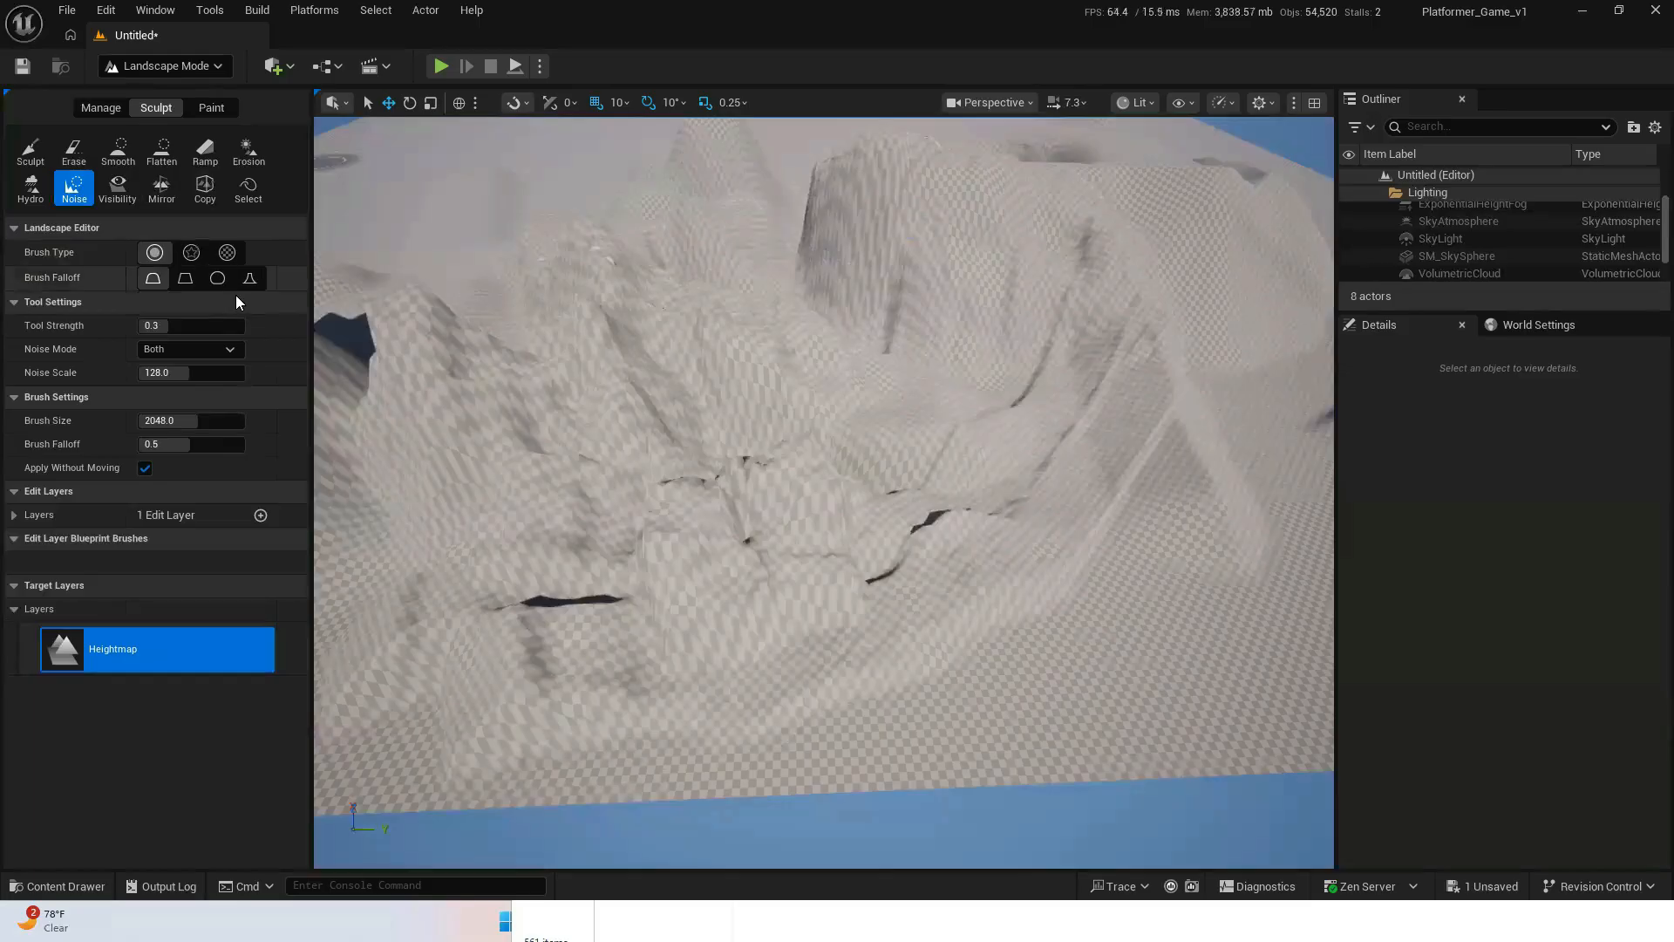
pyautogui.moveTo(824, 493); pyautogui.dragTo(628, 493, button='right')
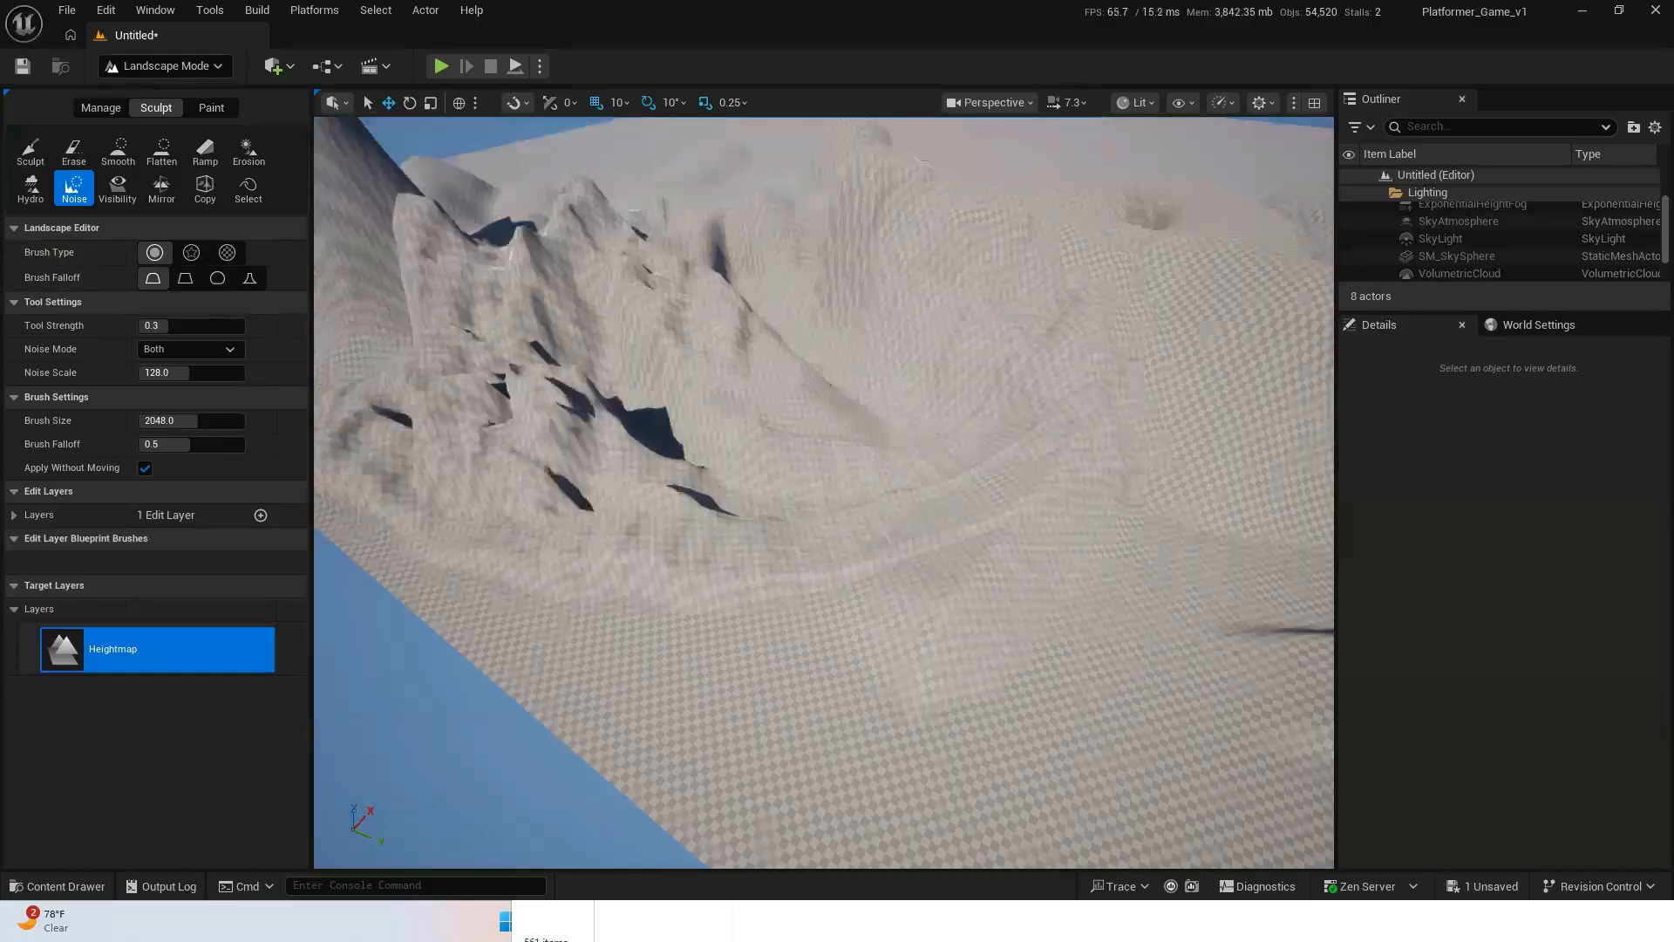
pyautogui.moveTo(824, 492); pyautogui.dragTo(627, 493, button='right')
pyautogui.moveTo(824, 493); pyautogui.dragTo(789, 545, button='right')
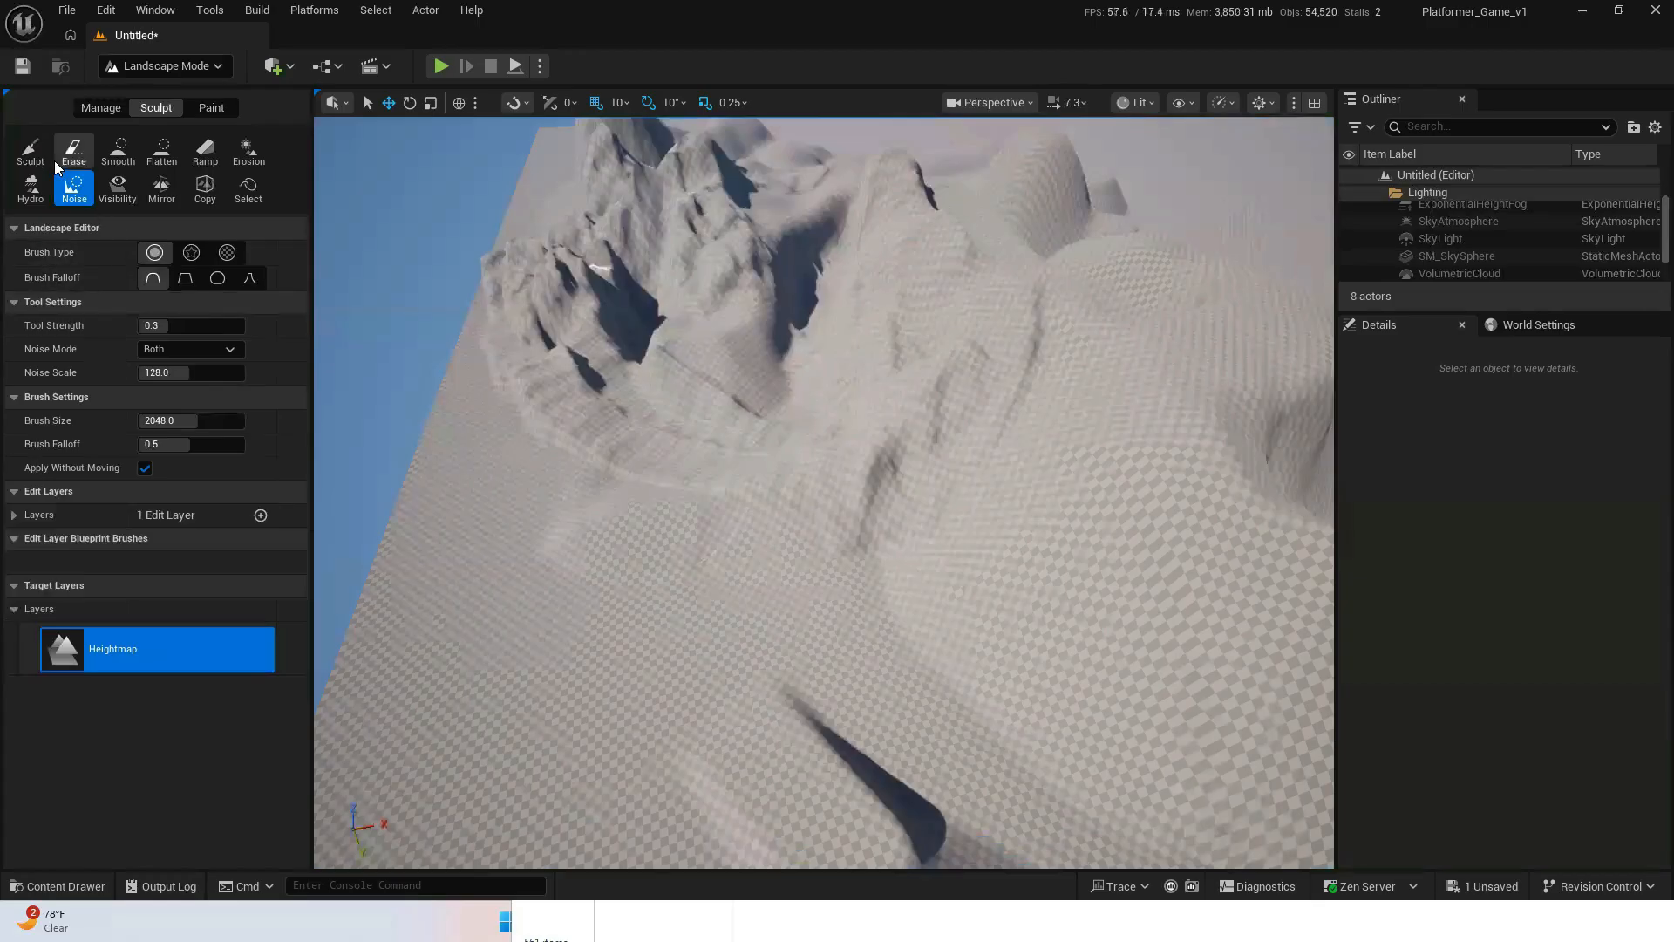
# - Sculpt the ground between the rugged hills and the eroded ramp with the alpha brush, and continue over it with the circular brush
pyautogui.click(31, 152)
pyautogui.moveTo(810, 567); pyautogui.dragTo(907, 541)
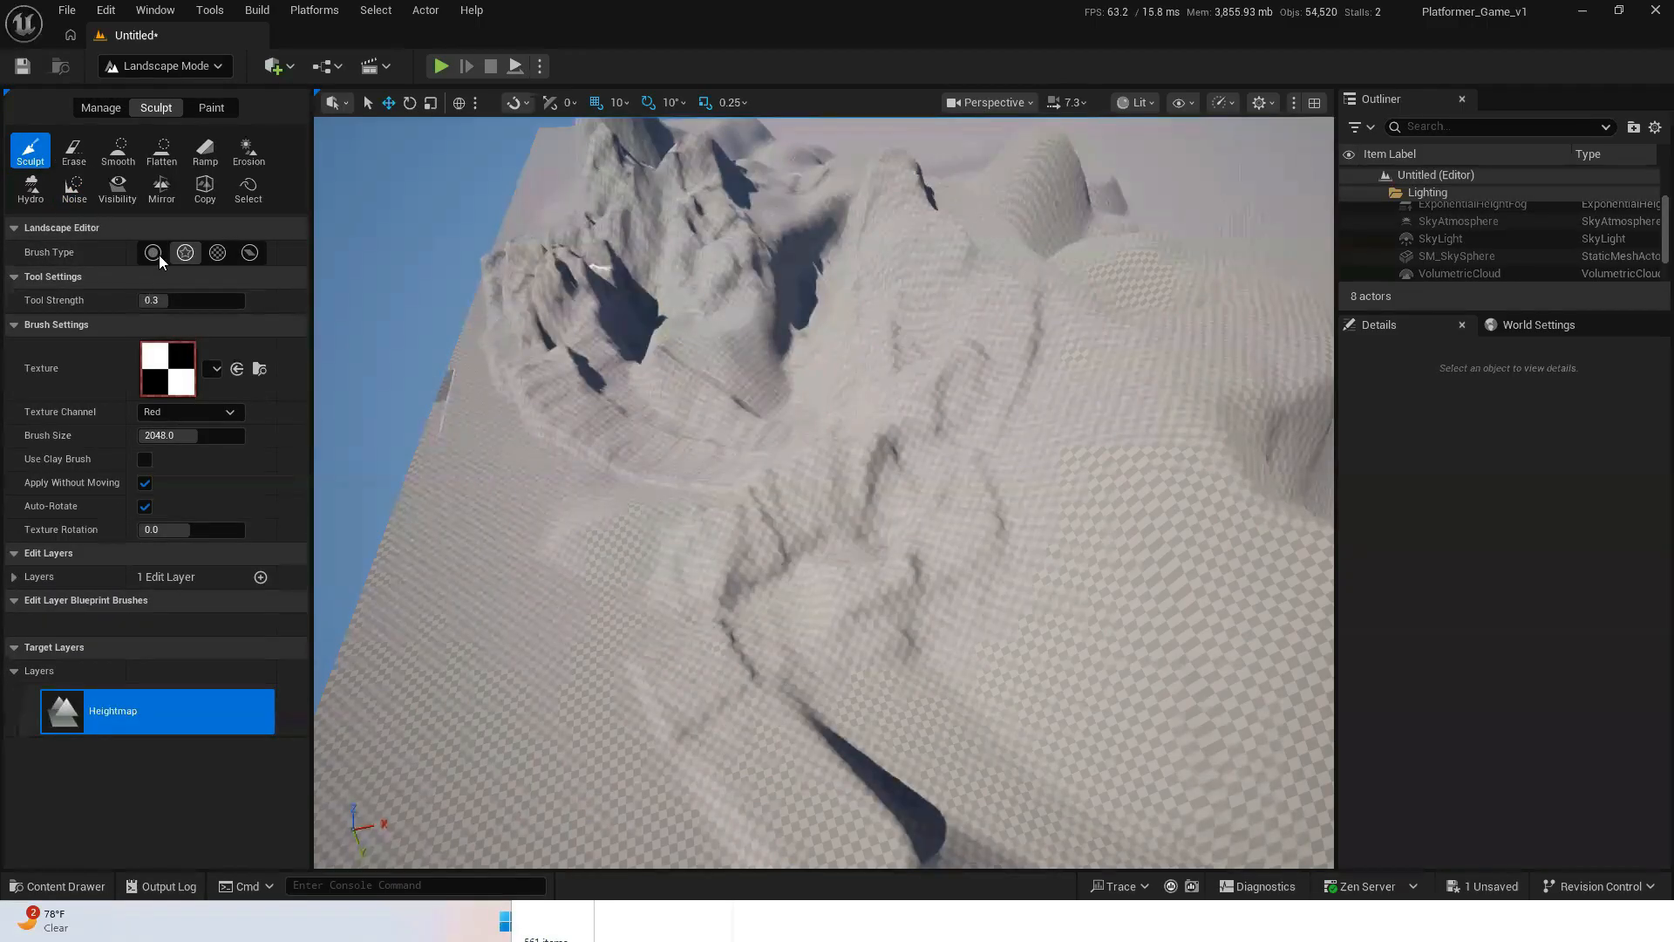
pyautogui.moveTo(699, 600)
pyautogui.mouseDown()
pyautogui.moveTo(1022, 590)
pyautogui.moveTo(1022, 503)
pyautogui.mouseUp()
pyautogui.rightClick(905, 628)
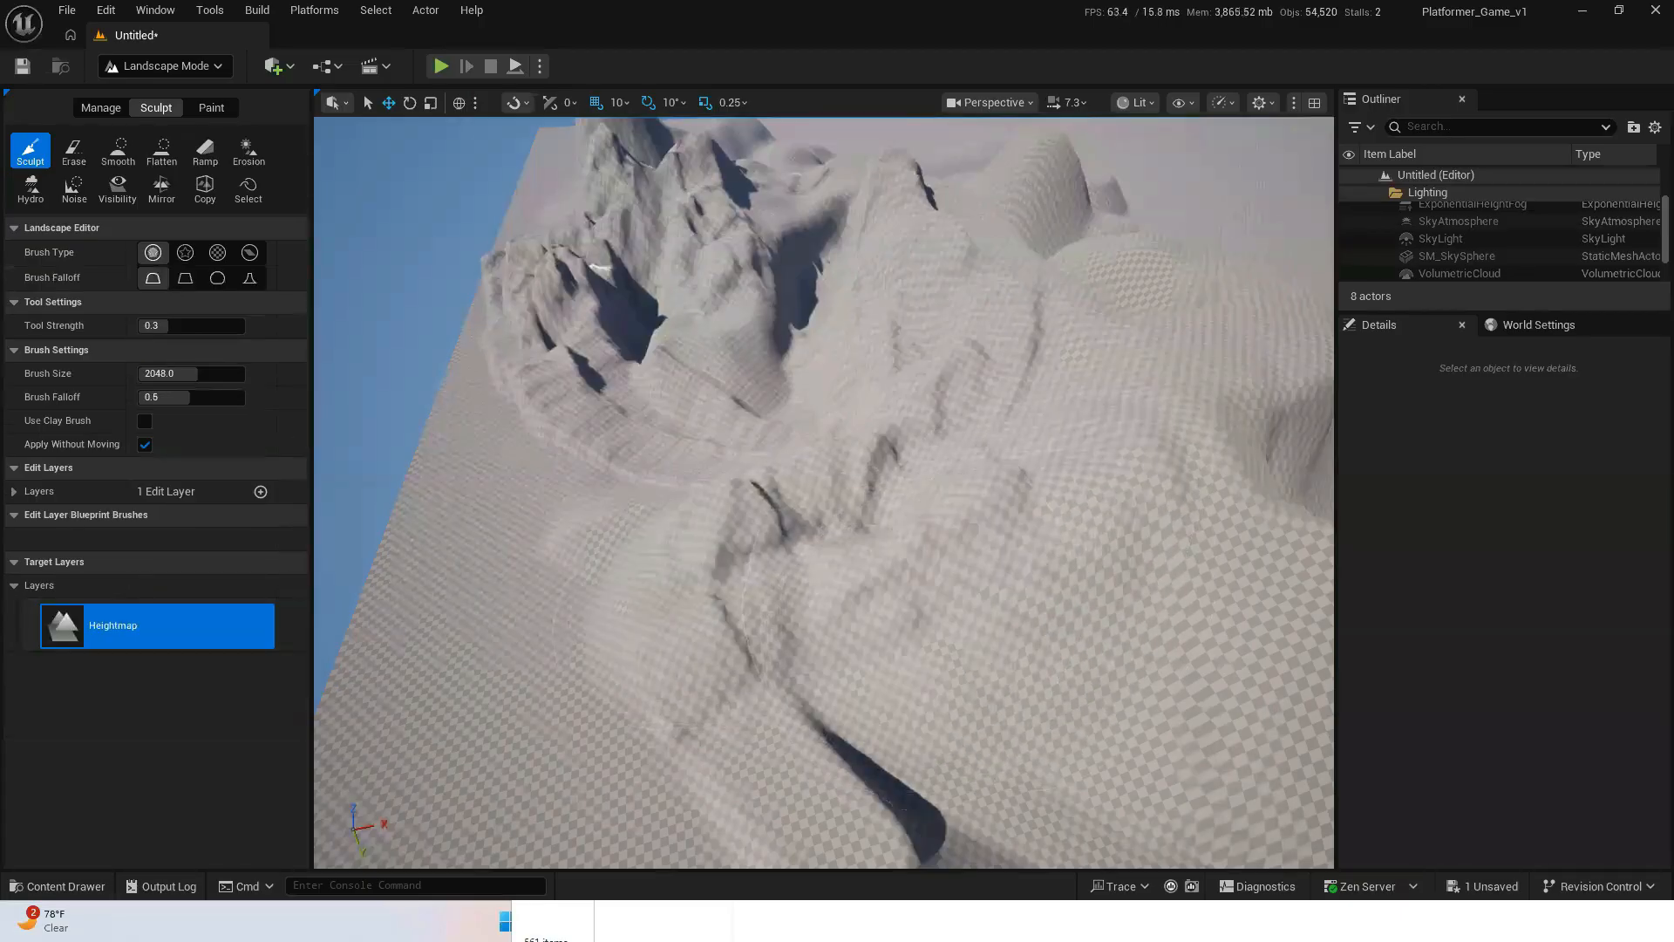
# - Switch to landscape painting and select the M_Ground_Grass material in the StarterContent Materials folder
pyautogui.click(213, 110)
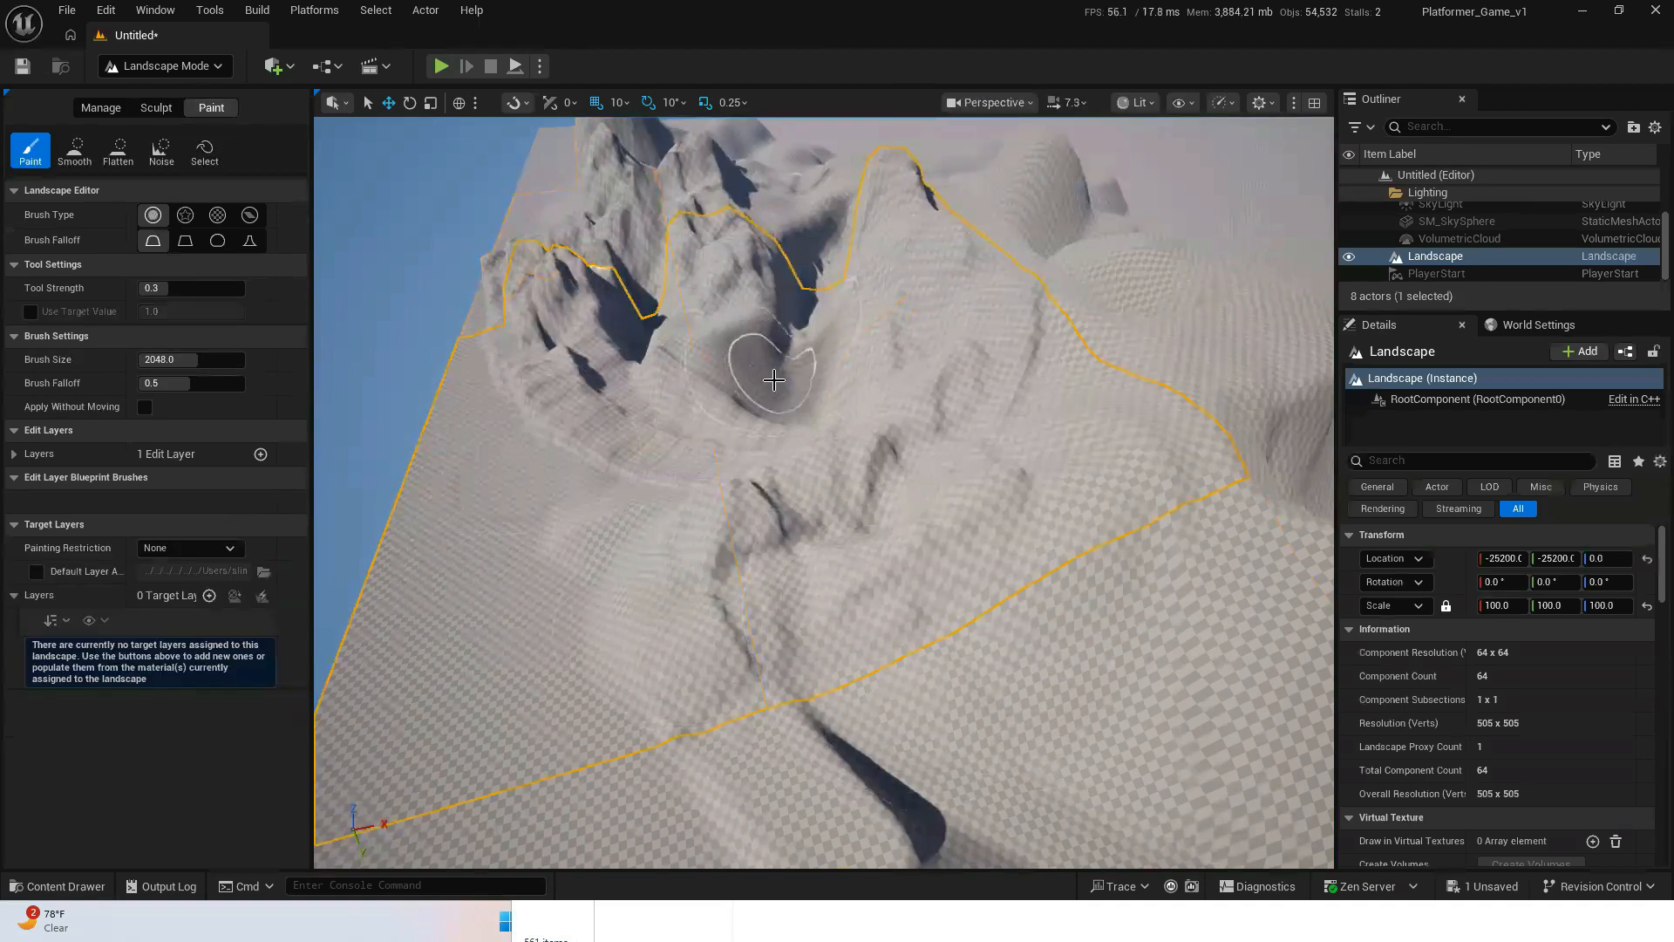
pyautogui.press('d')
pyautogui.moveTo(823, 492); pyautogui.dragTo(761, 492, button='right')
pyautogui.press('d')
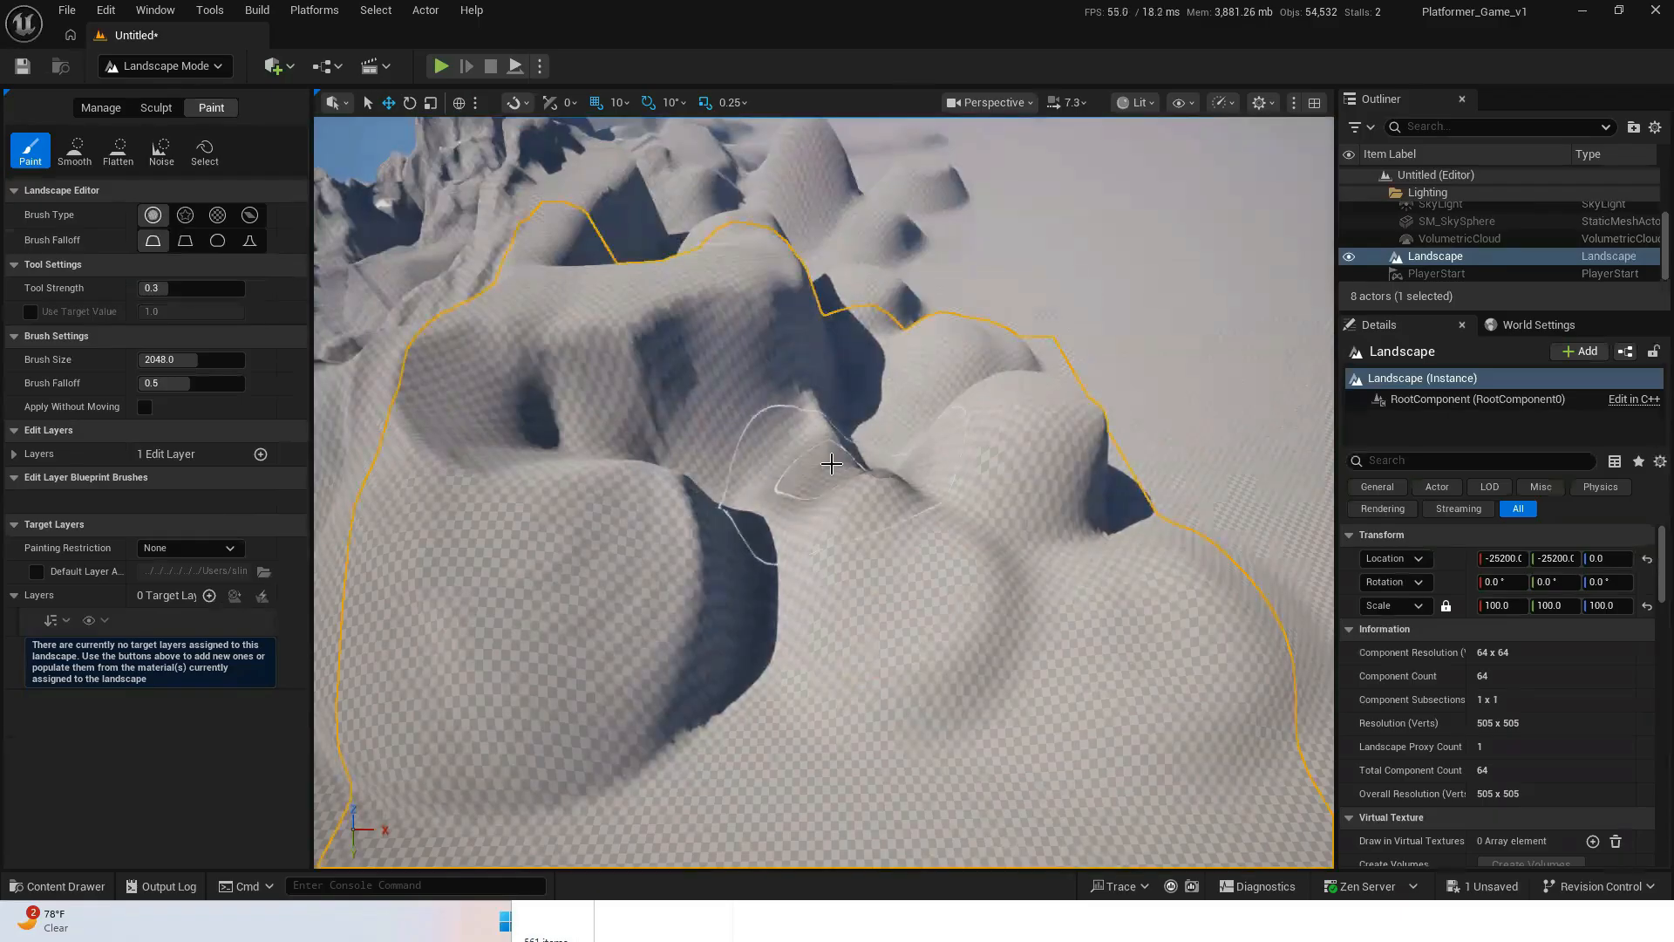
pyautogui.click(61, 886)
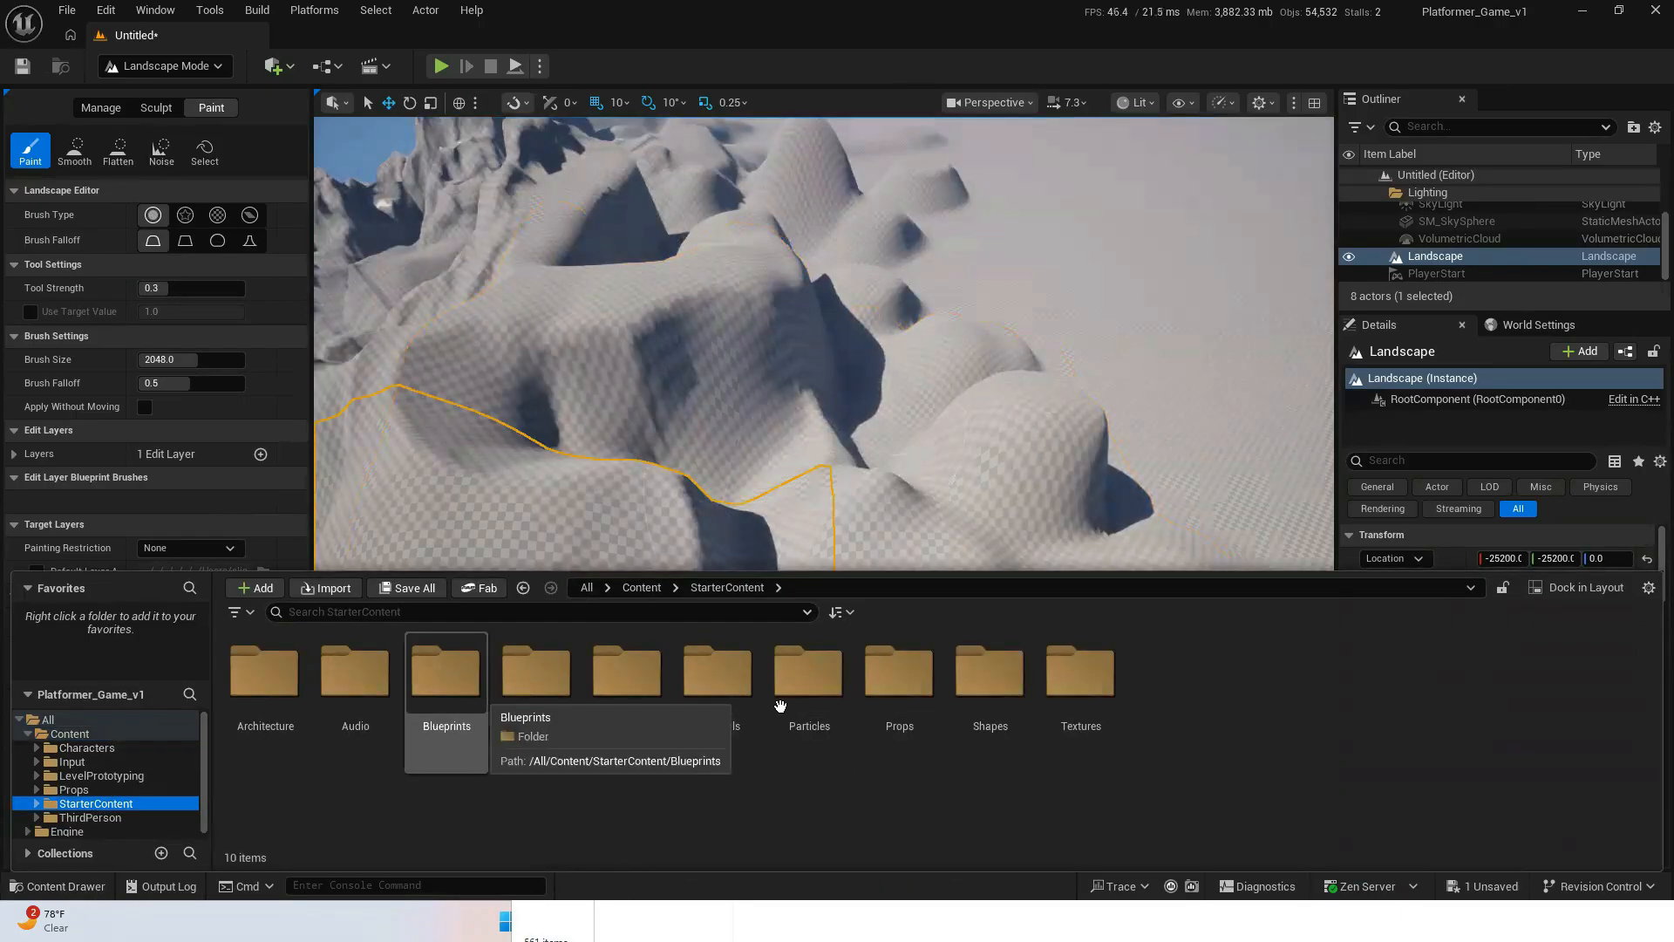
pyautogui.doubleClick(725, 702)
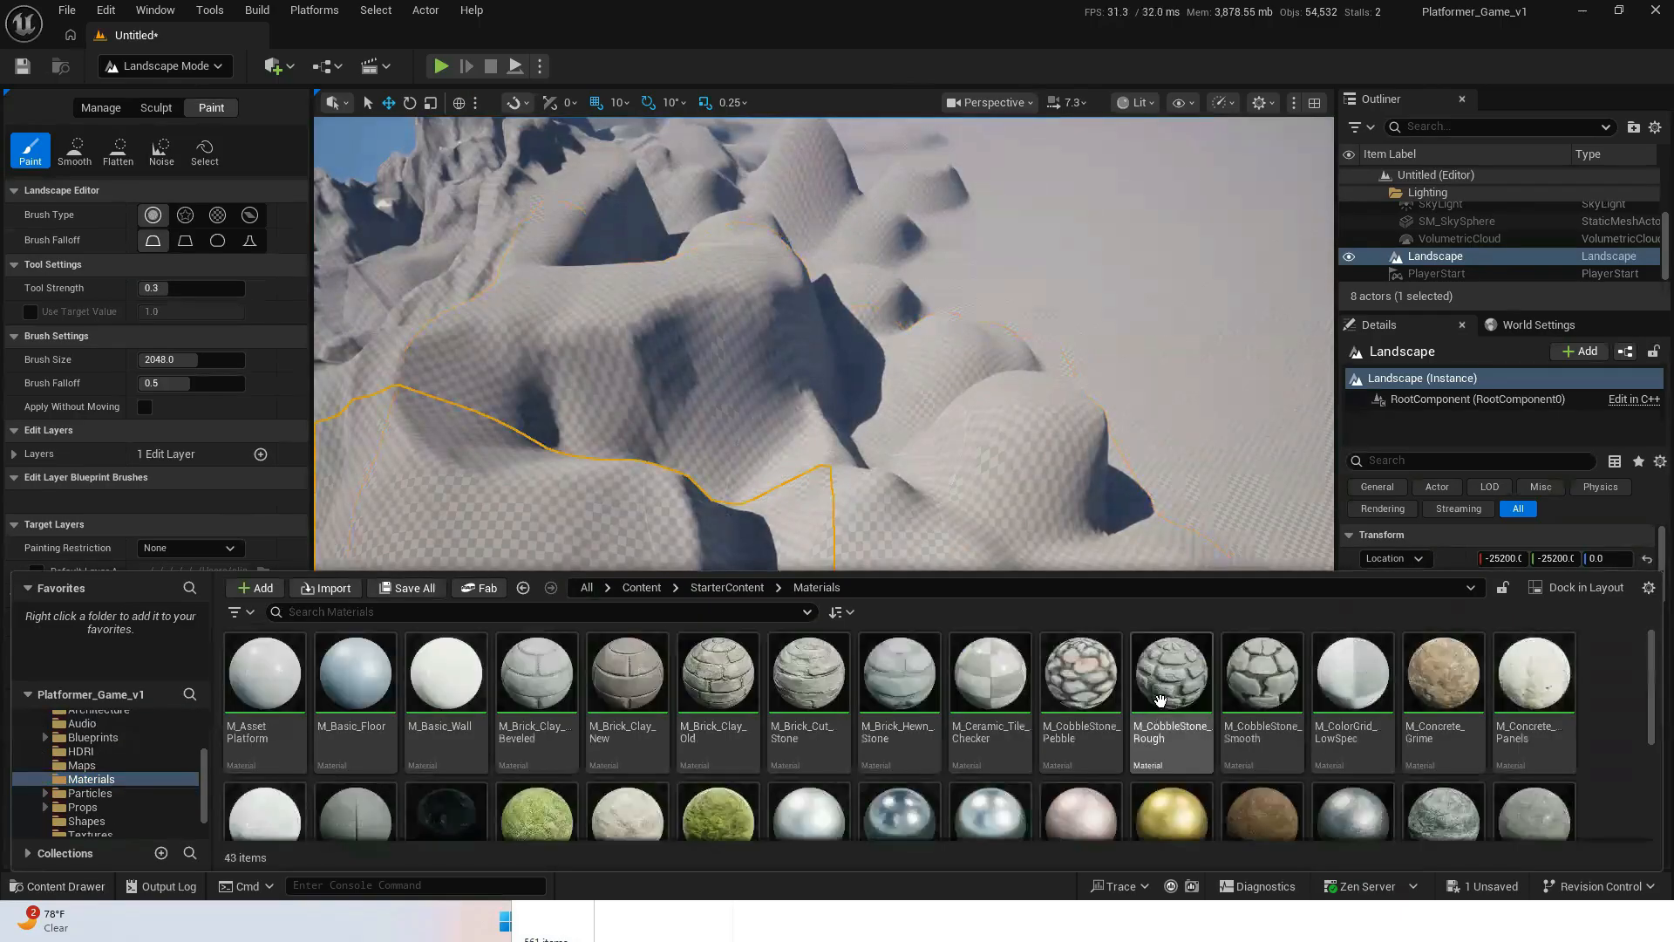
pyautogui.click(558, 810)
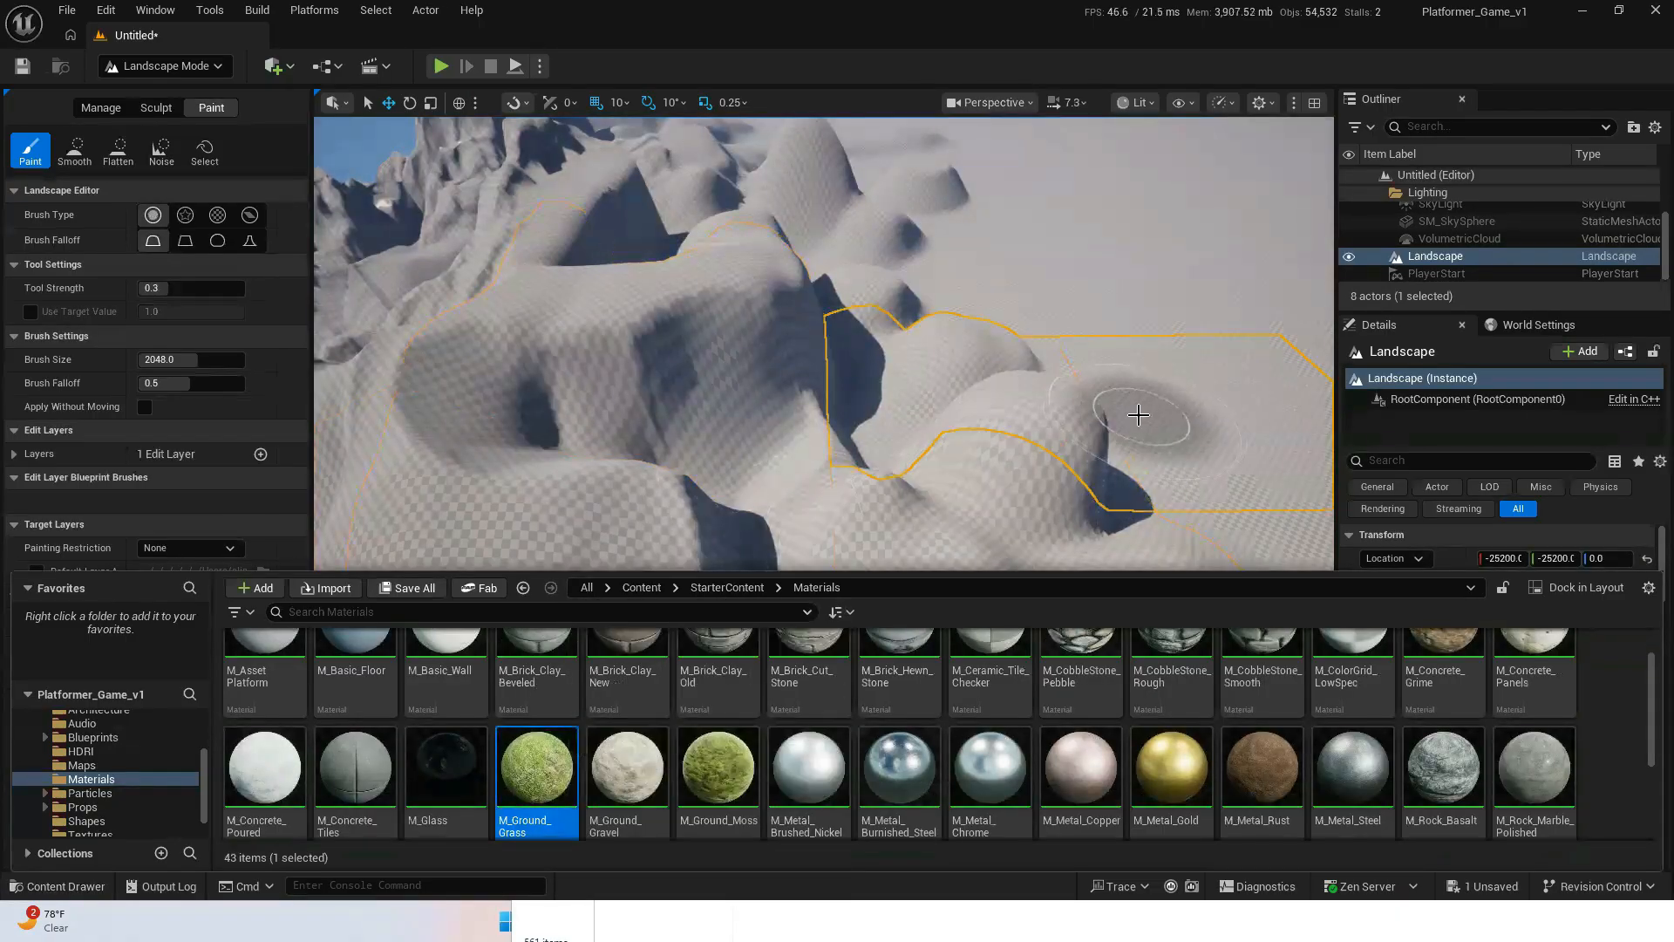
# - Assign the selected M_Ground_Grass as the Landscape Material of the landscape
pyautogui.click(1215, 269)
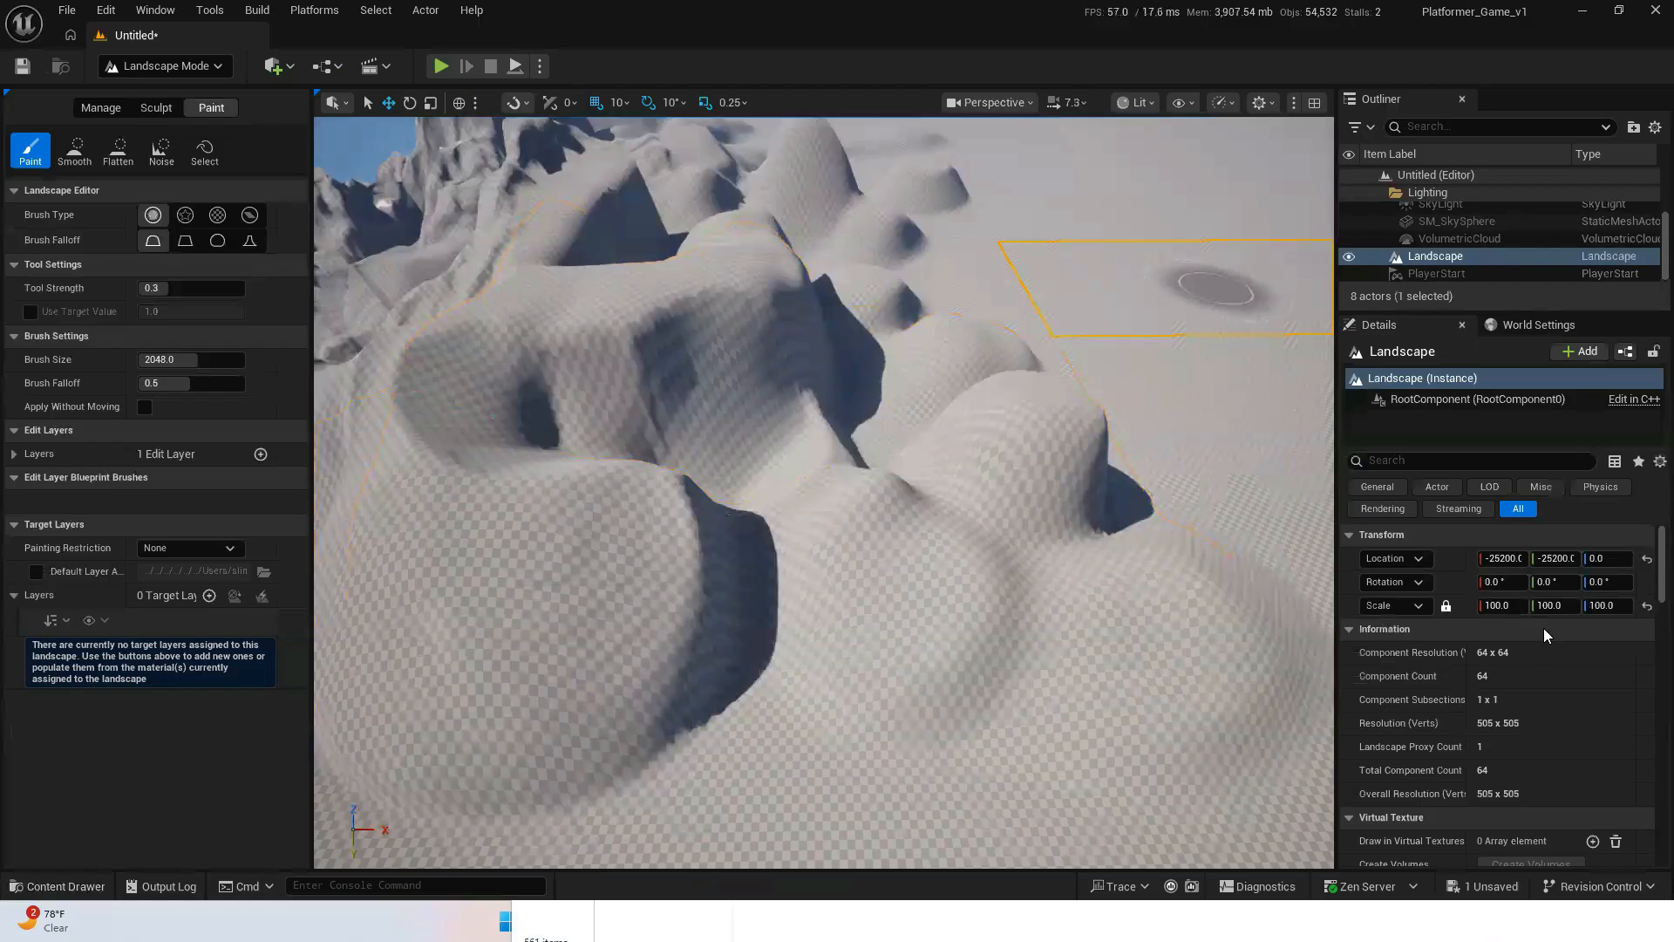
pyautogui.scroll(-3, 1531, 636)
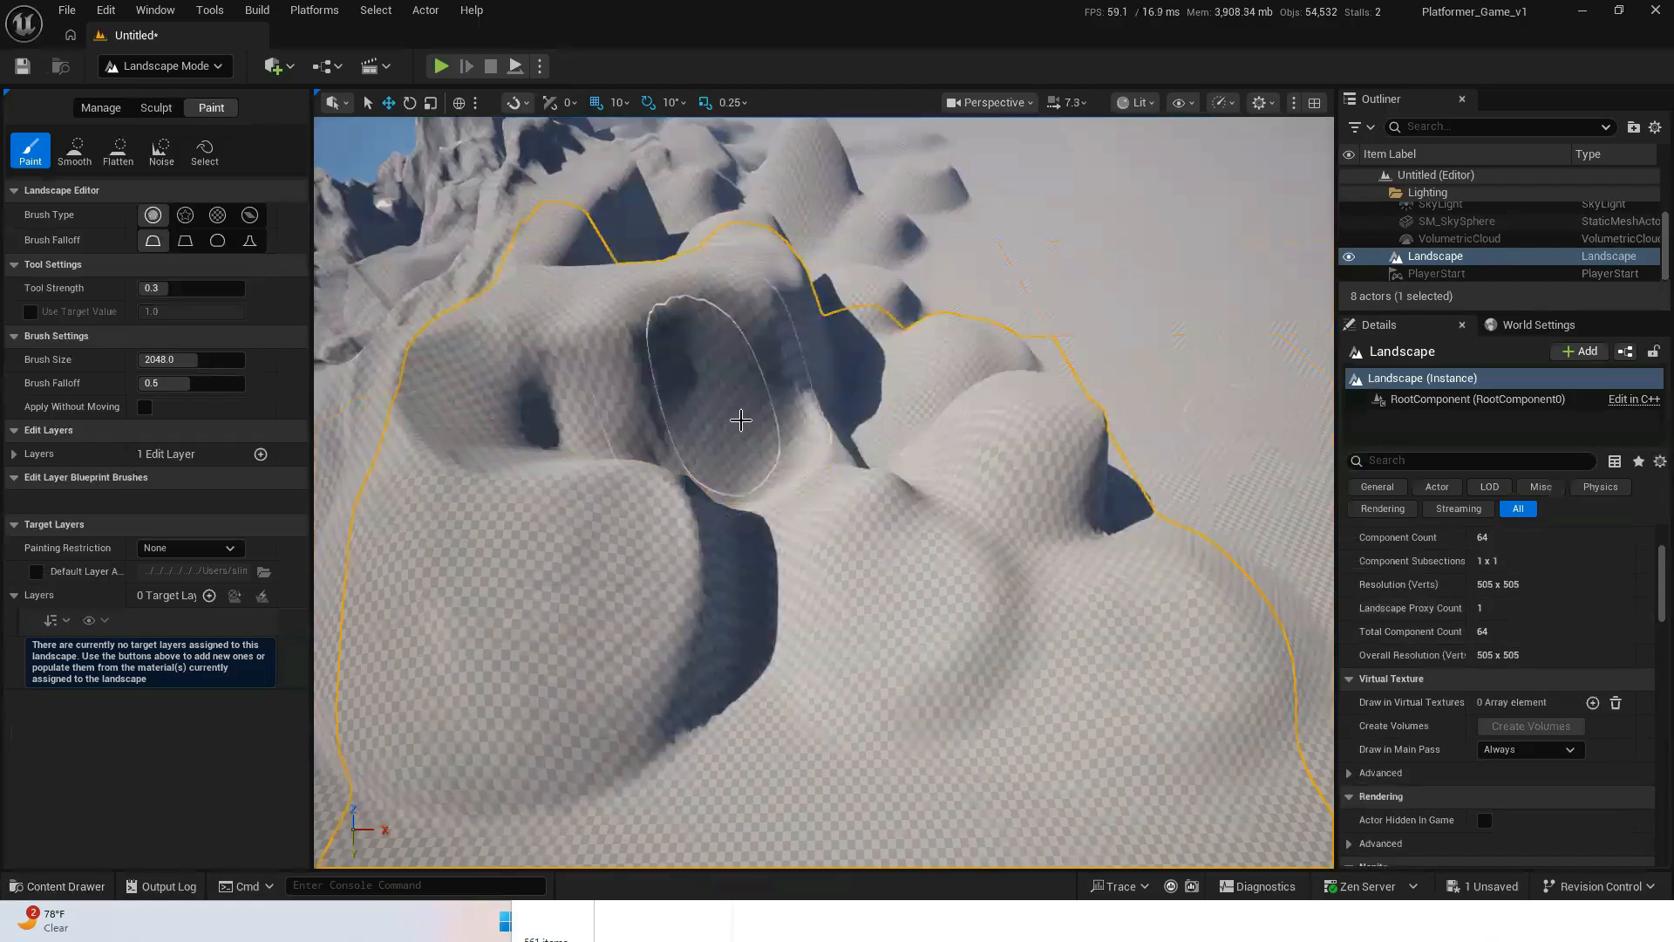
pyautogui.scroll(-6, 1547, 596)
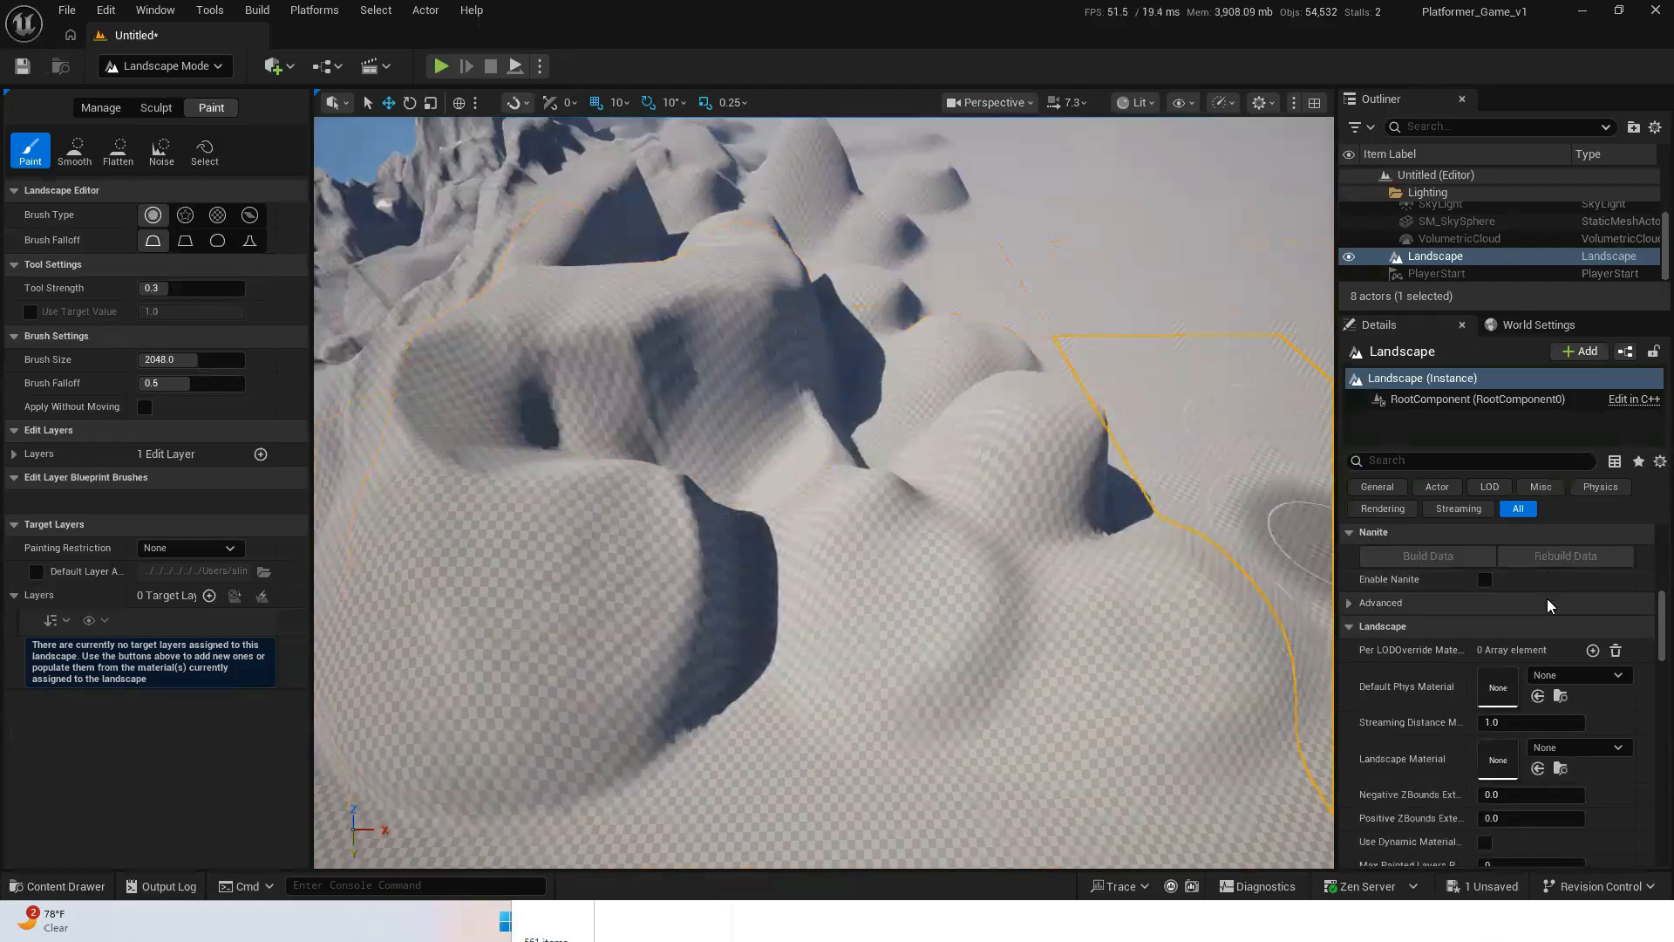
pyautogui.scroll(-1, 1547, 598)
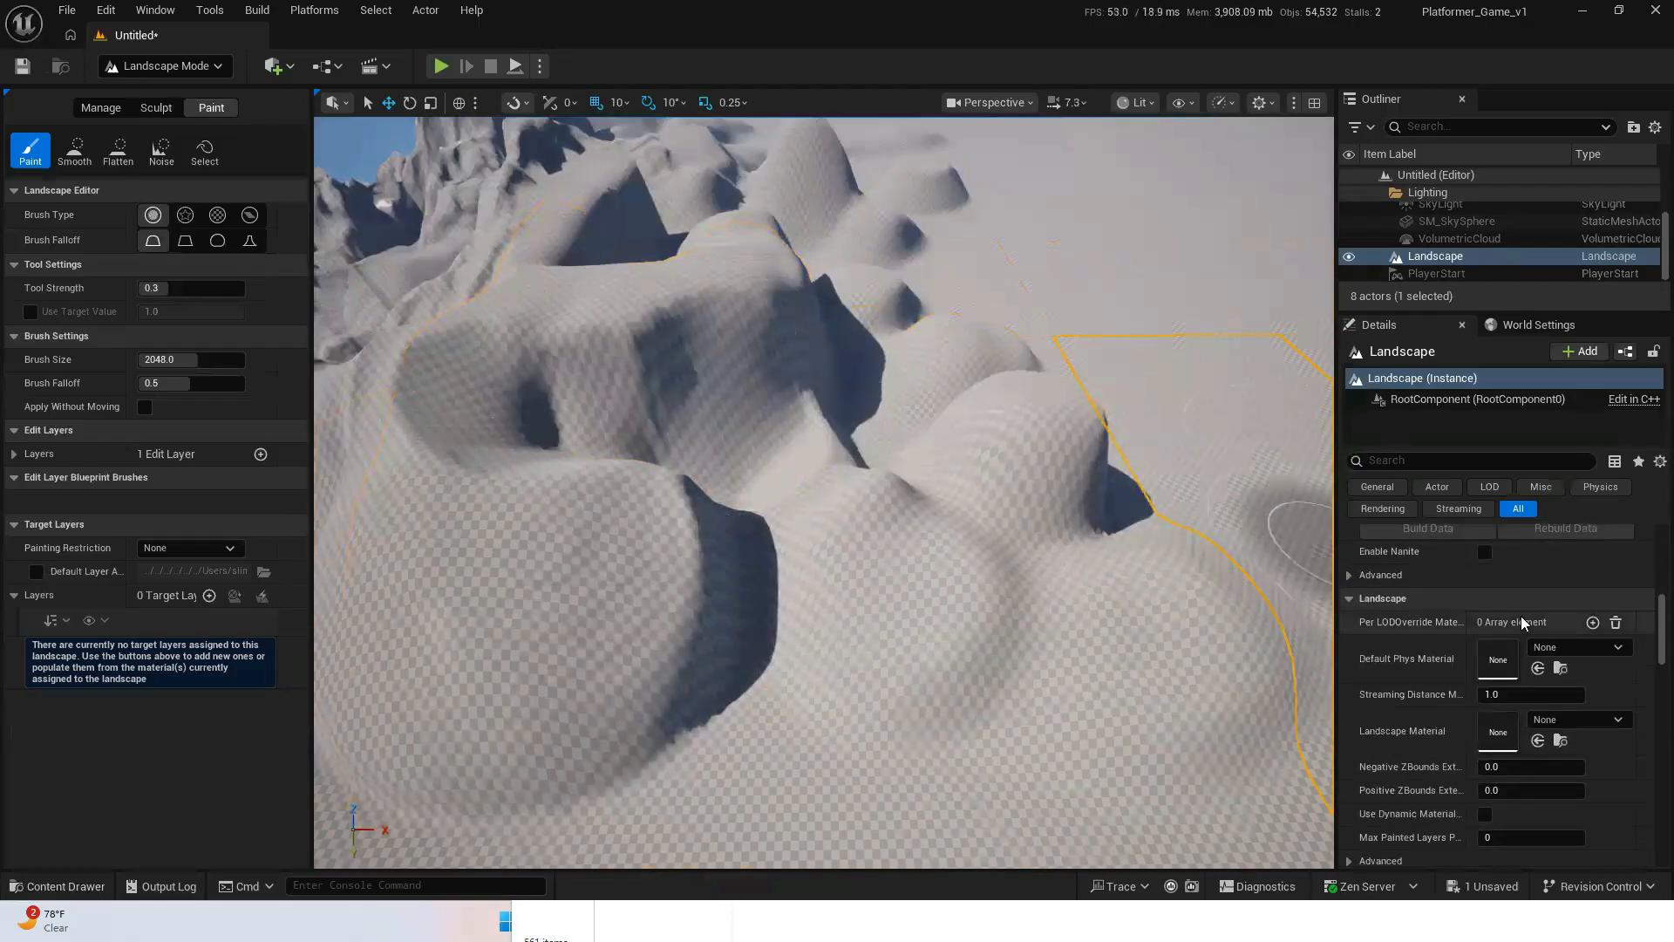
pyautogui.click(1538, 742)
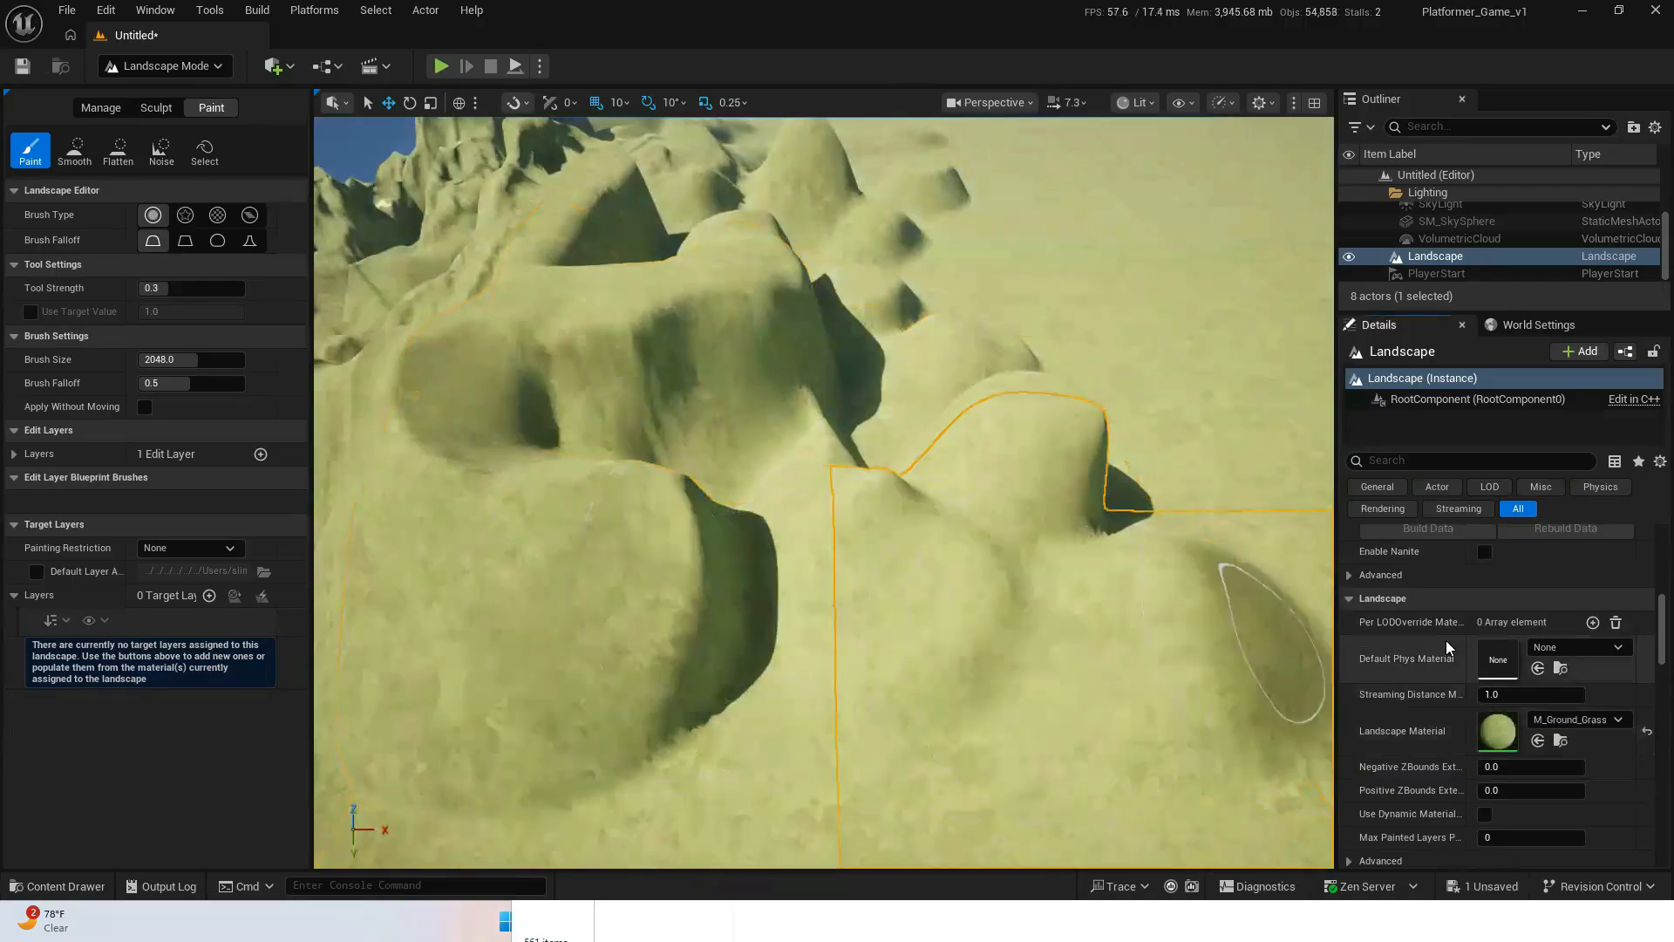
# - Set the Landscape Material to M_Rock_Sandstone from the StarterContent materials
pyautogui.click(1560, 742)
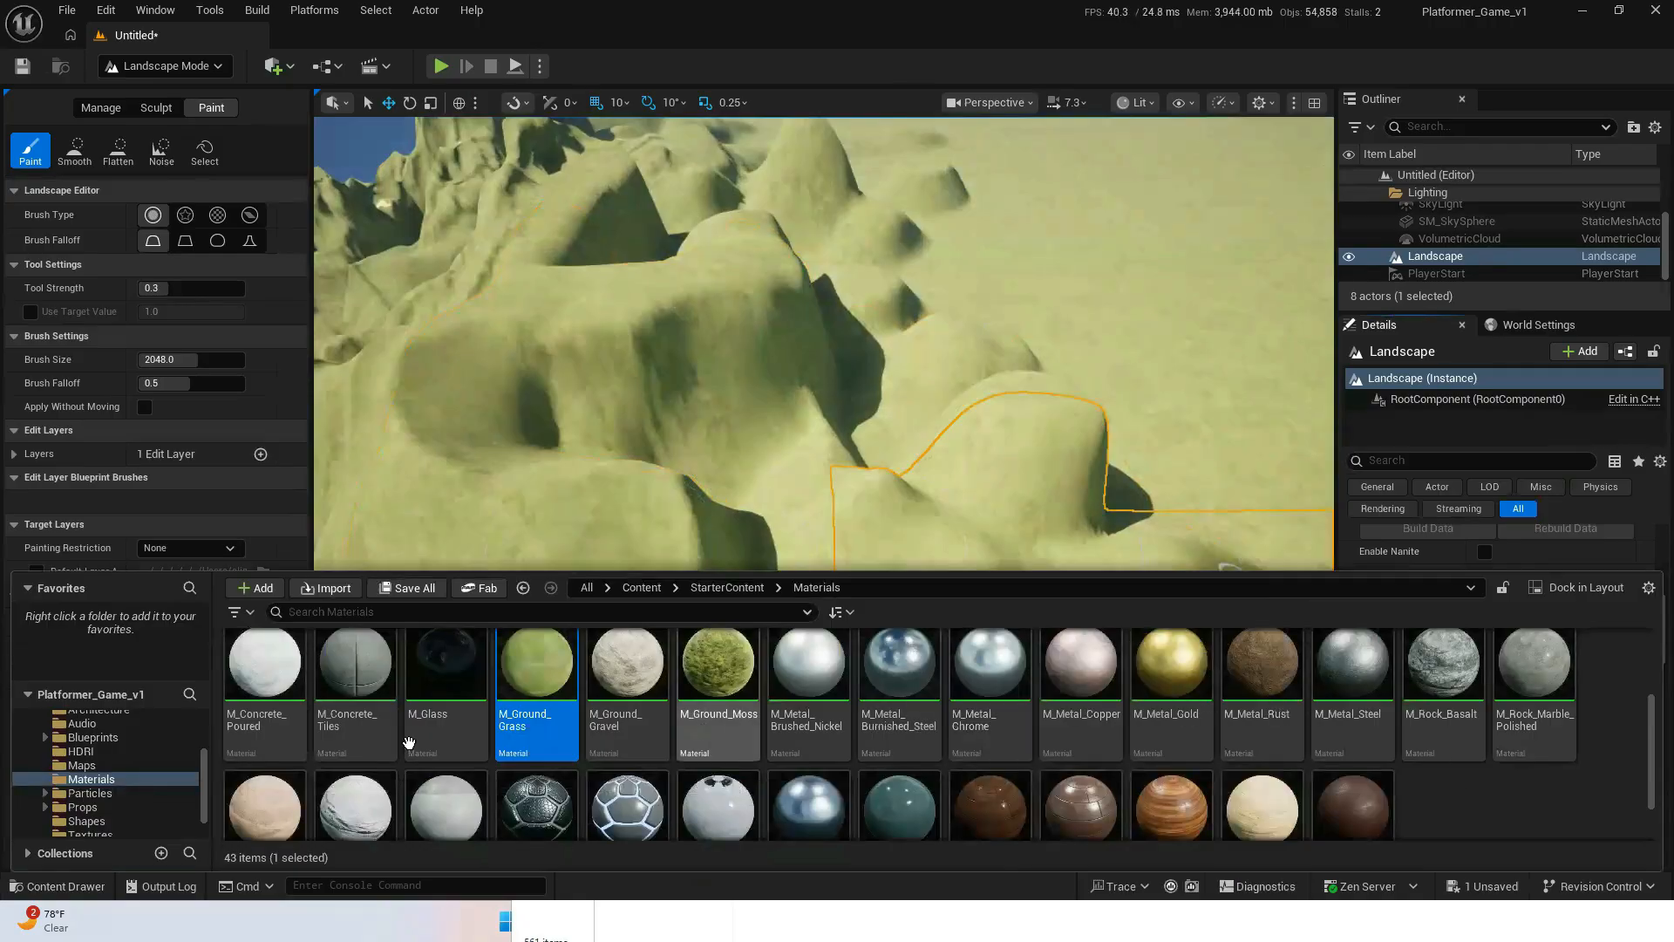
pyautogui.click(278, 814)
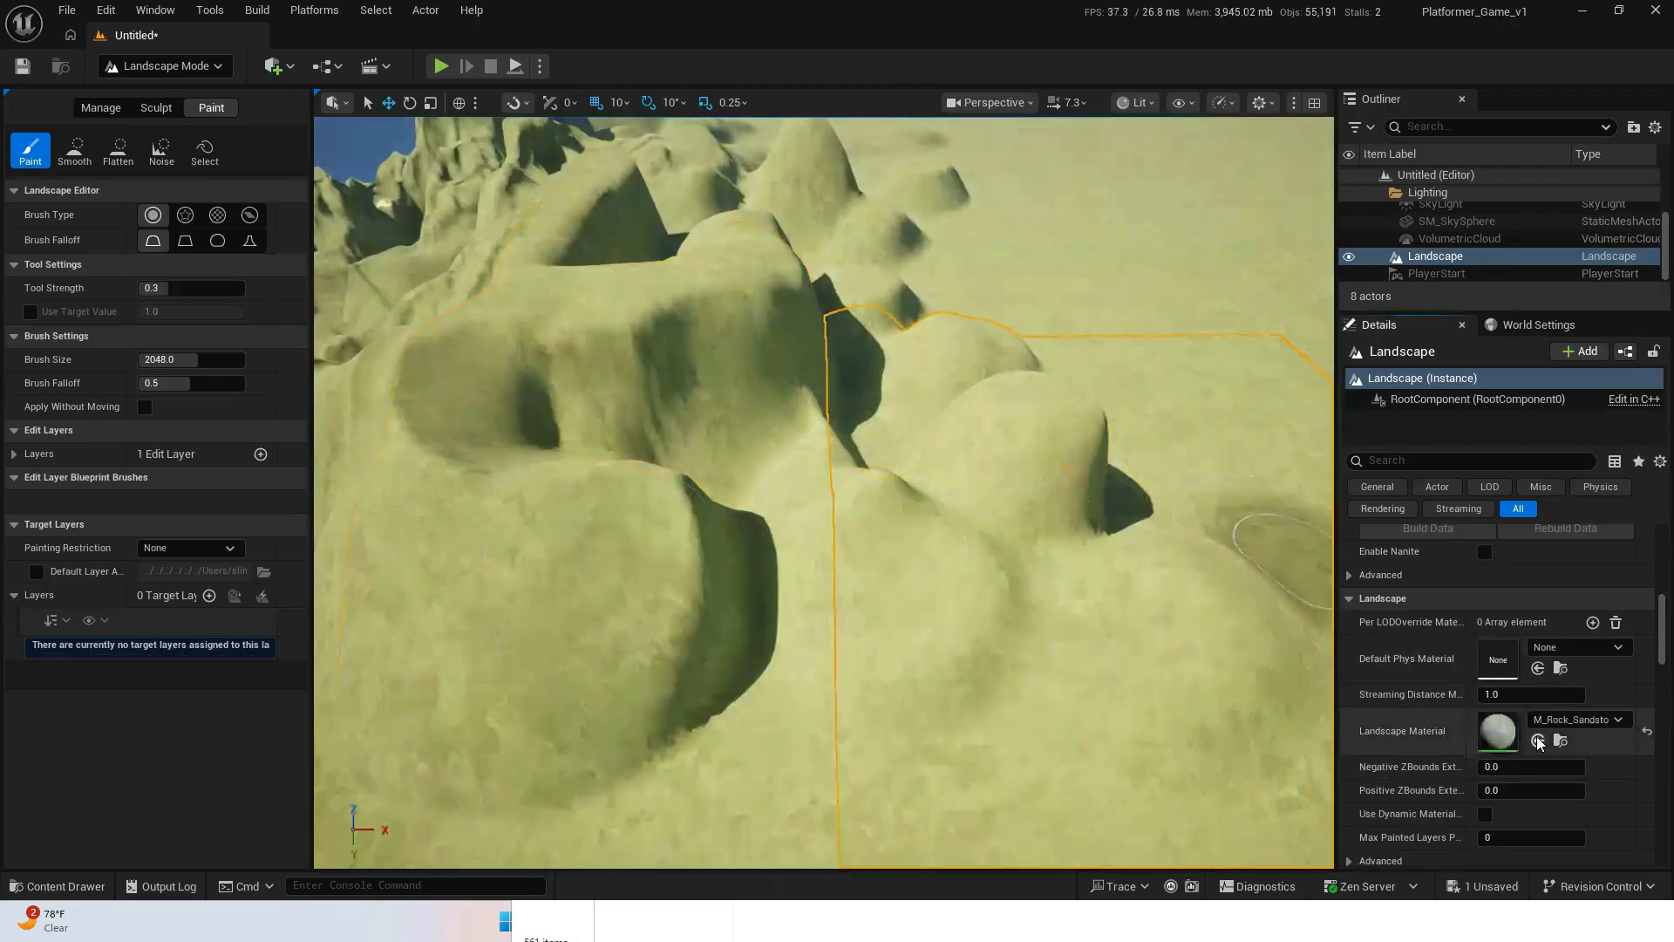
pyautogui.click(1538, 742)
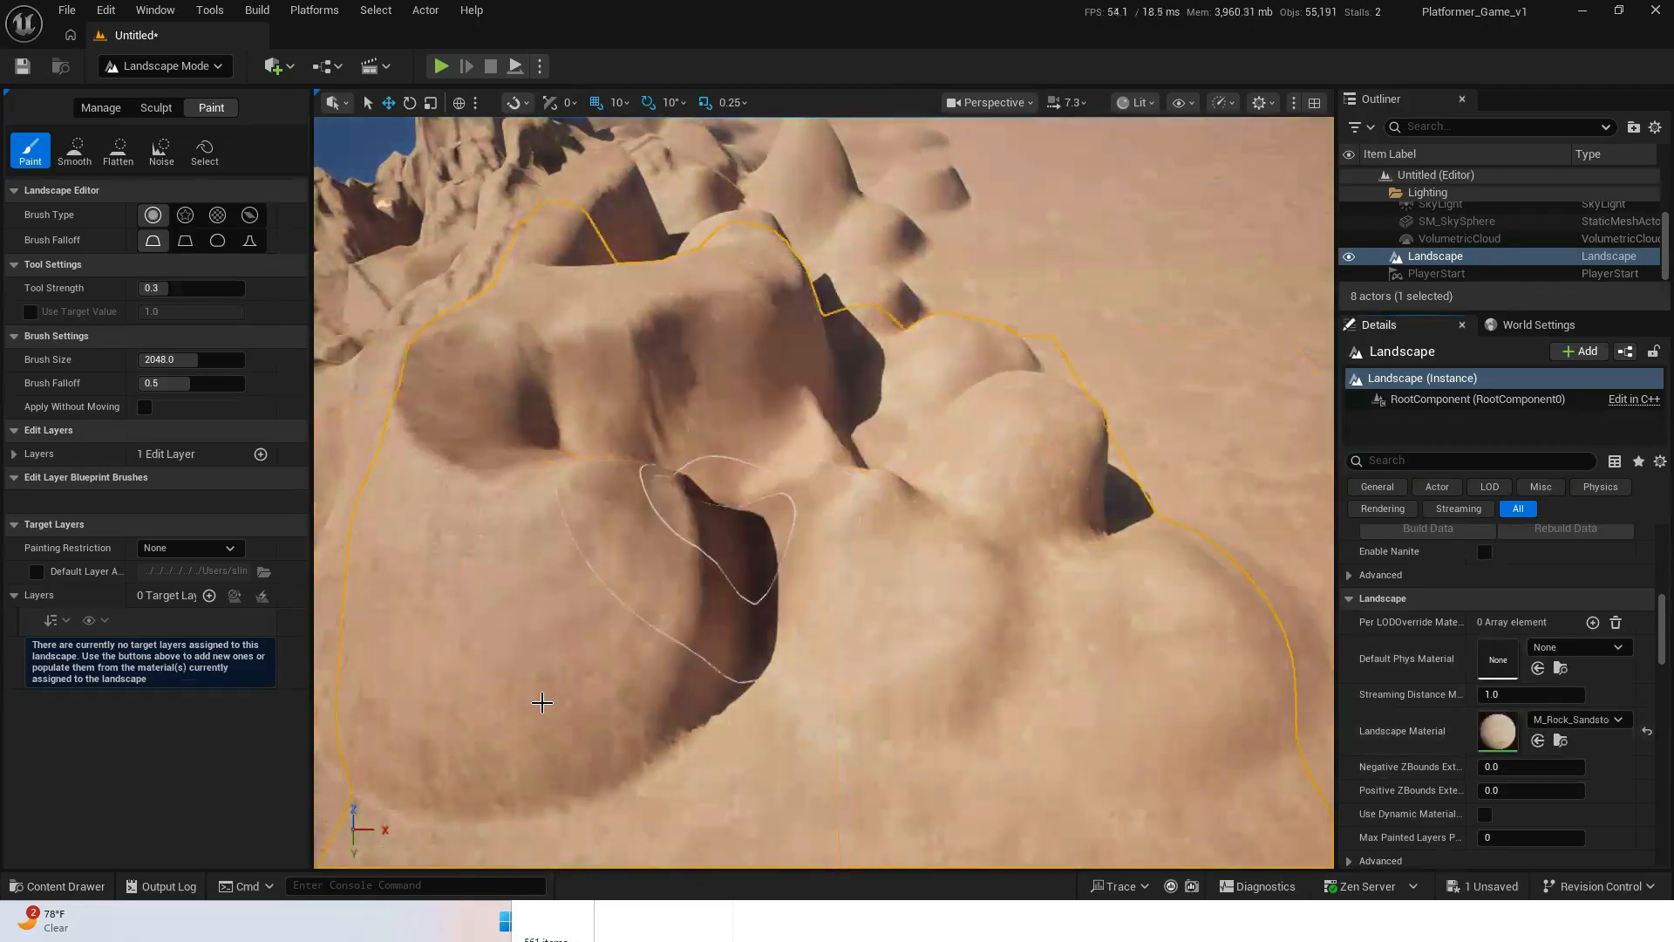
# - Set the Landscape Material to M_Rock_Basalt from the StarterContent materials
pyautogui.click(1560, 741)
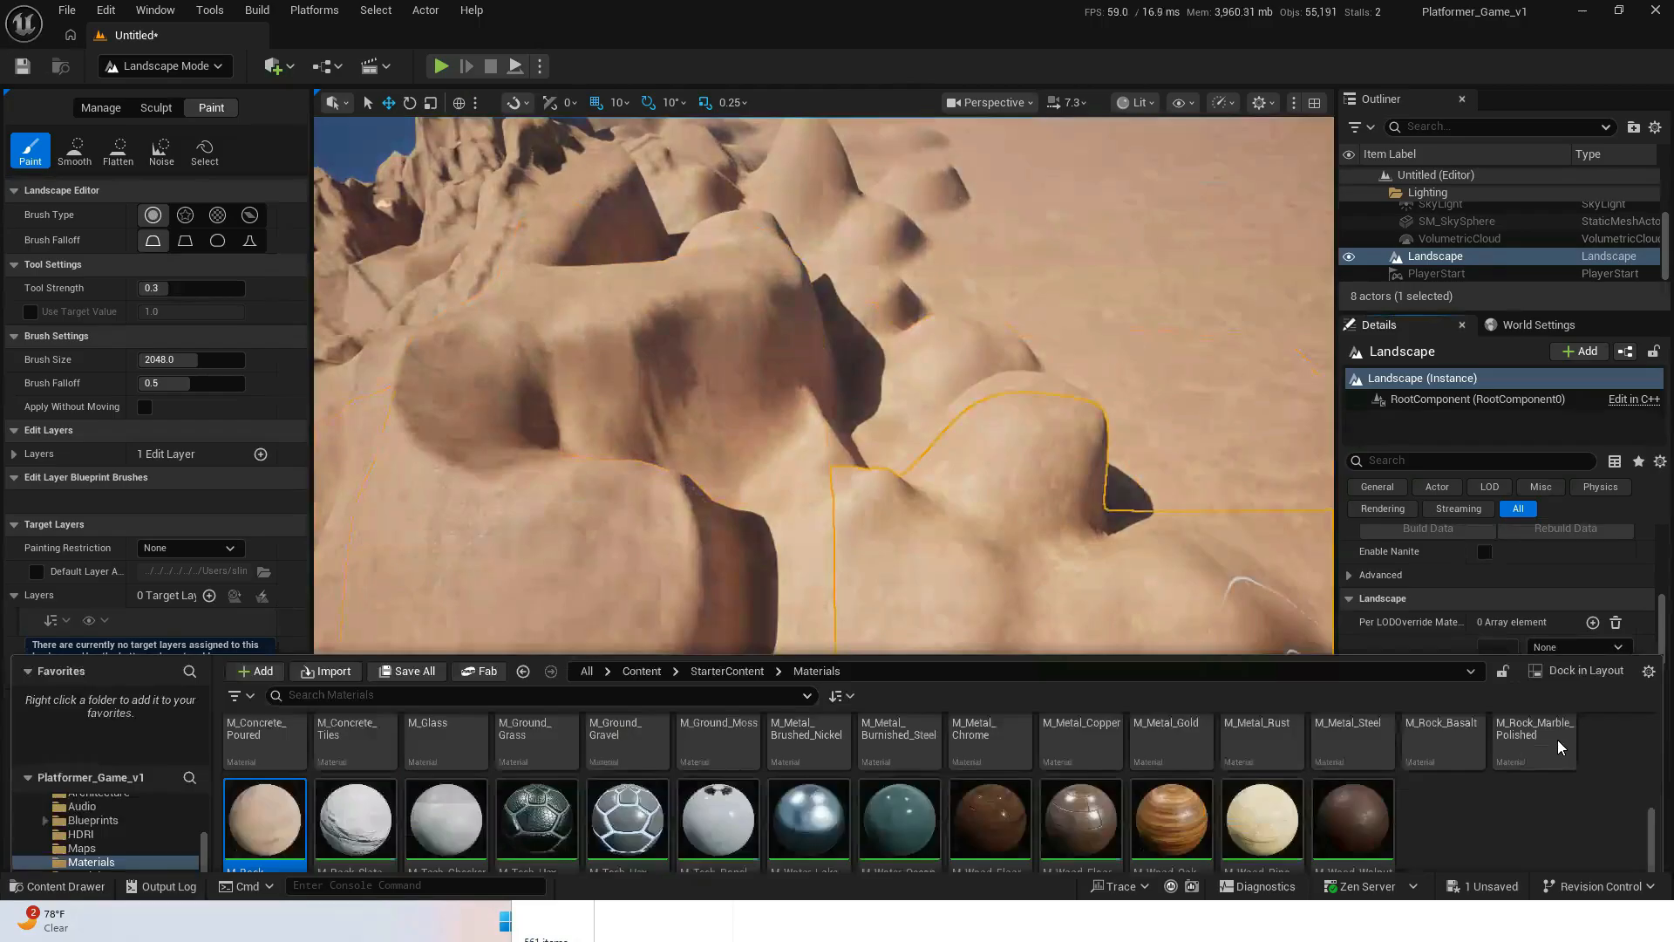
pyautogui.scroll(2, 842, 775)
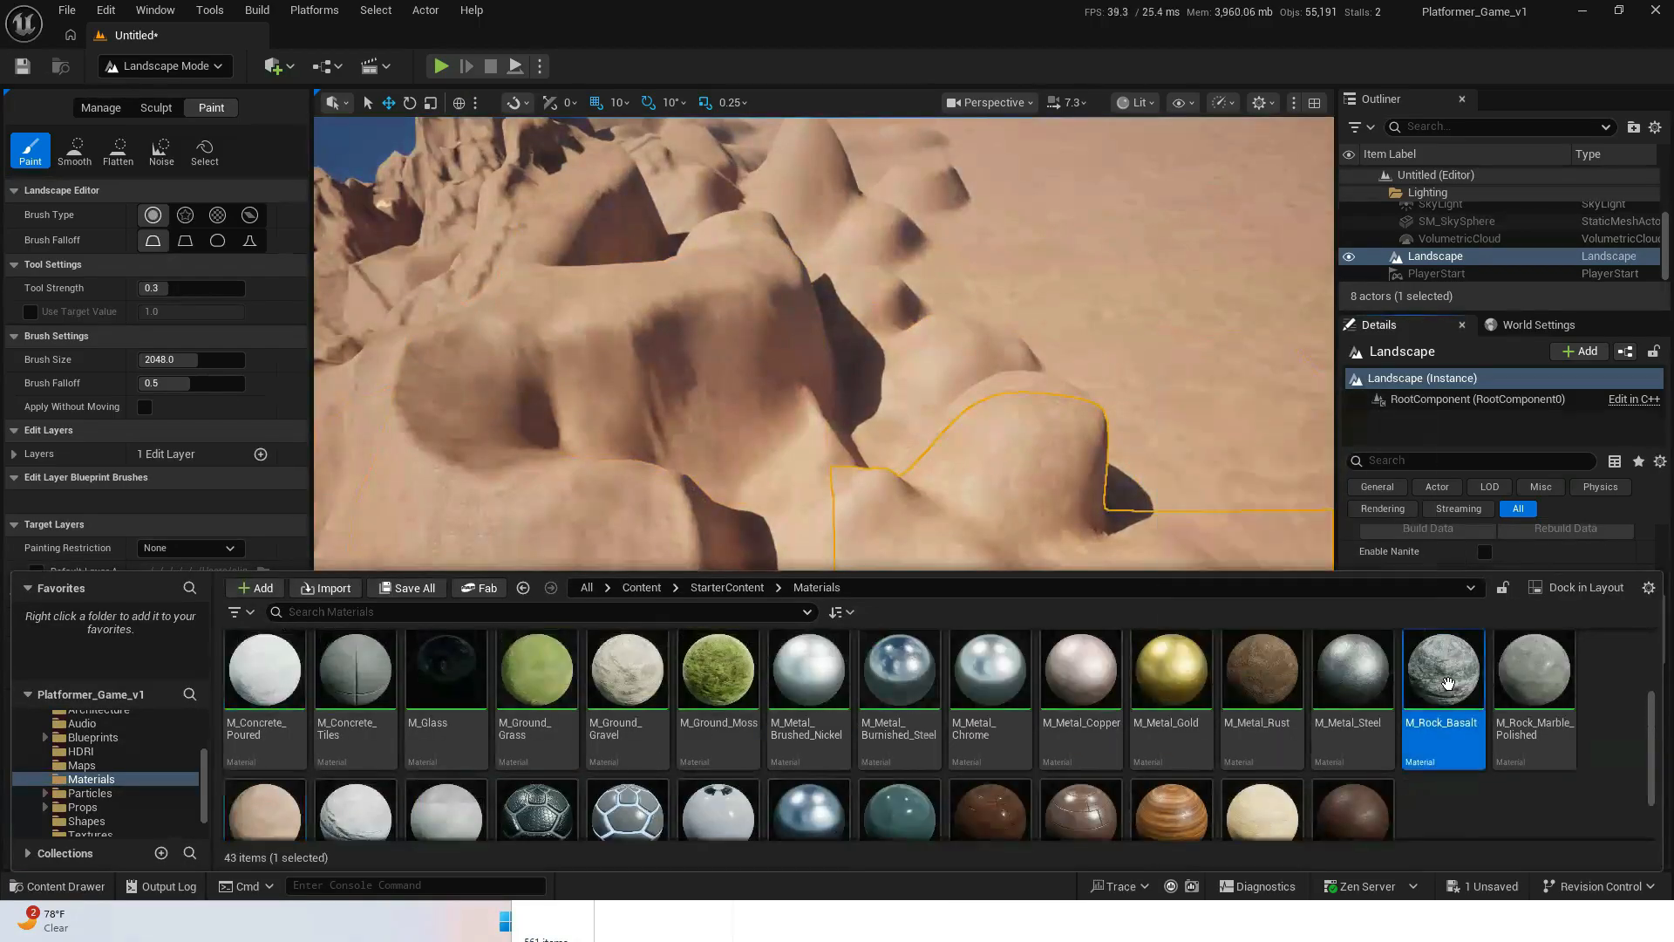
pyautogui.click(1080, 404)
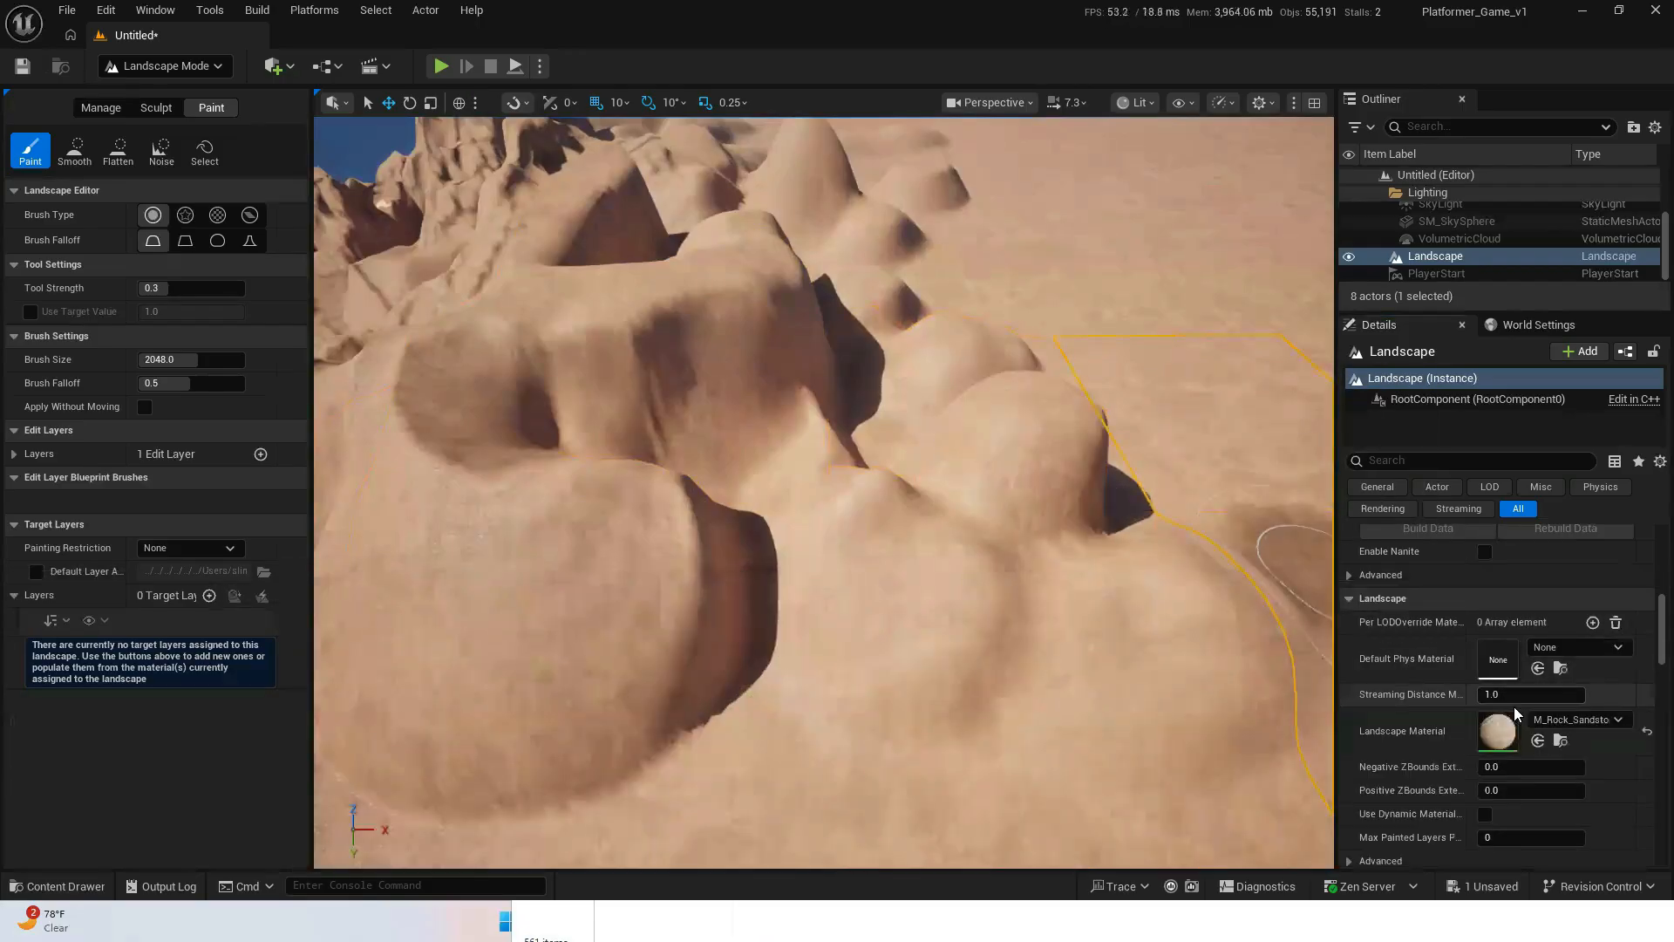
pyautogui.click(1538, 741)
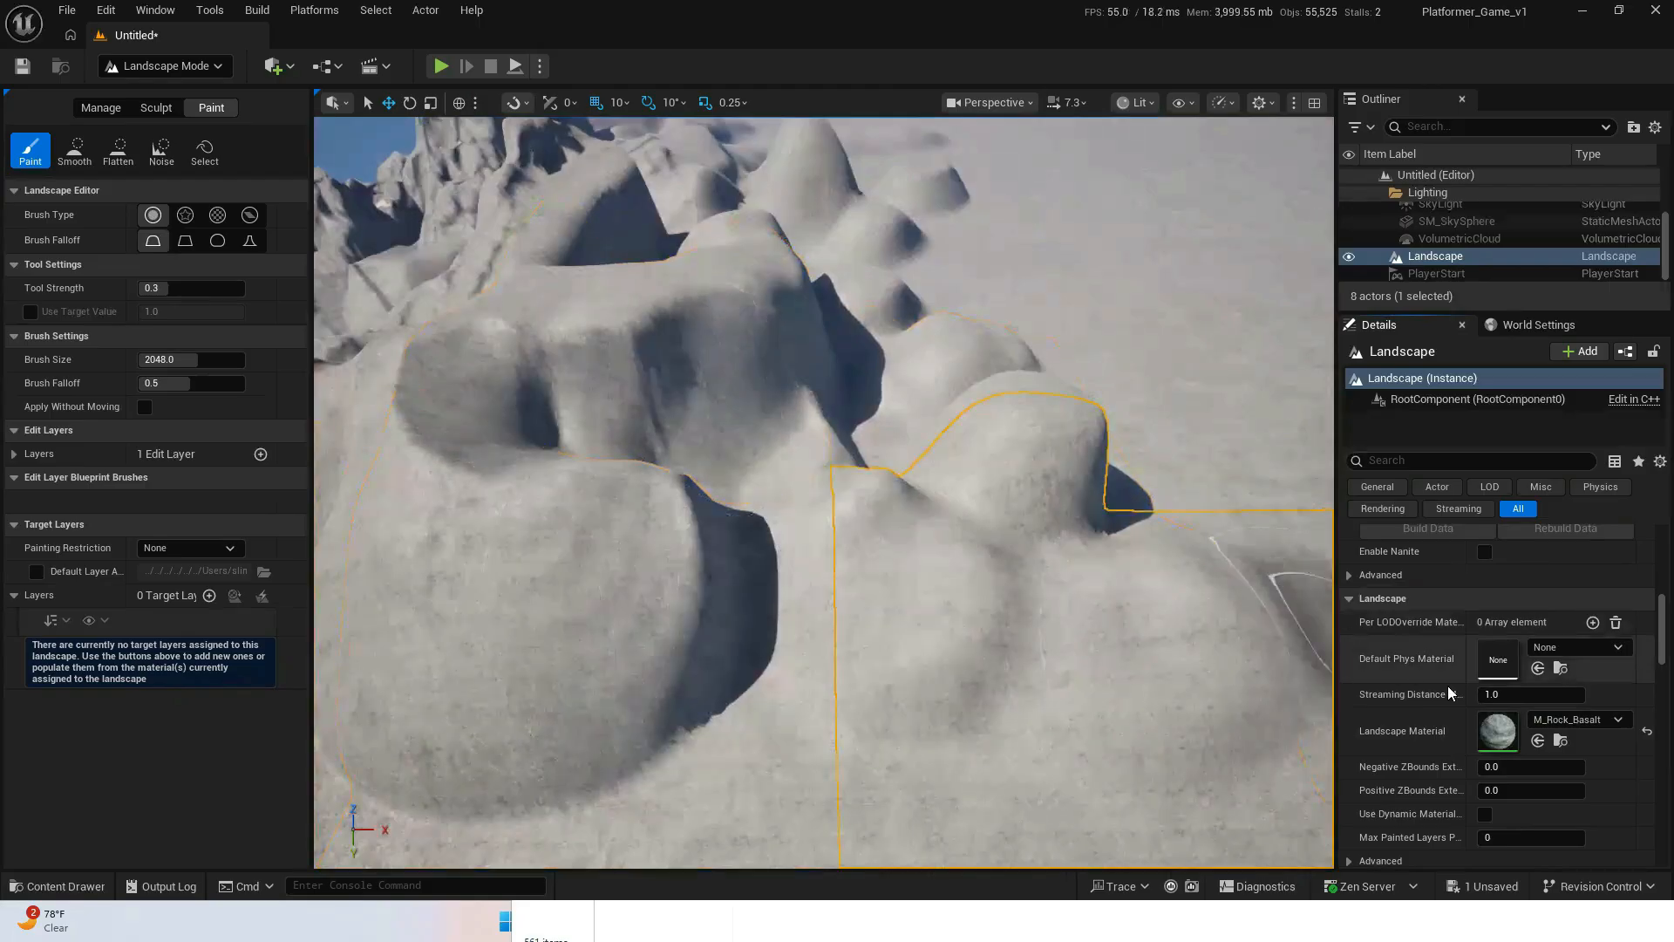
# - Replace the Landscape Material with M_Rock_Slate from the StarterContent materials
pyautogui.click(1561, 741)
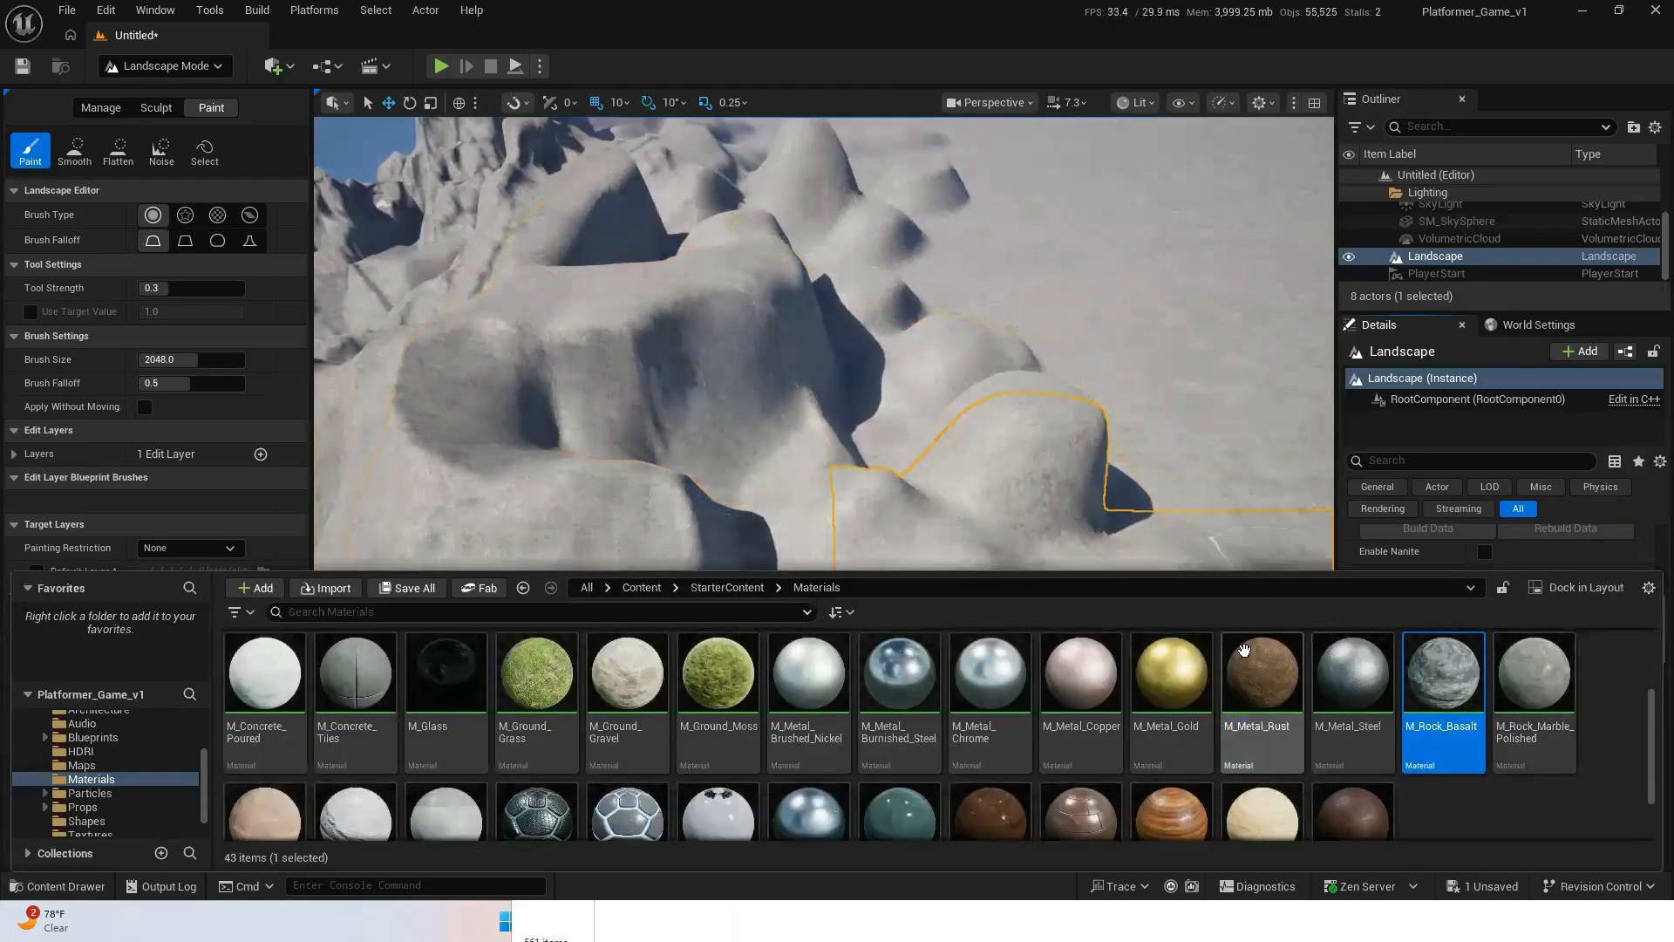
pyautogui.scroll(-2, 1245, 663)
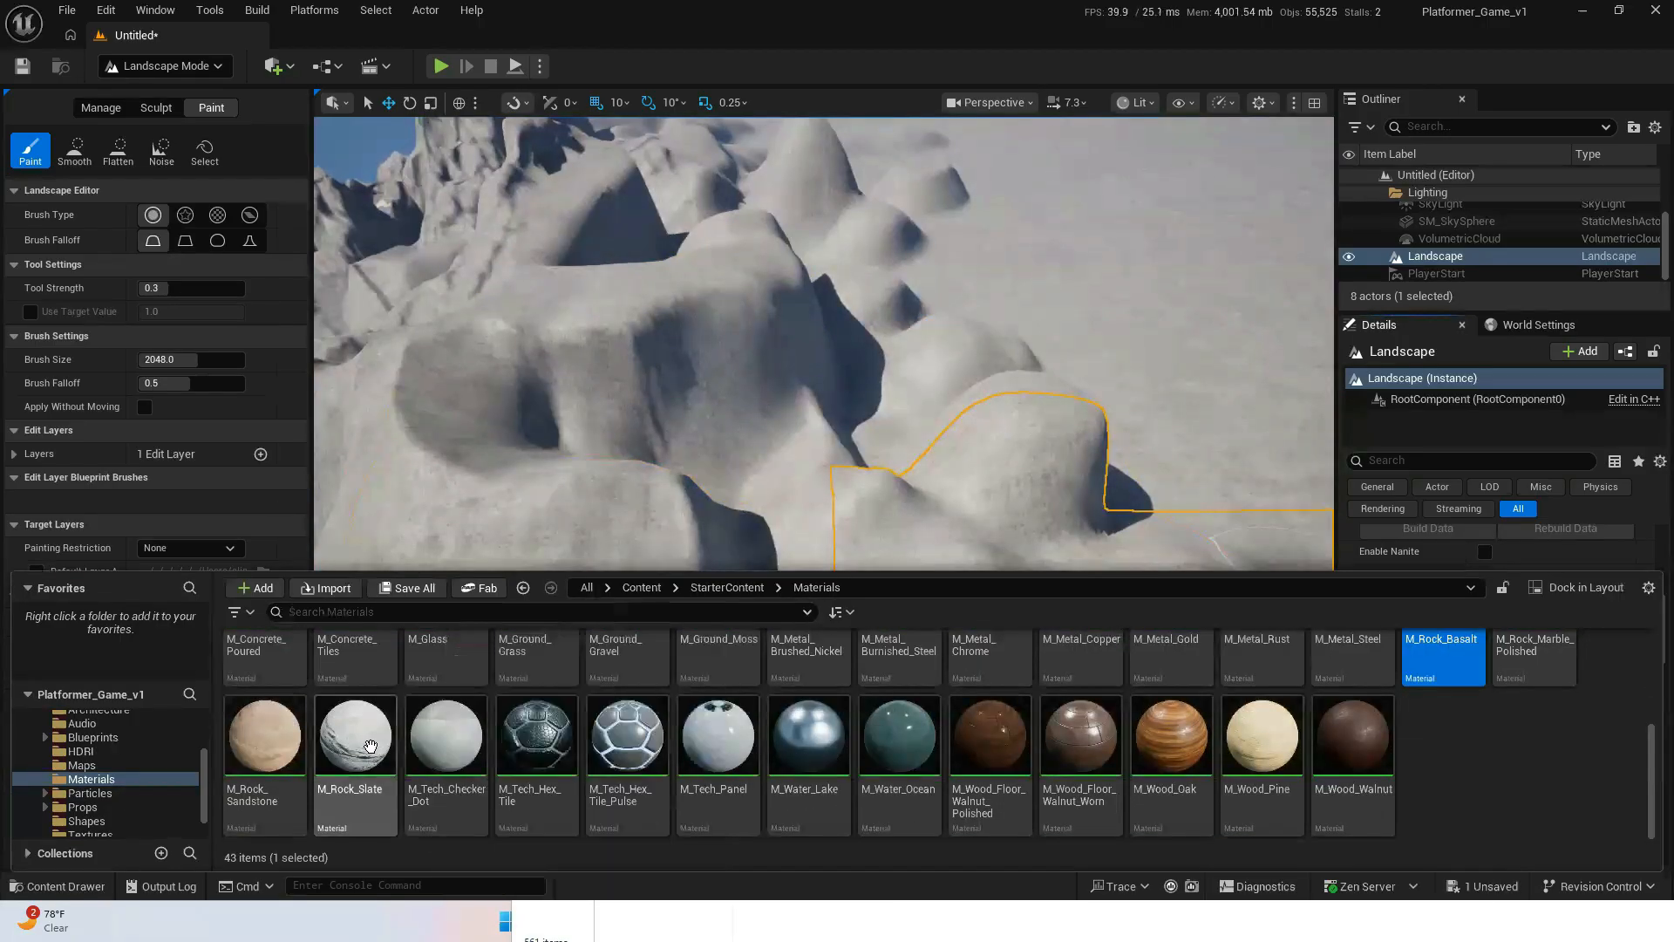
pyautogui.click(371, 747)
pyautogui.click(944, 486)
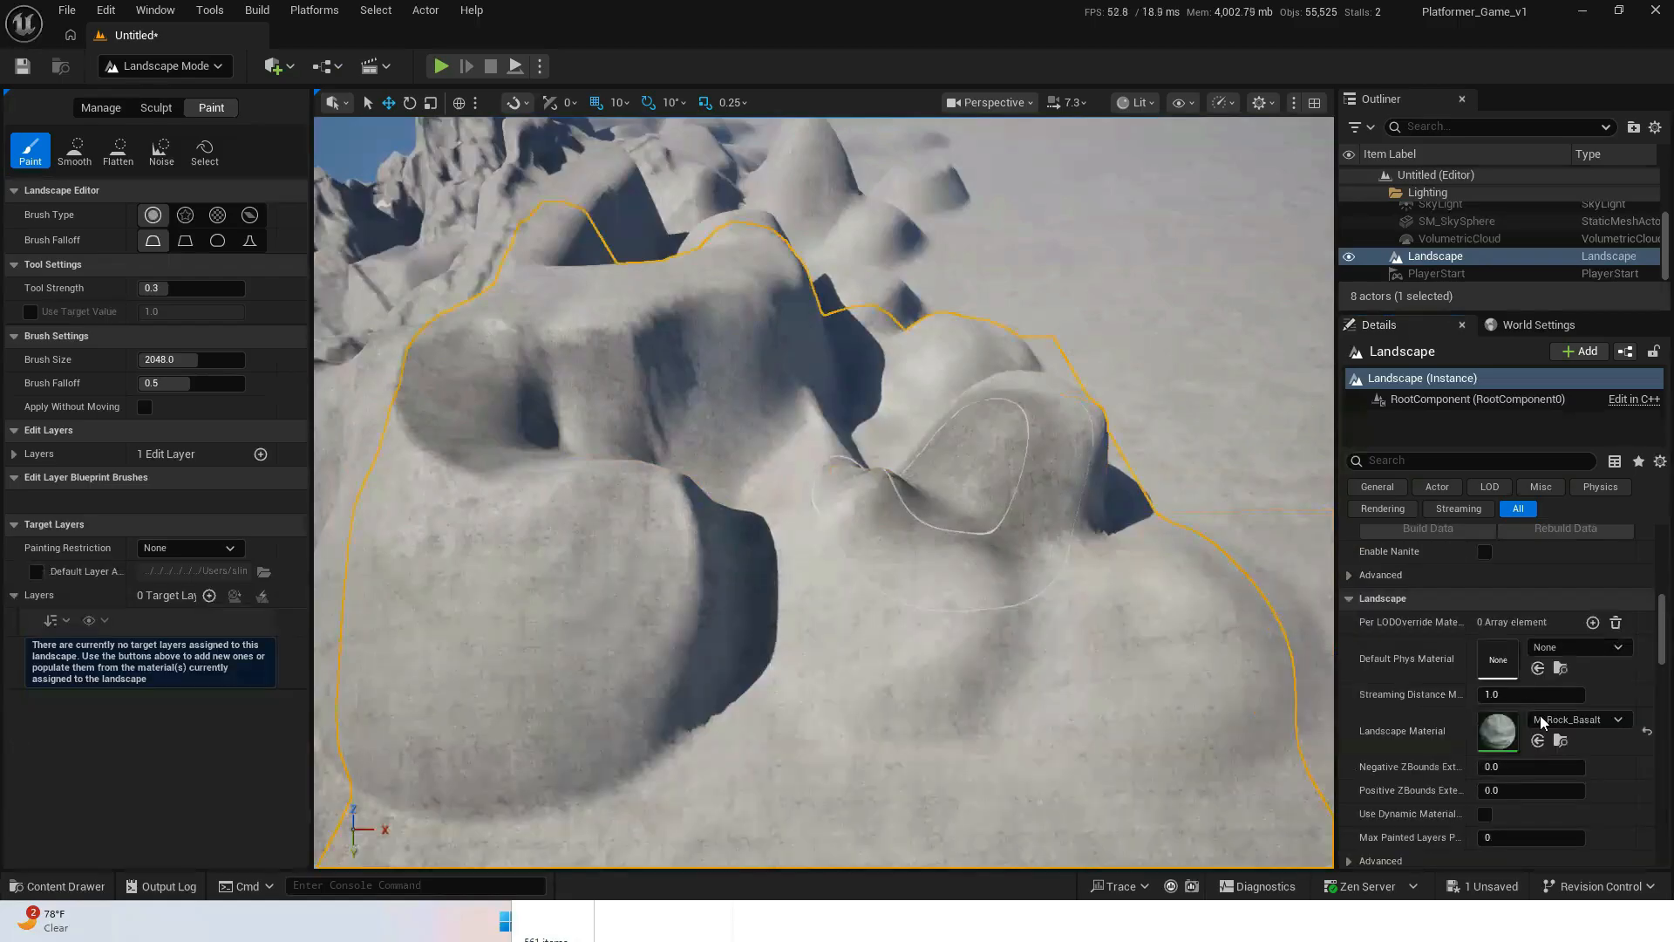
pyautogui.click(1537, 740)
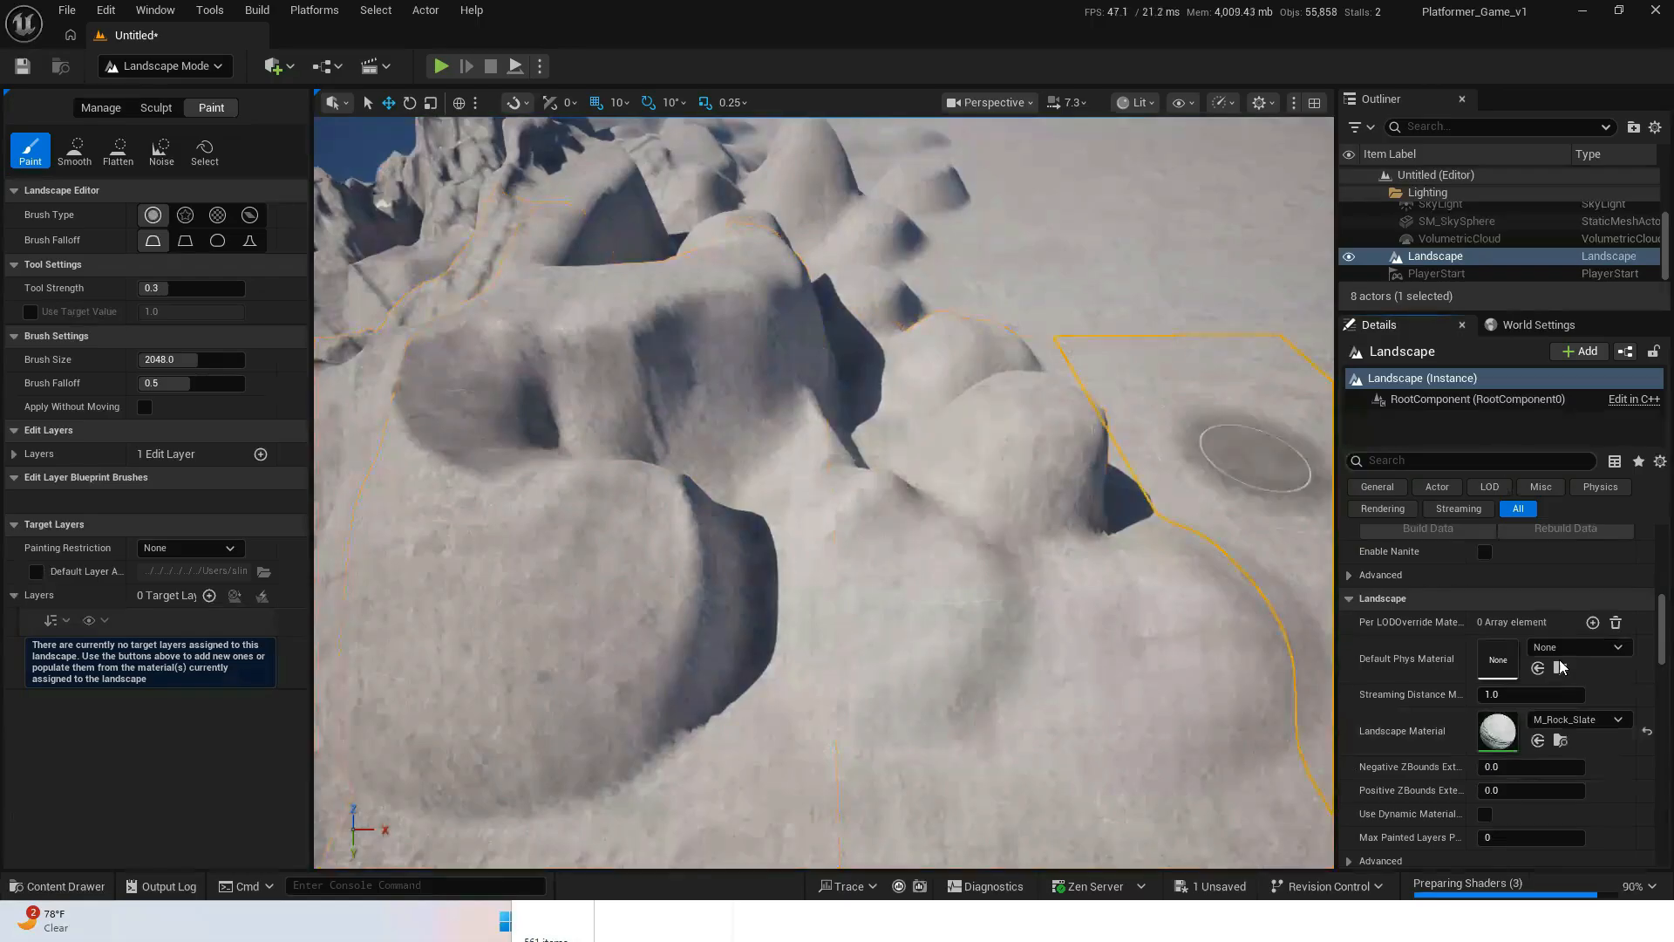
# - Assign M_Ground_Moss from the StarterContent materials as the Landscape Material
pyautogui.click(1560, 740)
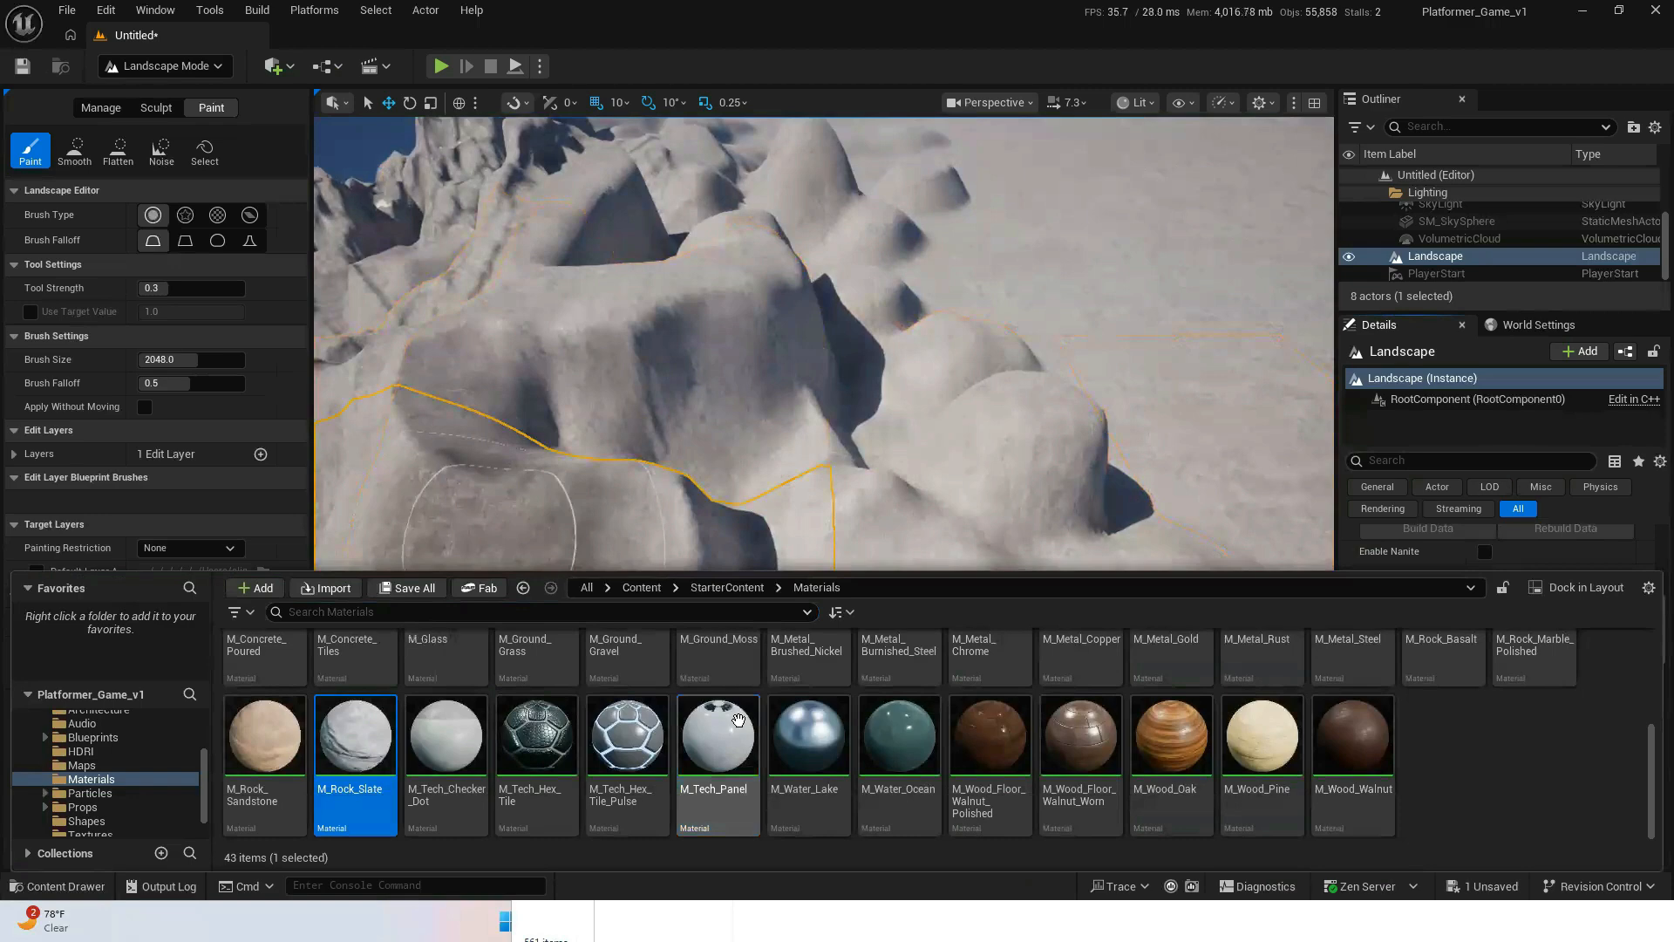
pyautogui.scroll(2, 712, 752)
pyautogui.click(713, 751)
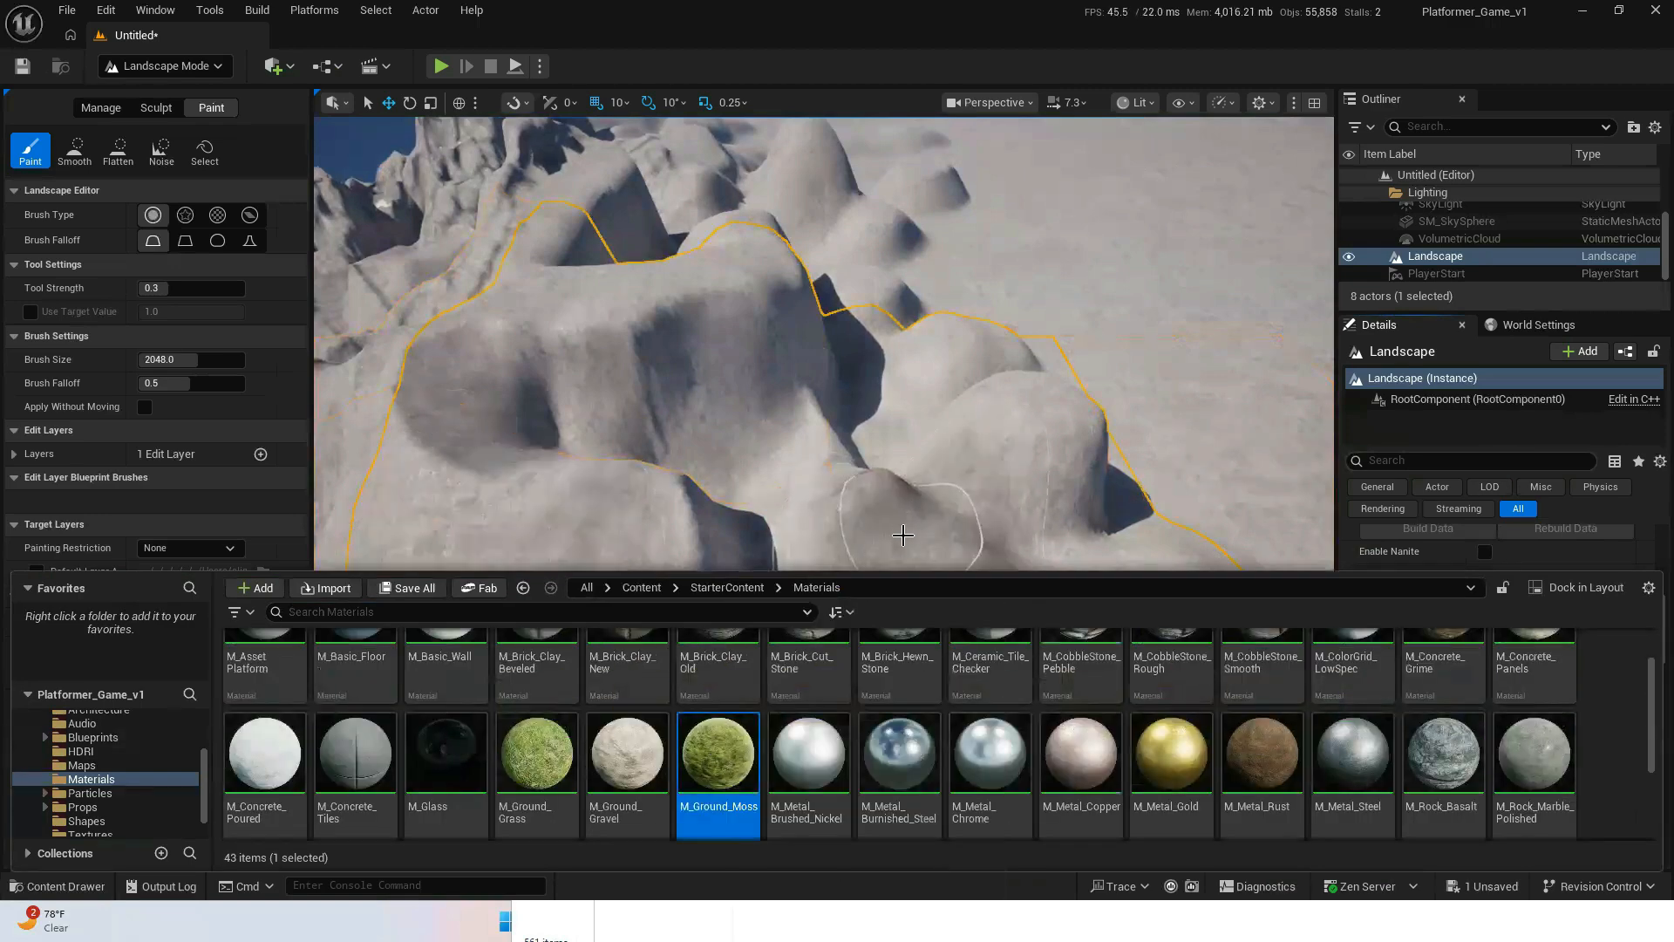
pyautogui.click(949, 456)
pyautogui.click(1538, 740)
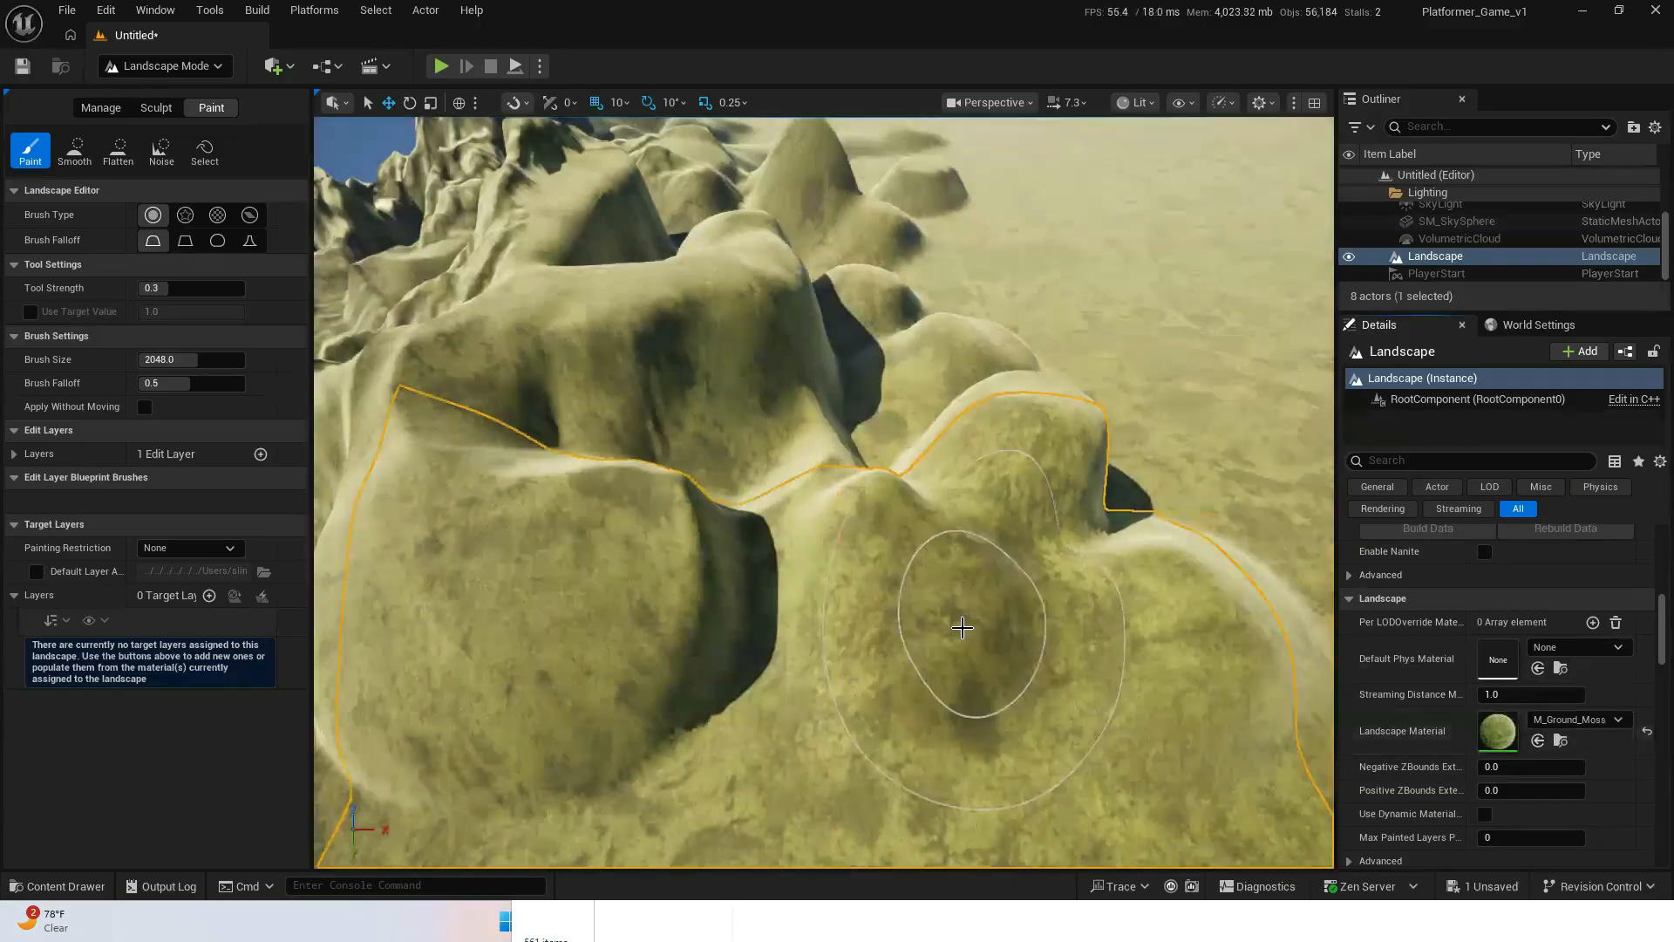
# - Switch to the Smooth paint tool and inspect the moss-covered terrain from several sides
pyautogui.moveTo(944, 635)
pyautogui.mouseDown(button='right')
pyautogui.moveTo(915, 580)
pyautogui.moveTo(663, 566)
pyautogui.mouseUp(button='right')
pyautogui.moveTo(872, 663)
pyautogui.mouseDown(button='right')
pyautogui.moveTo(850, 645)
pyautogui.moveTo(924, 671)
pyautogui.moveTo(962, 628)
pyautogui.moveTo(871, 621)
pyautogui.mouseUp(button='right')
pyautogui.click(75, 150)
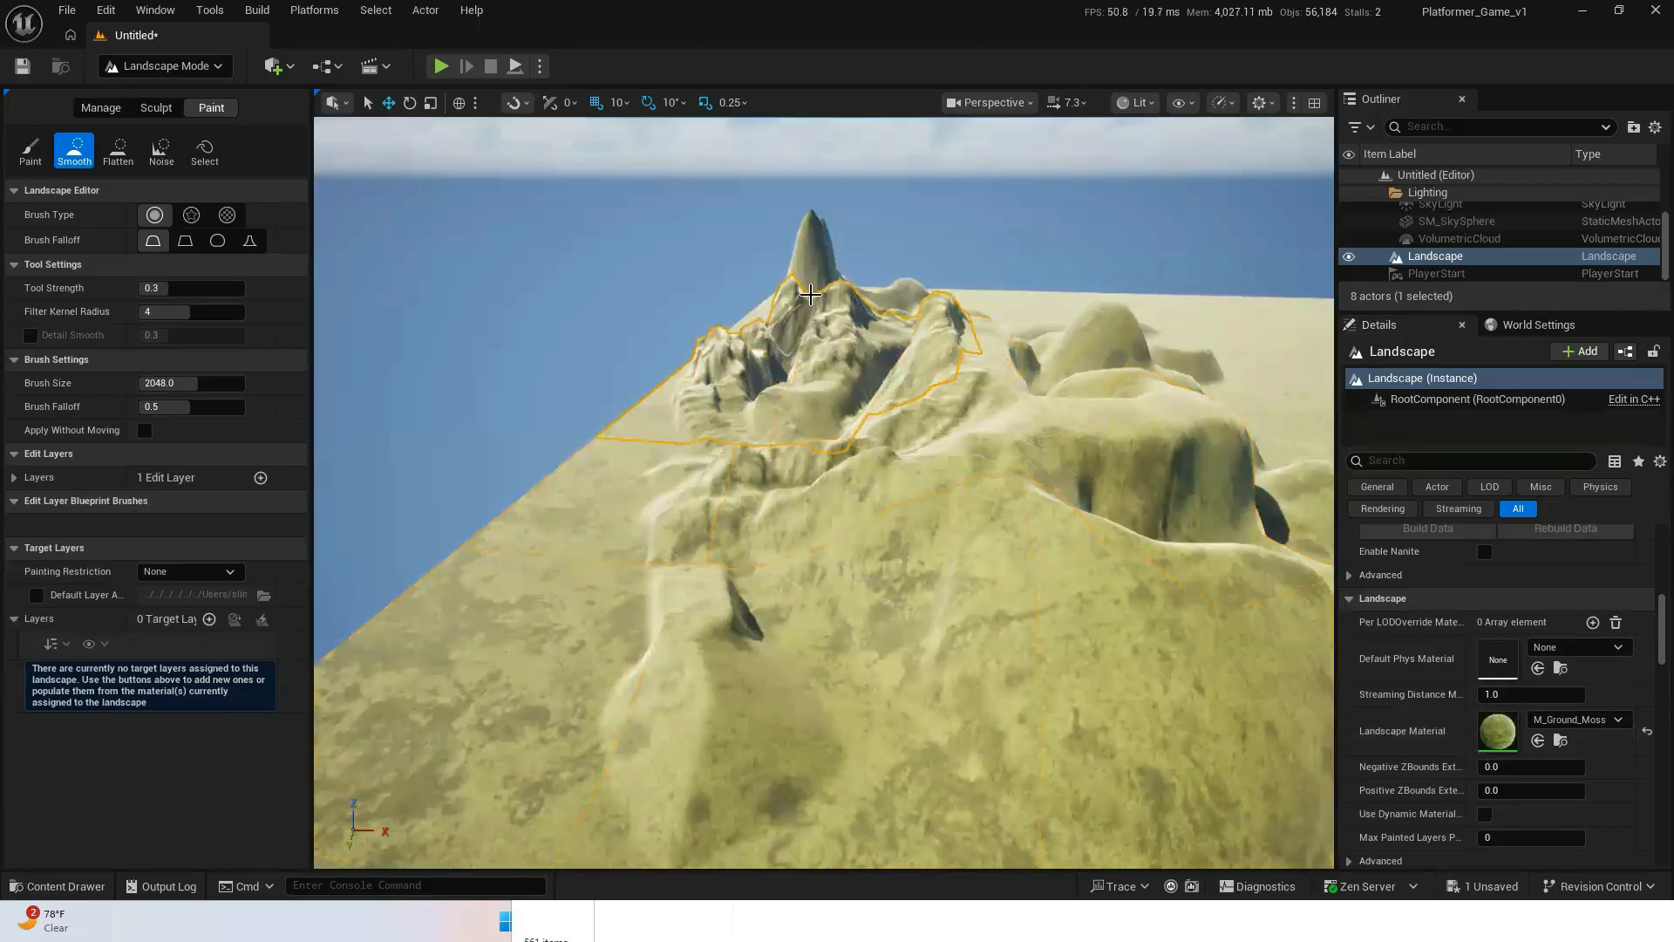
pyautogui.moveTo(1028, 503)
pyautogui.mouseDown(button='right')
pyautogui.moveTo(1064, 528)
pyautogui.moveTo(1247, 510)
pyautogui.moveTo(1103, 519)
pyautogui.moveTo(1033, 494)
pyautogui.mouseUp(button='right')
pyautogui.press('w')
pyautogui.press('d')
pyautogui.press('w')
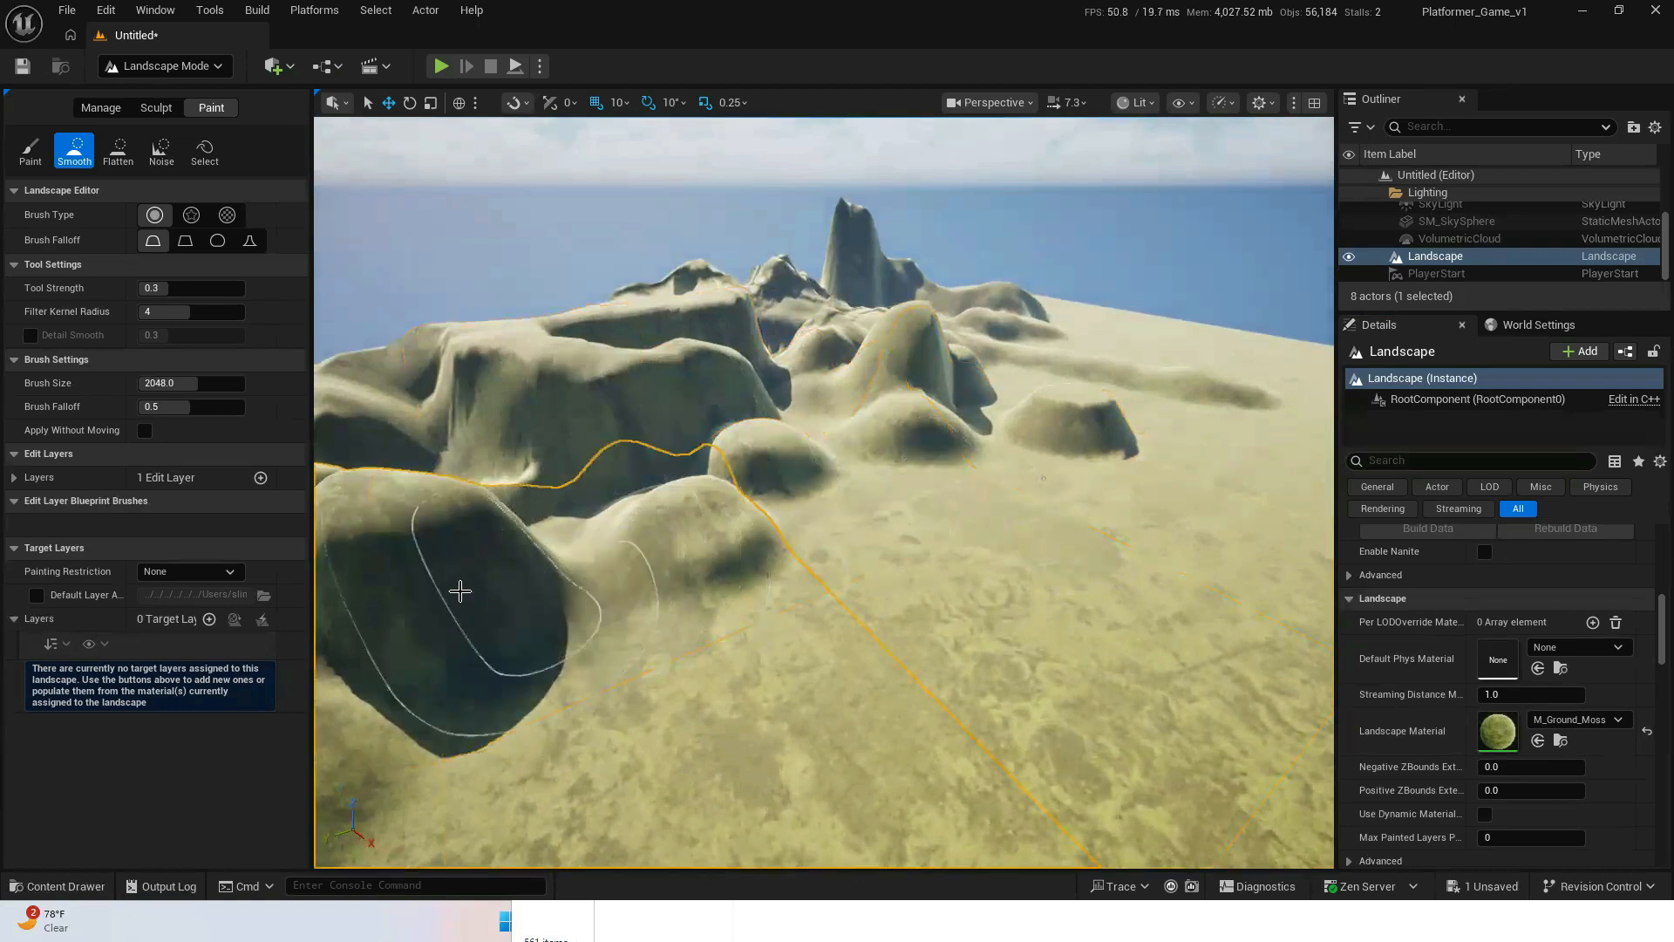
# - Create a new material named Grass_sand in the StarterContent Materials folder and open it for editing
pyautogui.click(70, 889)
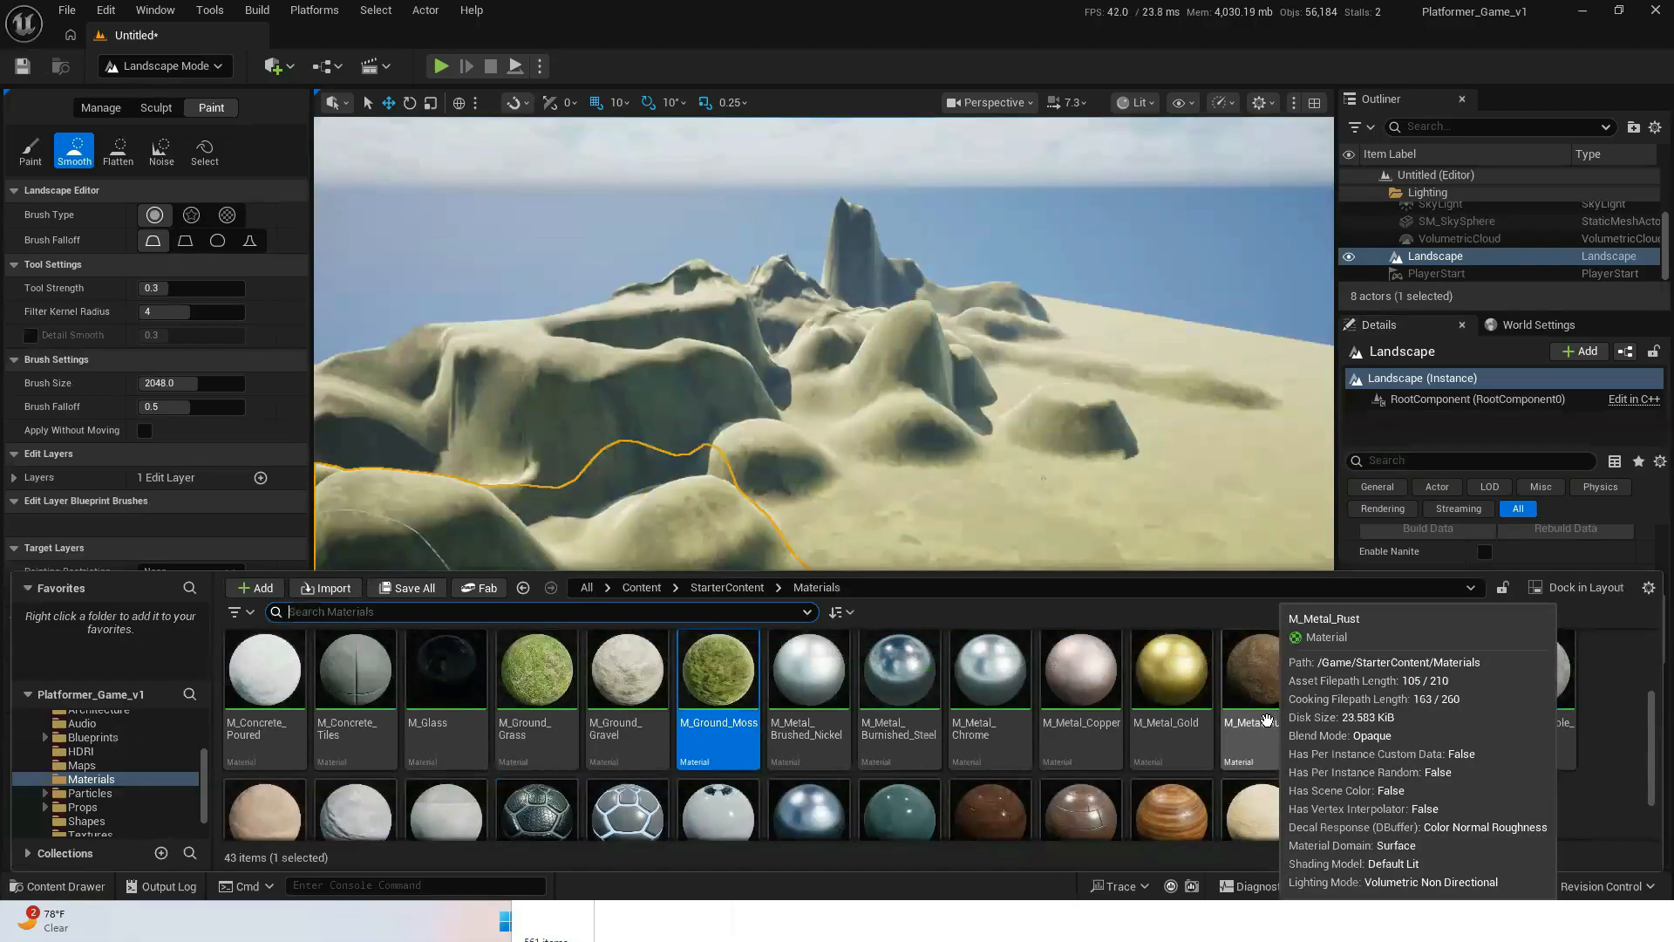
pyautogui.scroll(2, 1220, 715)
pyautogui.scroll(-3, 1092, 689)
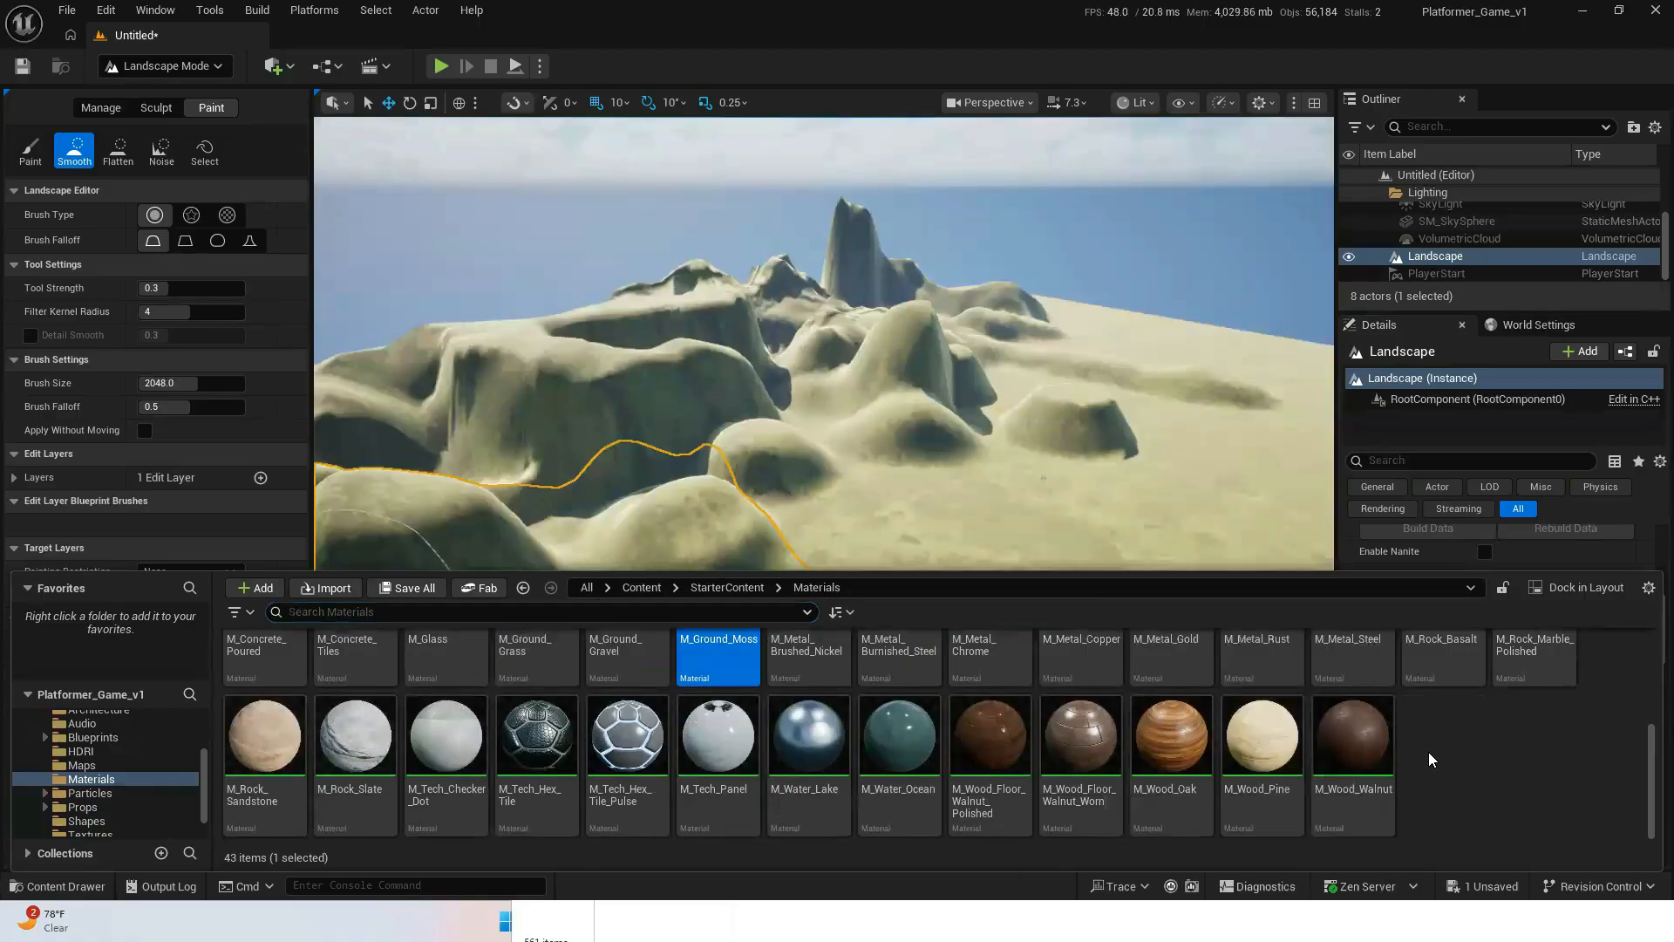
pyautogui.rightClick(1428, 751)
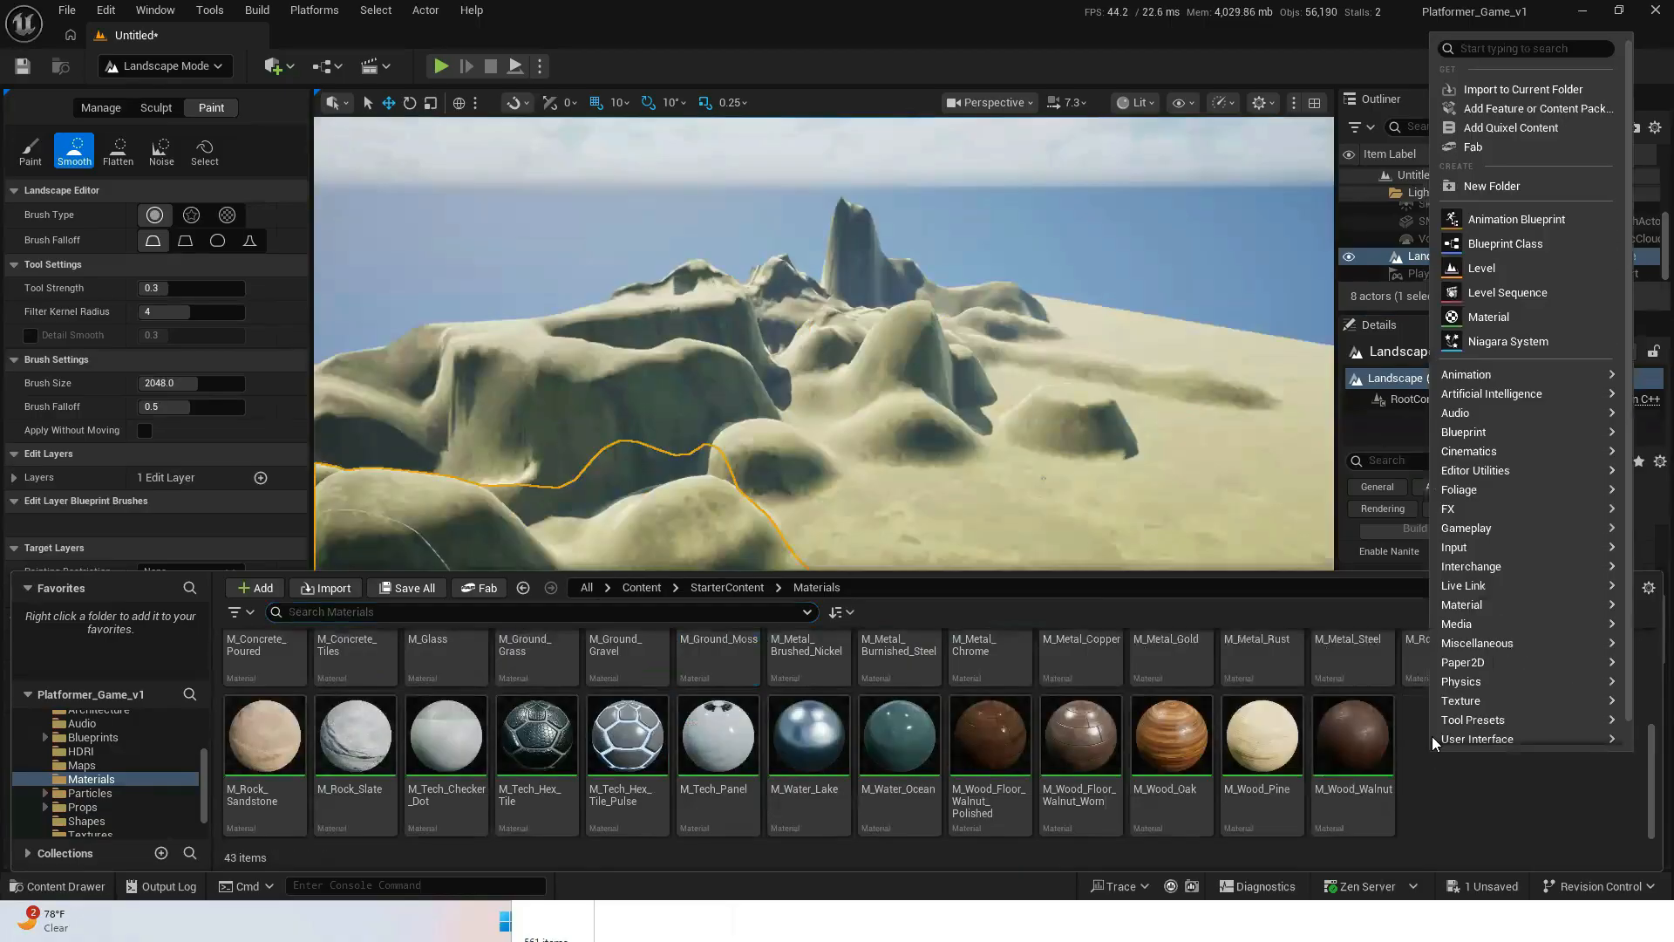
pyautogui.click(1483, 318)
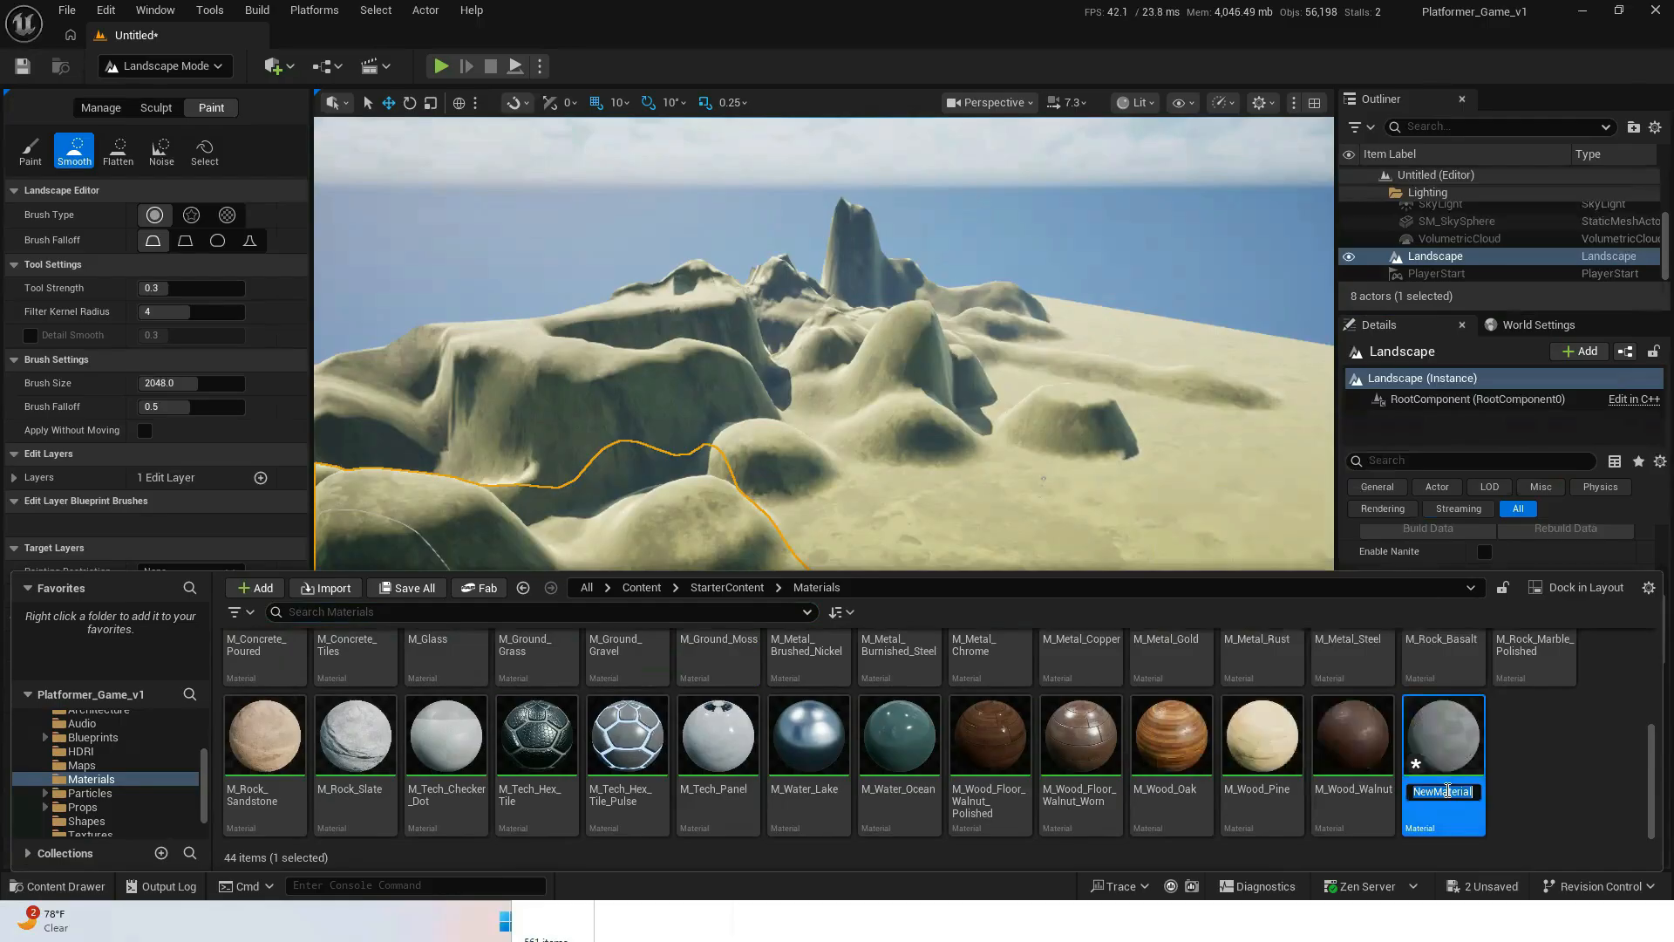
pyautogui.write('Grass_sand')
pyautogui.press('Return')
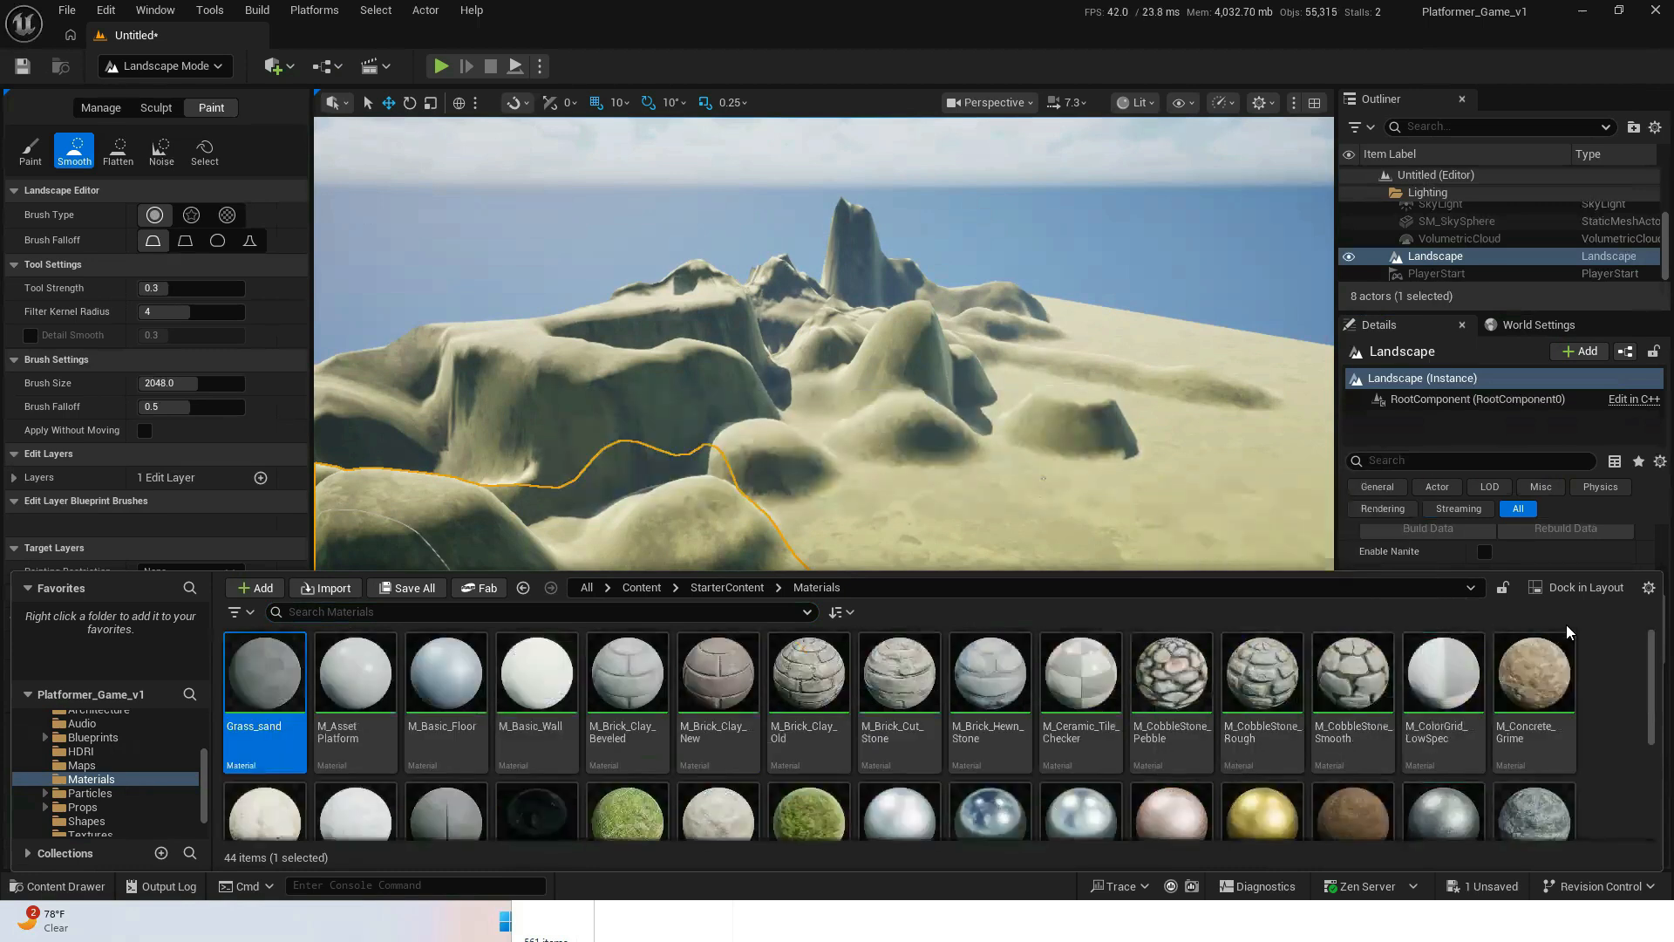
pyautogui.moveTo(1648, 660); pyautogui.dragTo(1648, 755)
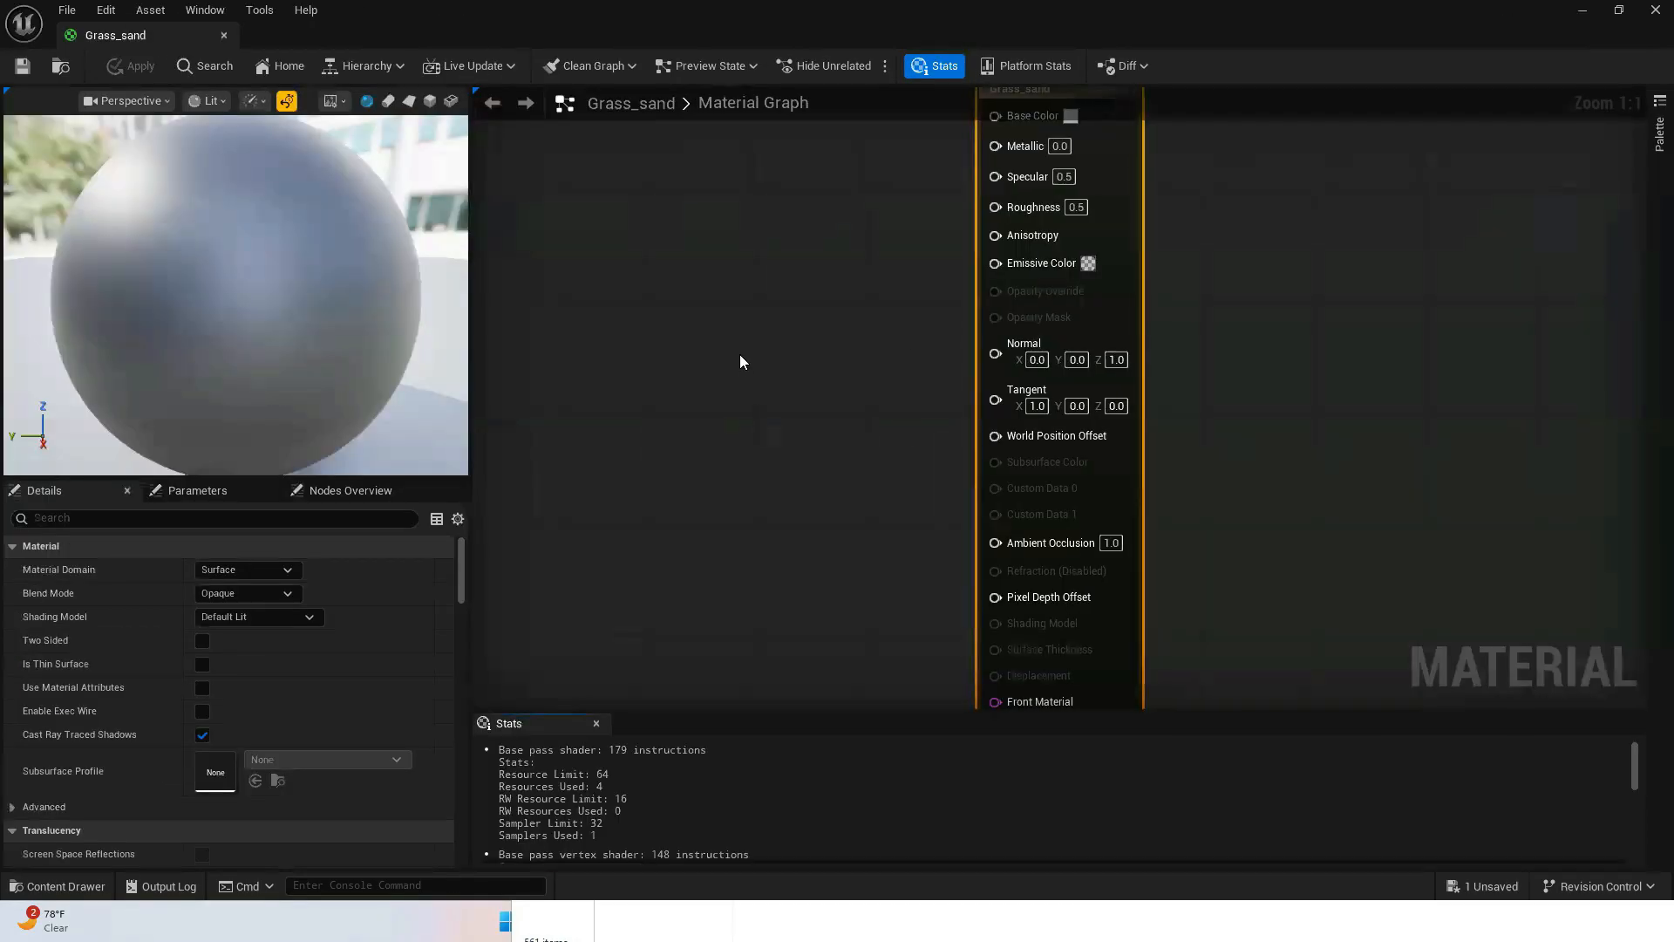
# - Add a LandscapeLayerBlend node to the material graph and place it beside the Grass_sand output node, level with Base Color
pyautogui.moveTo(736, 359); pyautogui.dragTo(900, 370, button='right')
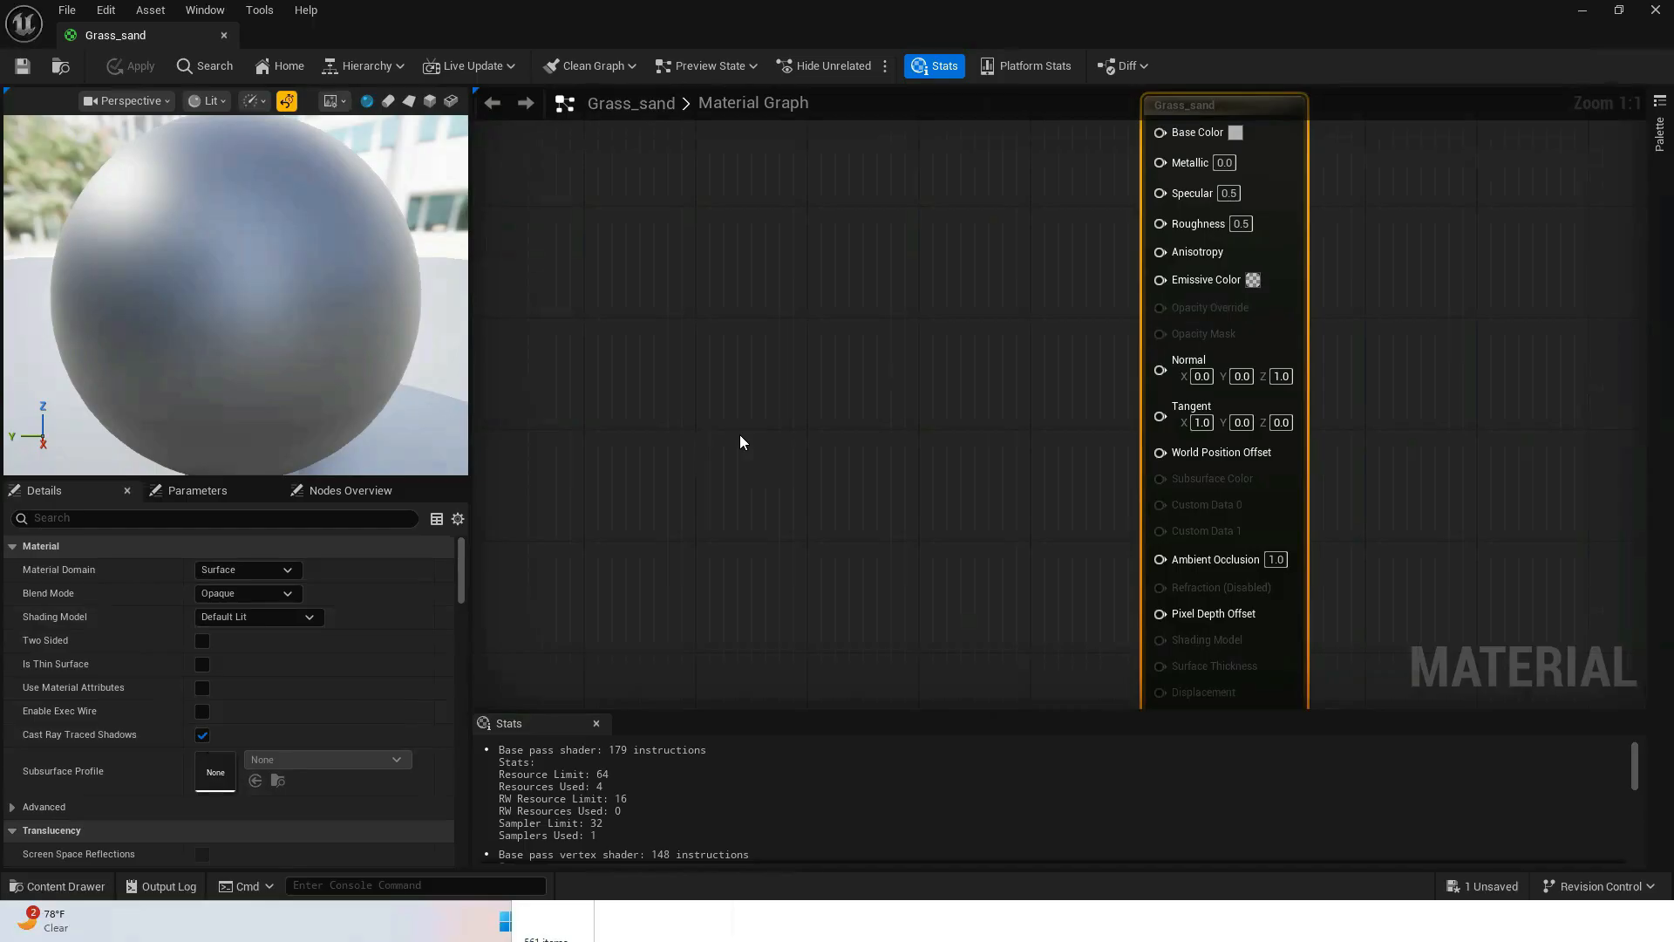
pyautogui.rightClick(842, 248)
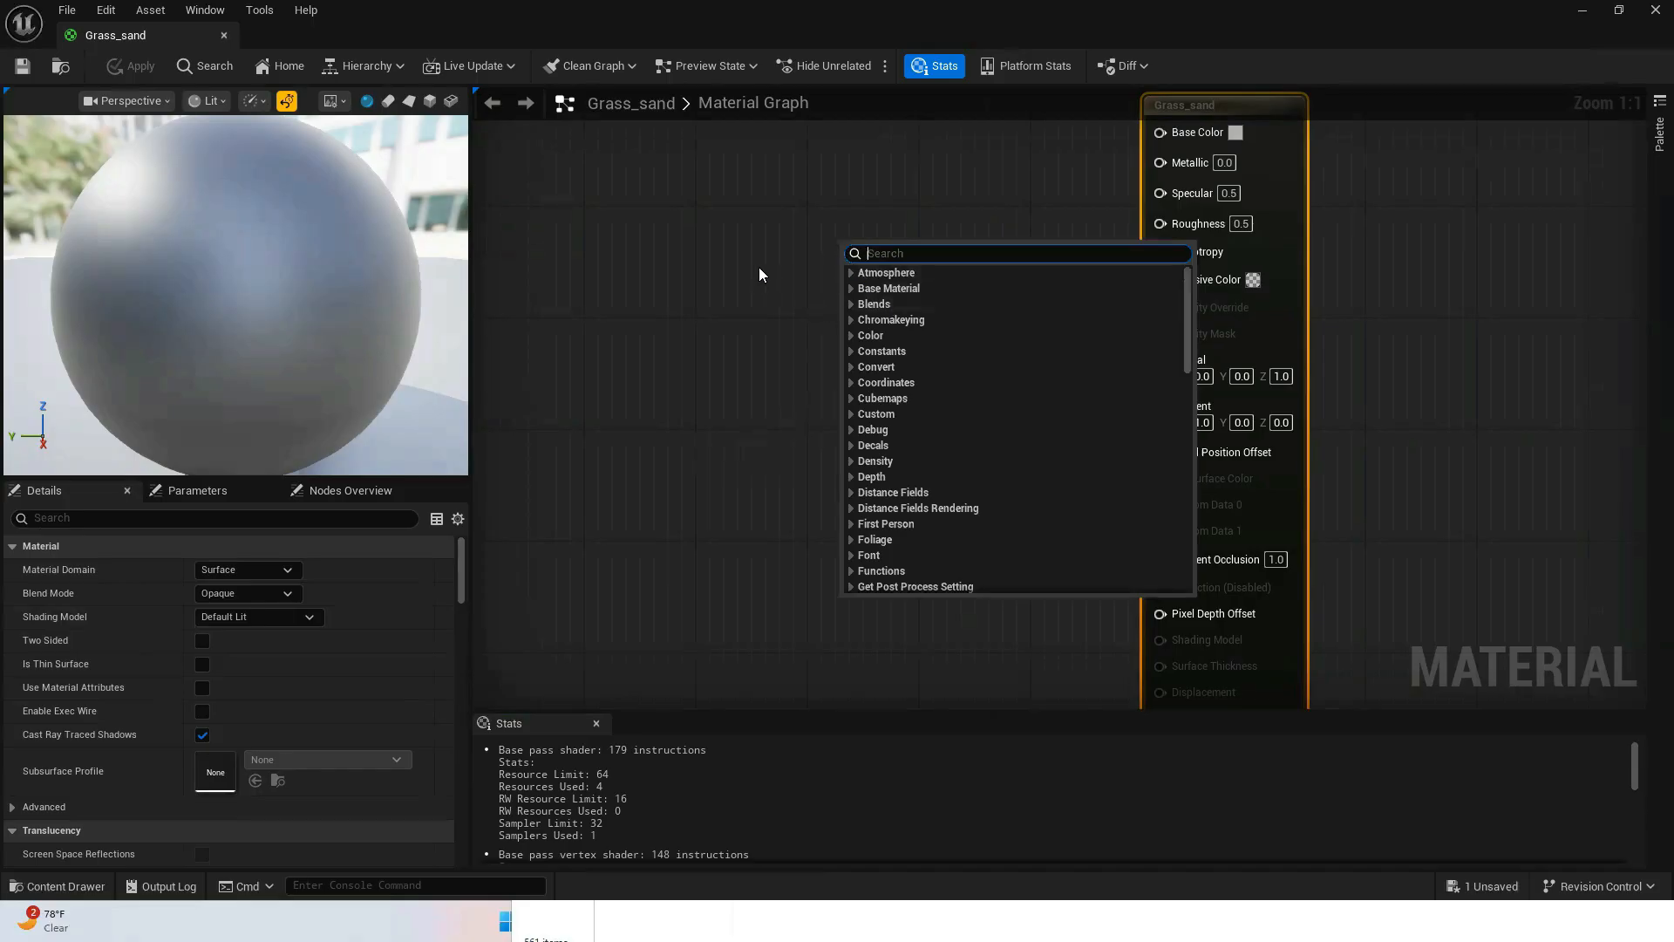
pyautogui.write('leve')
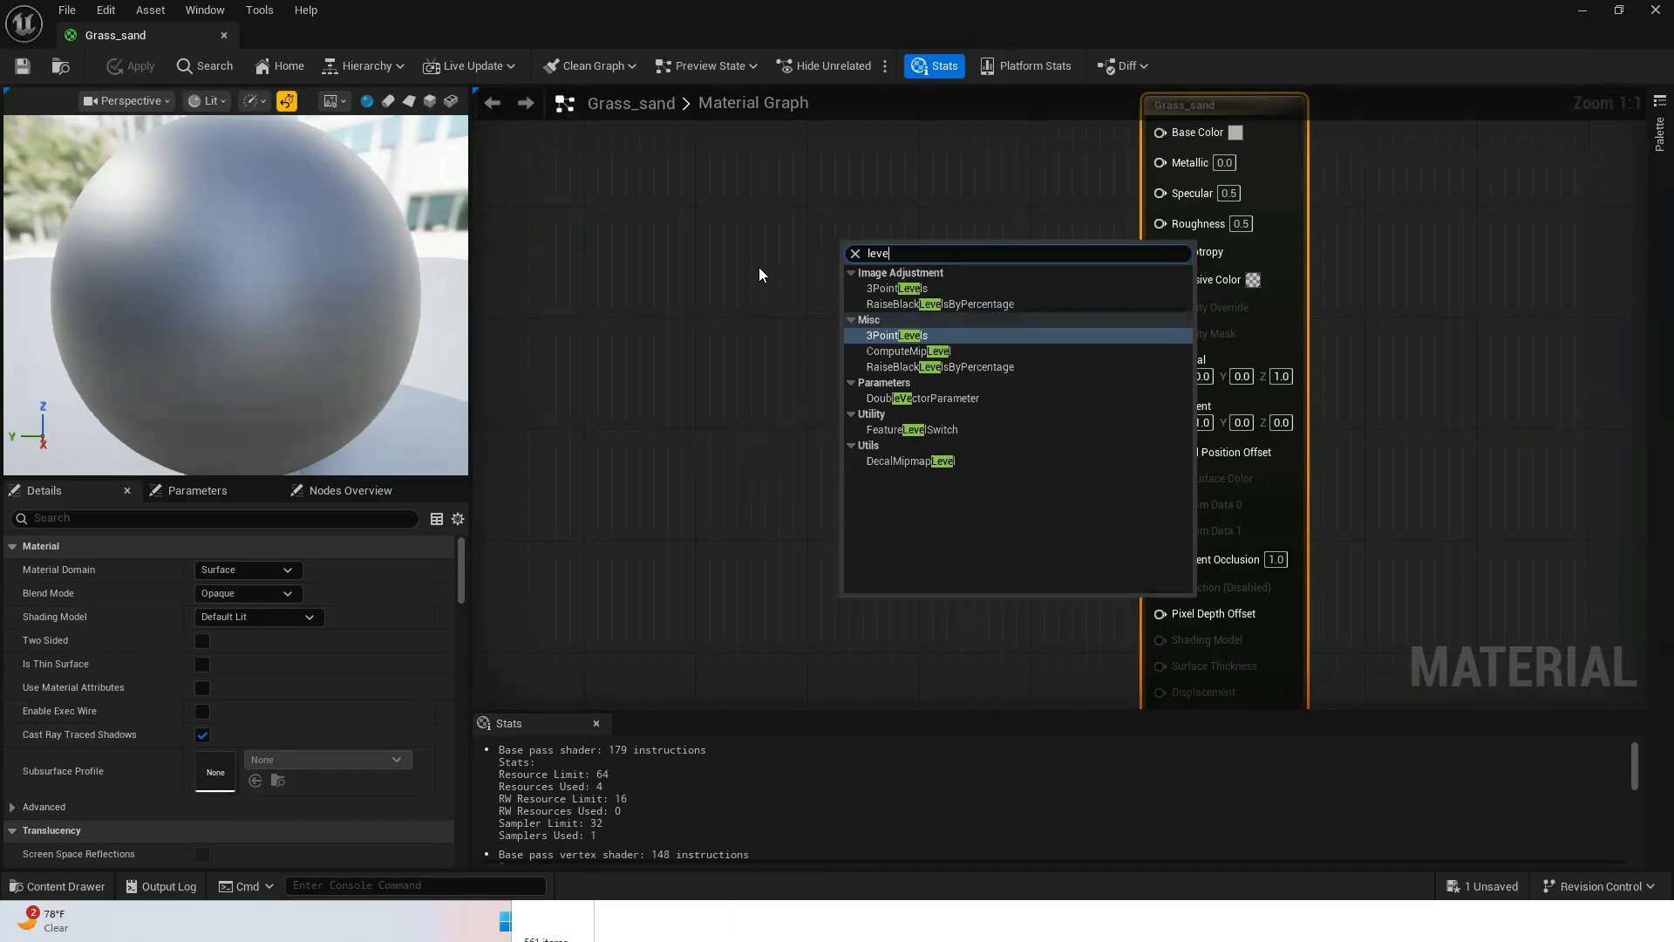
pyautogui.press('BackSpace')
pyautogui.press('BackSpace')
pyautogui.press('BackSpace')
pyautogui.write('ab')
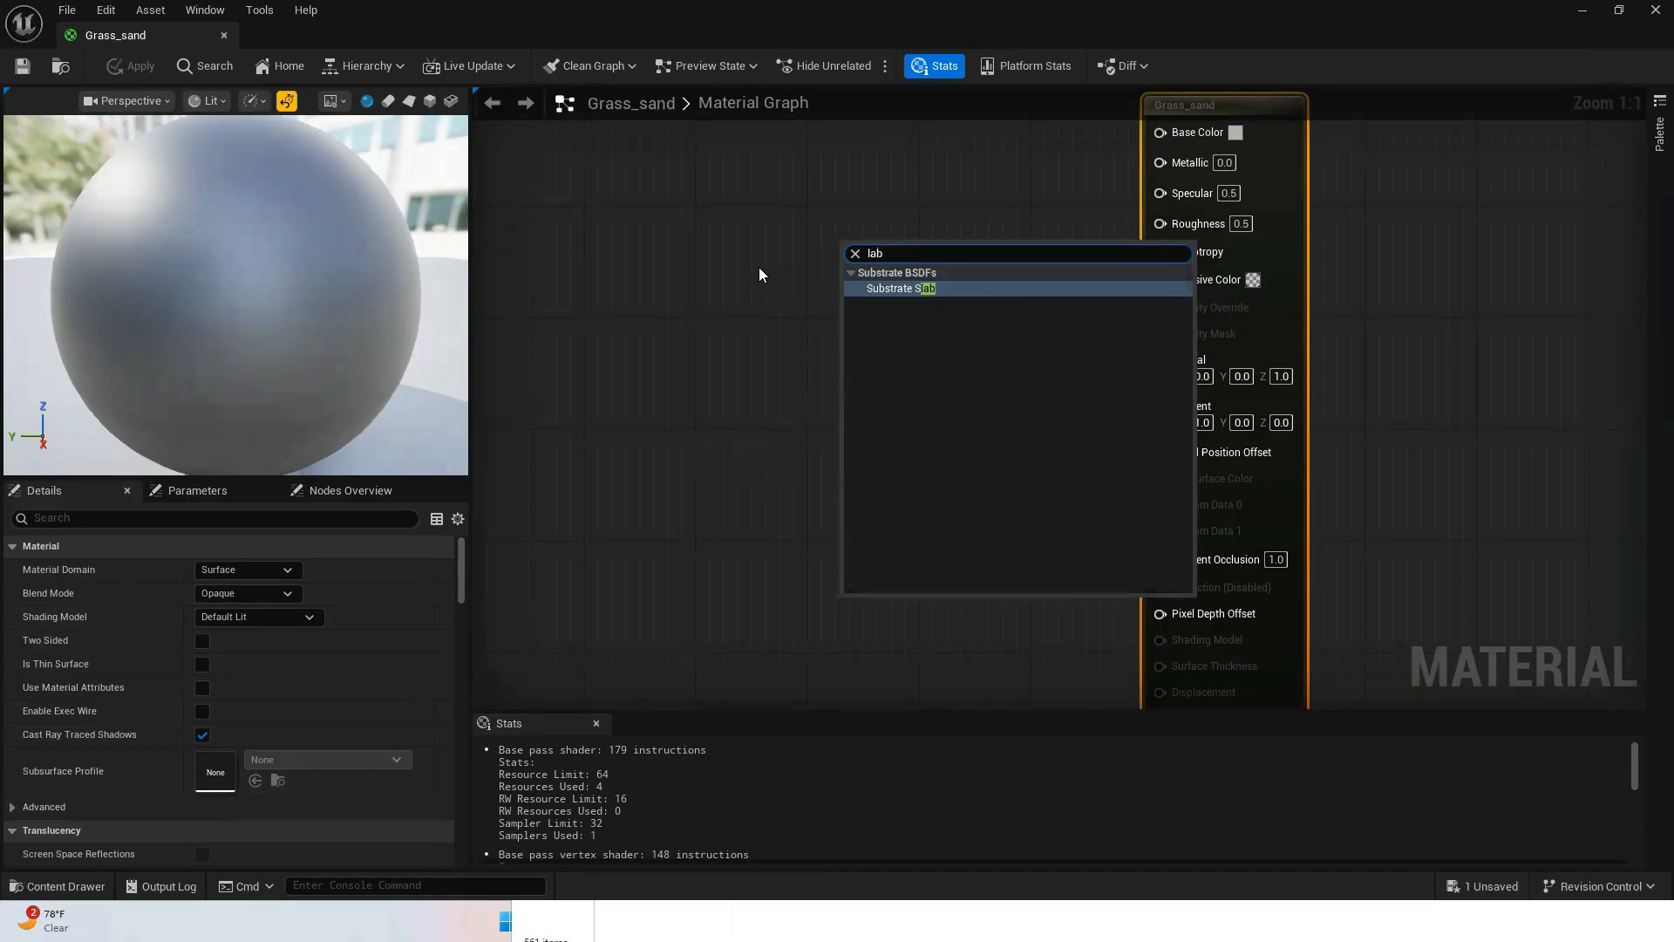
pyautogui.press('BackSpace')
pyautogui.write('nd')
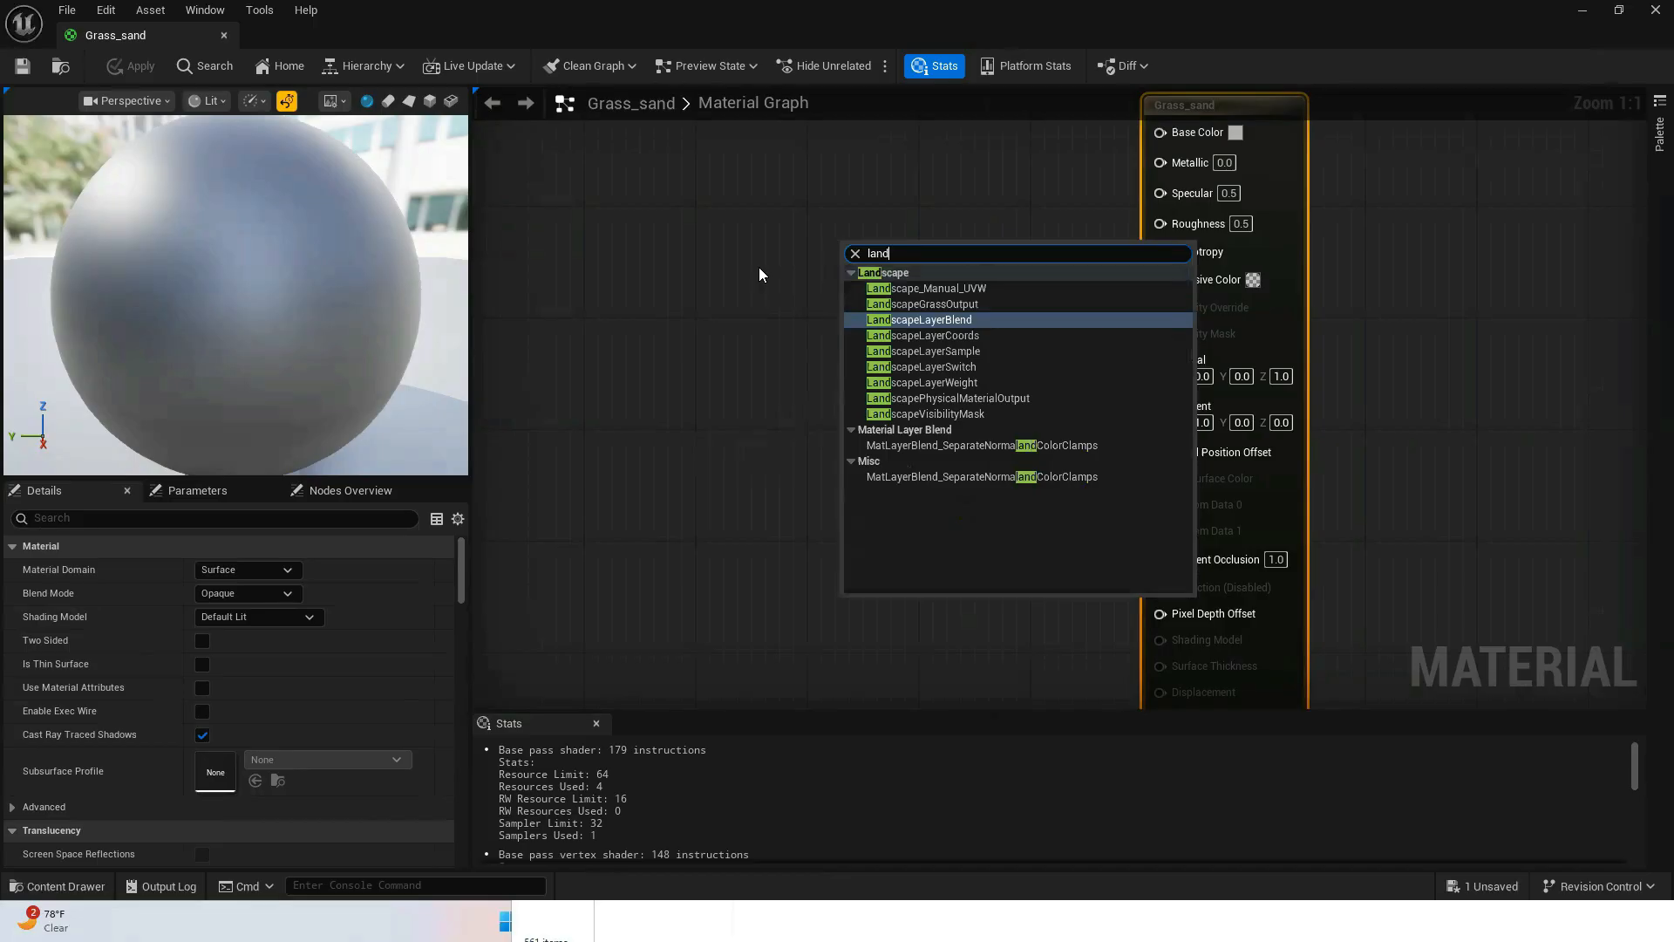
pyautogui.click(907, 321)
pyautogui.moveTo(684, 281); pyautogui.dragTo(871, 424, button='right')
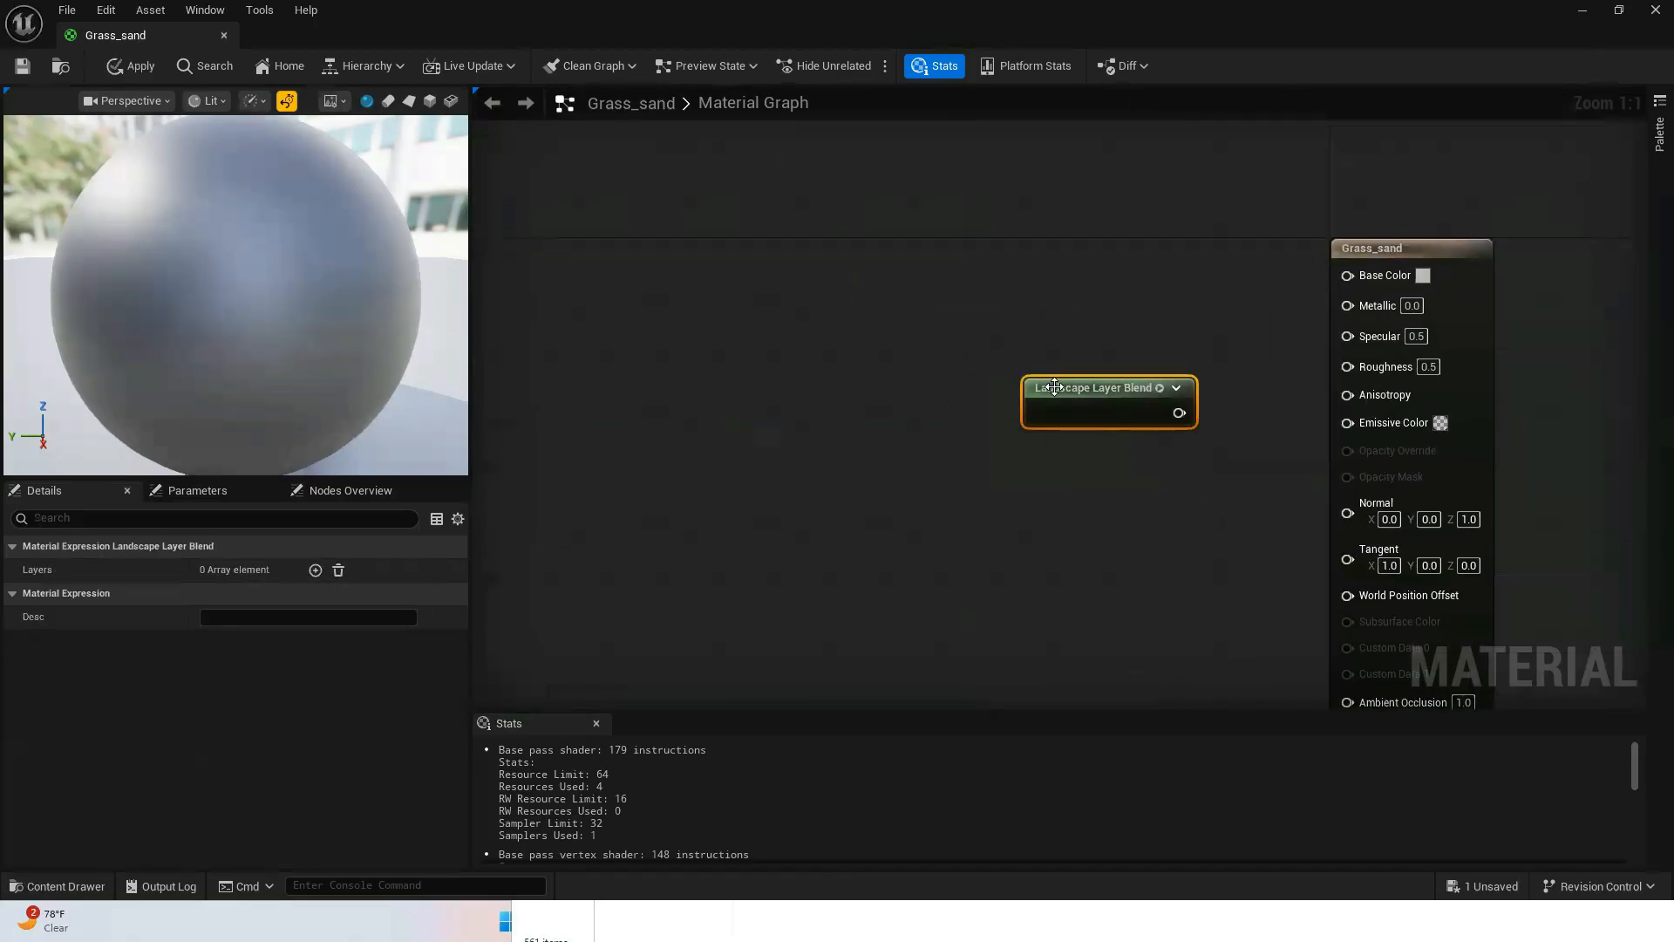
pyautogui.moveTo(1063, 390); pyautogui.dragTo(1036, 296)
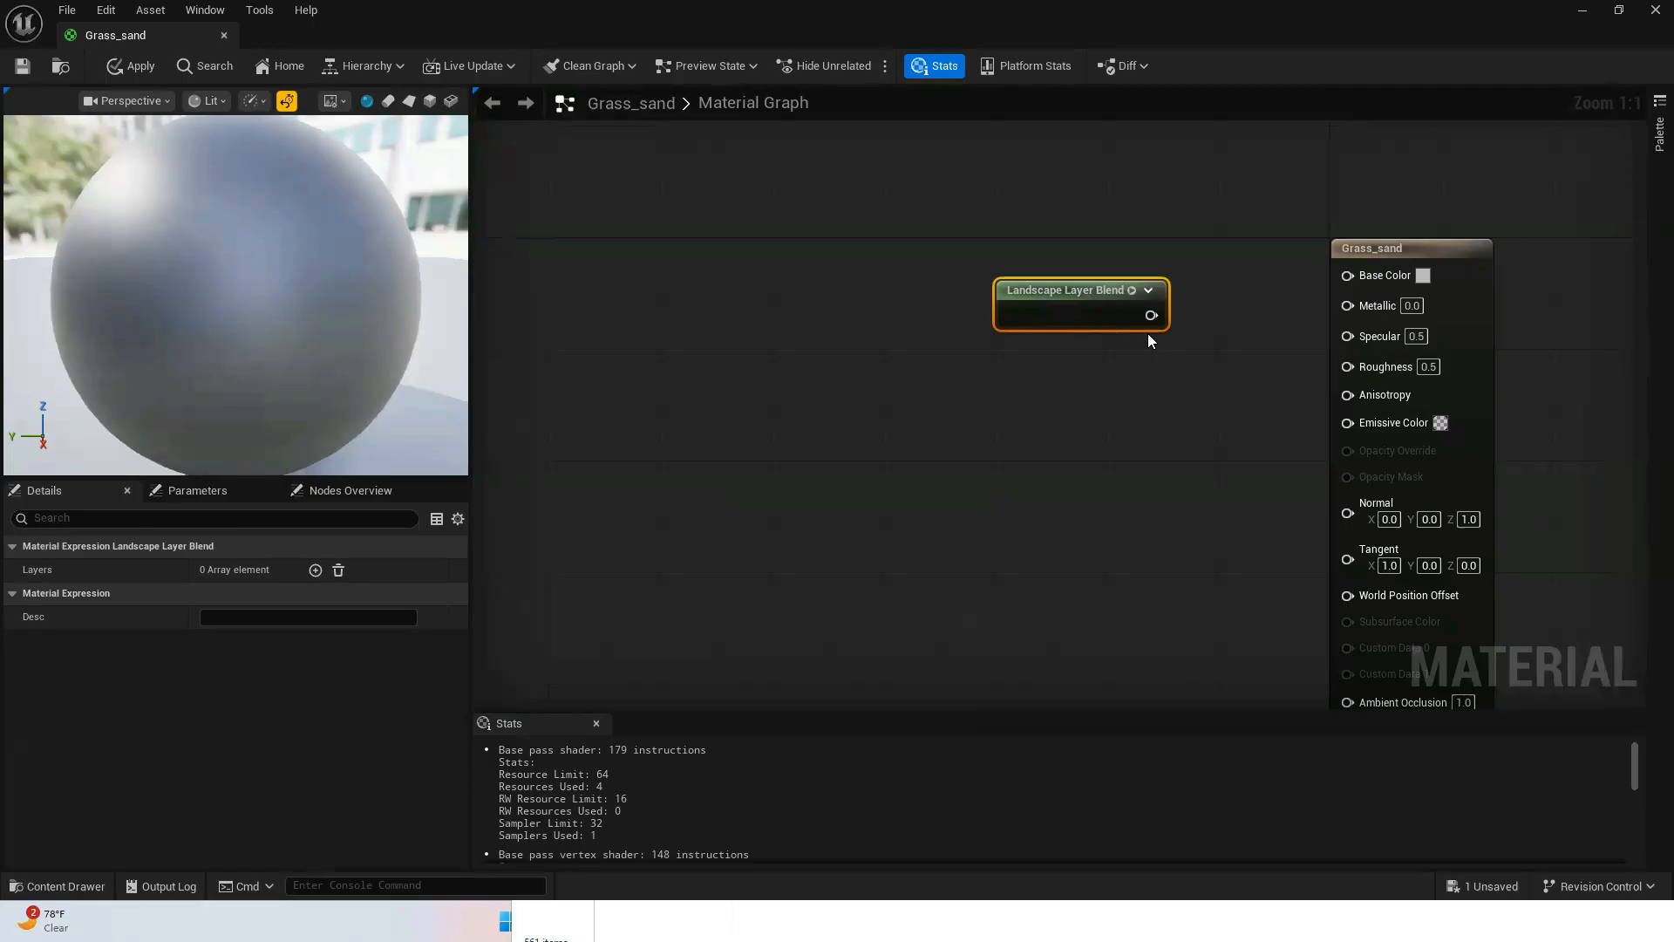
# - Duplicate the Landscape Layer Blend node twice and arrange the three nodes in a vertical column
pyautogui.hotkey('ctrl', 'd')
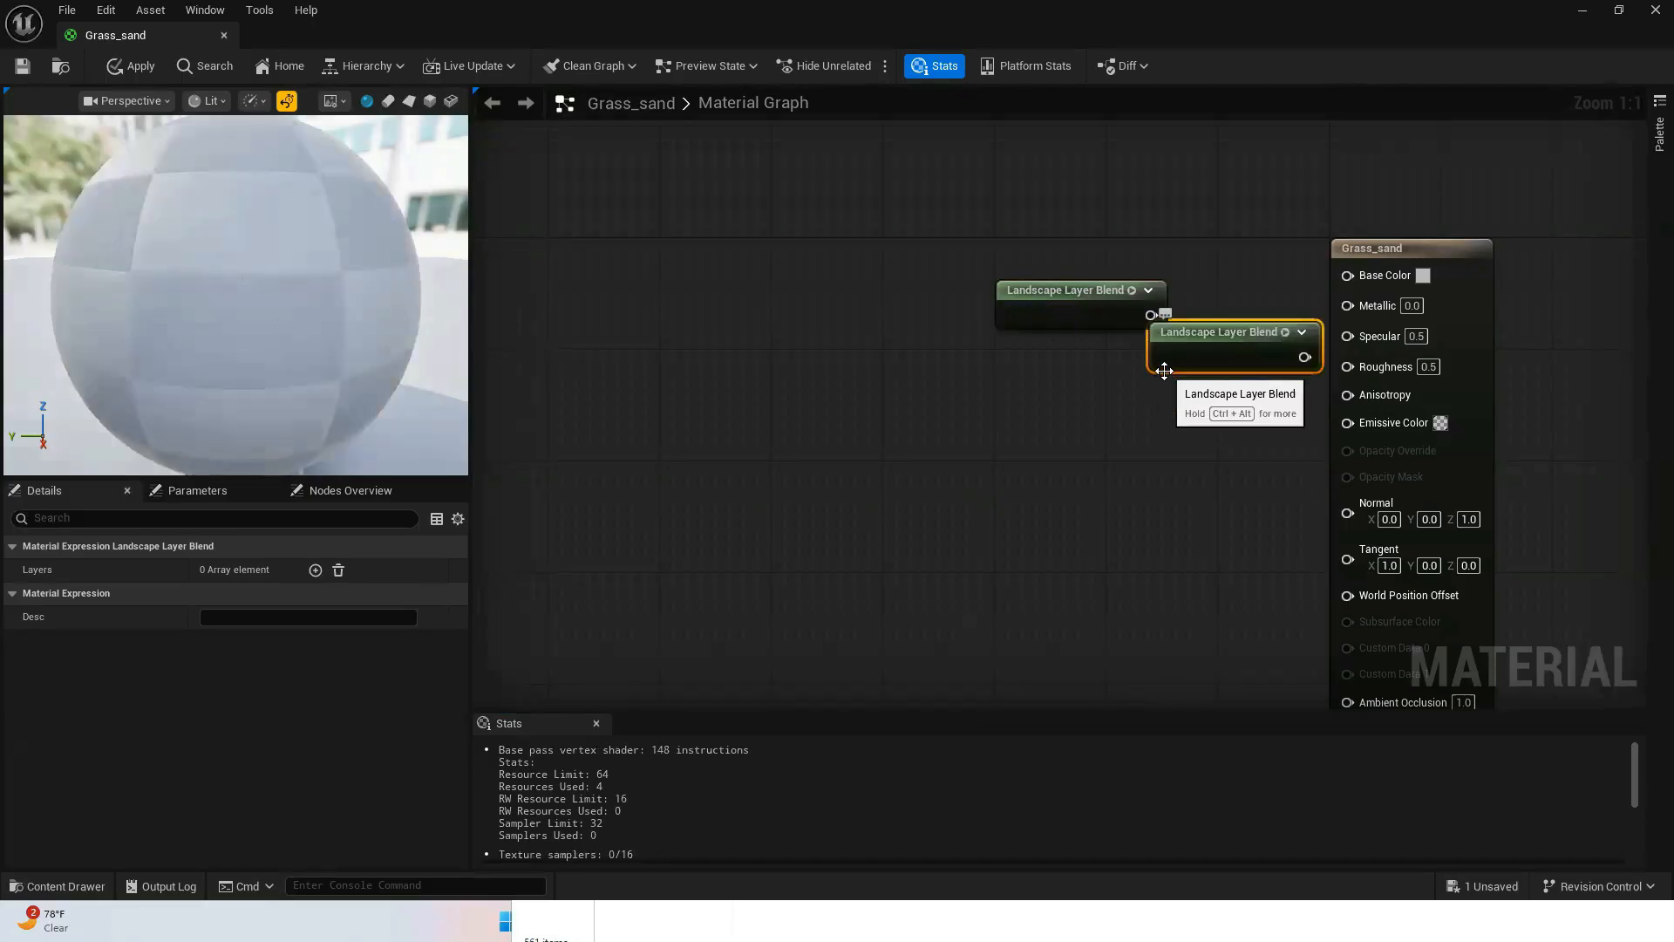
pyautogui.hotkey('ctrl', 'd')
pyautogui.moveTo(1241, 379); pyautogui.dragTo(1046, 560)
pyautogui.moveTo(1071, 297); pyautogui.dragTo(1057, 269)
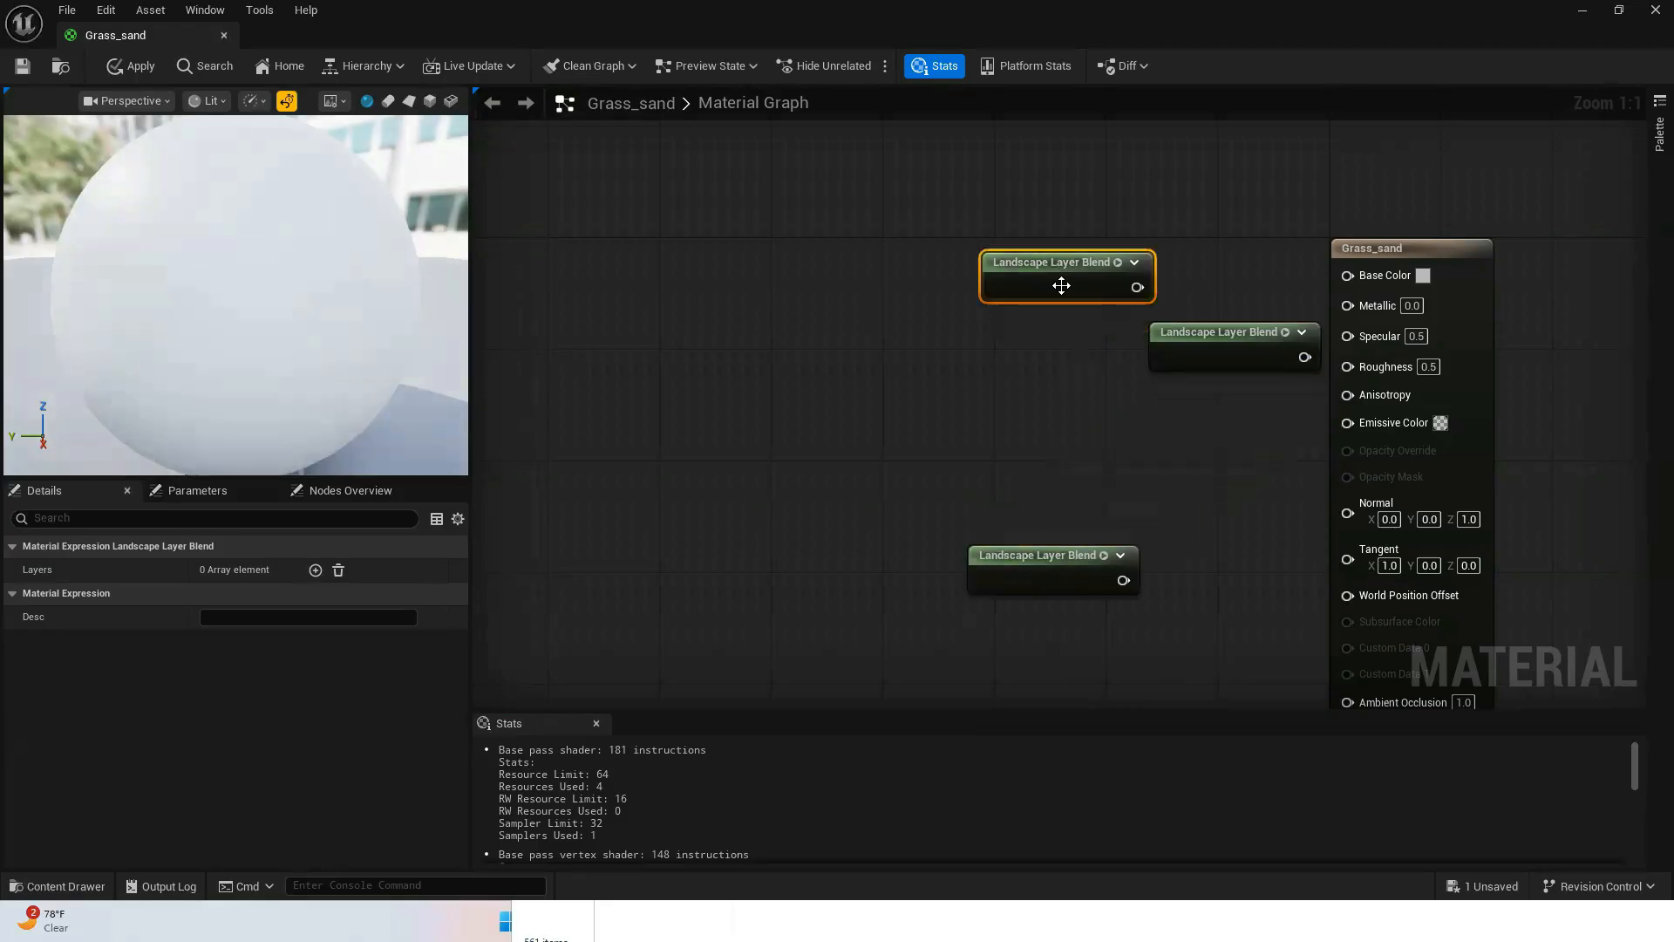
pyautogui.moveTo(1207, 336); pyautogui.dragTo(1011, 435)
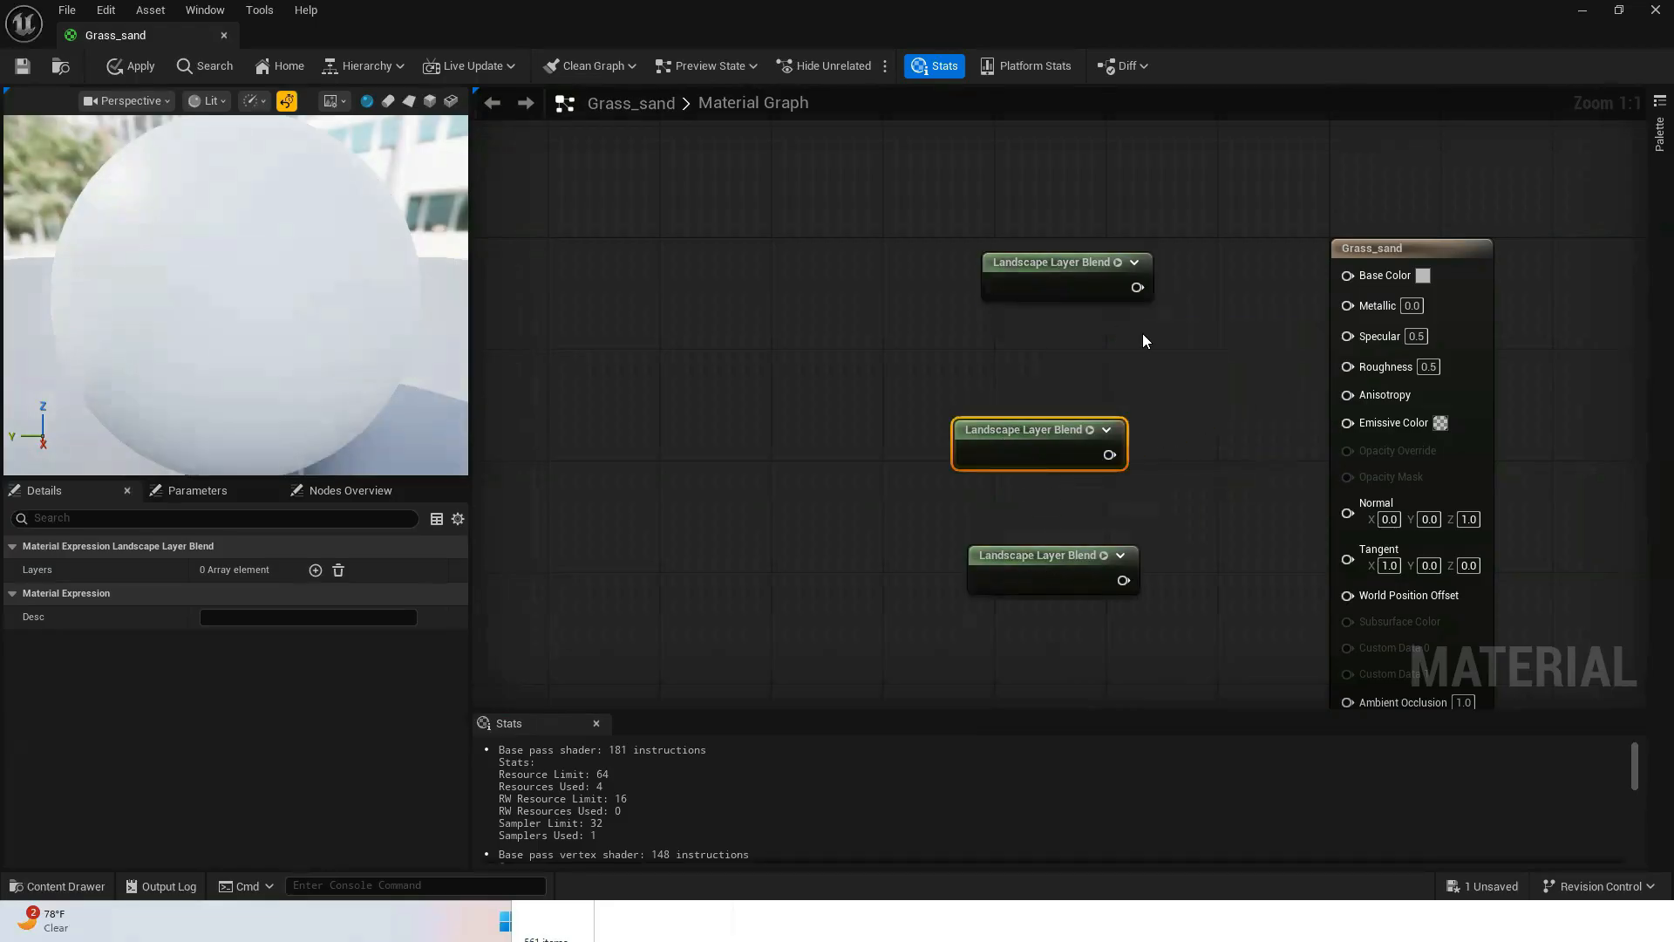
# - Connect the three Landscape Layer Blend outputs, from upper to lower, to Base Color, Roughness and Normal of Grass_sand
pyautogui.moveTo(1136, 286); pyautogui.dragTo(1355, 281)
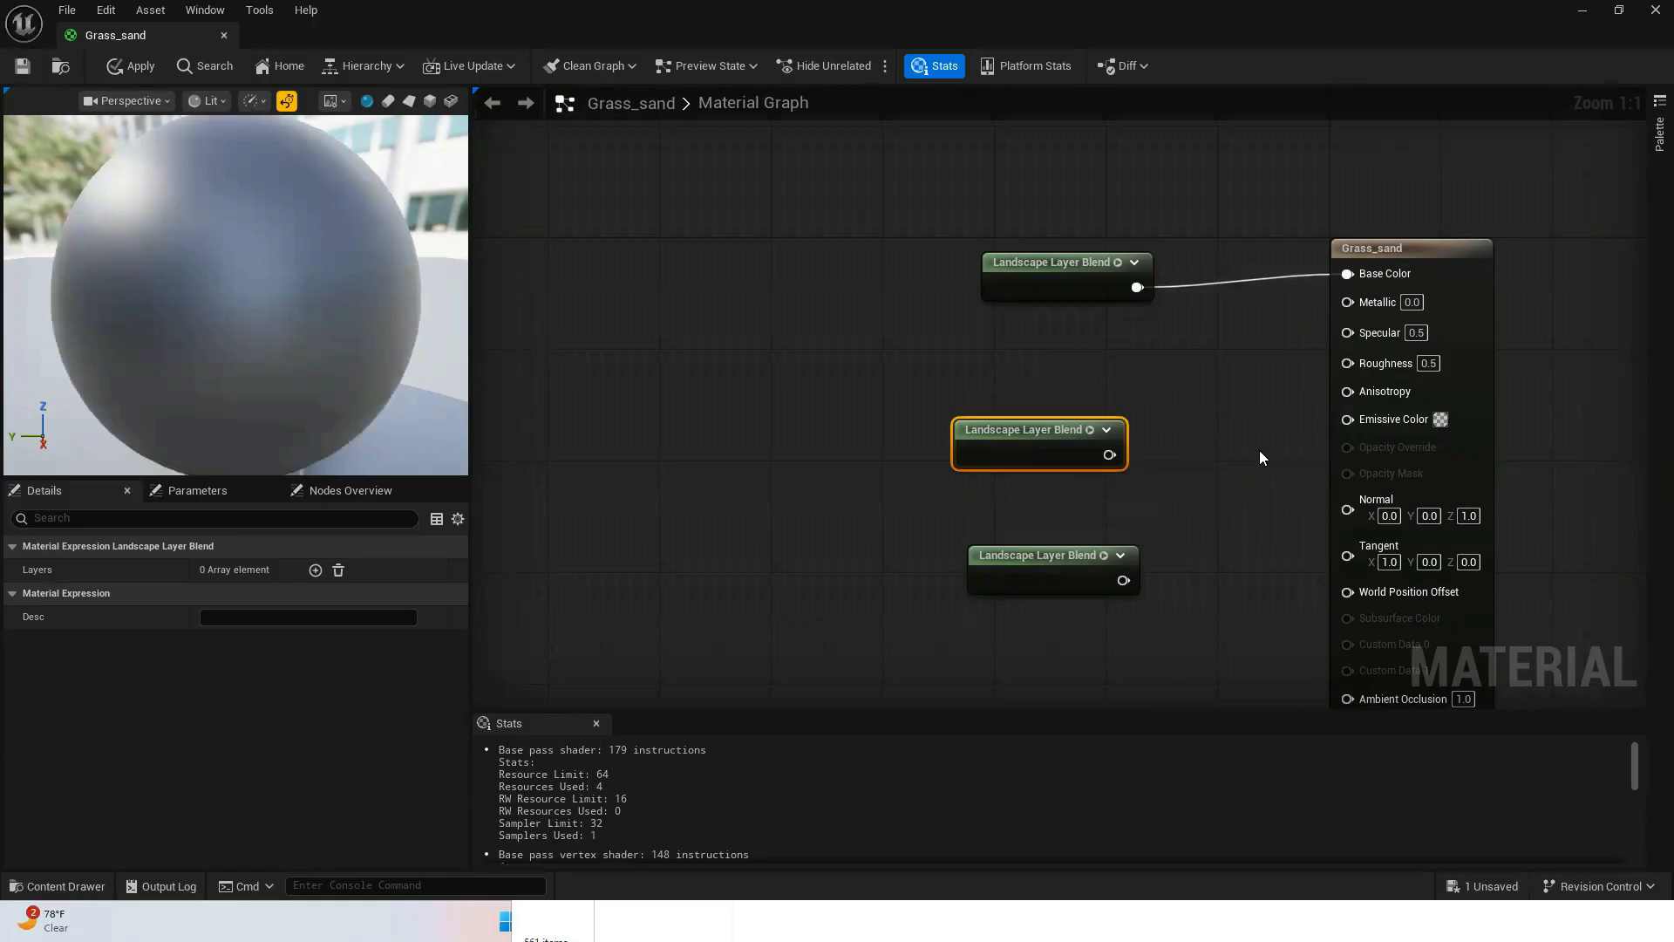
pyautogui.moveTo(1109, 454); pyautogui.dragTo(1347, 366)
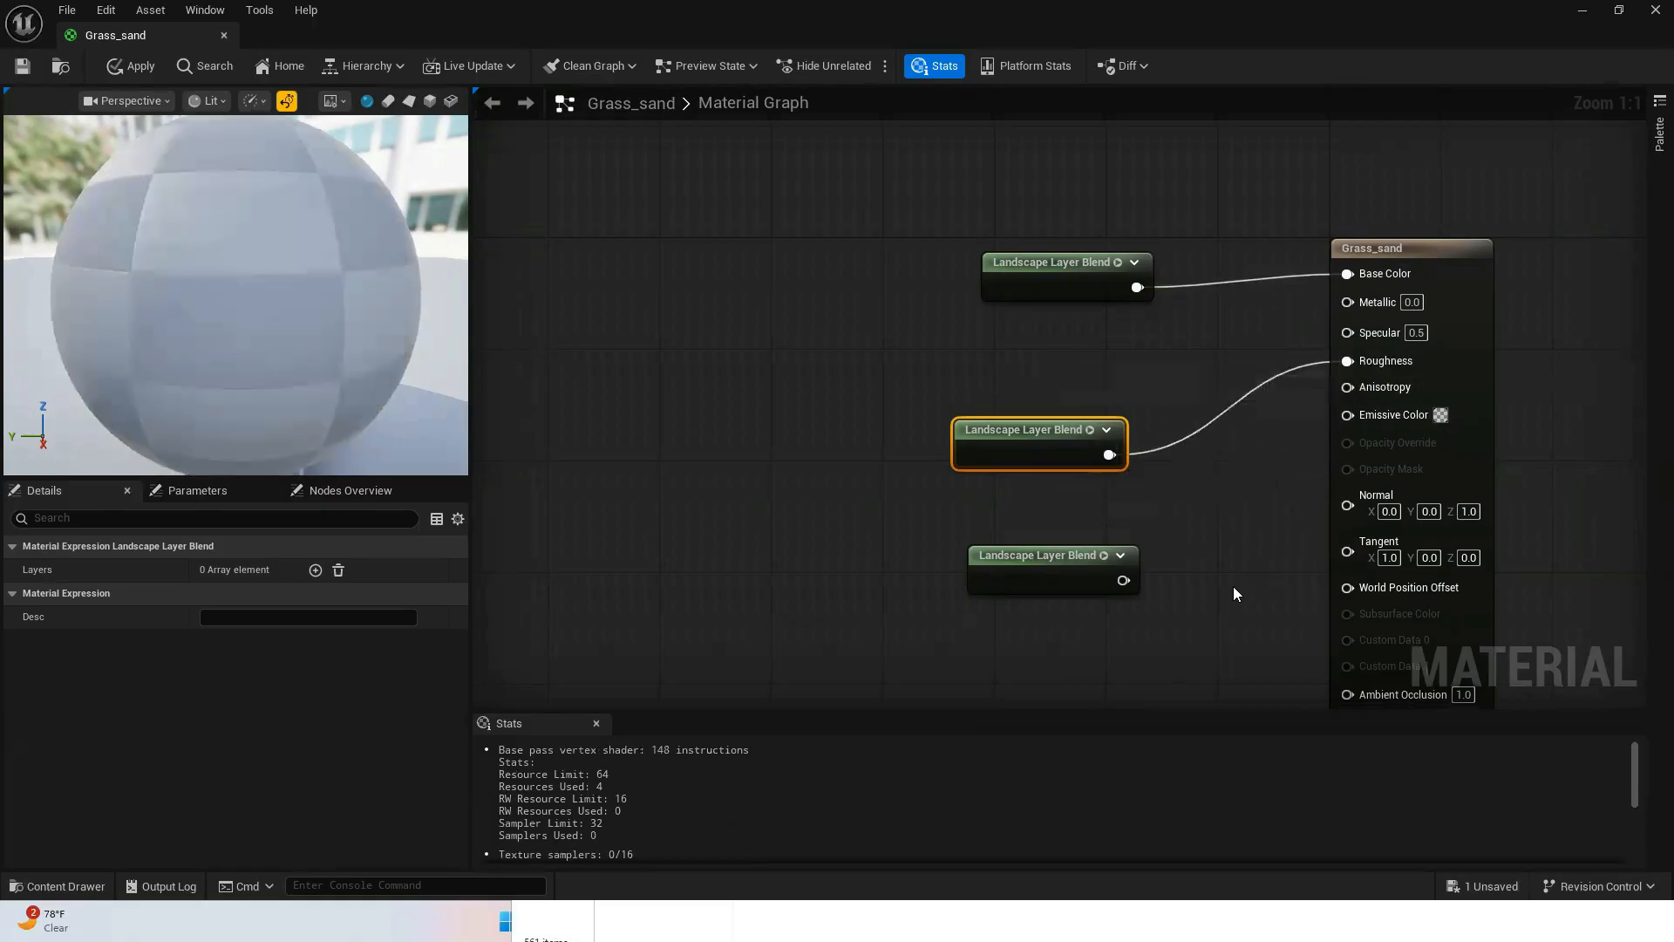
pyautogui.moveTo(1123, 580); pyautogui.dragTo(1351, 504)
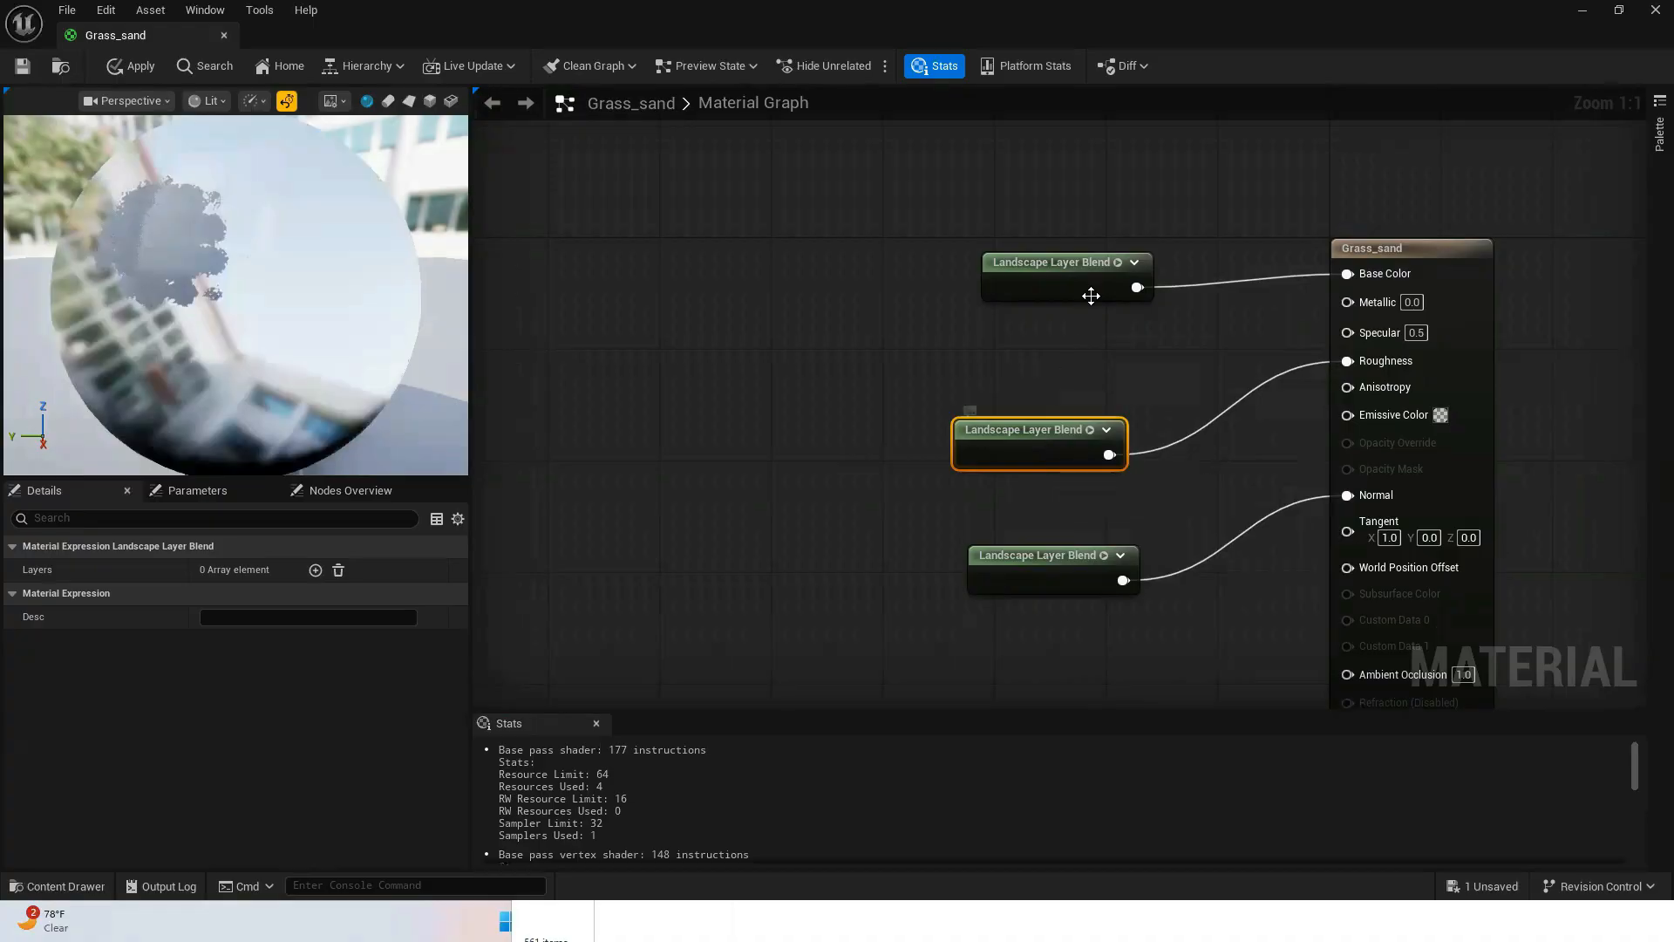
# - Add two layer elements to the Landscape Layer Blend node that feeds Base Color
pyautogui.click(1082, 268)
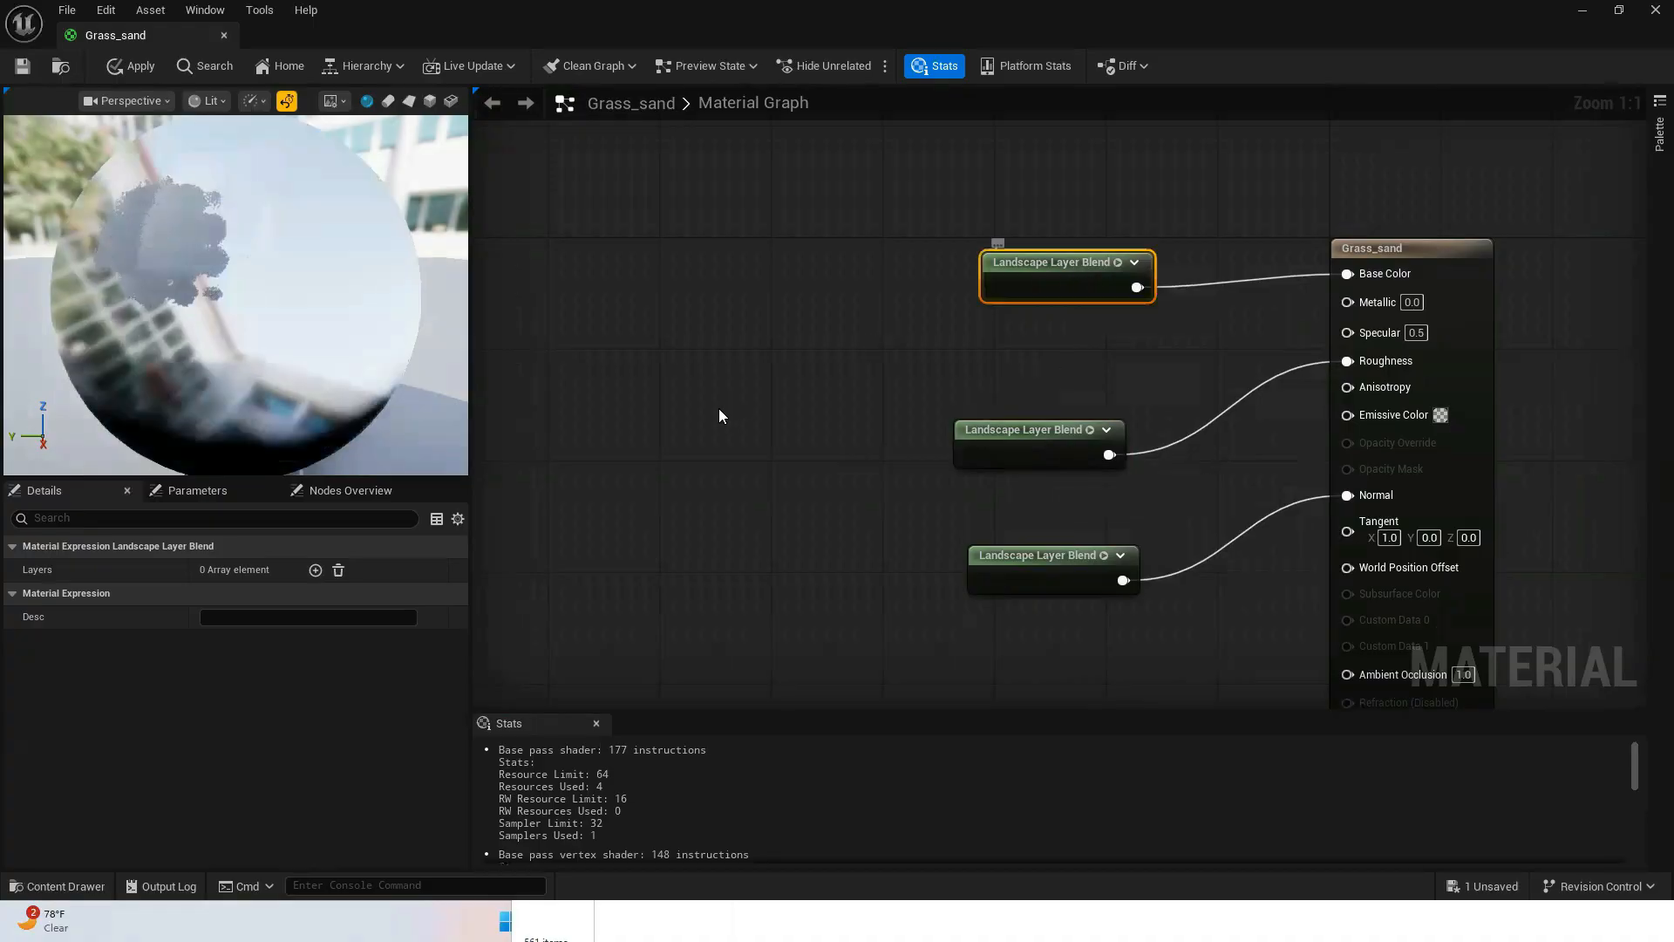
pyautogui.click(315, 572)
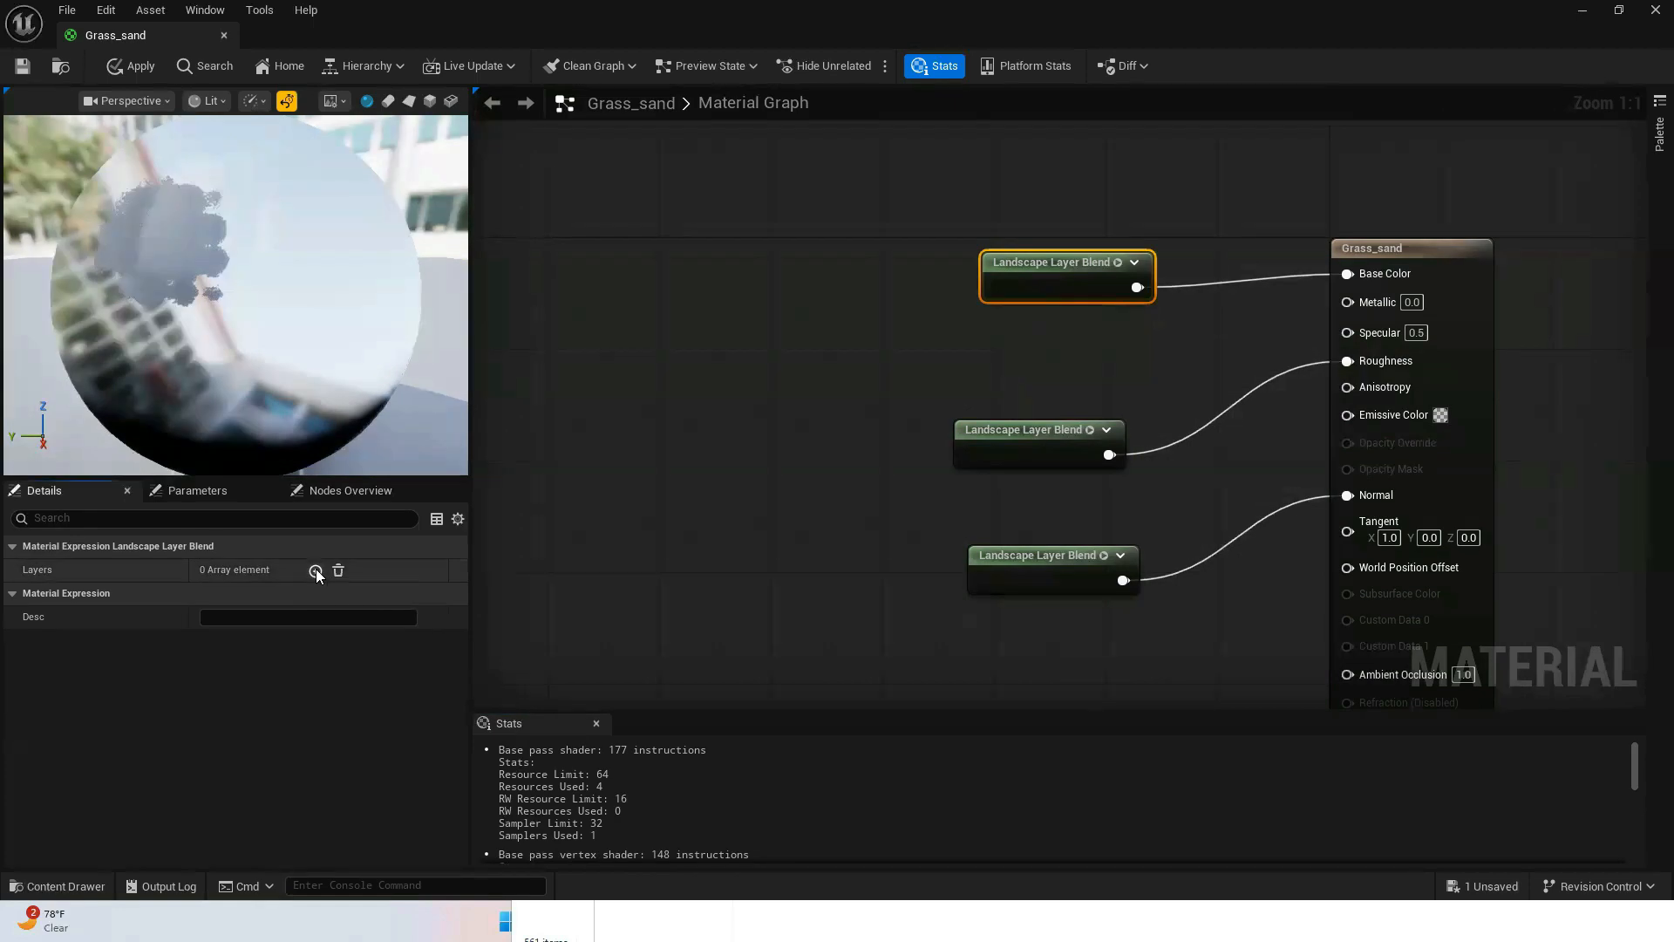
pyautogui.click(314, 571)
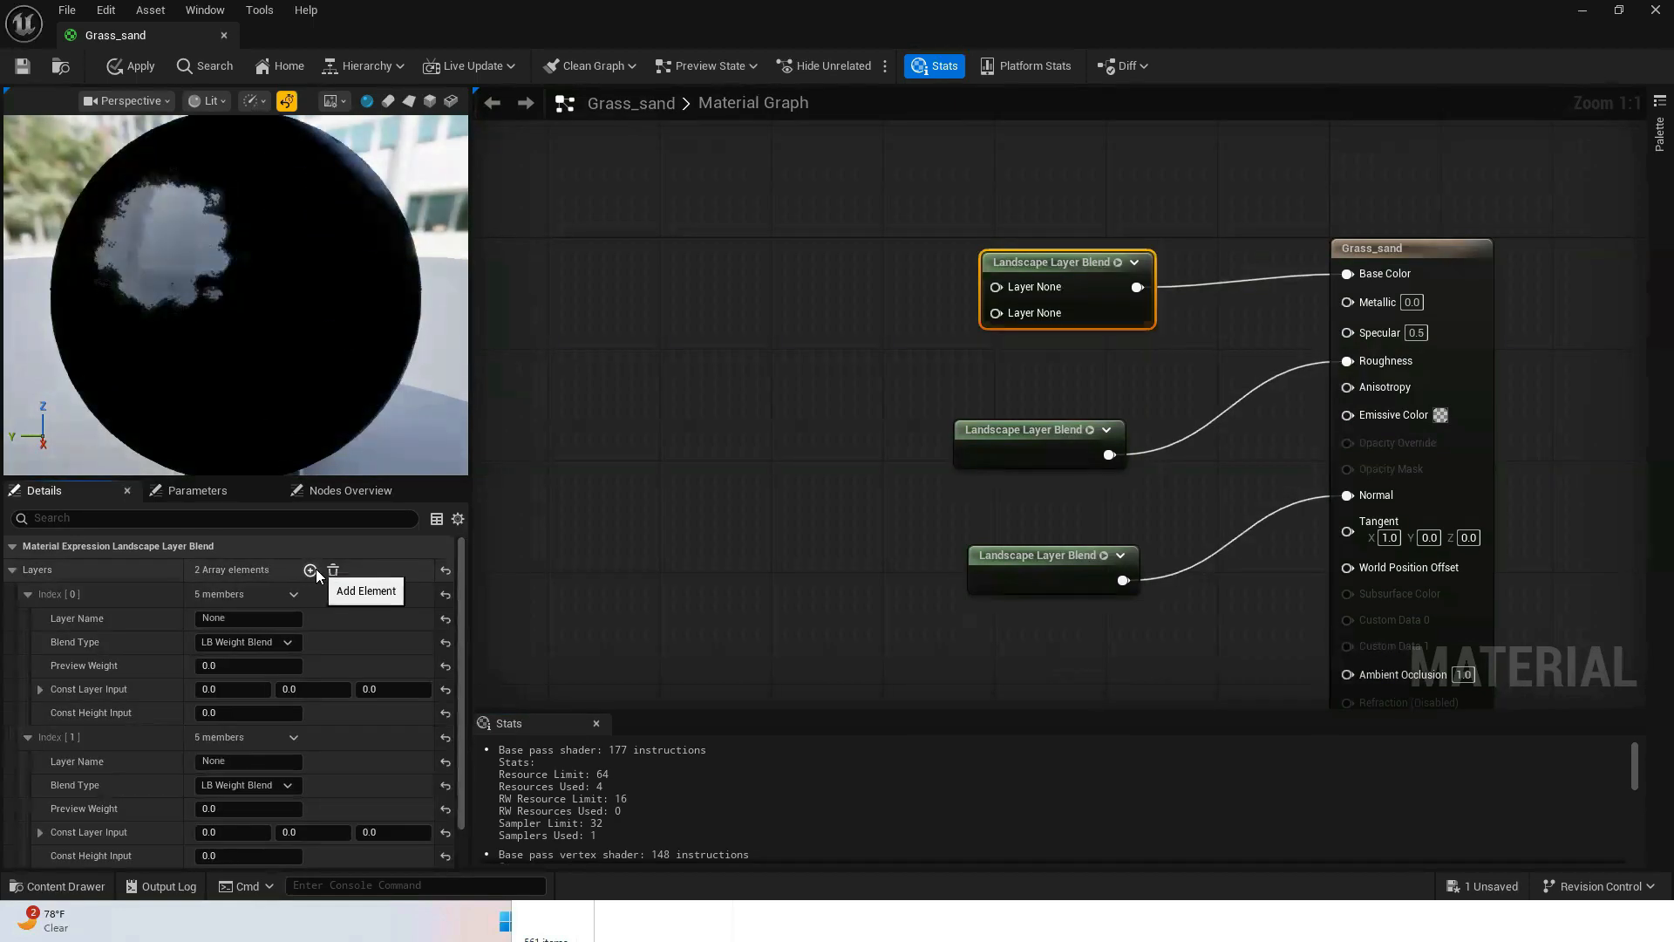
# - Add a third layer element to the Base Color Landscape Layer Blend node and name its first layer Grass
pyautogui.click(314, 571)
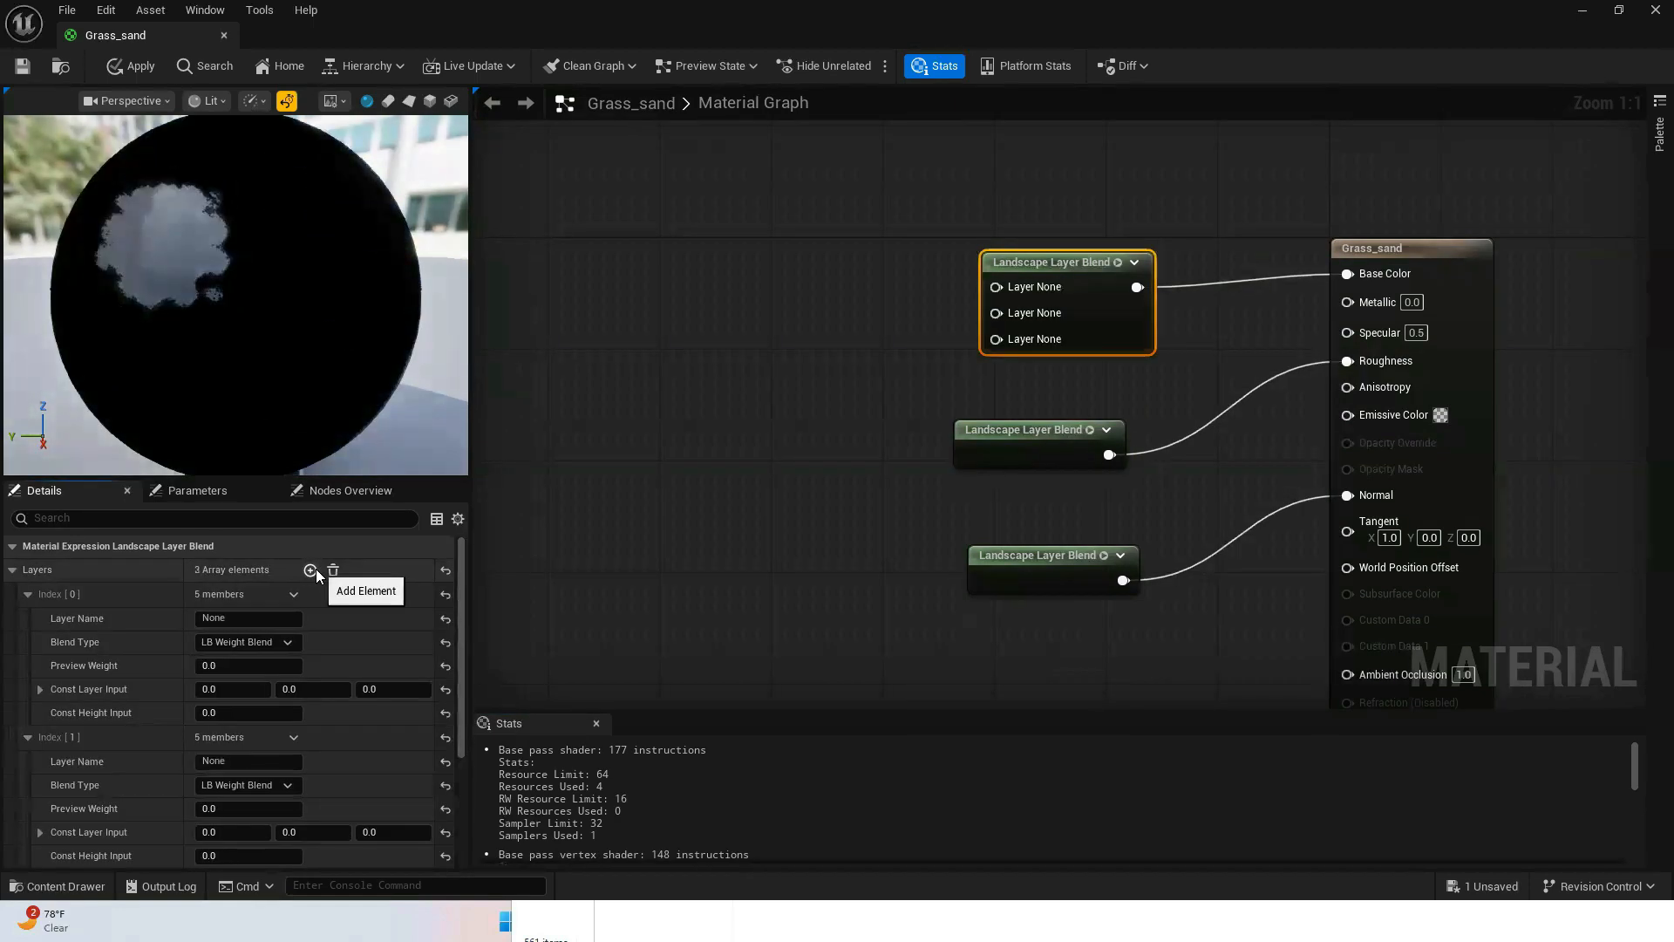
pyautogui.click(243, 617)
pyautogui.moveTo(243, 618); pyautogui.dragTo(136, 615)
pyautogui.write('Grass')
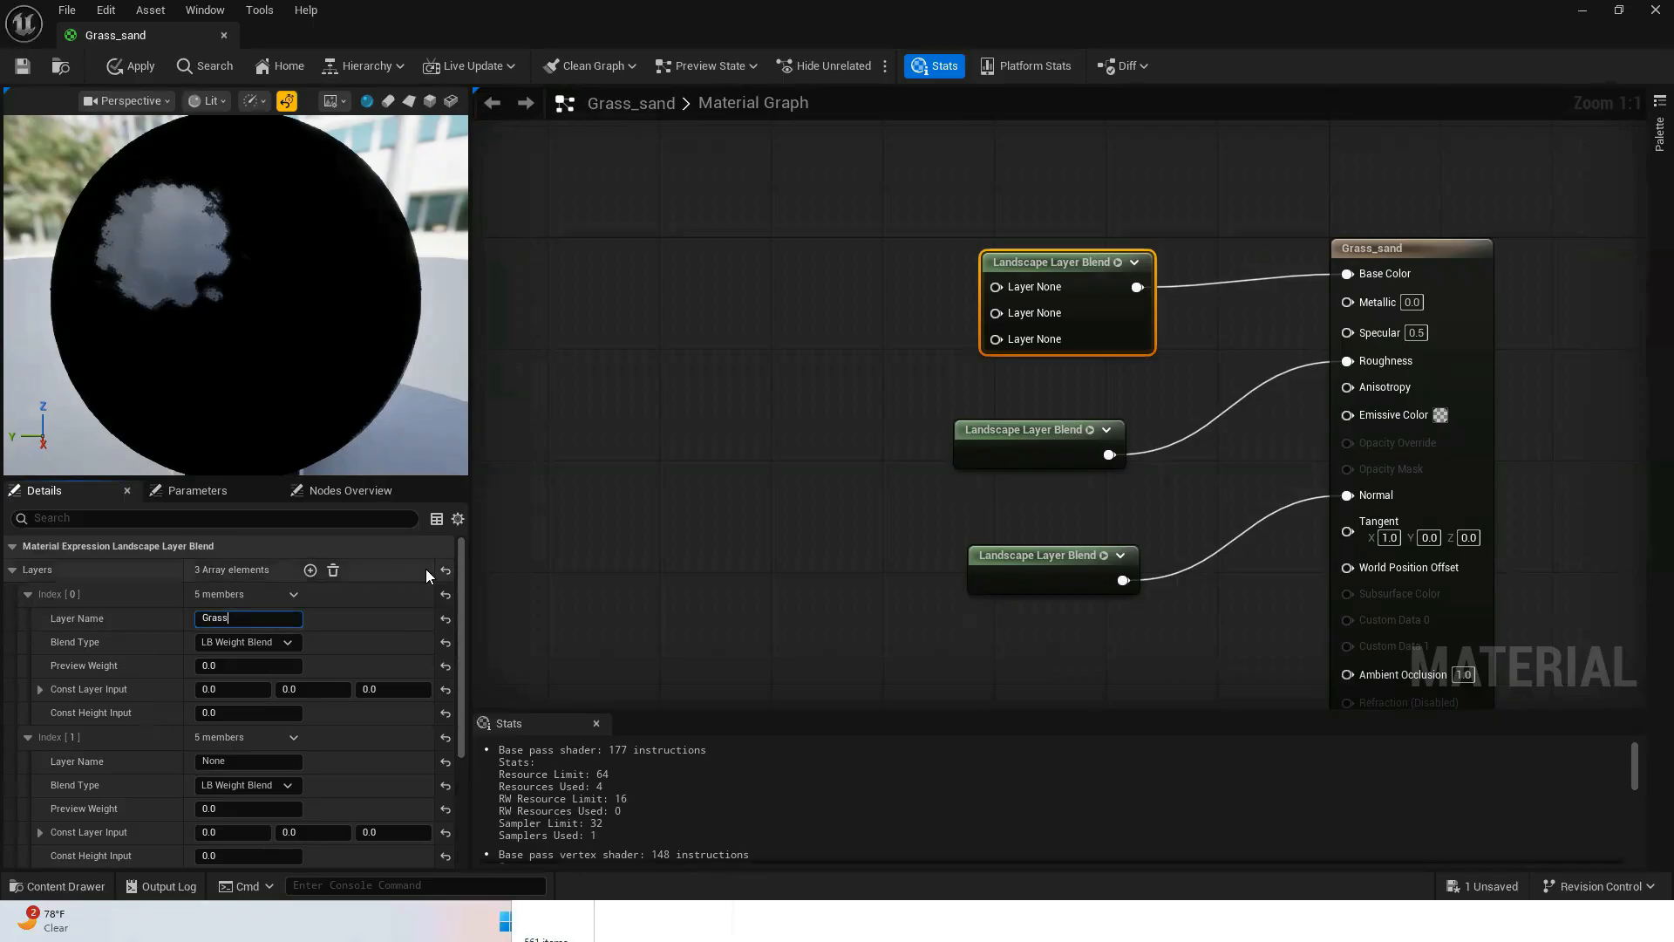
pyautogui.click(738, 541)
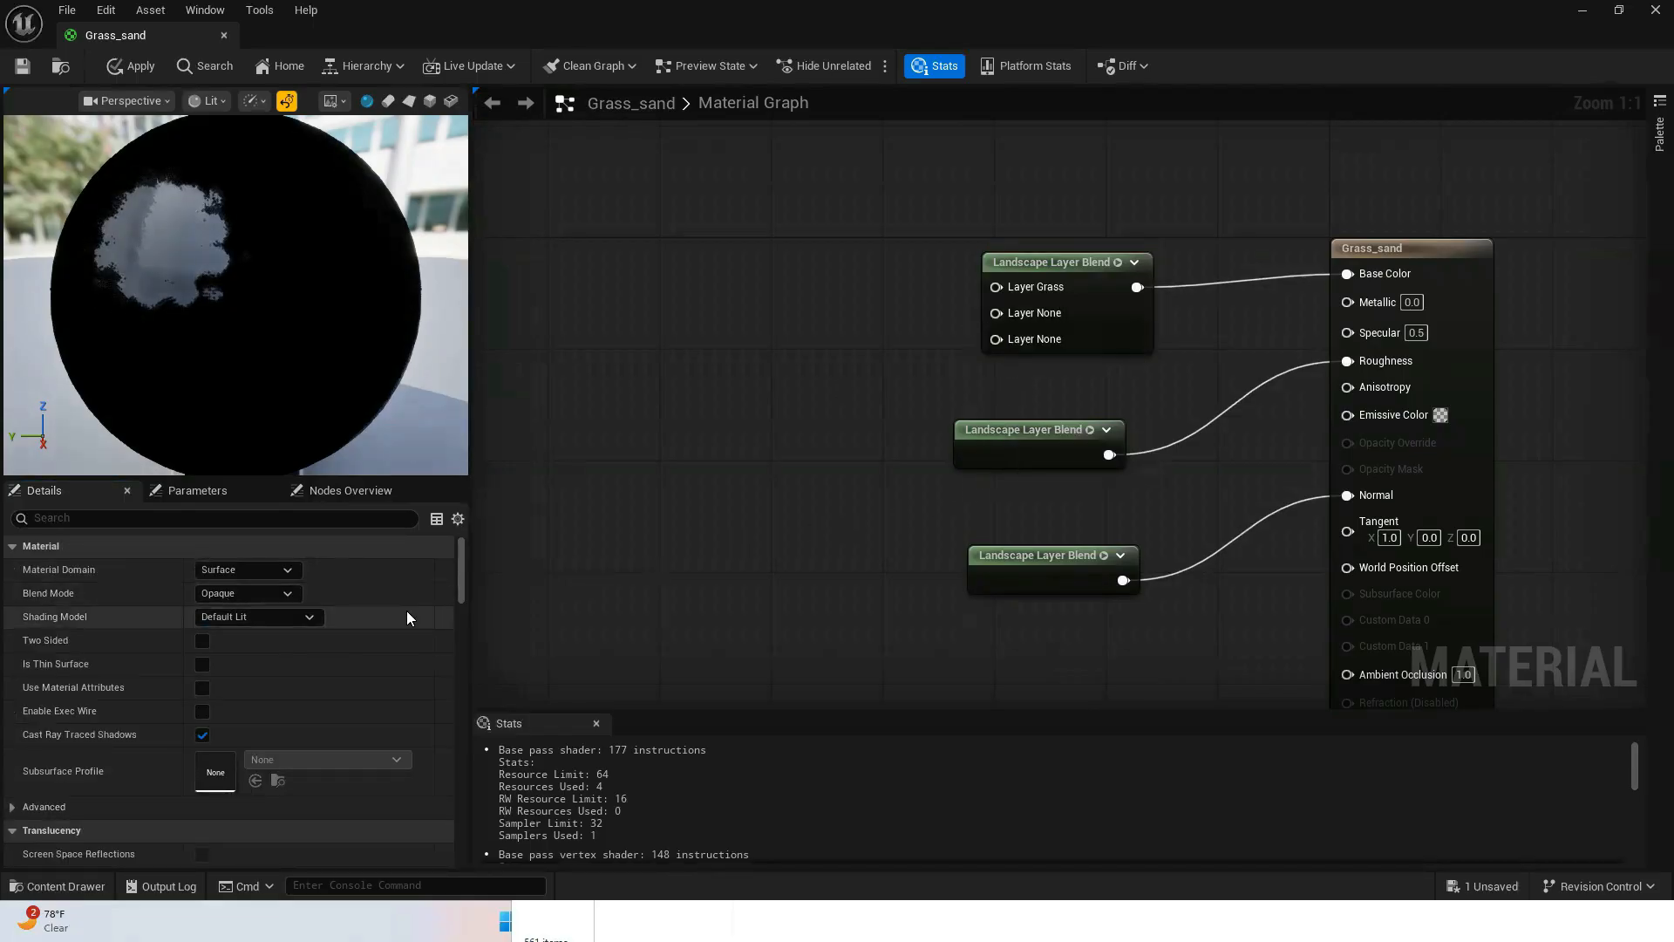
# - Name the second layer of the Base Color Landscape Layer Blend node Gravel
pyautogui.click(1058, 309)
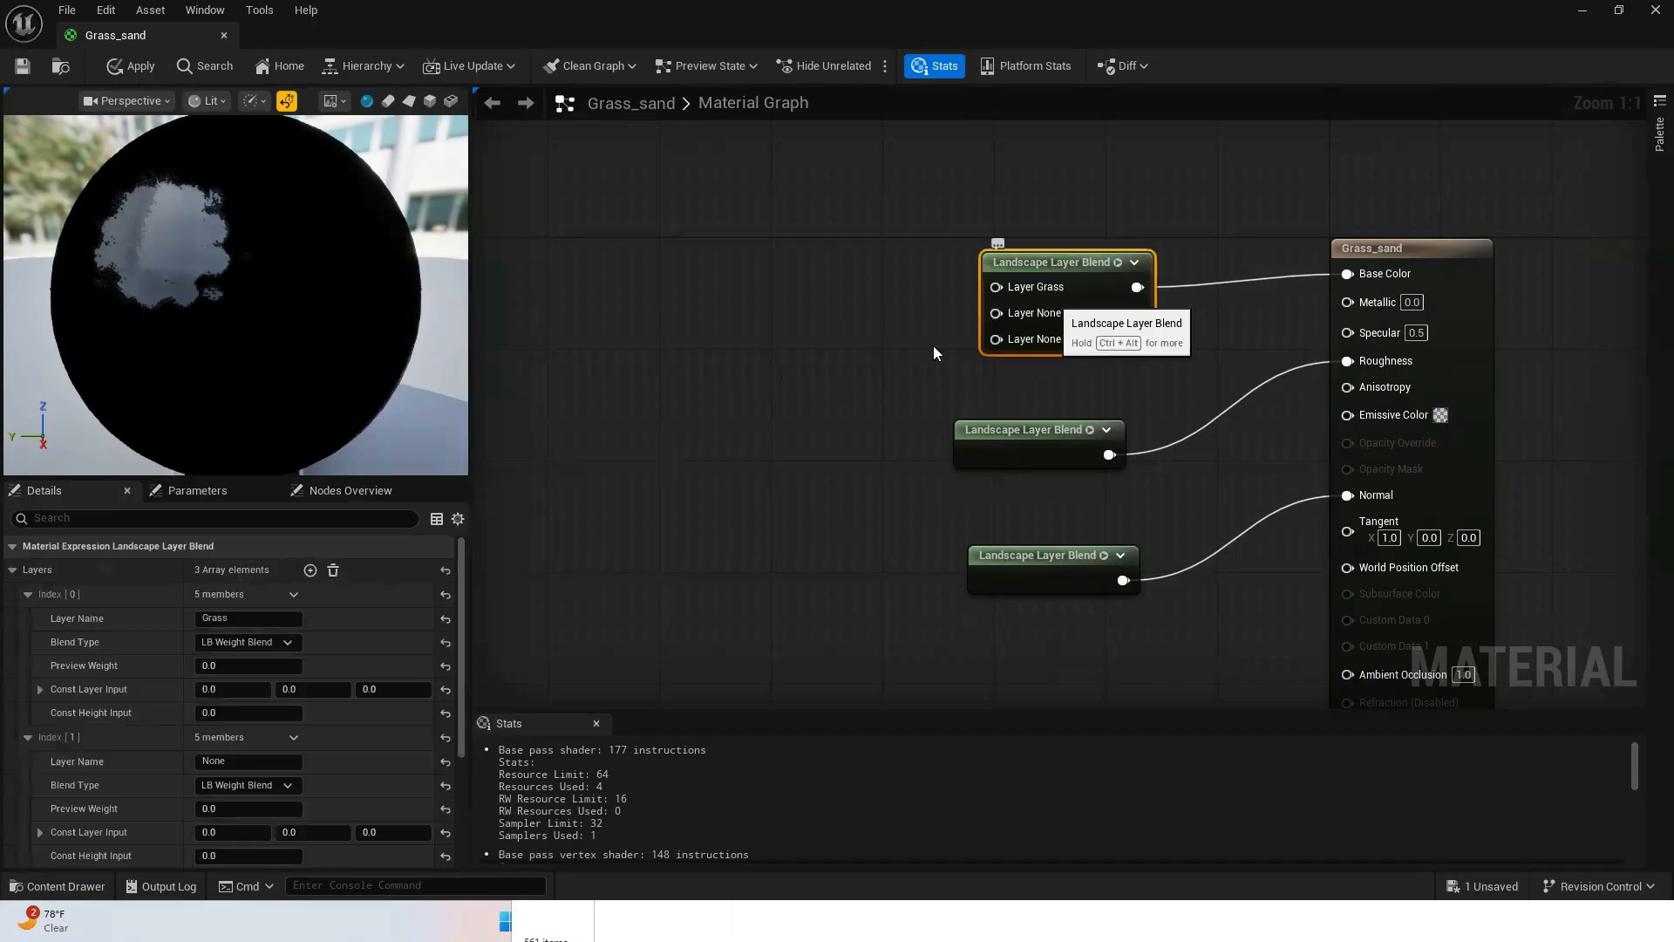
pyautogui.moveTo(461, 586); pyautogui.dragTo(454, 647)
pyautogui.click(237, 652)
pyautogui.doubleClick(237, 652)
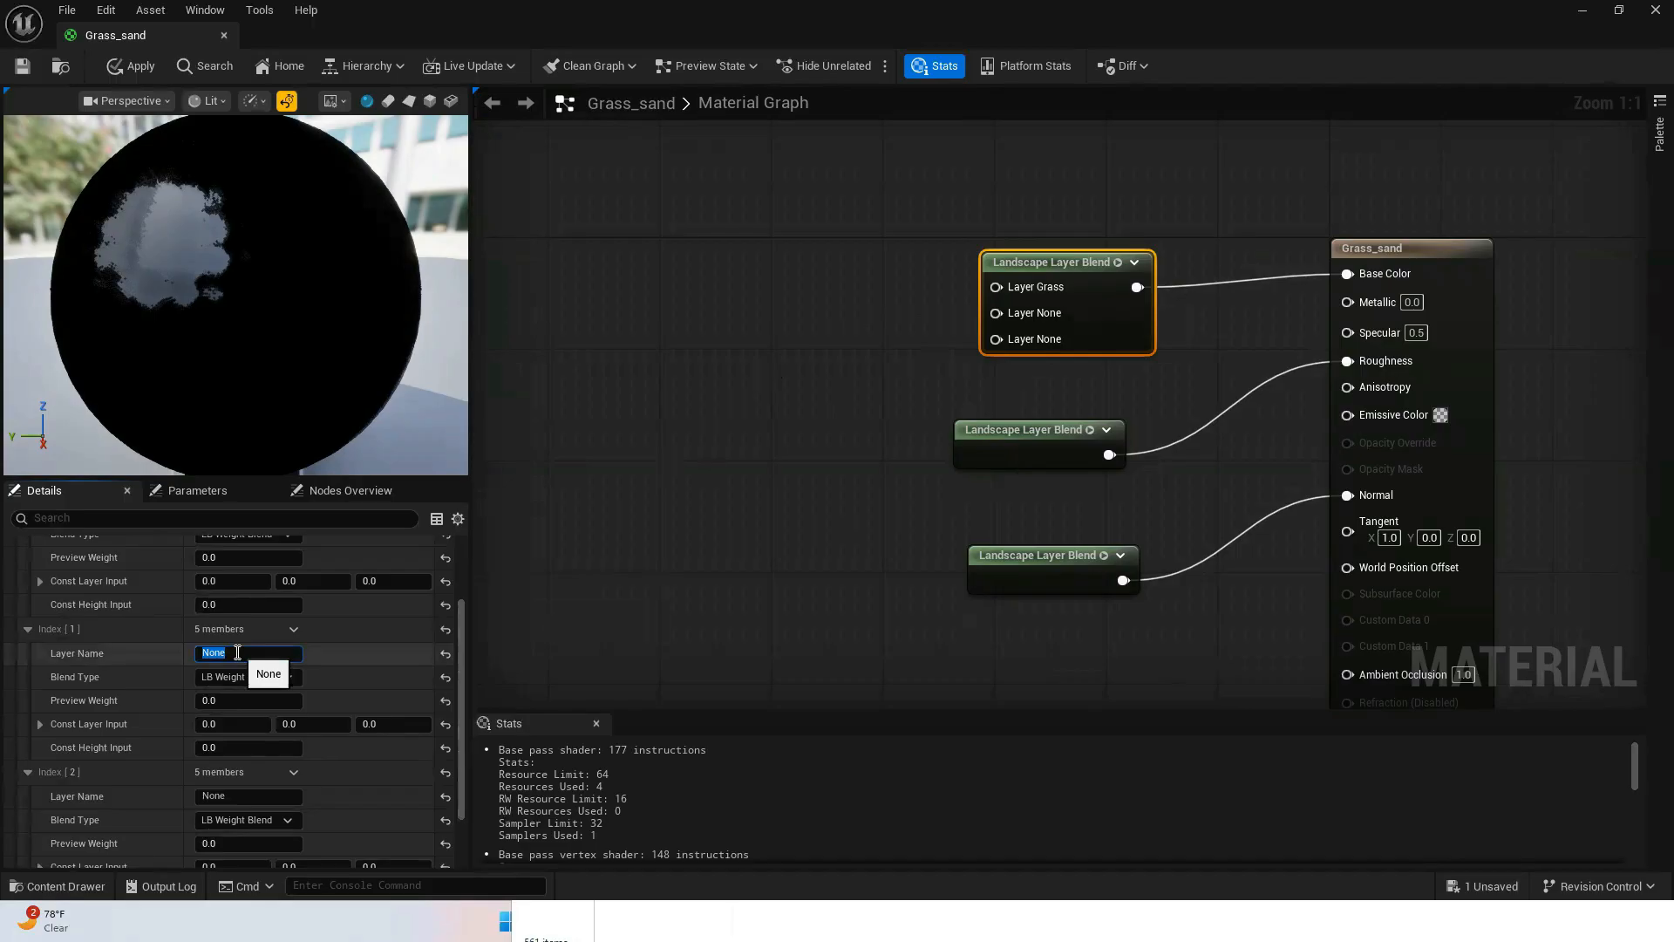
pyautogui.write('Gravel')
pyautogui.click(745, 602)
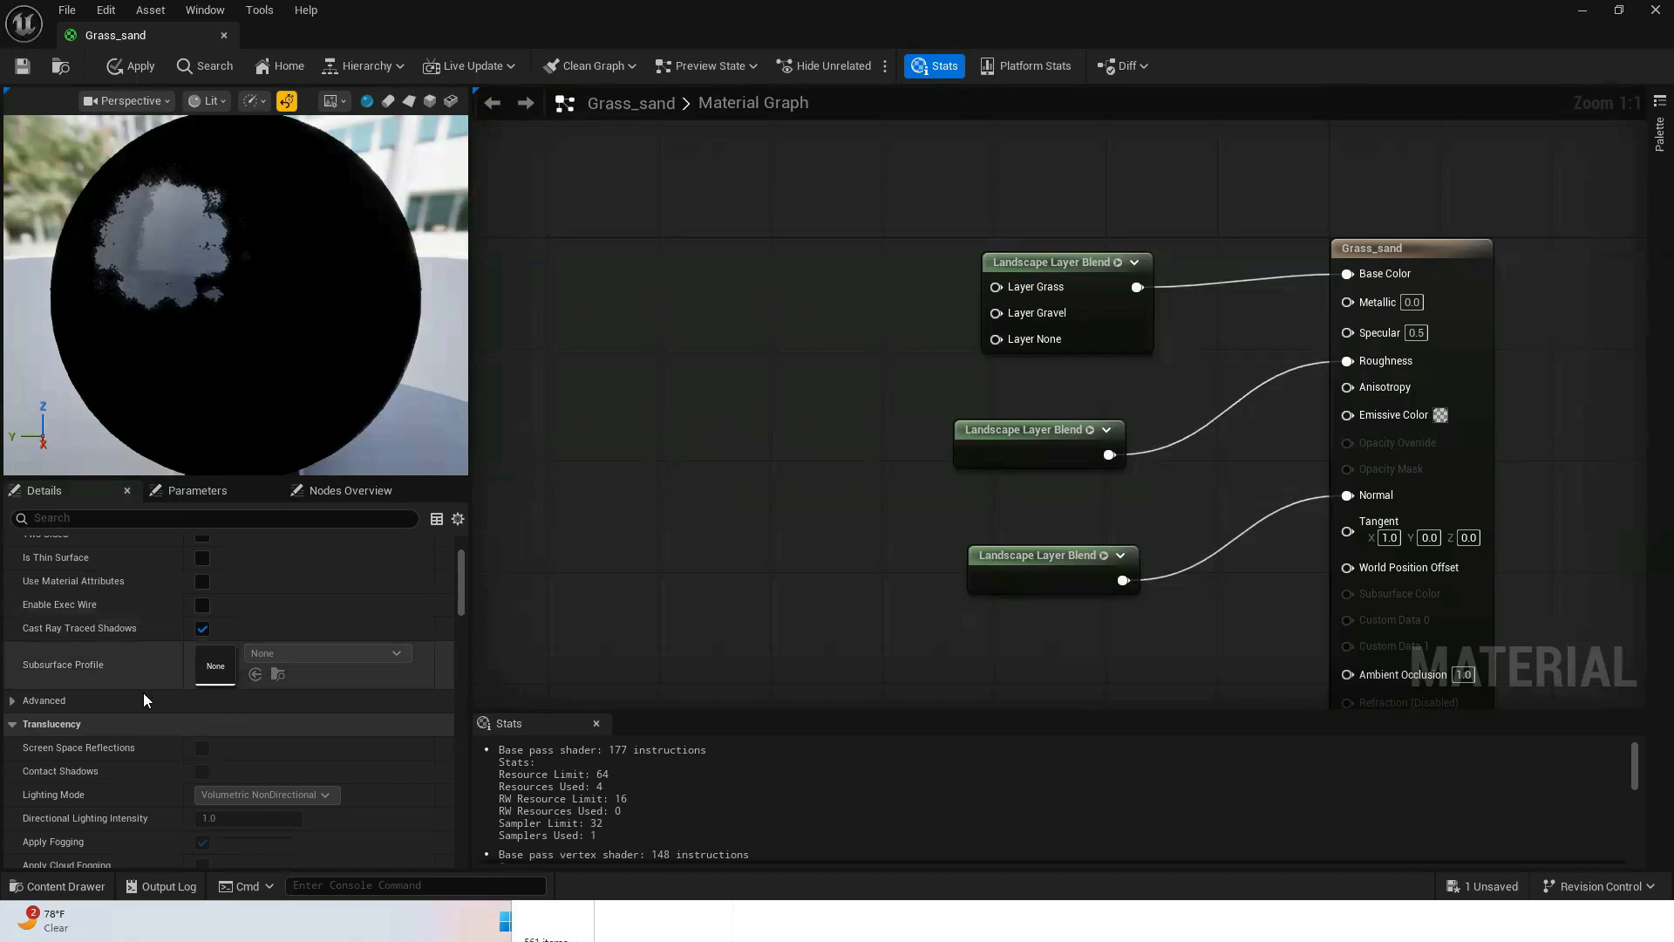
# - Name the third layer of the Base Color Landscape Layer Blend node Sand
pyautogui.scroll(1, 277, 659)
pyautogui.scroll(3, 277, 657)
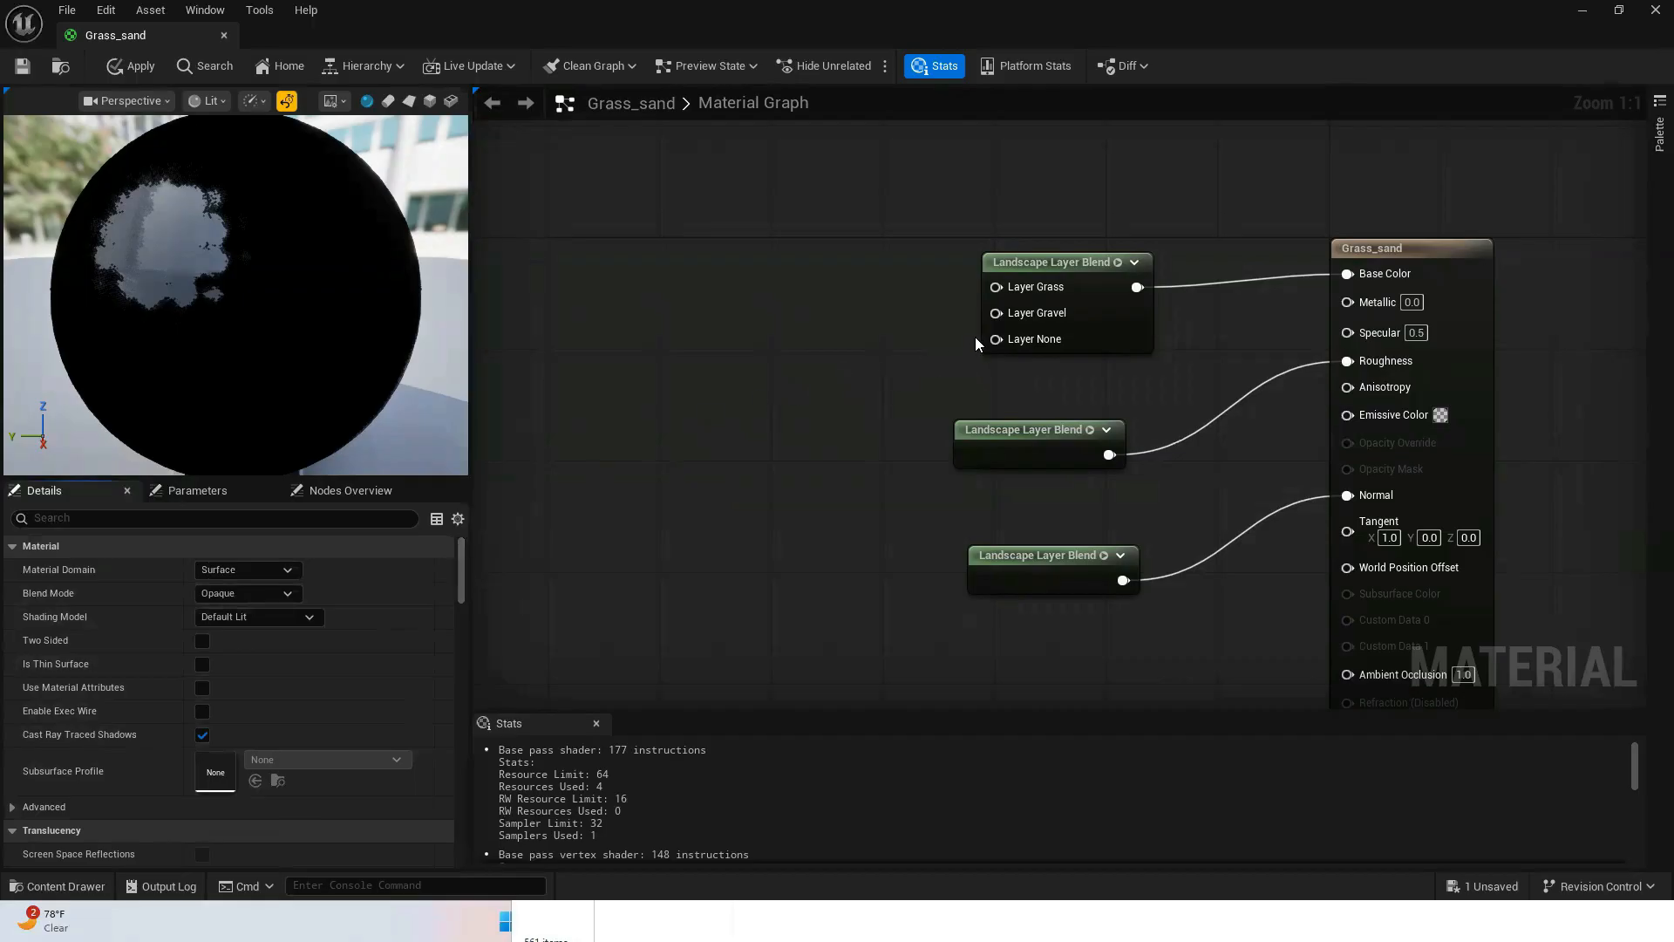
pyautogui.click(1075, 322)
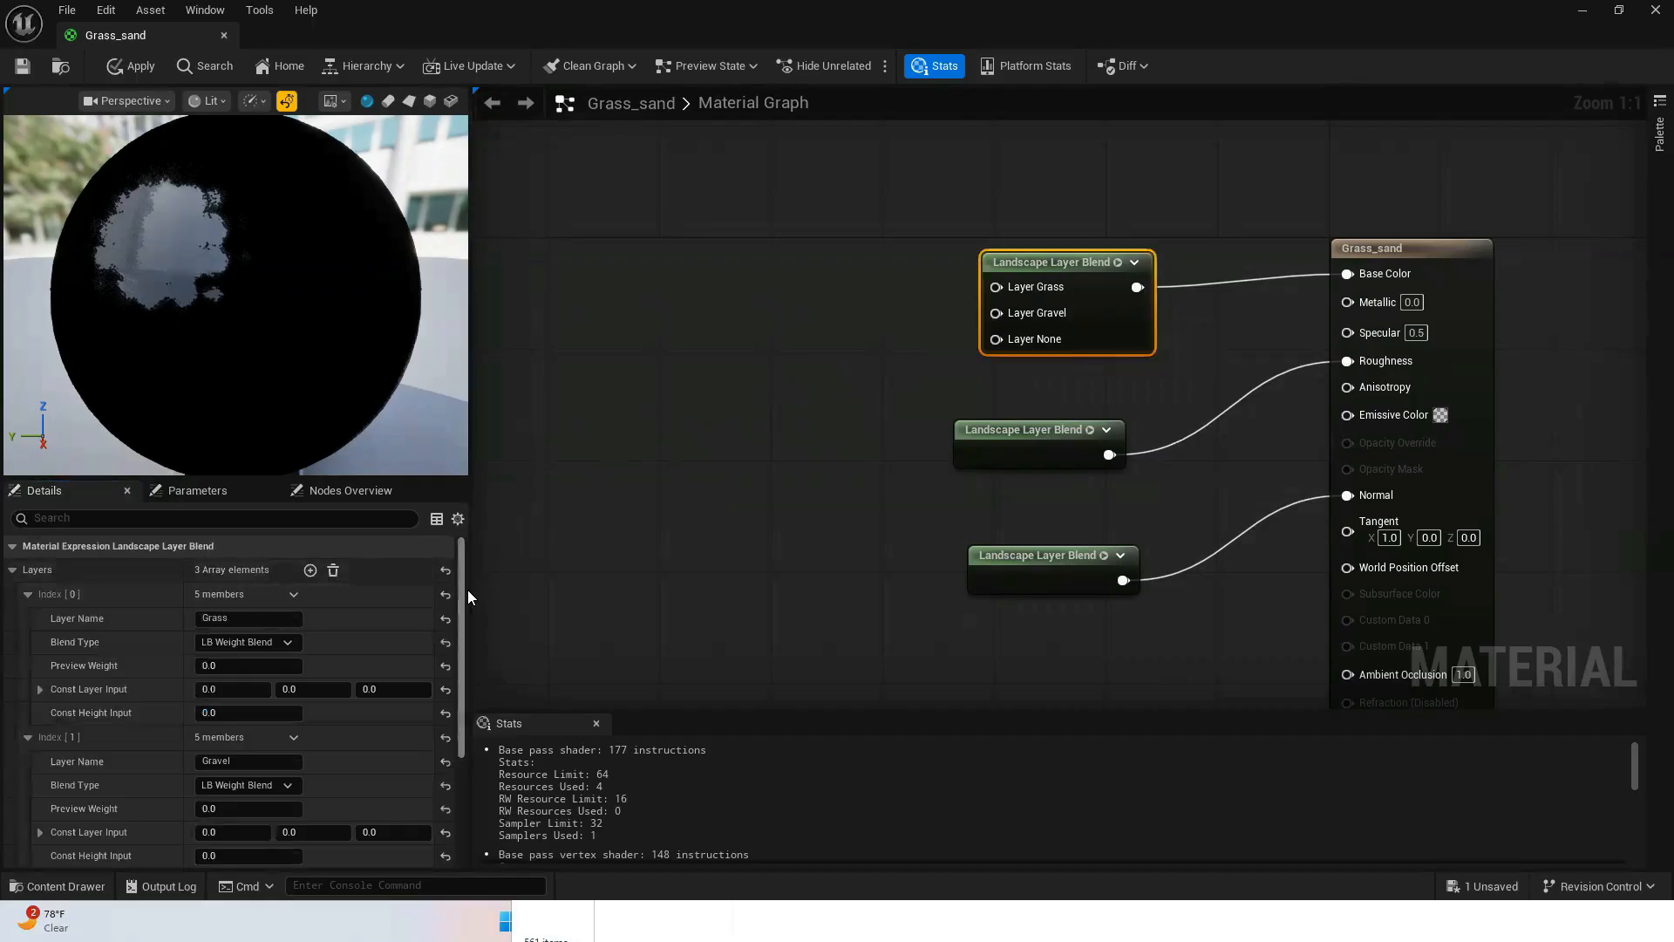
pyautogui.scroll(-3, 454, 647)
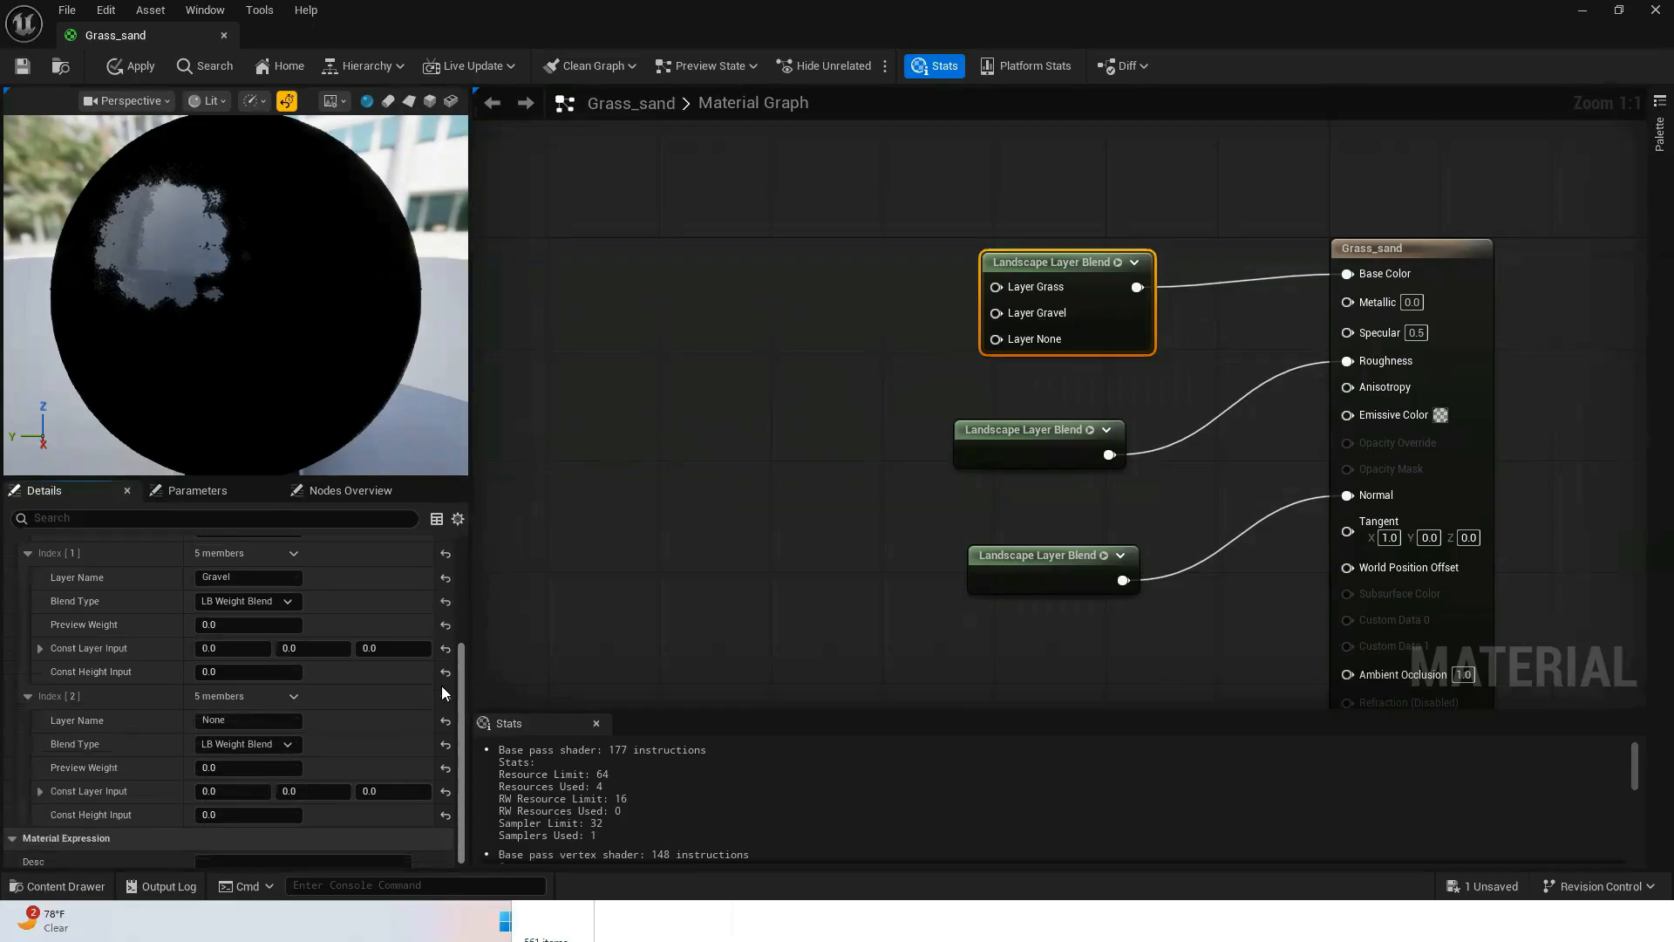
pyautogui.click(208, 715)
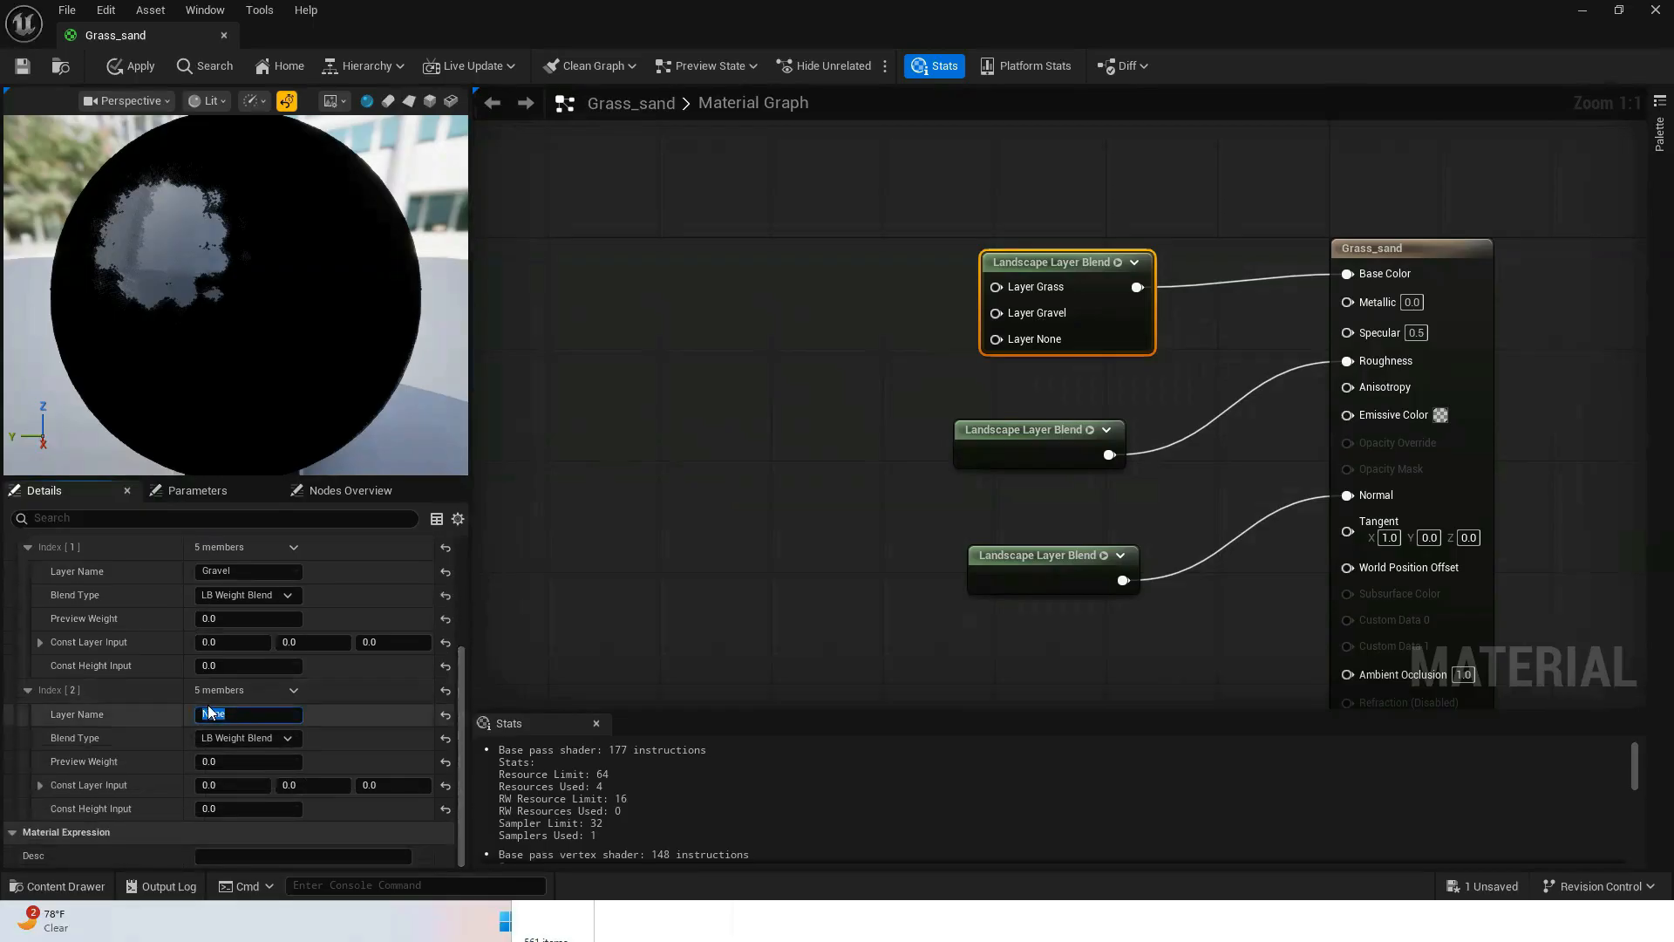
pyautogui.press('Return')
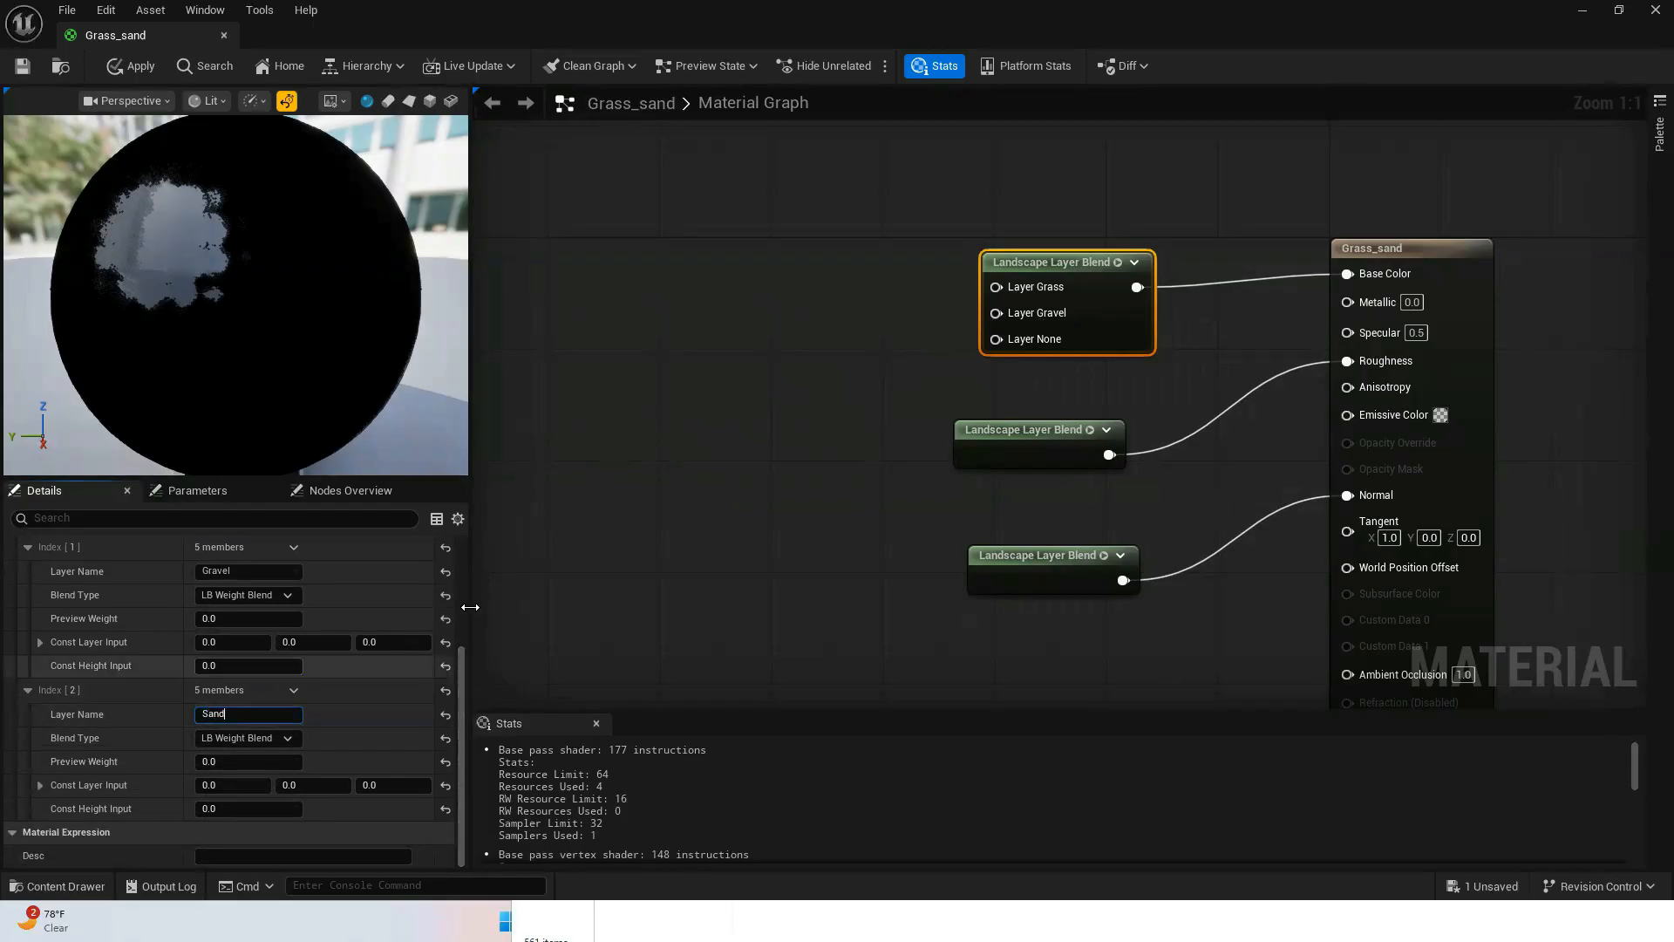
pyautogui.click(627, 551)
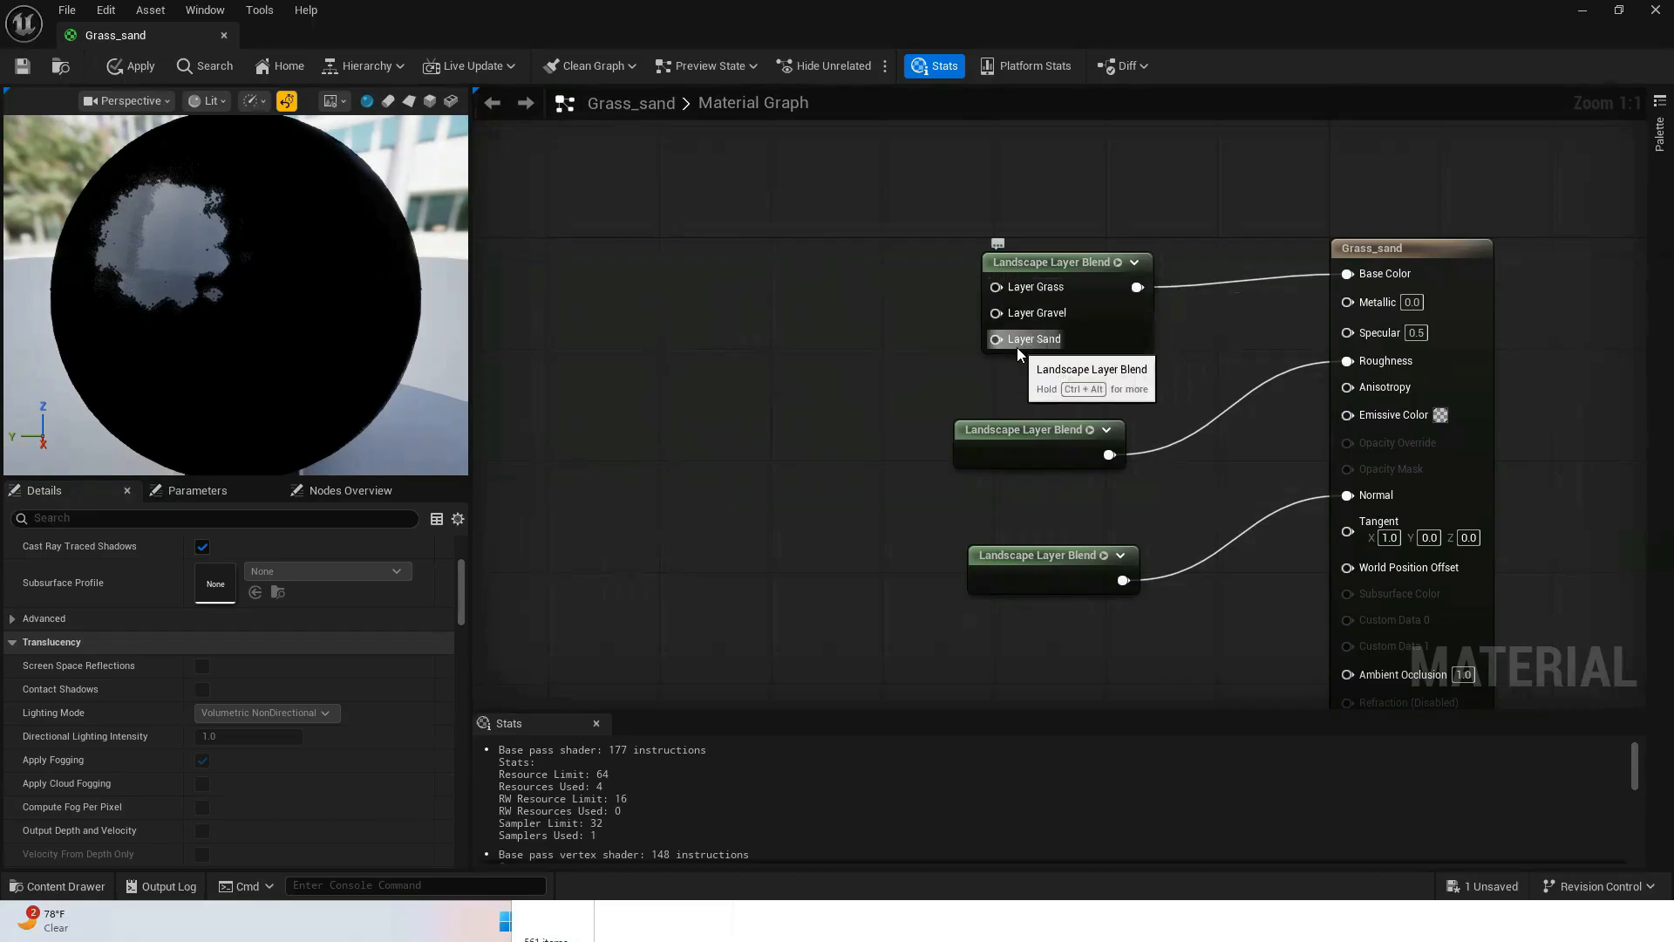
# - Delete the two empty Landscape Layer Blend nodes that feed Roughness and Normal
pyautogui.click(986, 443)
pyautogui.press('Delete')
pyautogui.click(1009, 553)
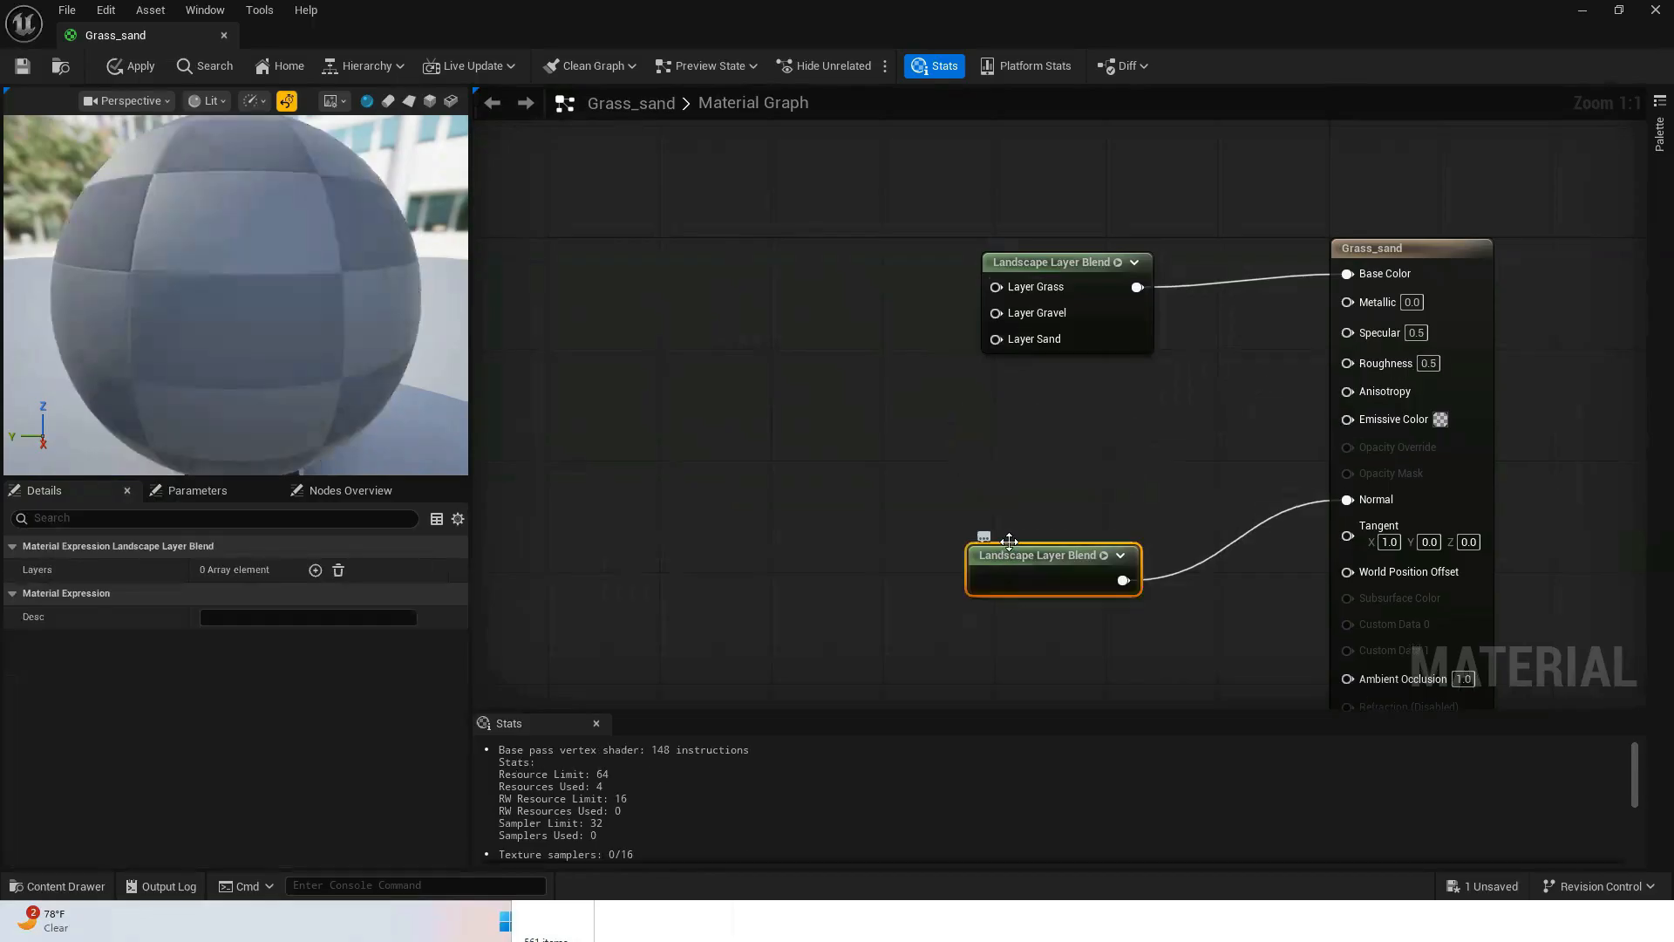
pyautogui.press('Delete')
# - Duplicate the three-layer Landscape Layer Blend node twice below the original and connect the copies to Roughness and Normal
pyautogui.click(1108, 321)
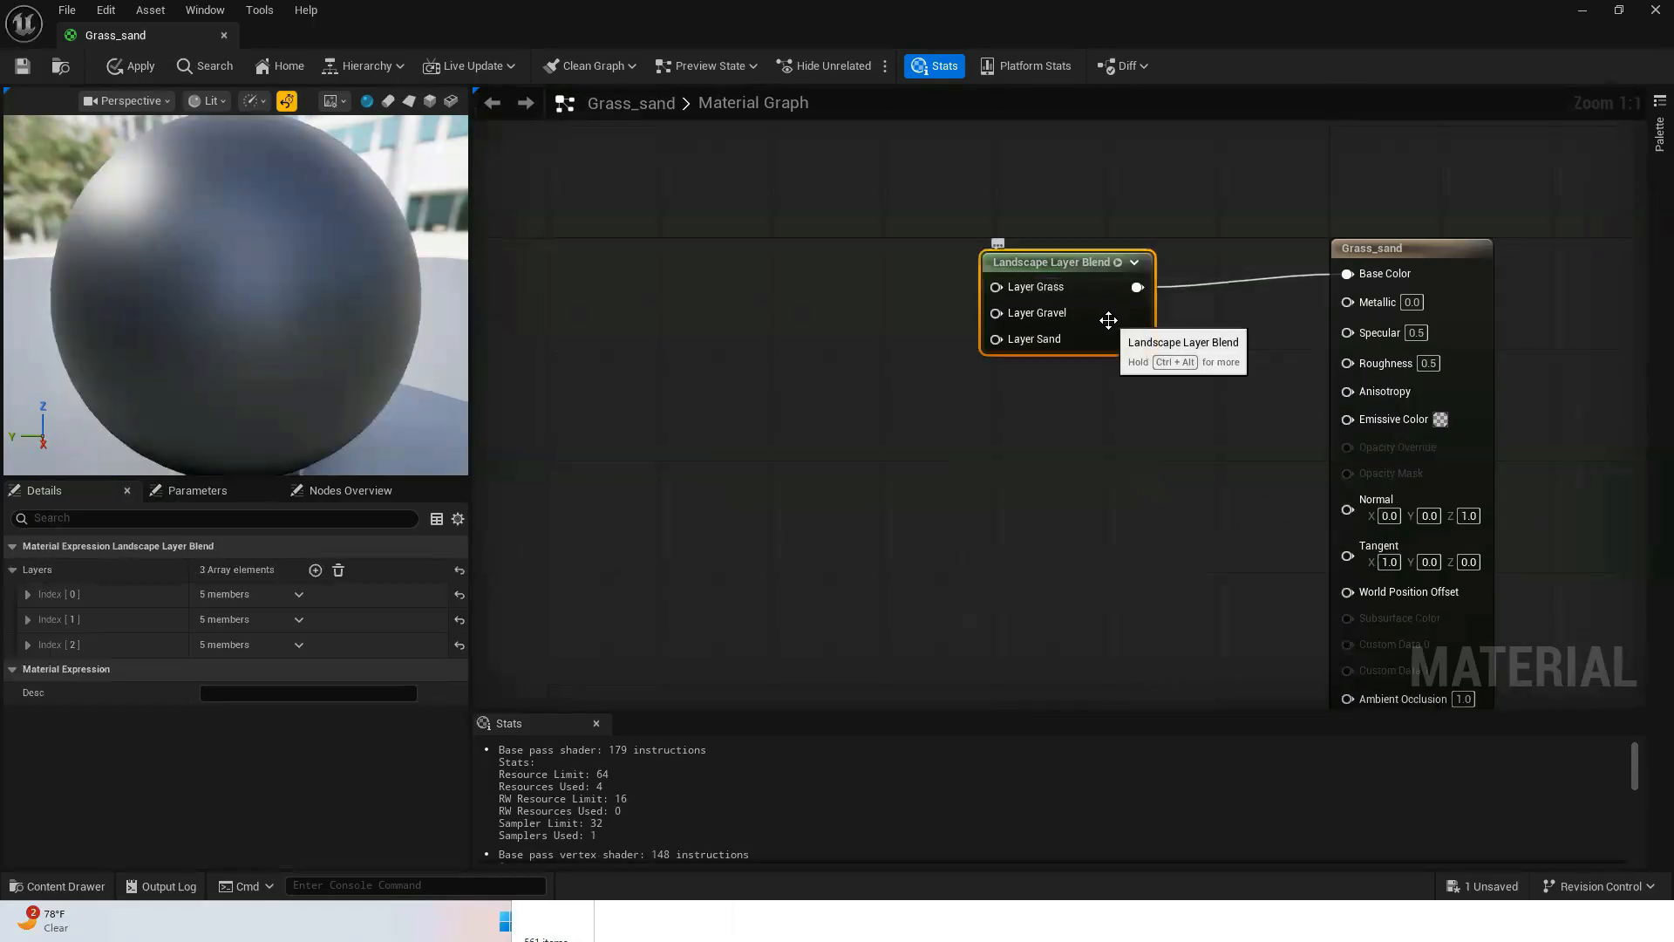
pyautogui.hotkey('ctrl', 'd')
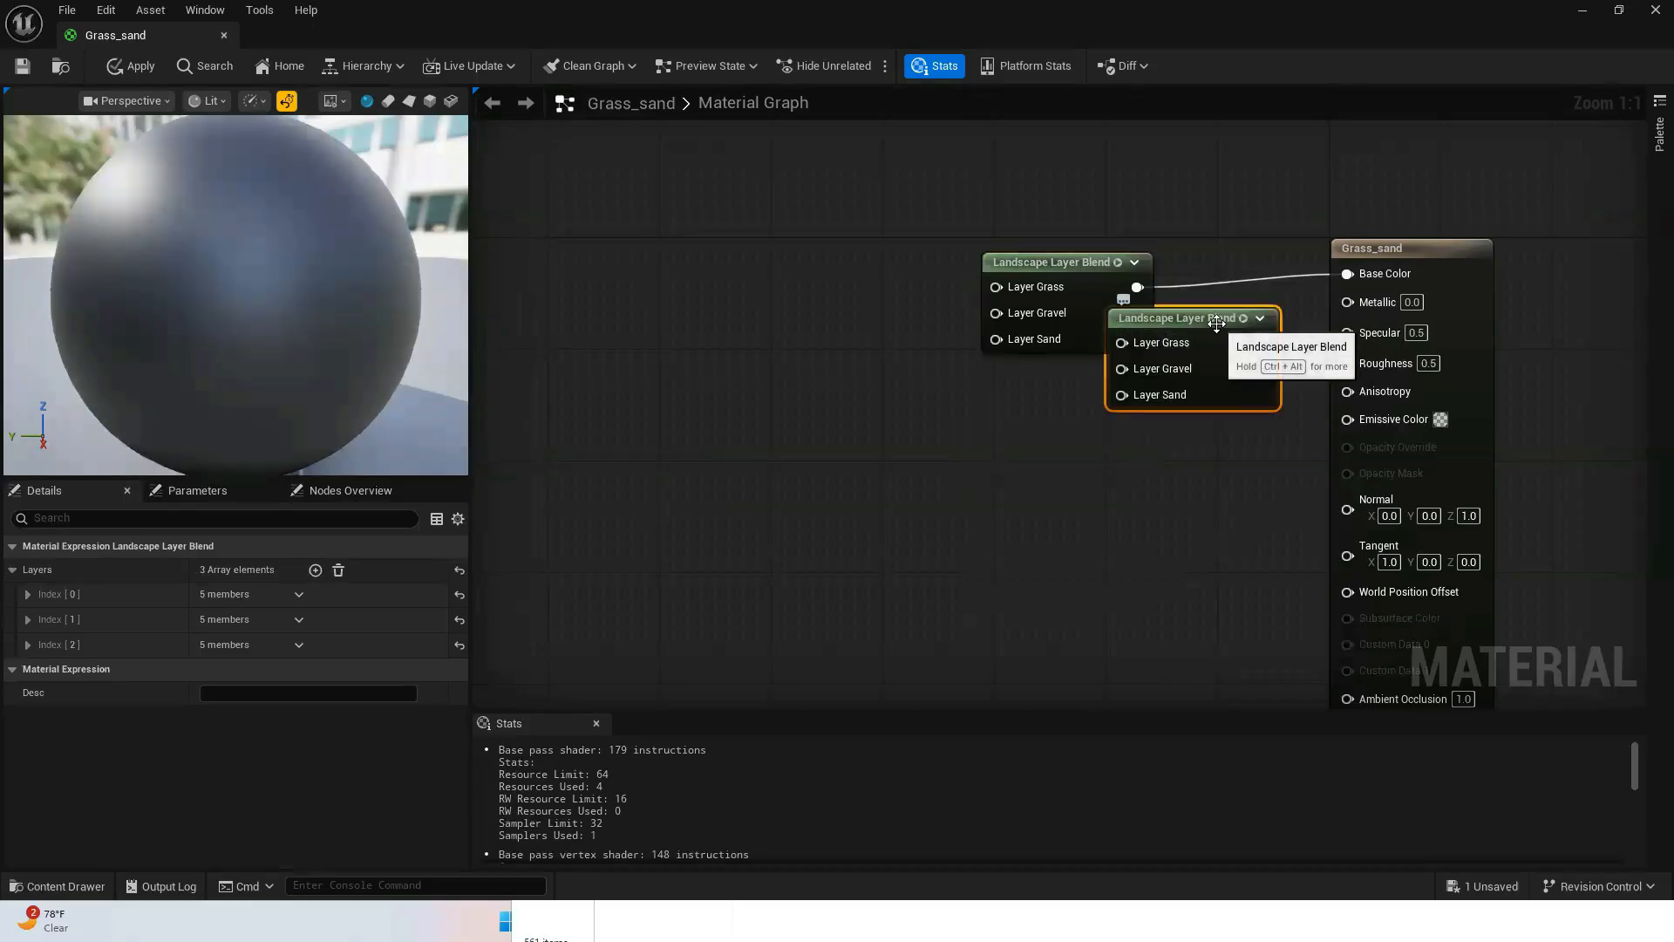
pyautogui.moveTo(1137, 412); pyautogui.dragTo(1014, 540)
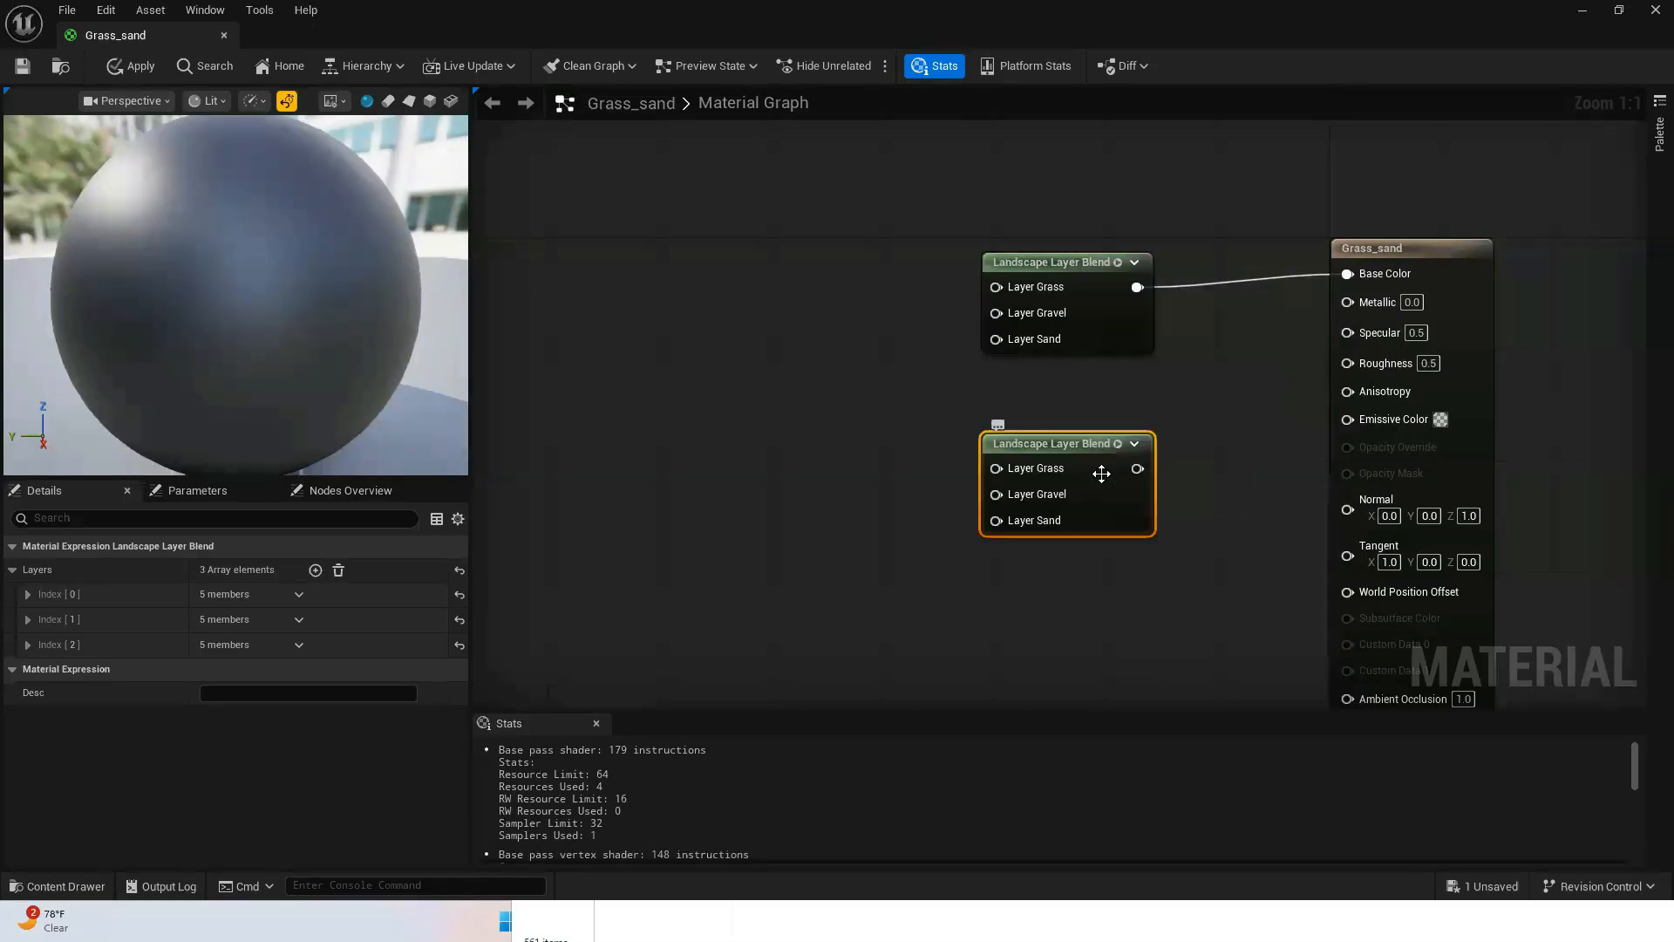
pyautogui.hotkey('ctrl', 'd')
pyautogui.moveTo(1188, 464); pyautogui.dragTo(1034, 658)
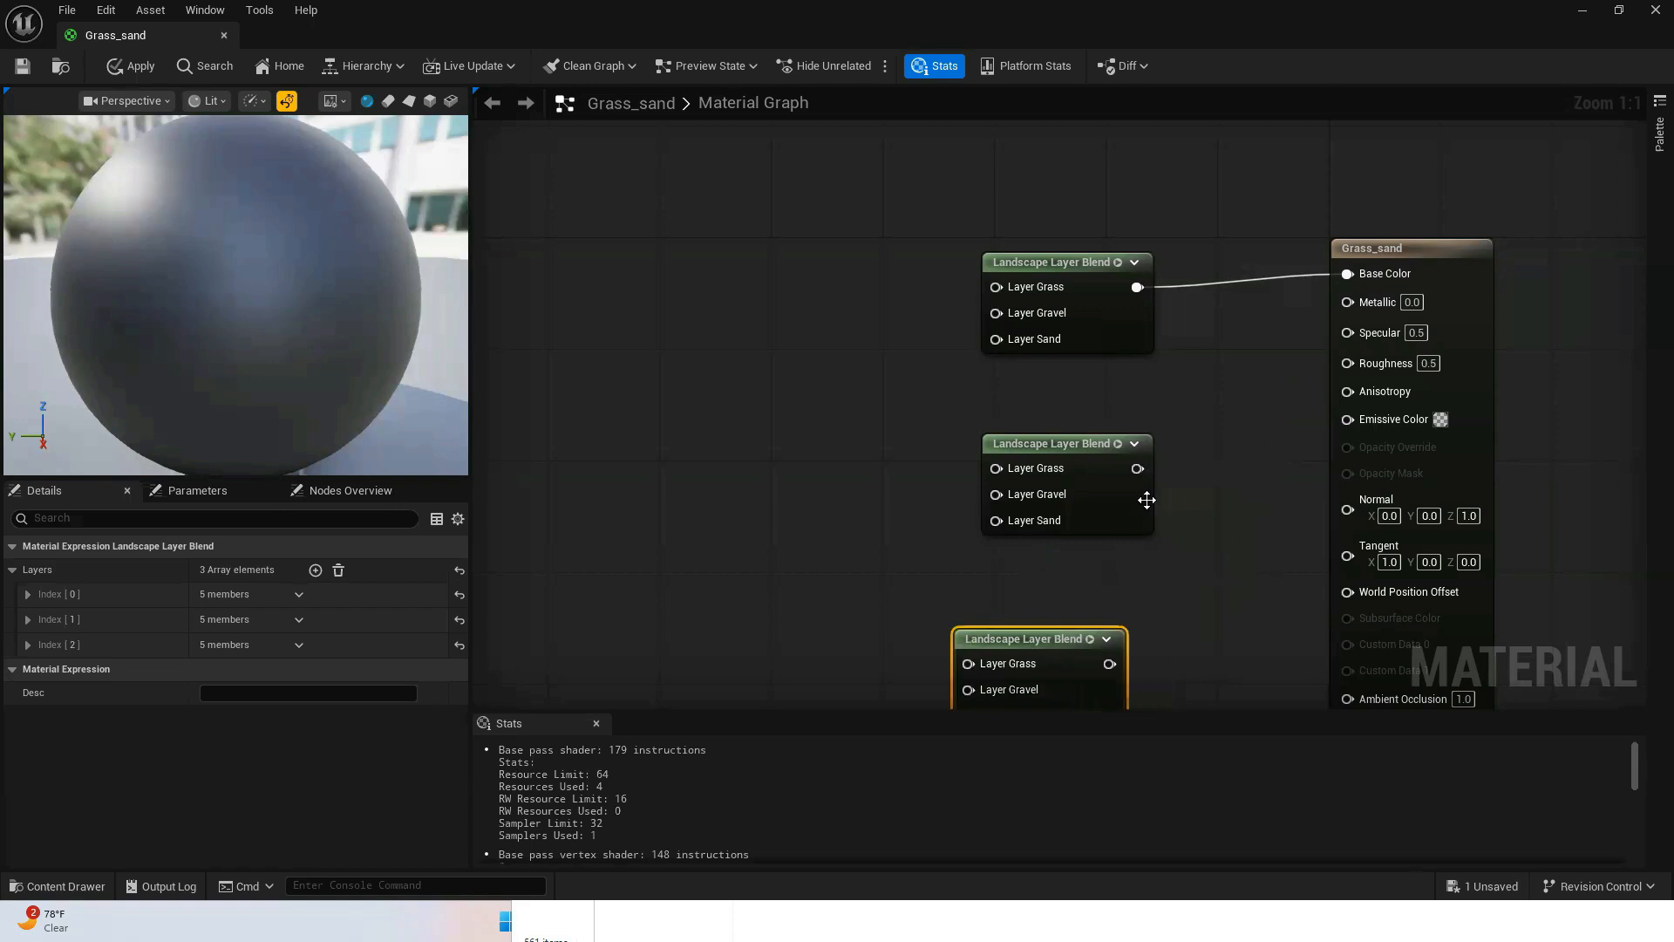
pyautogui.moveTo(1137, 468); pyautogui.dragTo(1352, 360)
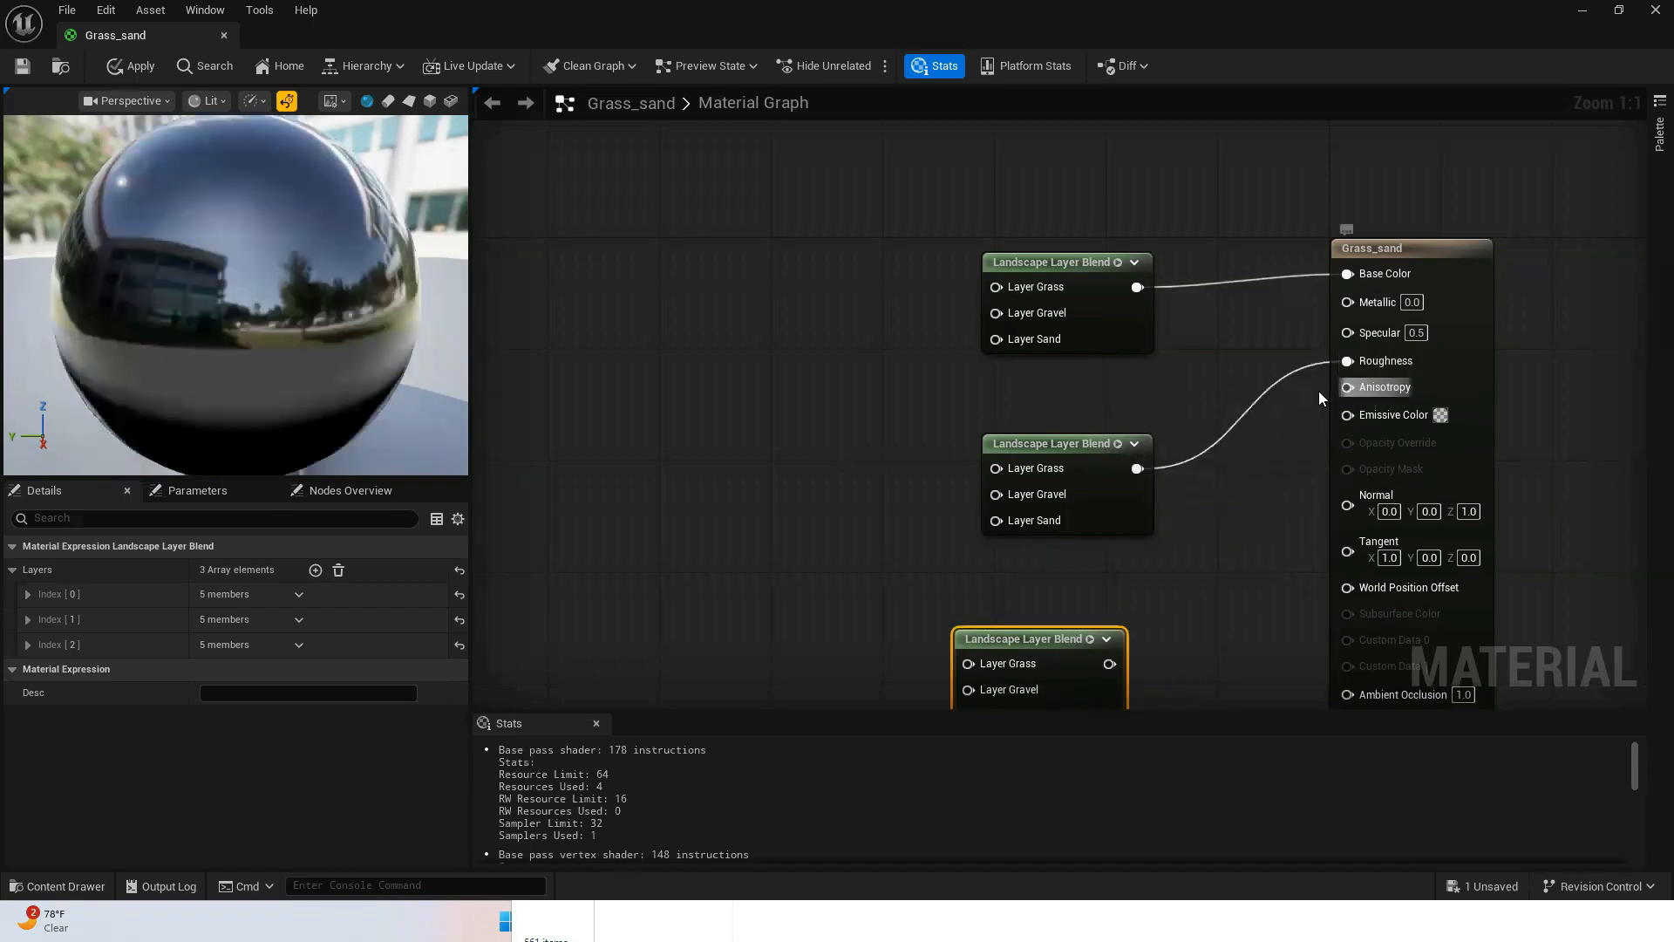
pyautogui.moveTo(1109, 664); pyautogui.dragTo(1343, 505)
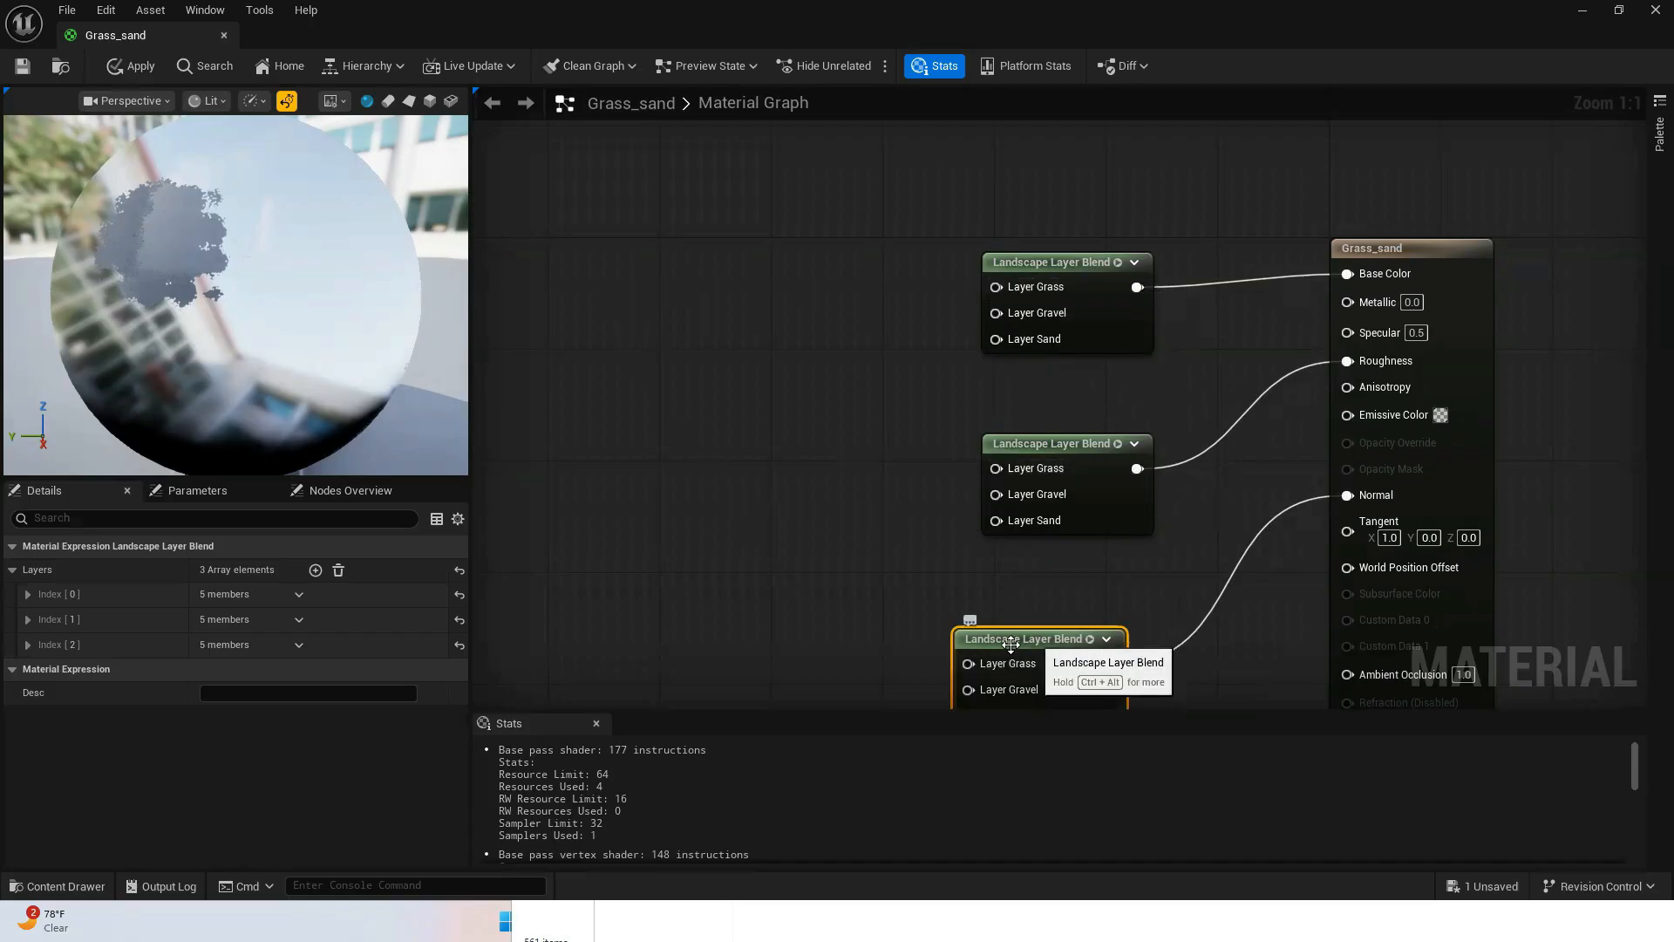
# - Open the M_Ground_Grass material from StarterContent and copy all nodes of its material graph
pyautogui.click(62, 887)
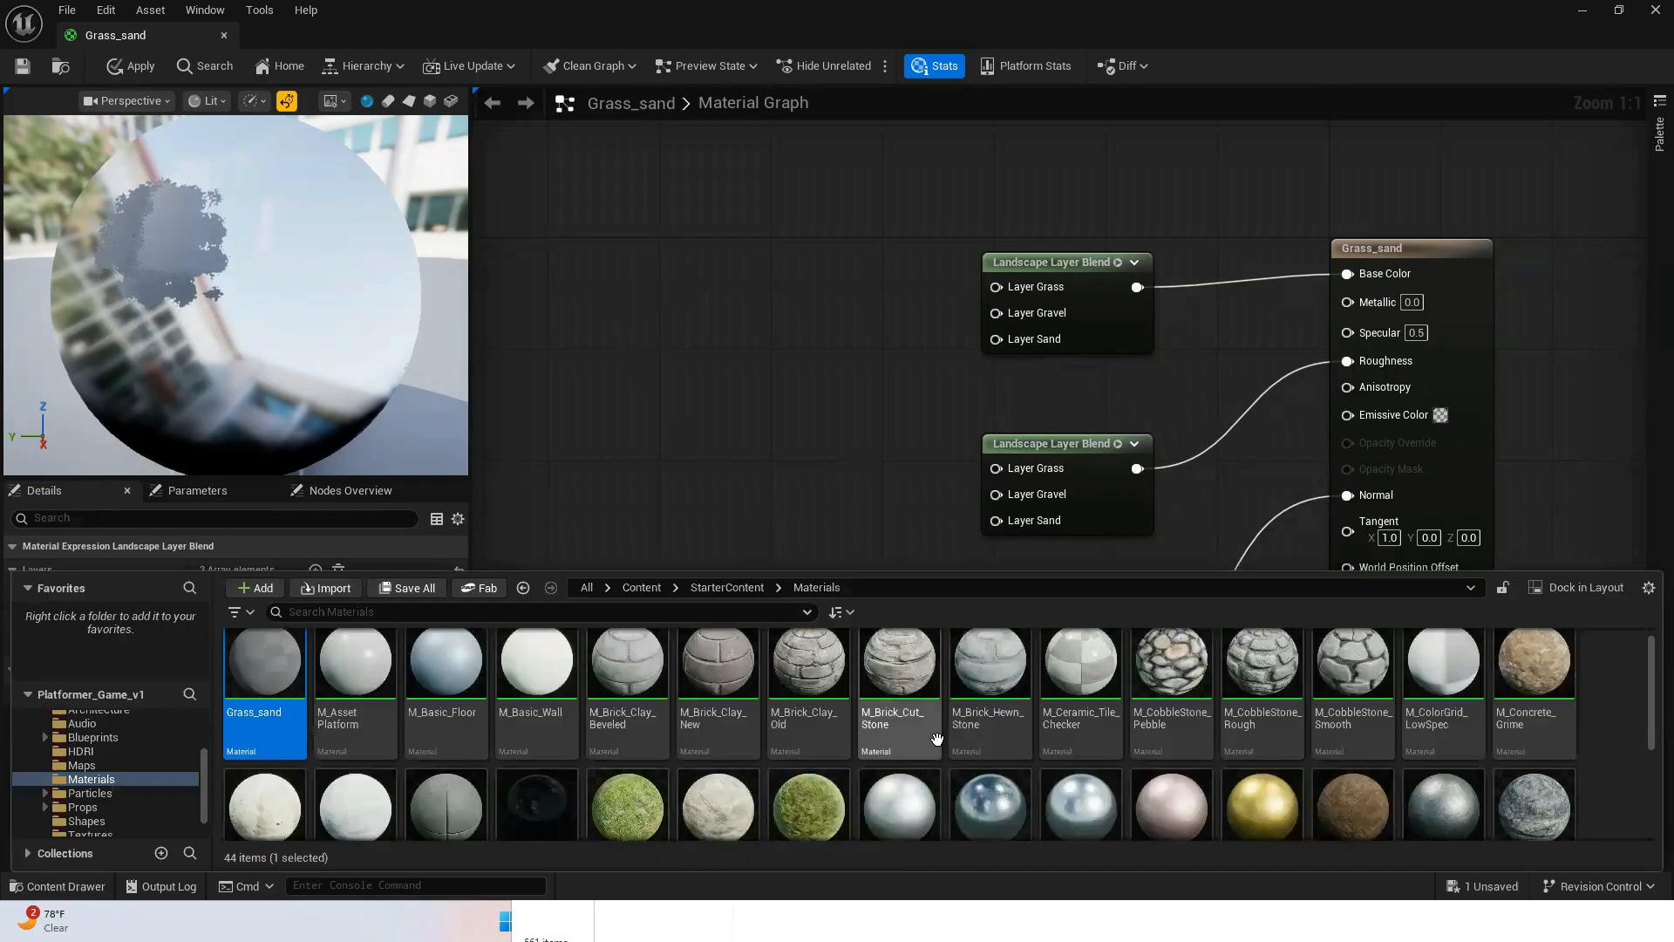
pyautogui.scroll(-1, 761, 782)
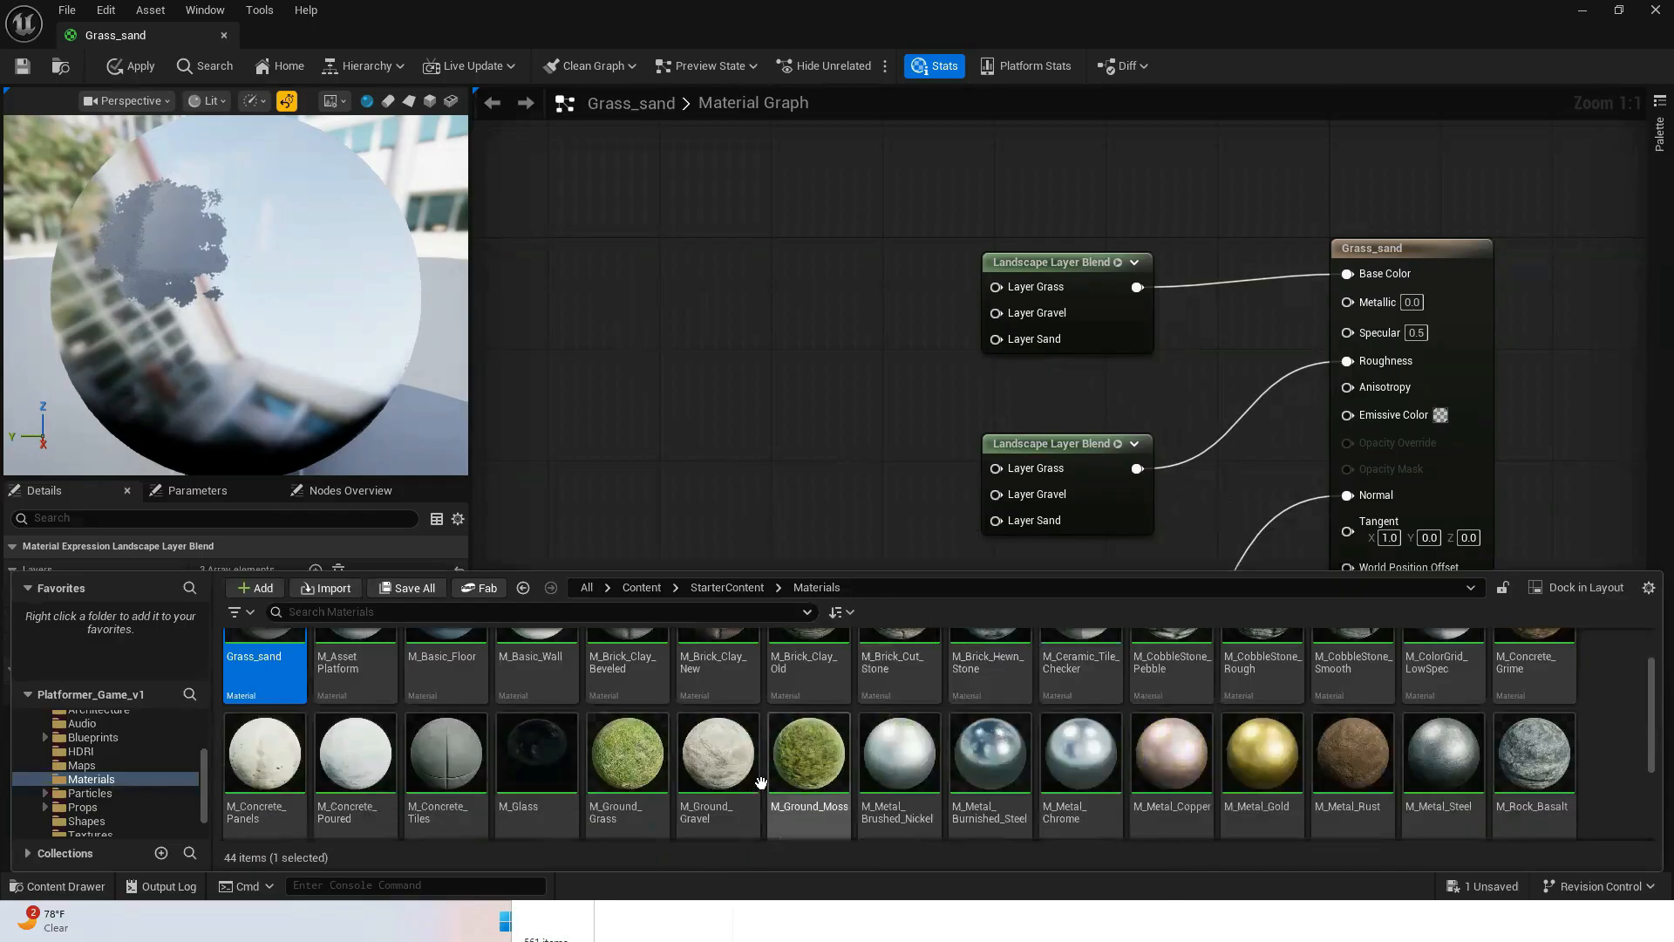
pyautogui.click(627, 764)
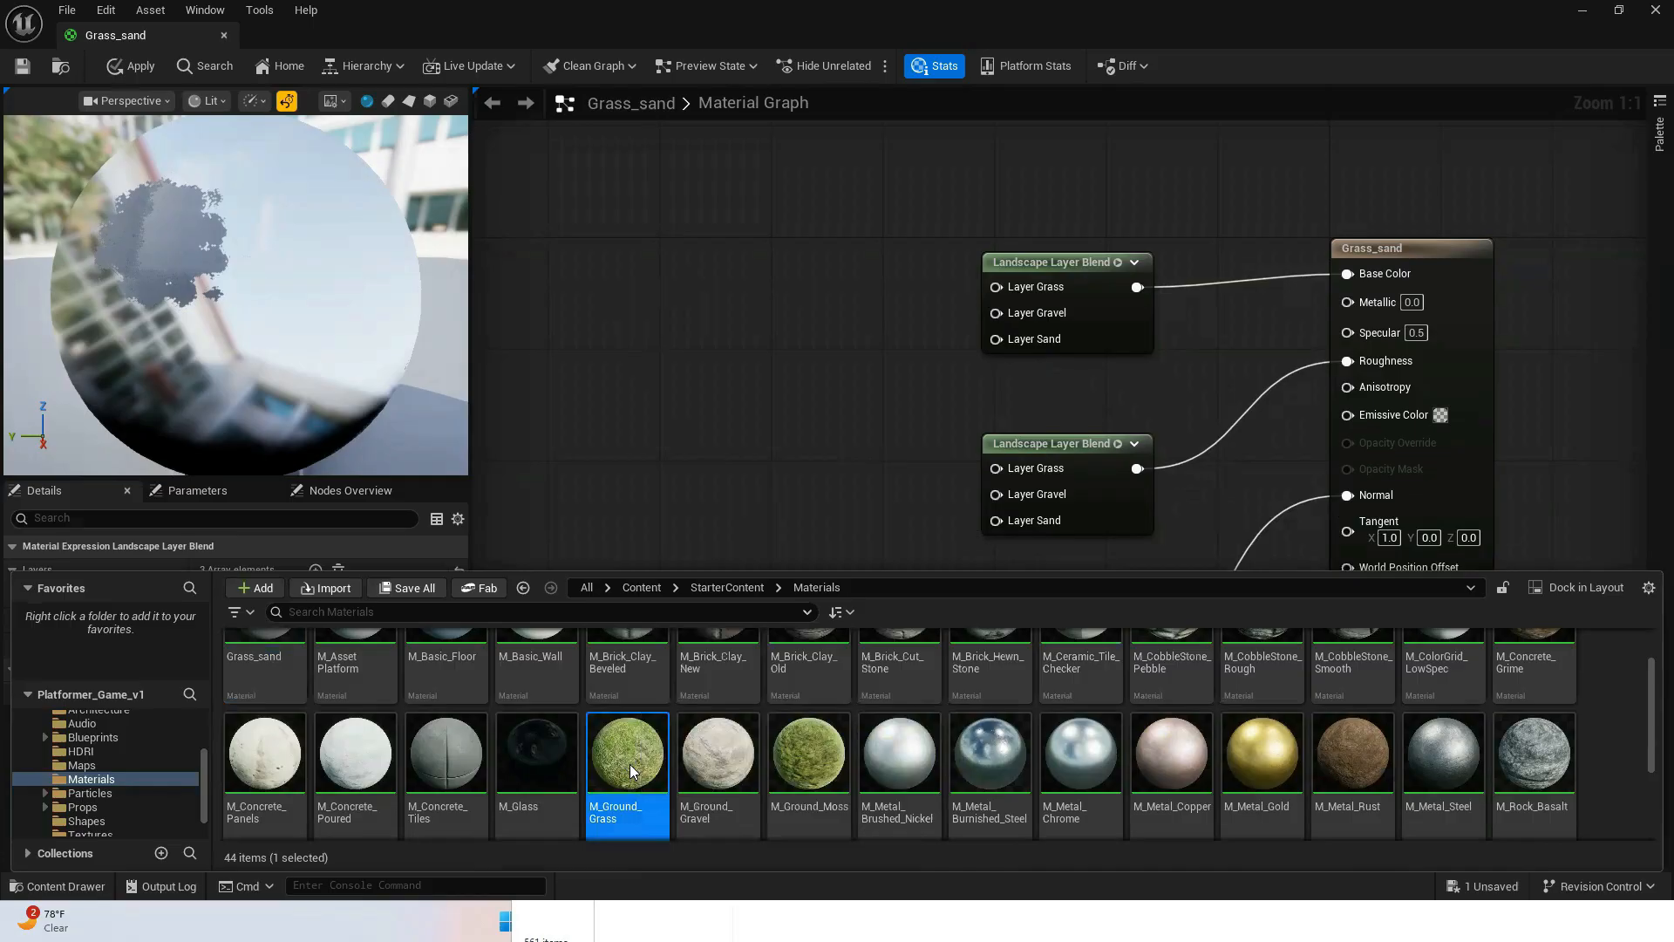
pyautogui.doubleClick(630, 764)
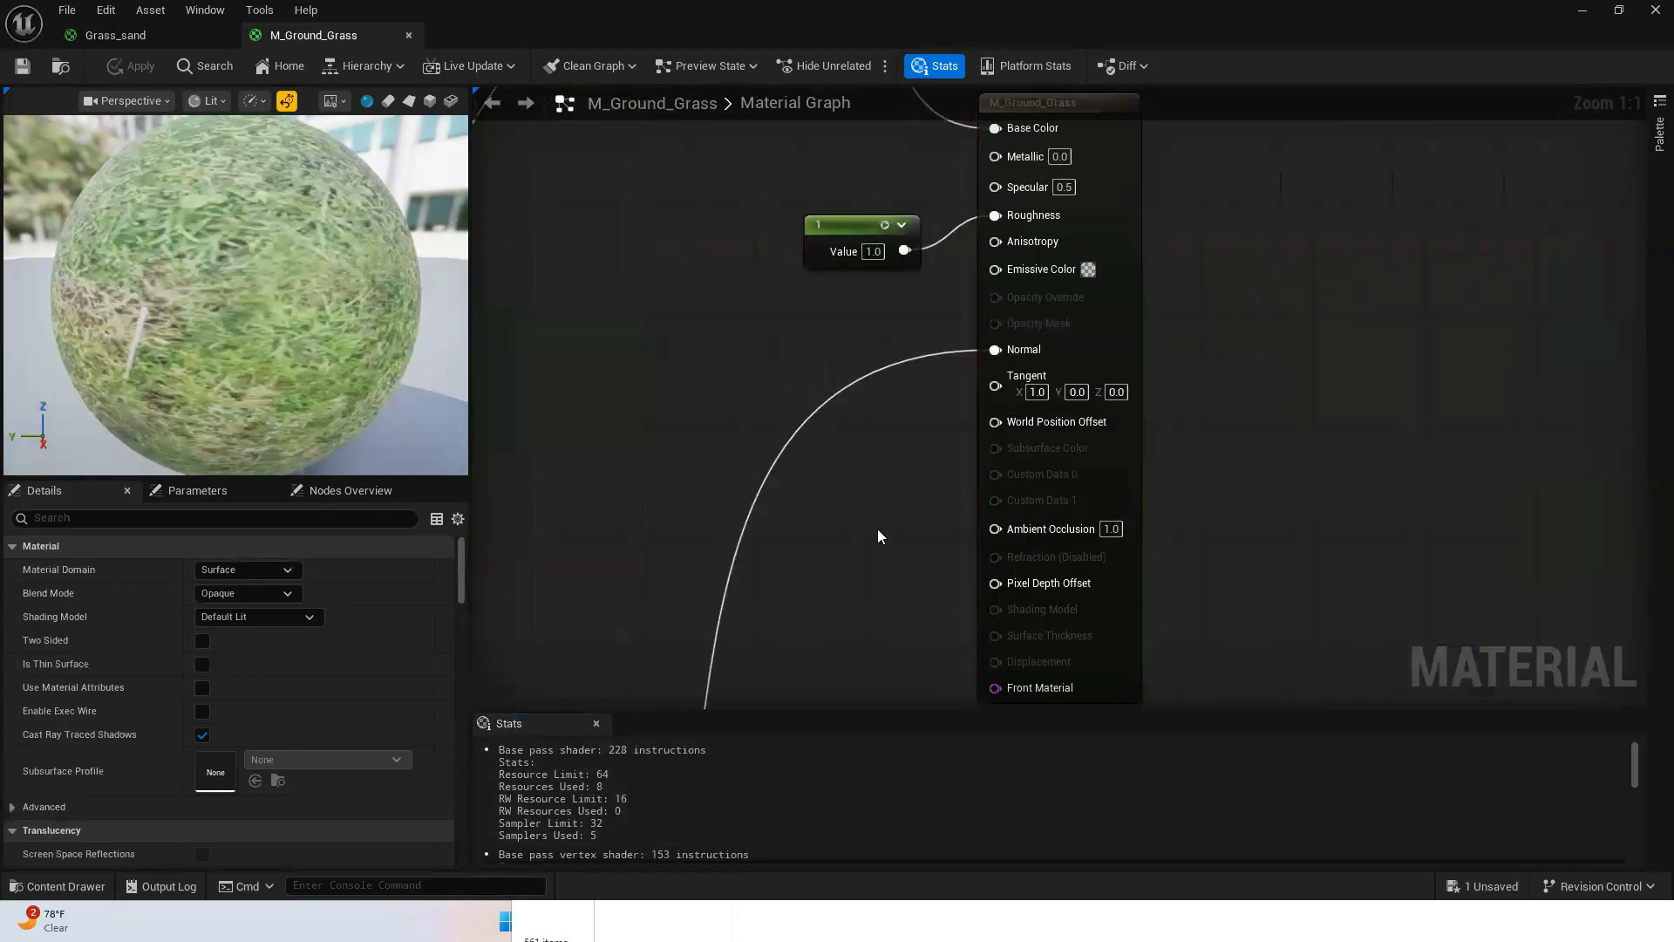
pyautogui.scroll(-13, 876, 529)
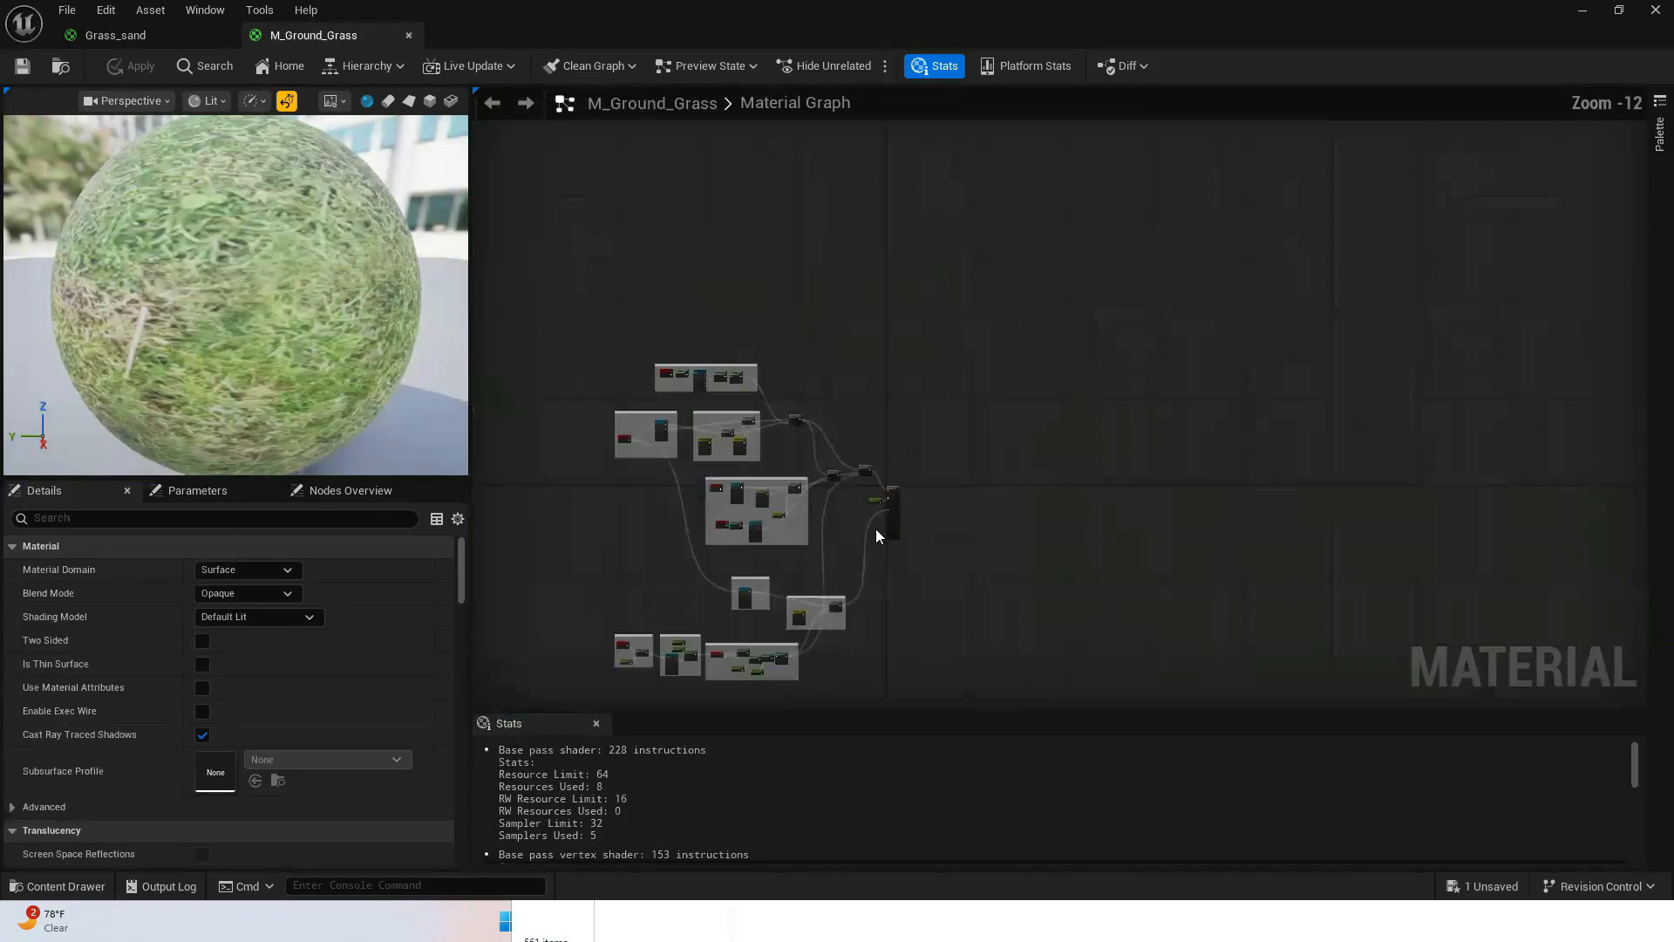
pyautogui.hotkey('ctrl', 'a')
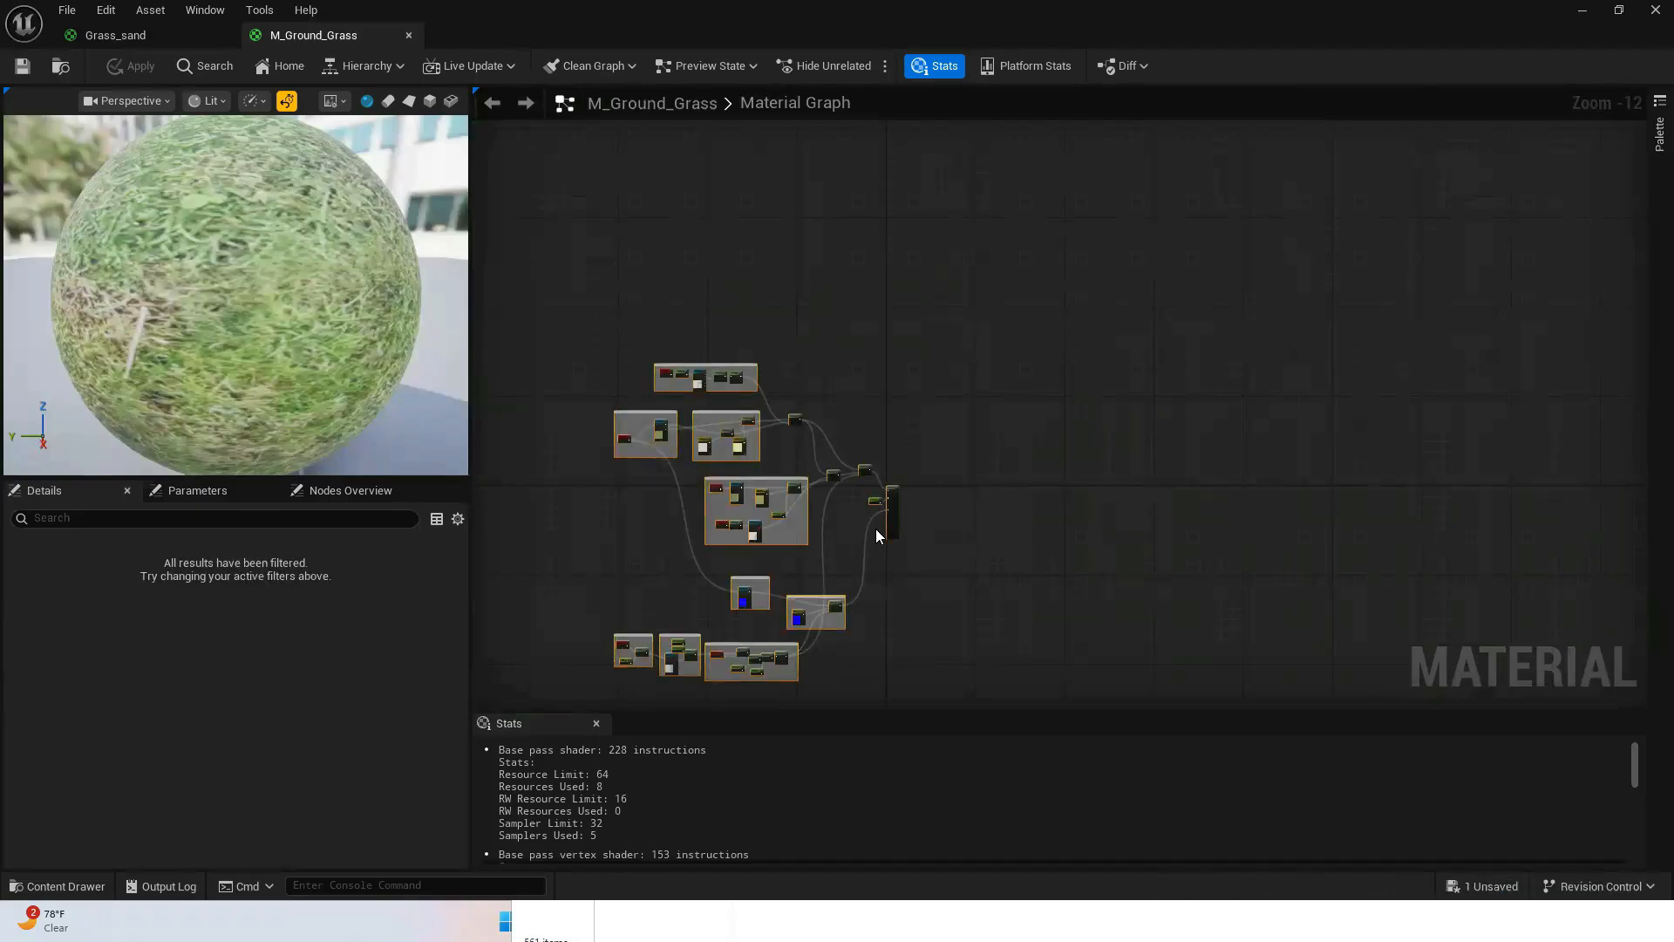
# - Paste the copied grass nodes into the Grass_sand graph and move them clear of the Layer Blend nodes
pyautogui.click(167, 32)
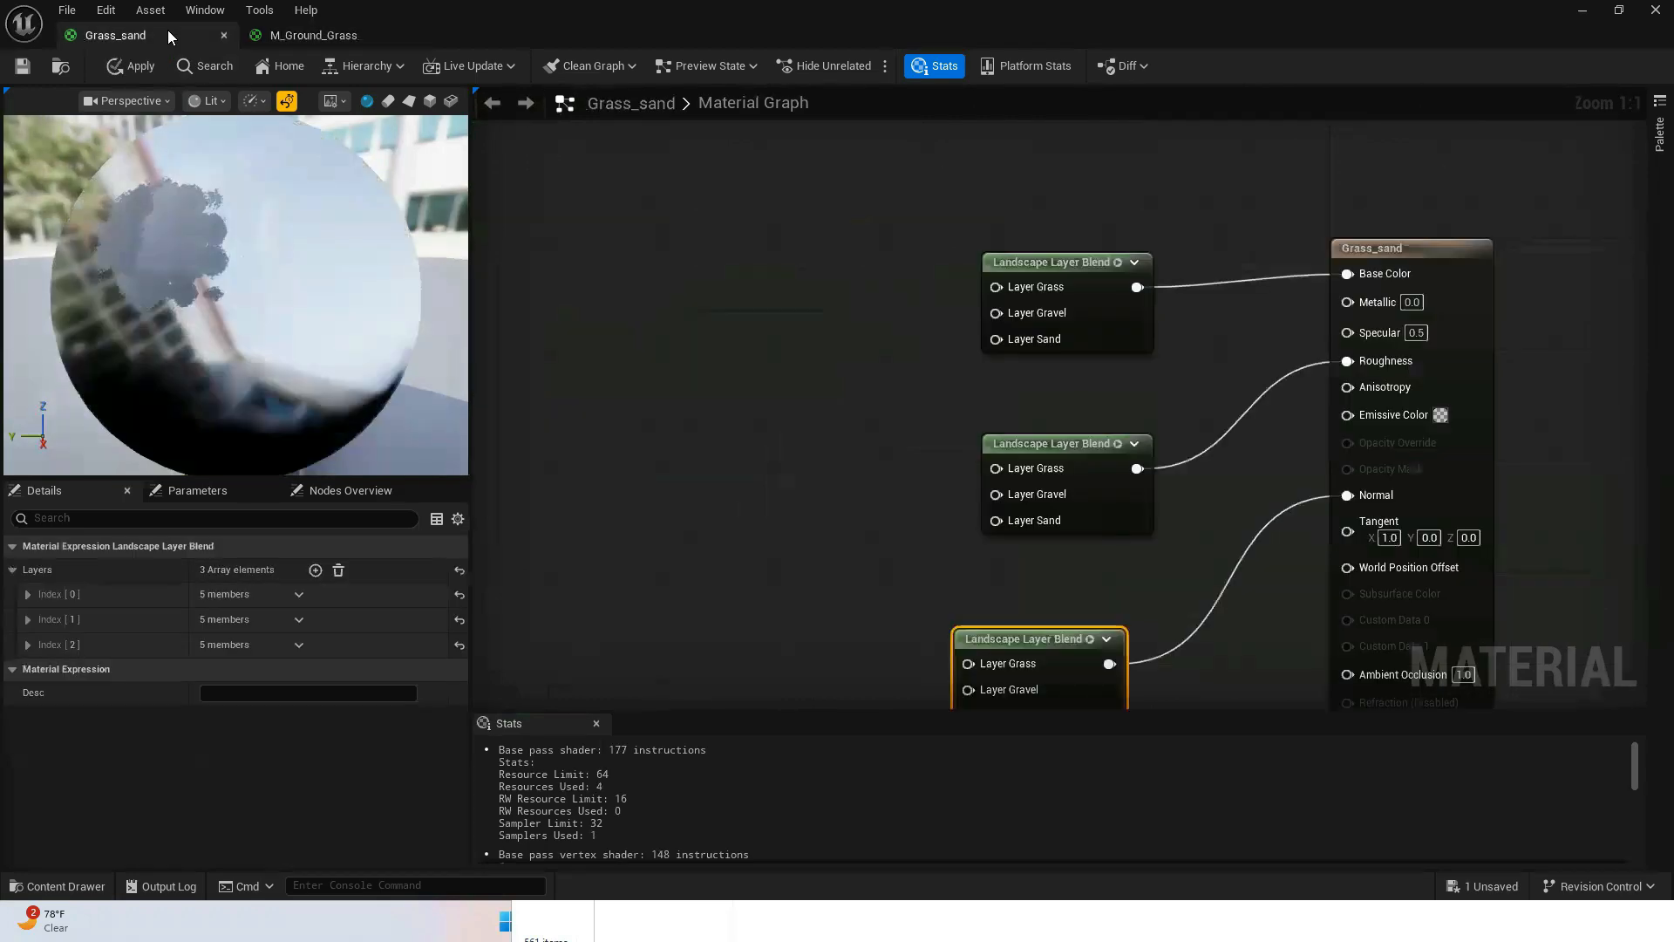
pyautogui.moveTo(727, 378); pyautogui.dragTo(1017, 598)
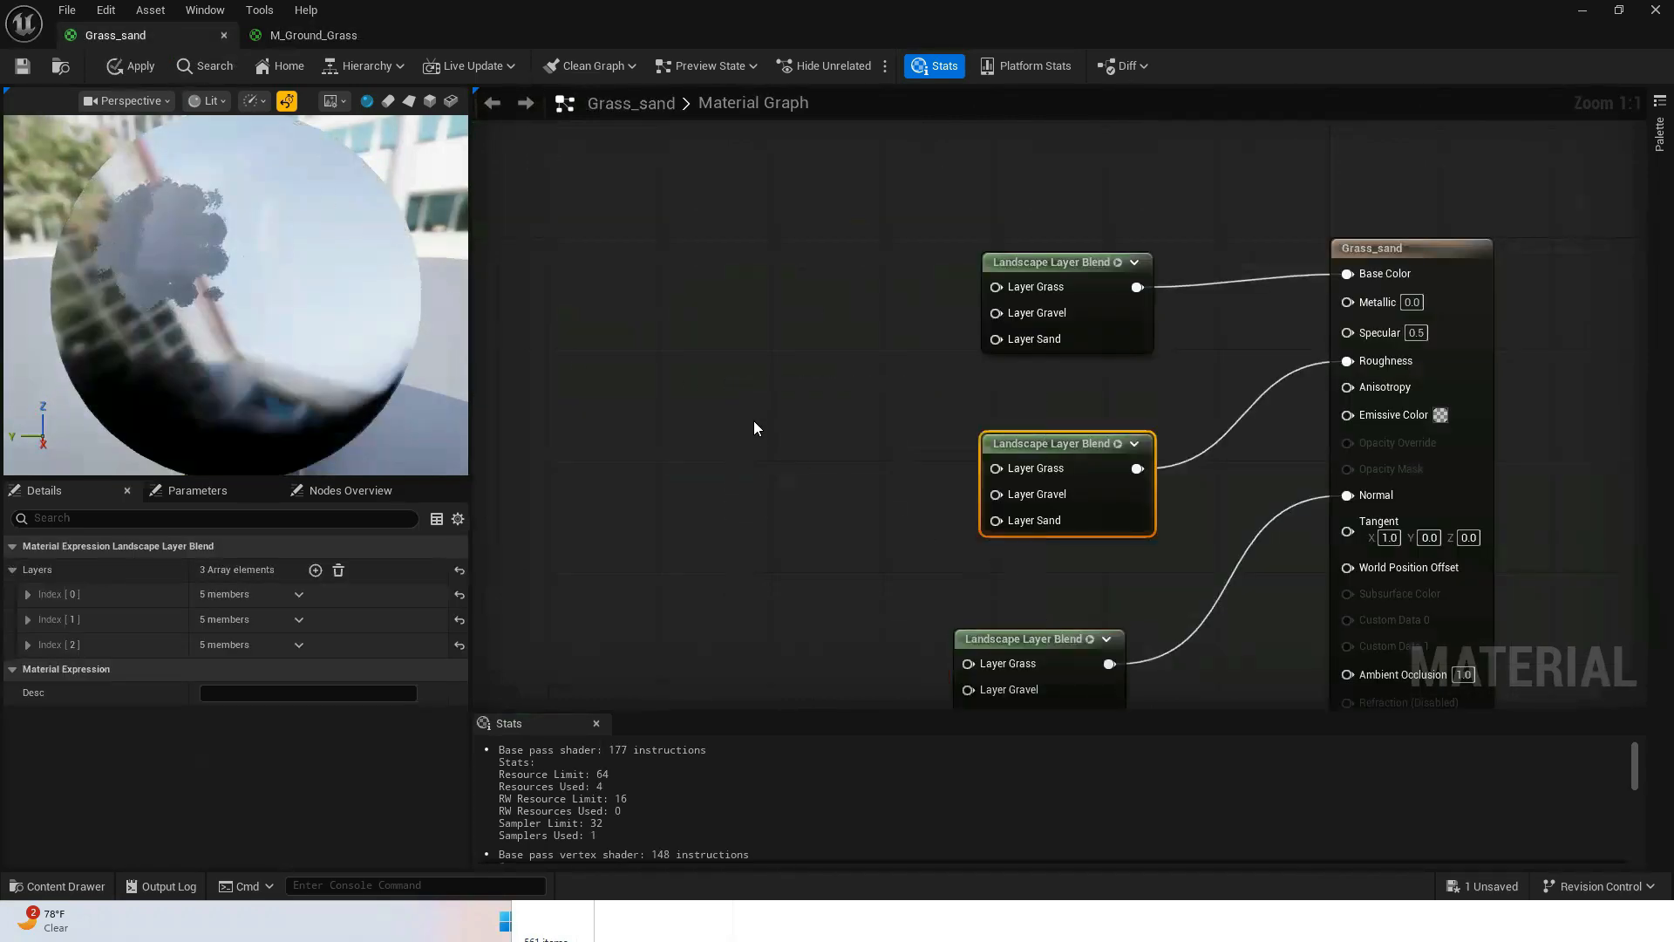
pyautogui.click(749, 406)
pyautogui.moveTo(753, 382); pyautogui.dragTo(1244, 661, button='right')
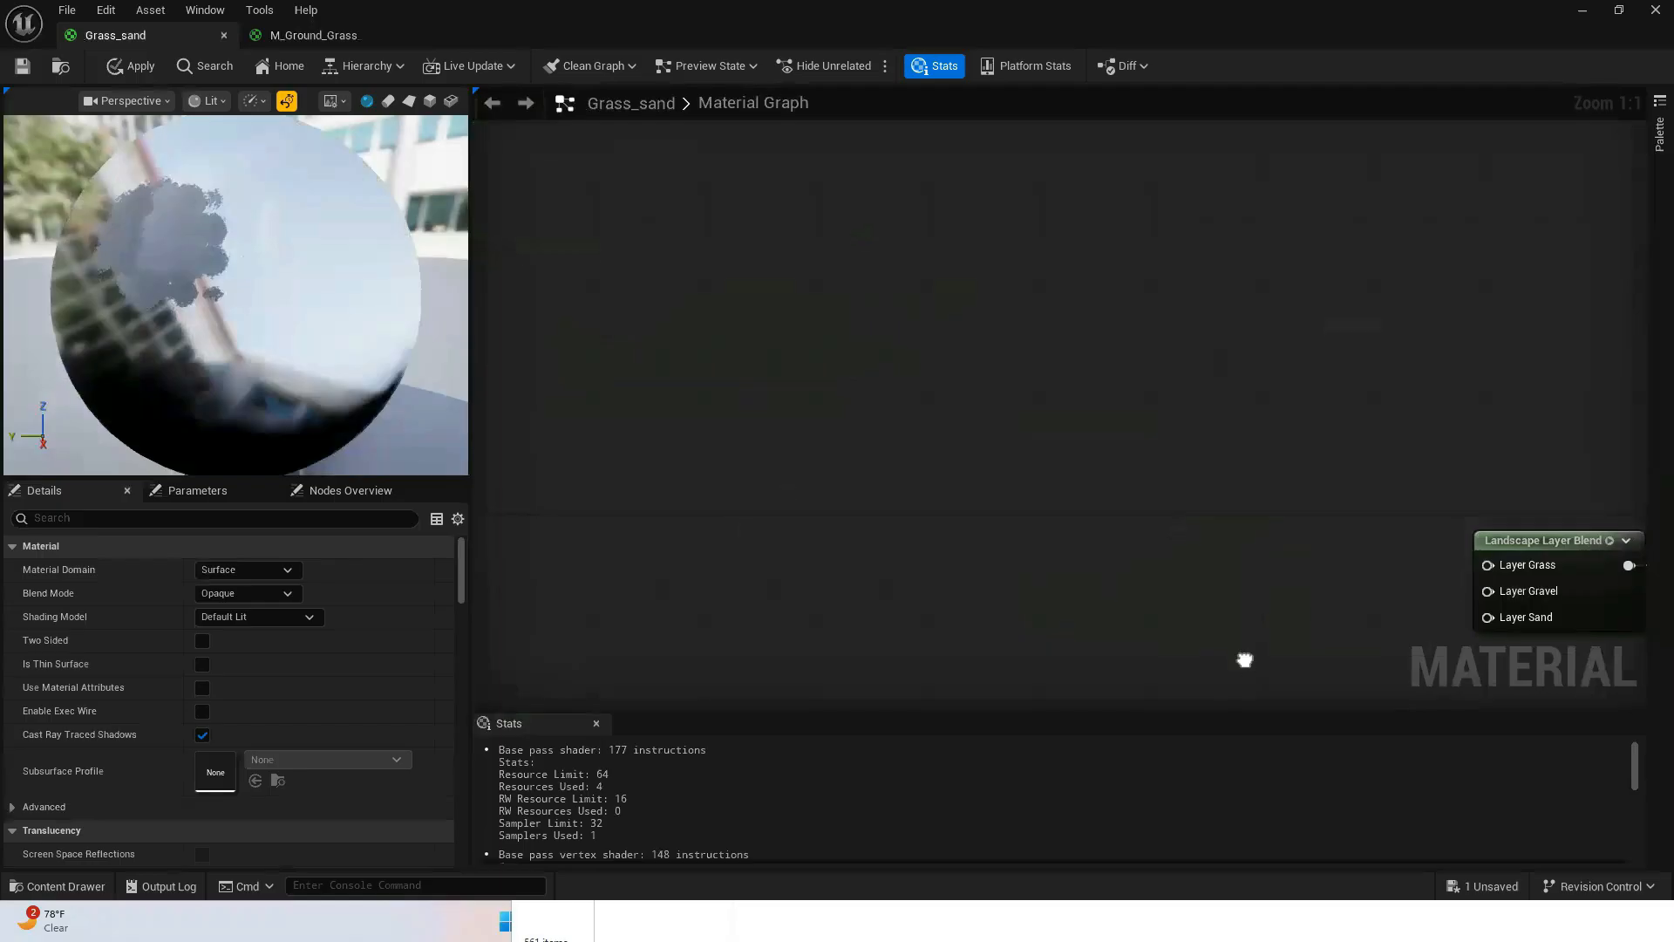
pyautogui.moveTo(767, 268); pyautogui.dragTo(883, 451, button='right')
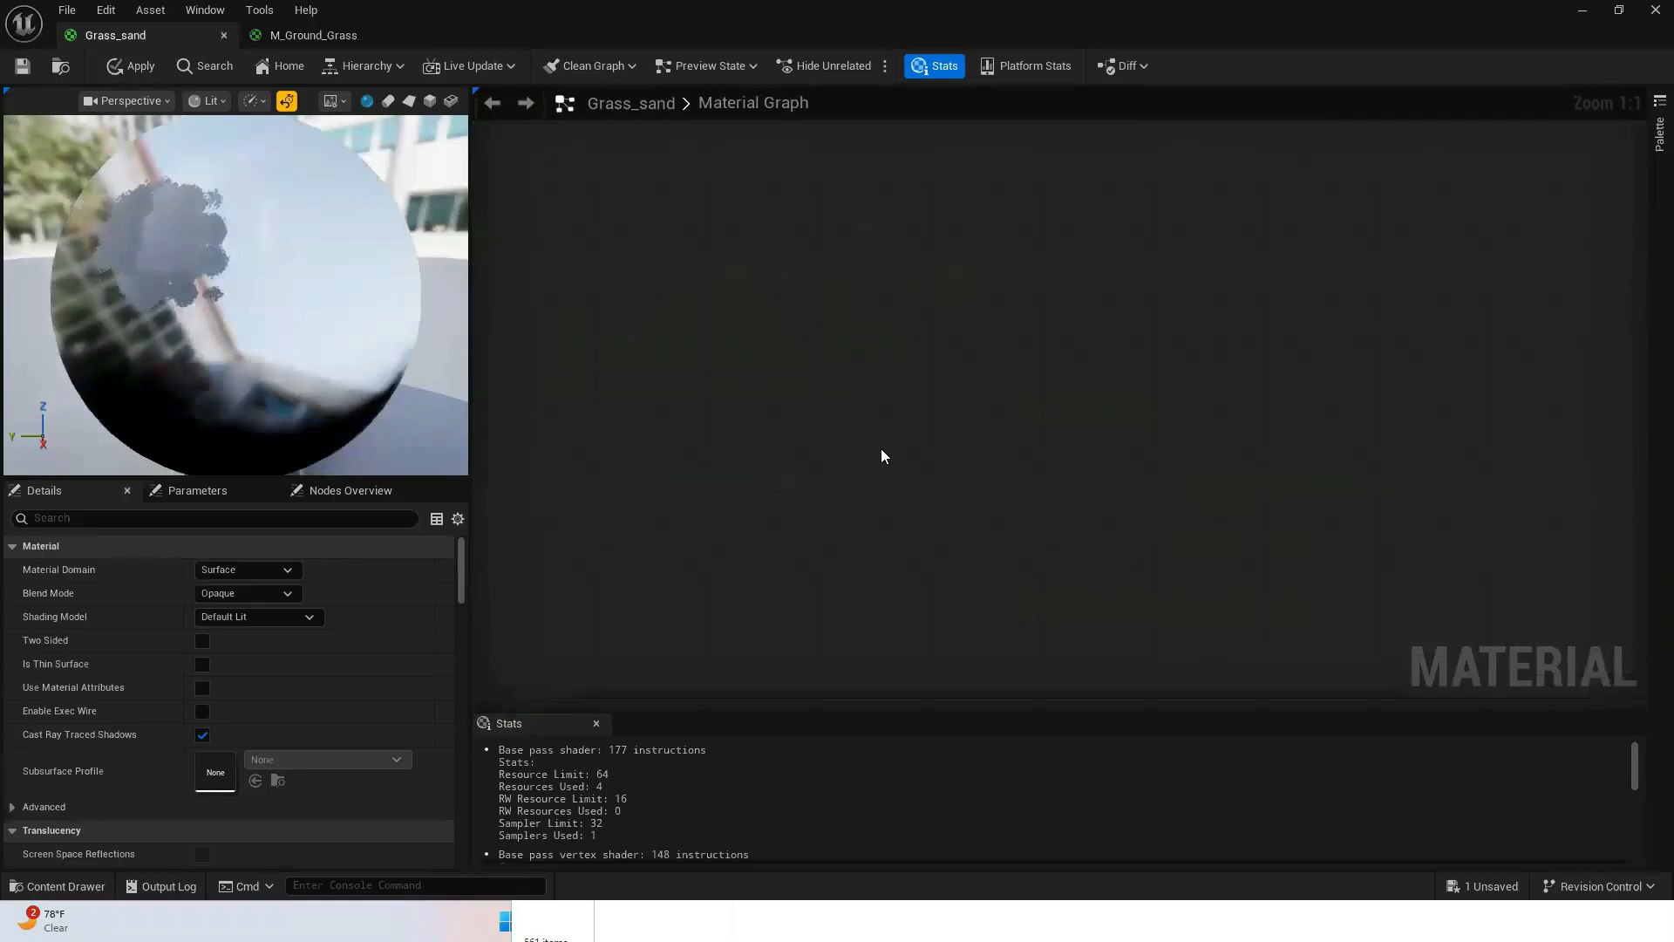
pyautogui.hotkey('ctrl', 'a')
pyautogui.press('Home')
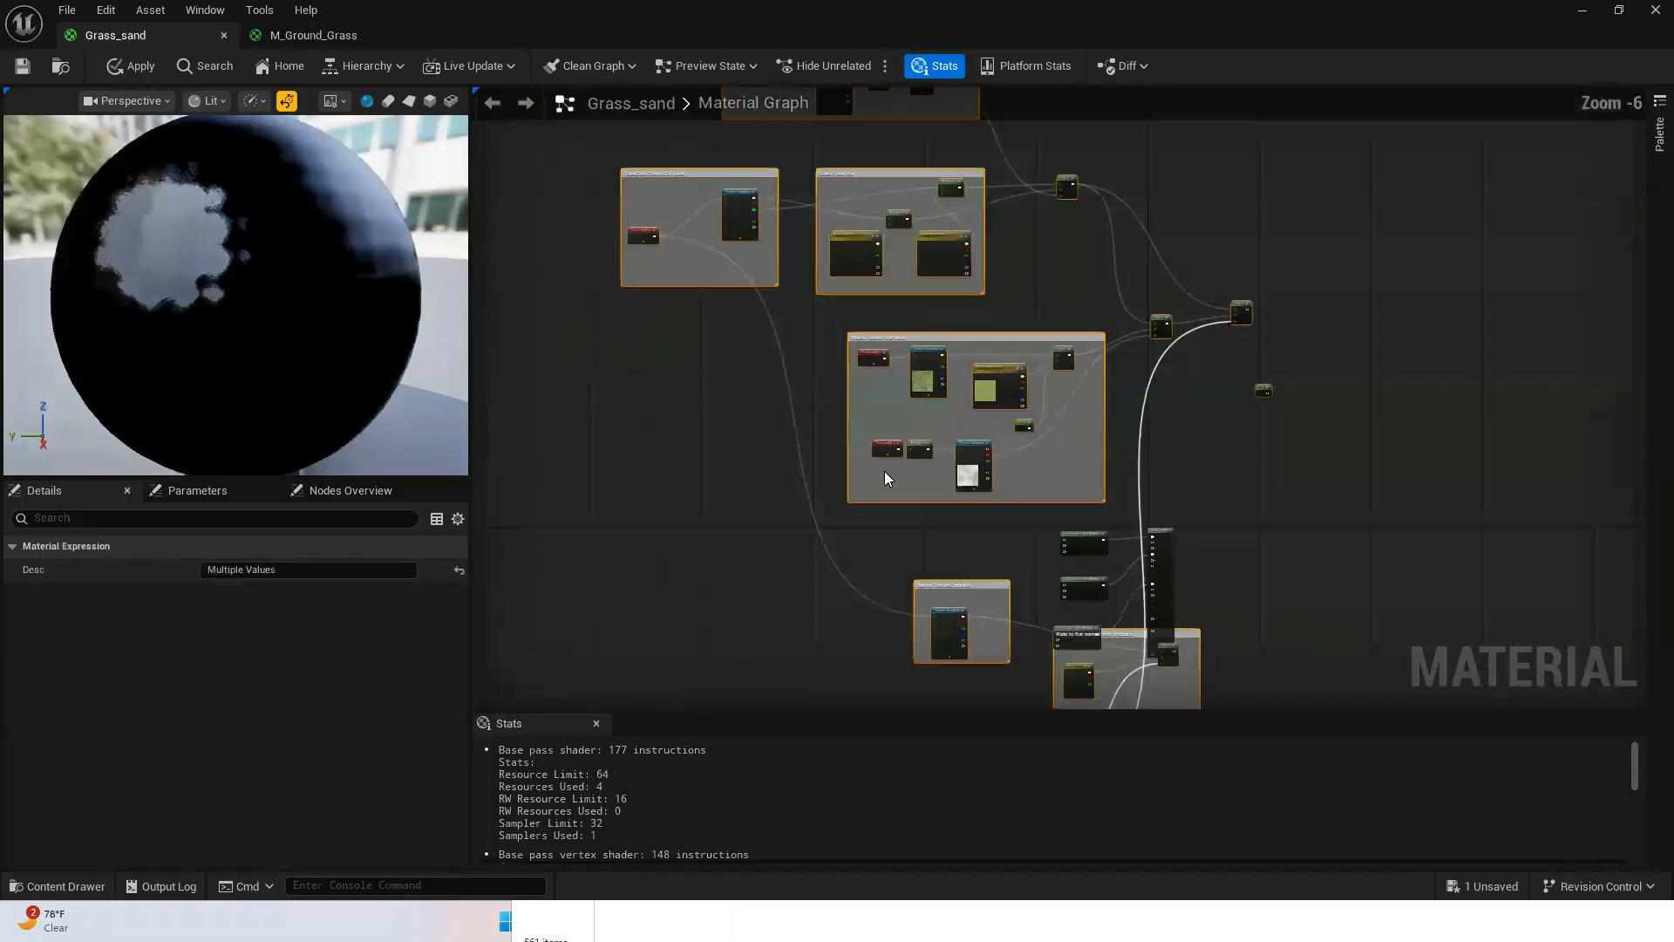
pyautogui.scroll(-2, 885, 471)
pyautogui.moveTo(884, 471); pyautogui.dragTo(909, 407)
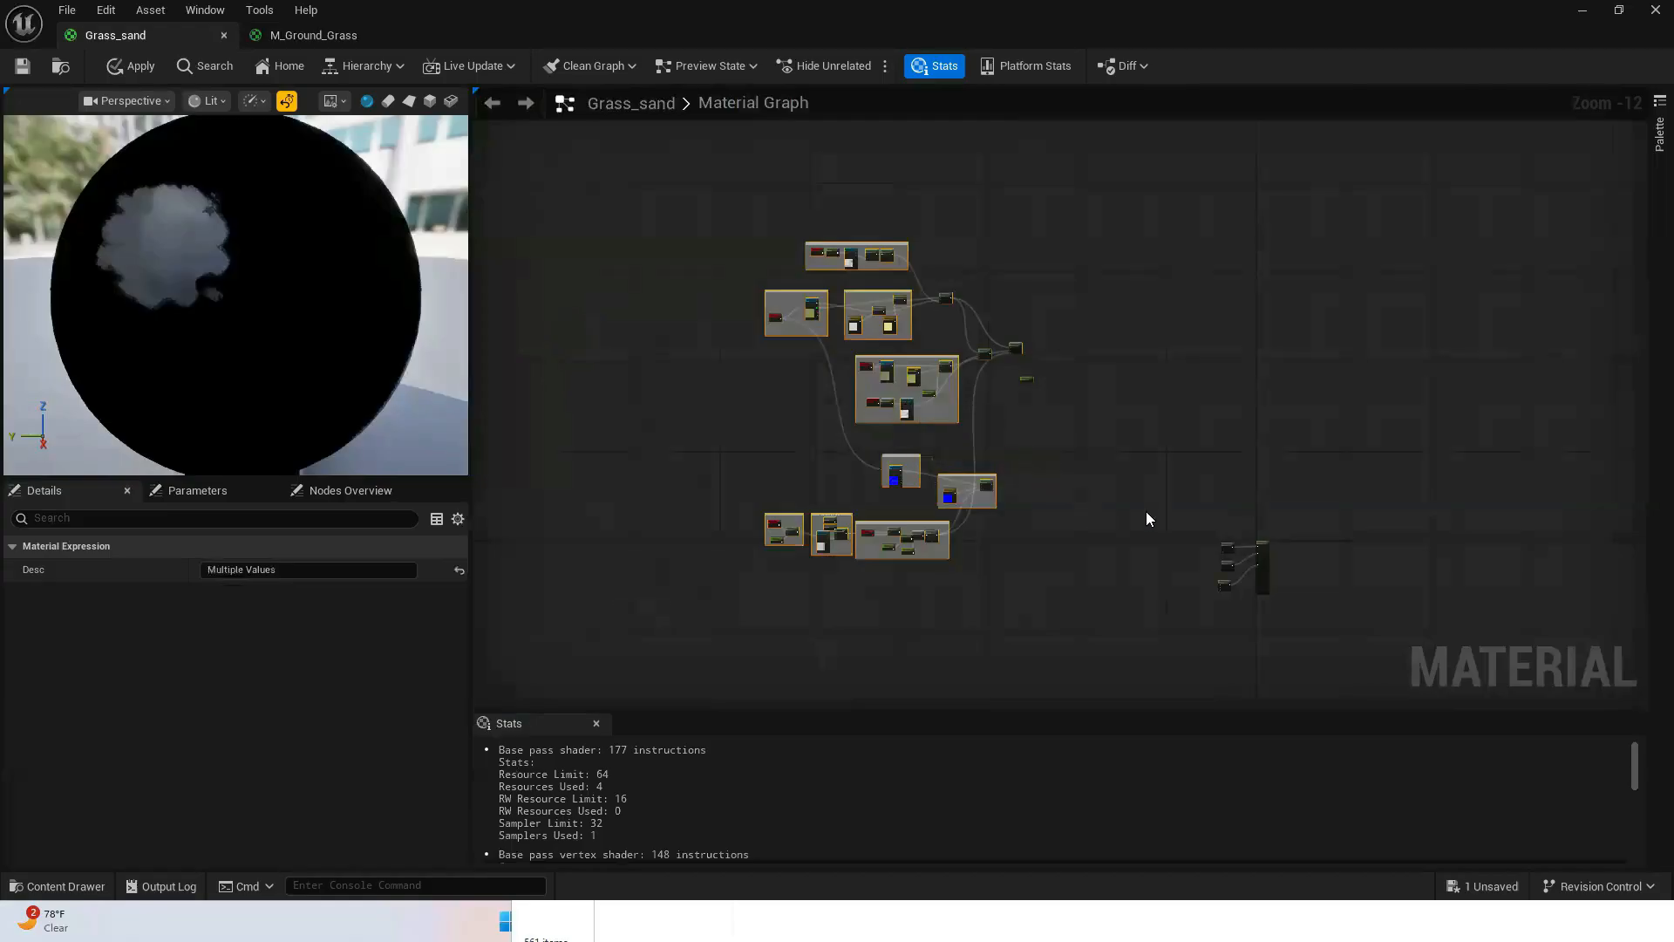
# - Move the Base Color Landscape Layer Blend node beside the pasted grass network and connect the network's final color output to Layer Grass
pyautogui.moveTo(1258, 544); pyautogui.dragTo(1059, 350)
pyautogui.scroll(4, 1051, 388)
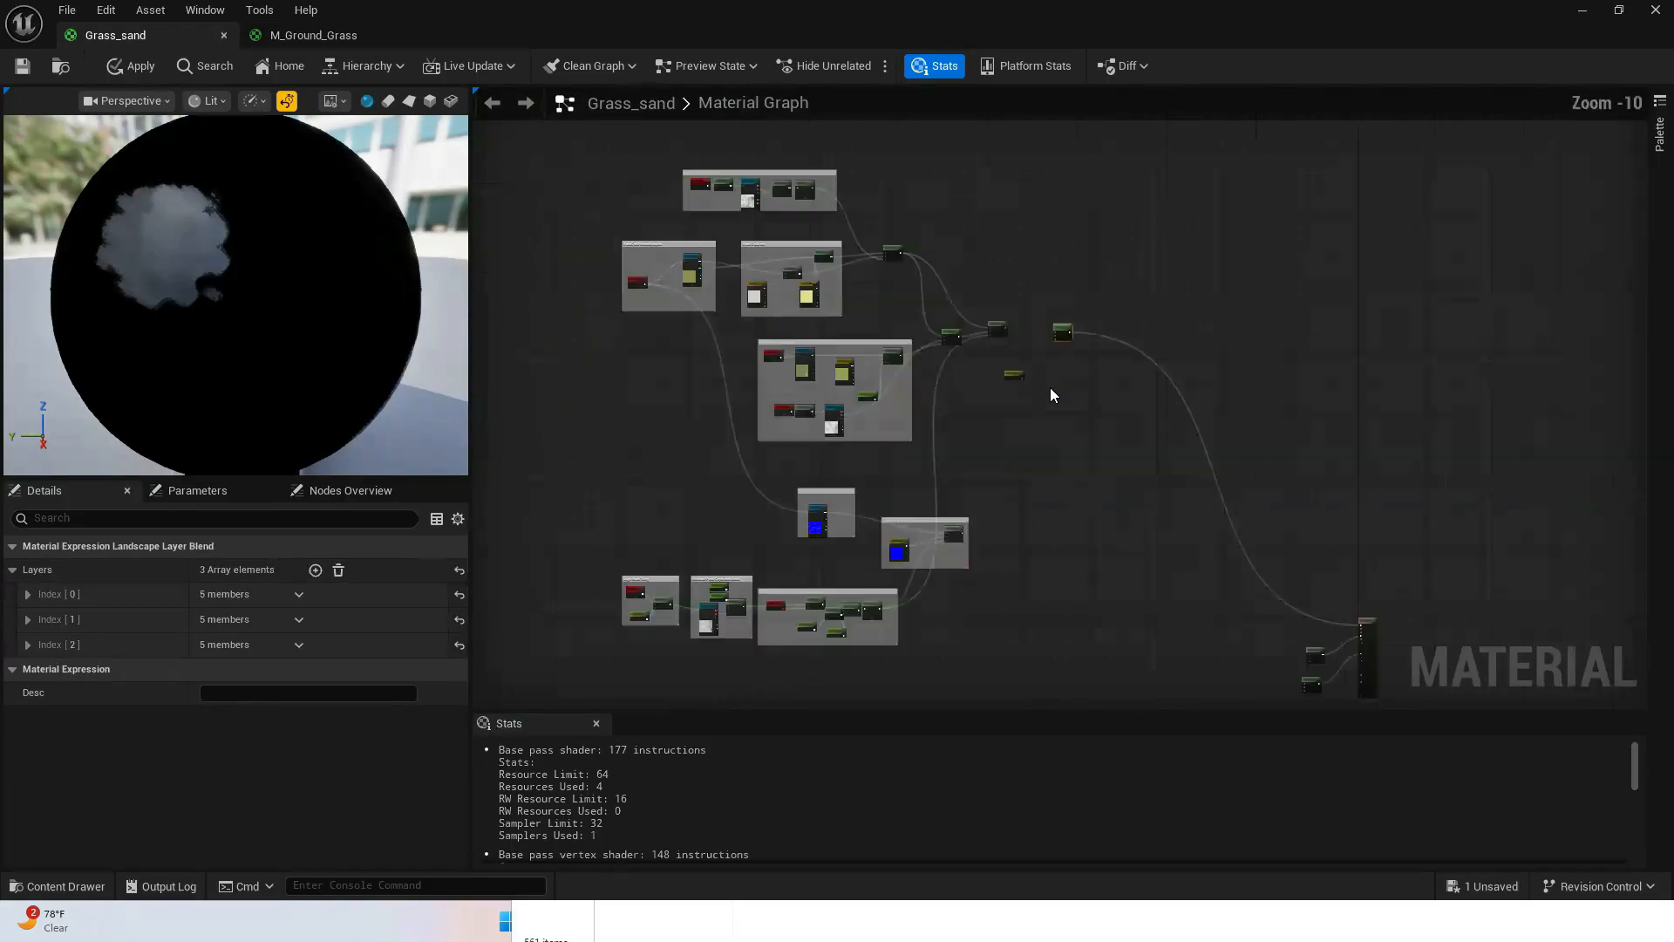
pyautogui.scroll(8, 1049, 387)
pyautogui.moveTo(995, 268); pyautogui.dragTo(1029, 546, button='right')
pyautogui.moveTo(748, 254); pyautogui.dragTo(1123, 280)
# - Move the Roughness Landscape Layer Blend node below the Base Color one, beside the pasted constant node with value 1.0
pyautogui.scroll(-12, 1117, 456)
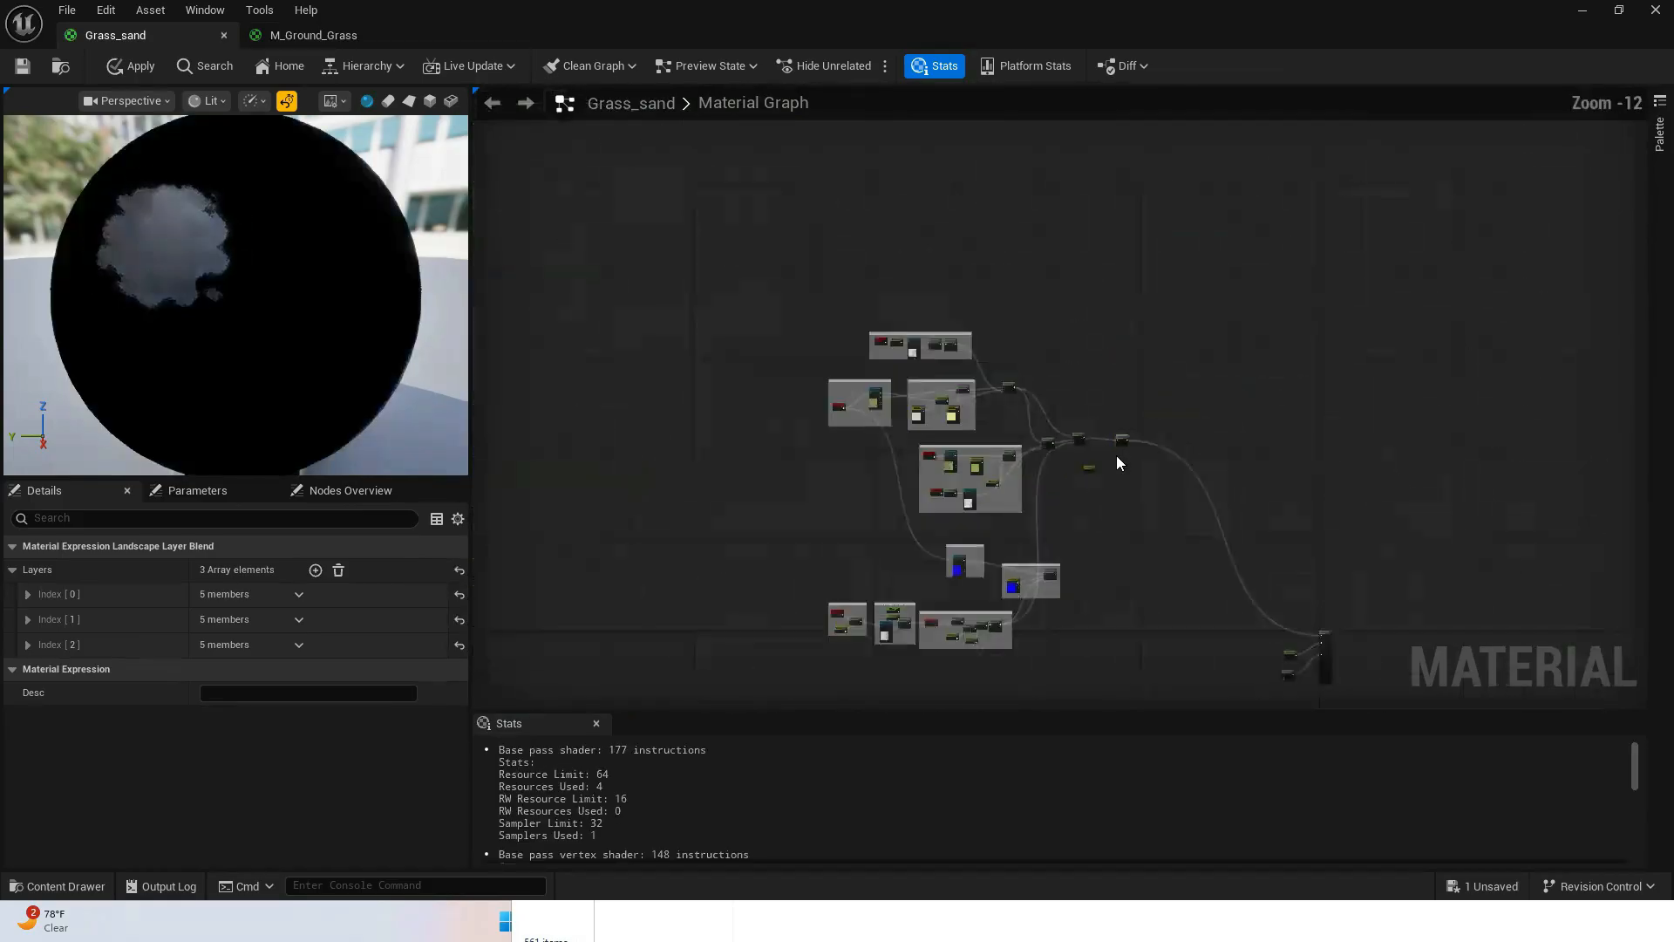
pyautogui.moveTo(1287, 653); pyautogui.dragTo(1118, 467)
pyautogui.moveTo(1143, 527); pyautogui.dragTo(1155, 585, button='right')
pyautogui.scroll(4, 1138, 546)
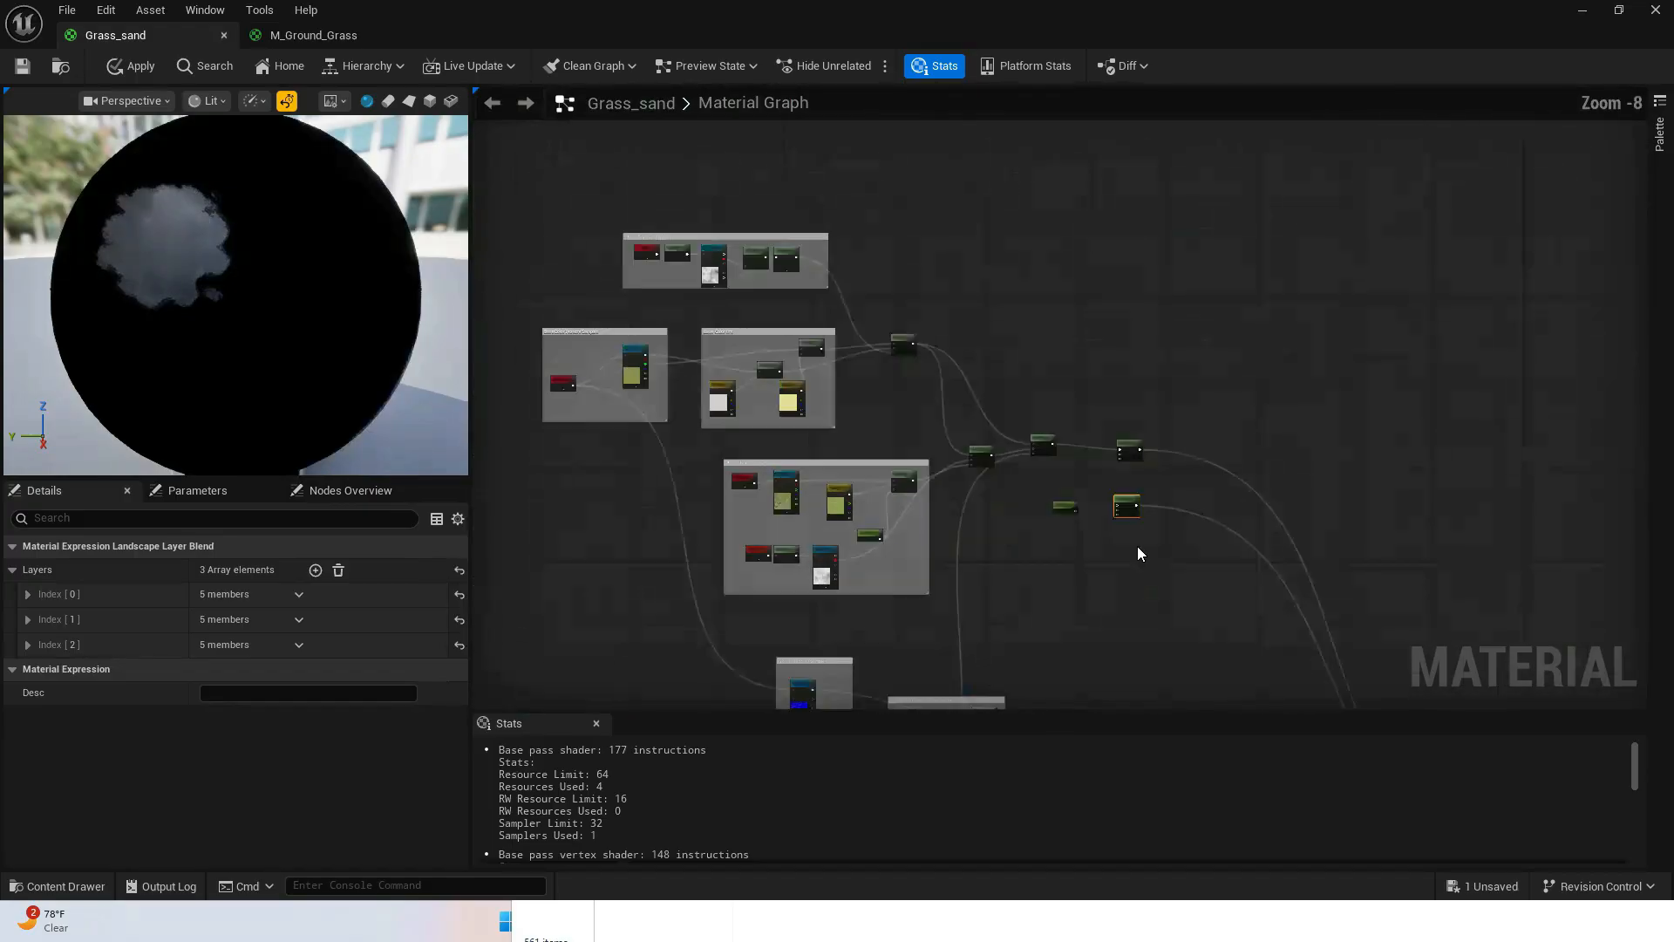
pyautogui.scroll(7, 1137, 546)
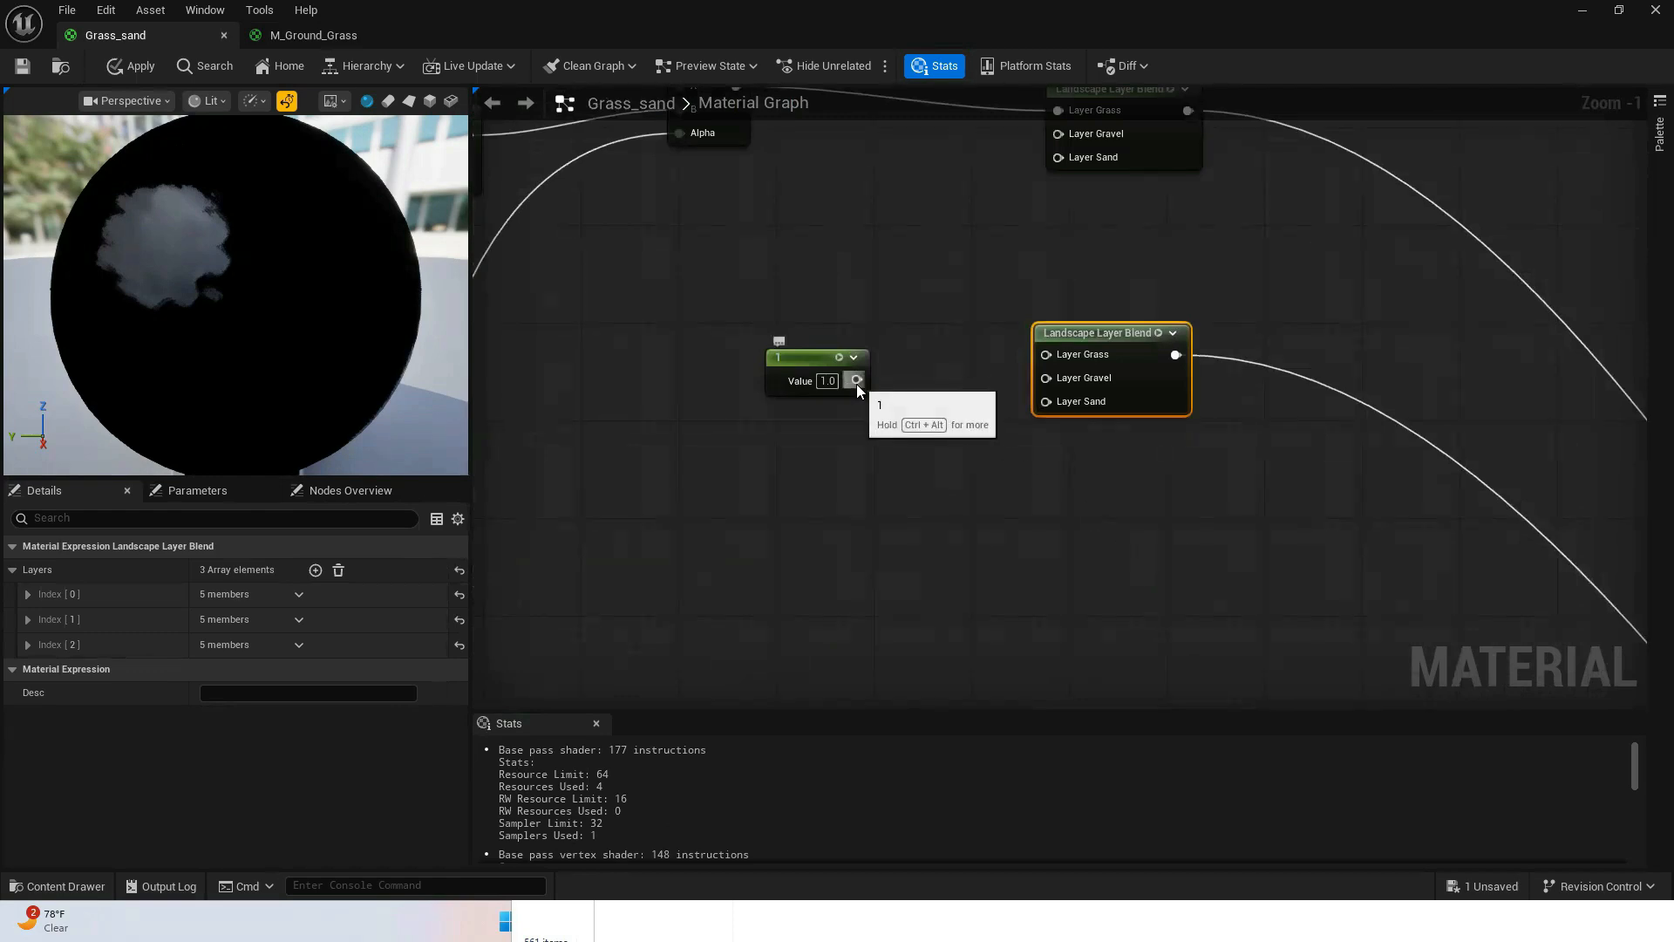
# - Connect the constant node with value 1.0 to Layer Grass of the Roughness Landscape Layer Blend node
pyautogui.moveTo(856, 381); pyautogui.dragTo(1048, 355)
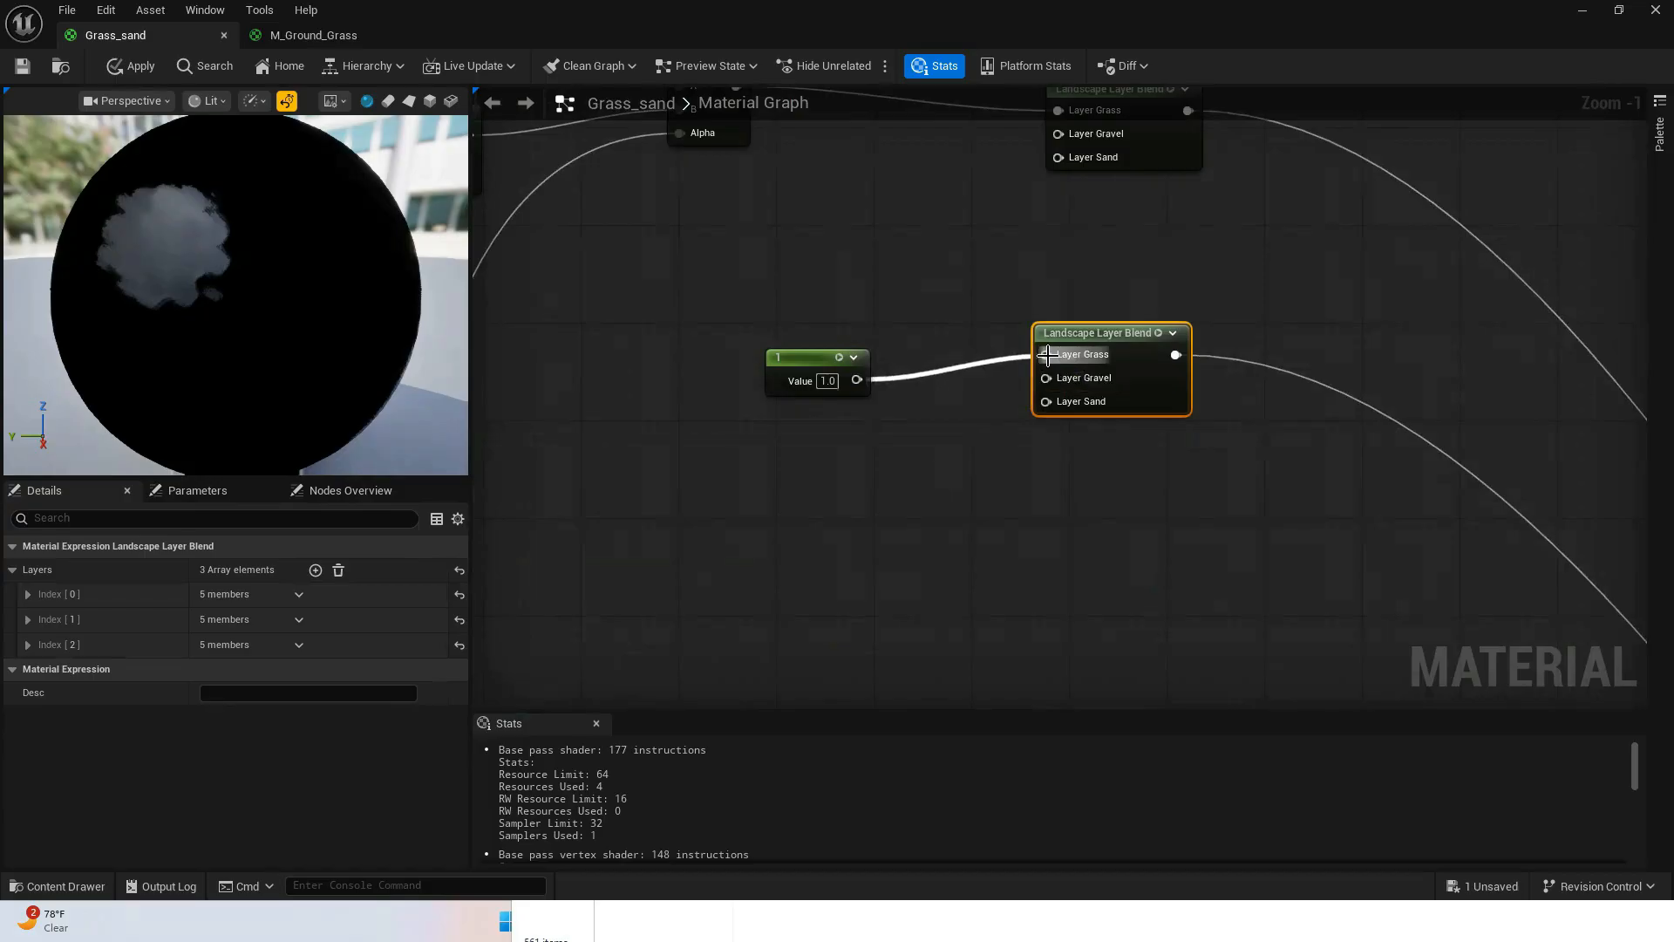
pyautogui.scroll(-11, 1188, 530)
pyautogui.moveTo(1265, 563); pyautogui.dragTo(1067, 393, button='right')
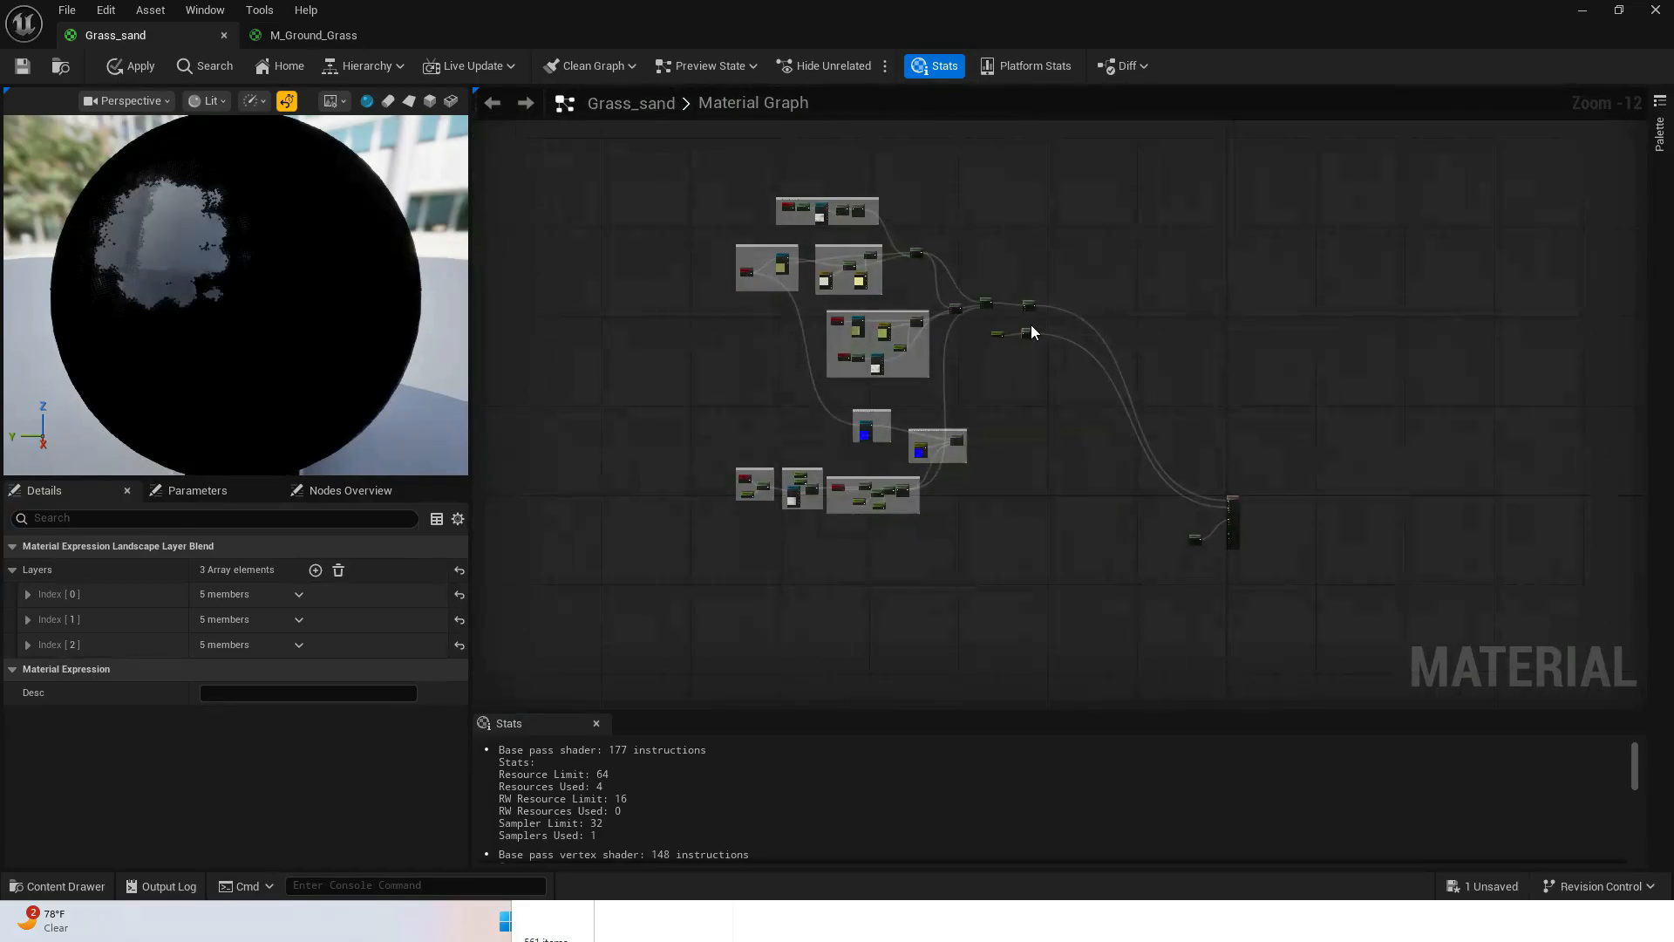
# - Move the Normal Landscape Layer Blend node beside the grass network's fade-to-flat-normal group and connect that group's Lerp output to Layer Grass
pyautogui.scroll(6, 1224, 512)
pyautogui.moveTo(1225, 512); pyautogui.dragTo(1093, 506, button='right')
pyautogui.scroll(-3, 1092, 506)
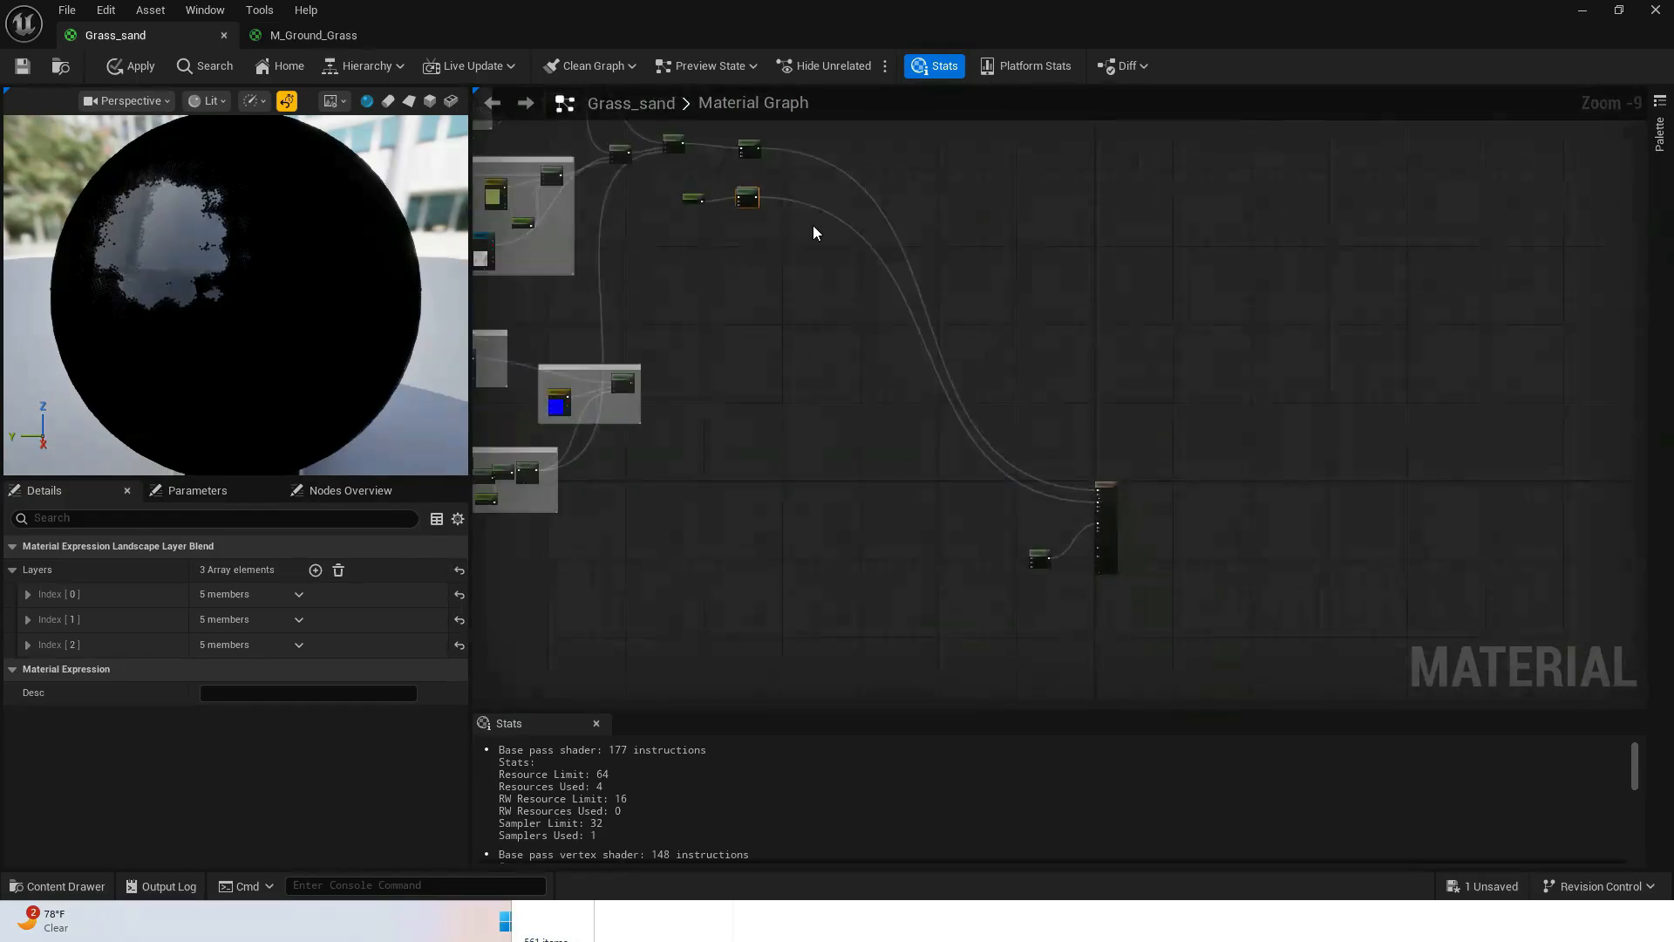
pyautogui.scroll(8, 1090, 508)
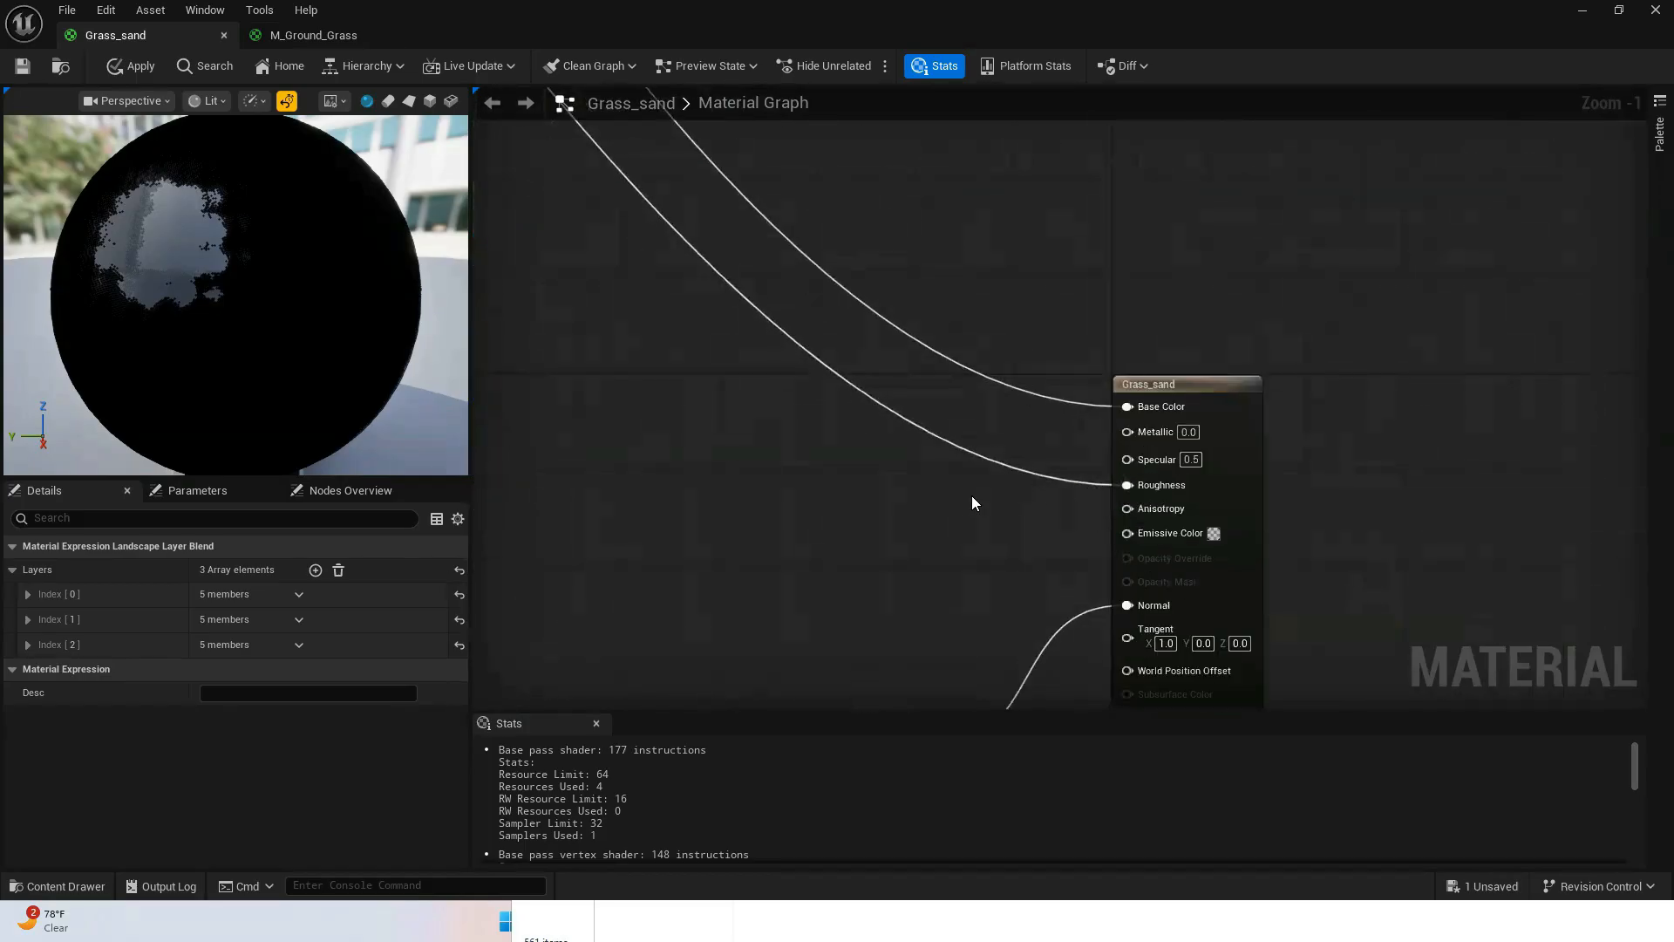
pyautogui.scroll(-11, 973, 496)
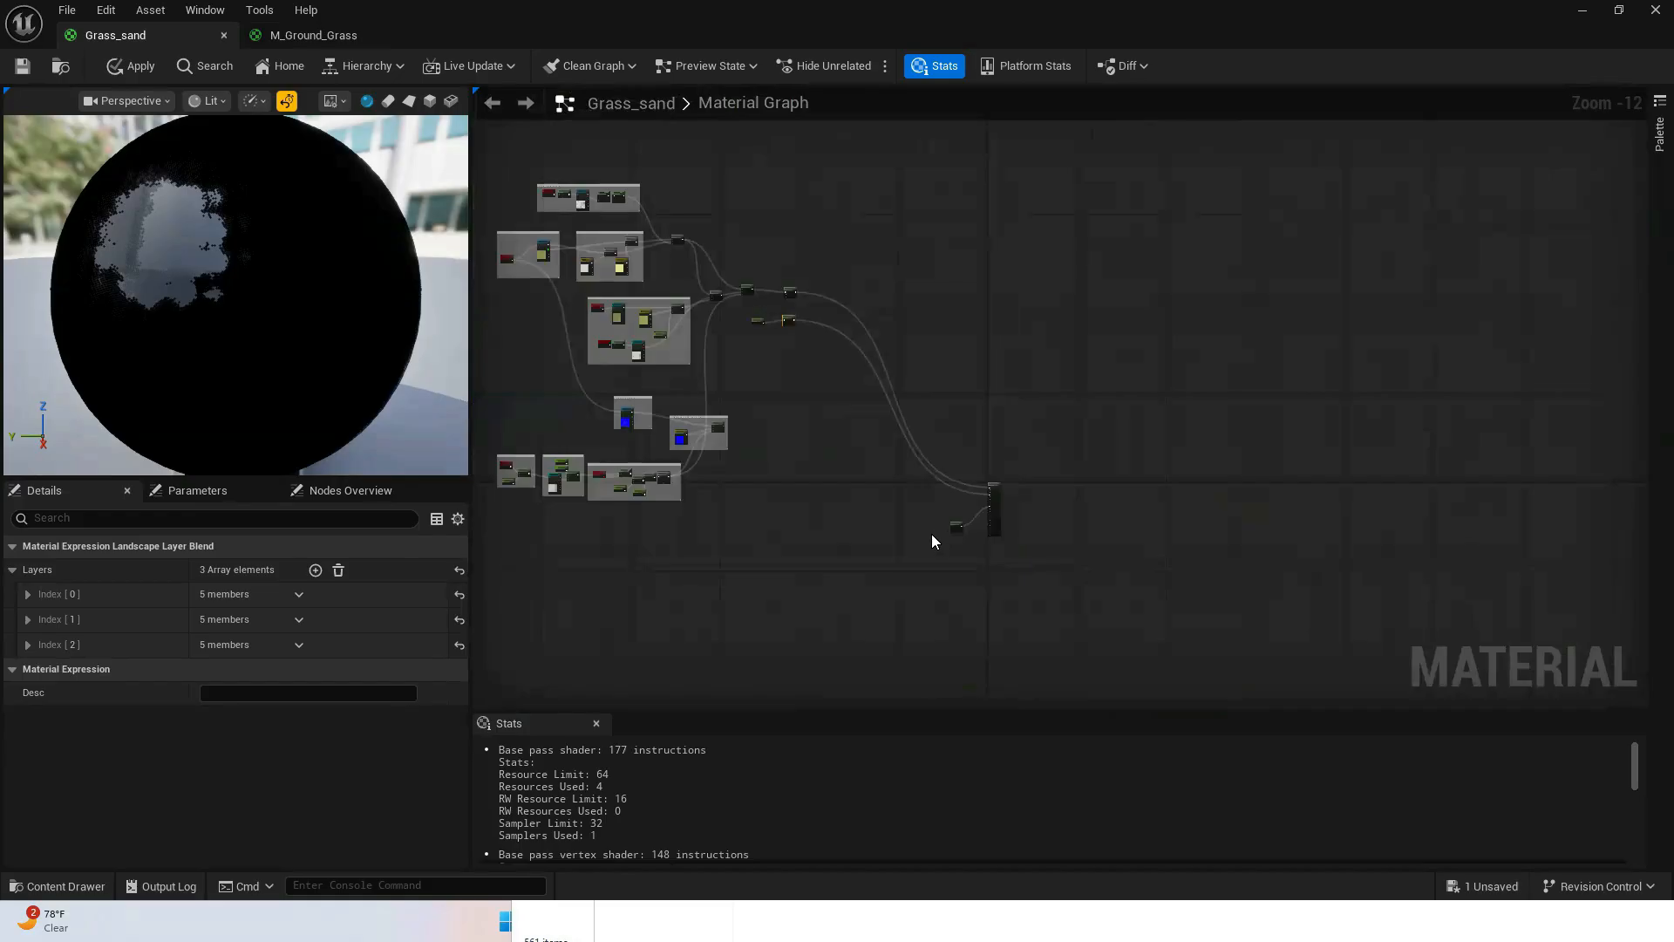
pyautogui.moveTo(955, 527); pyautogui.dragTo(747, 429)
pyautogui.scroll(5, 758, 514)
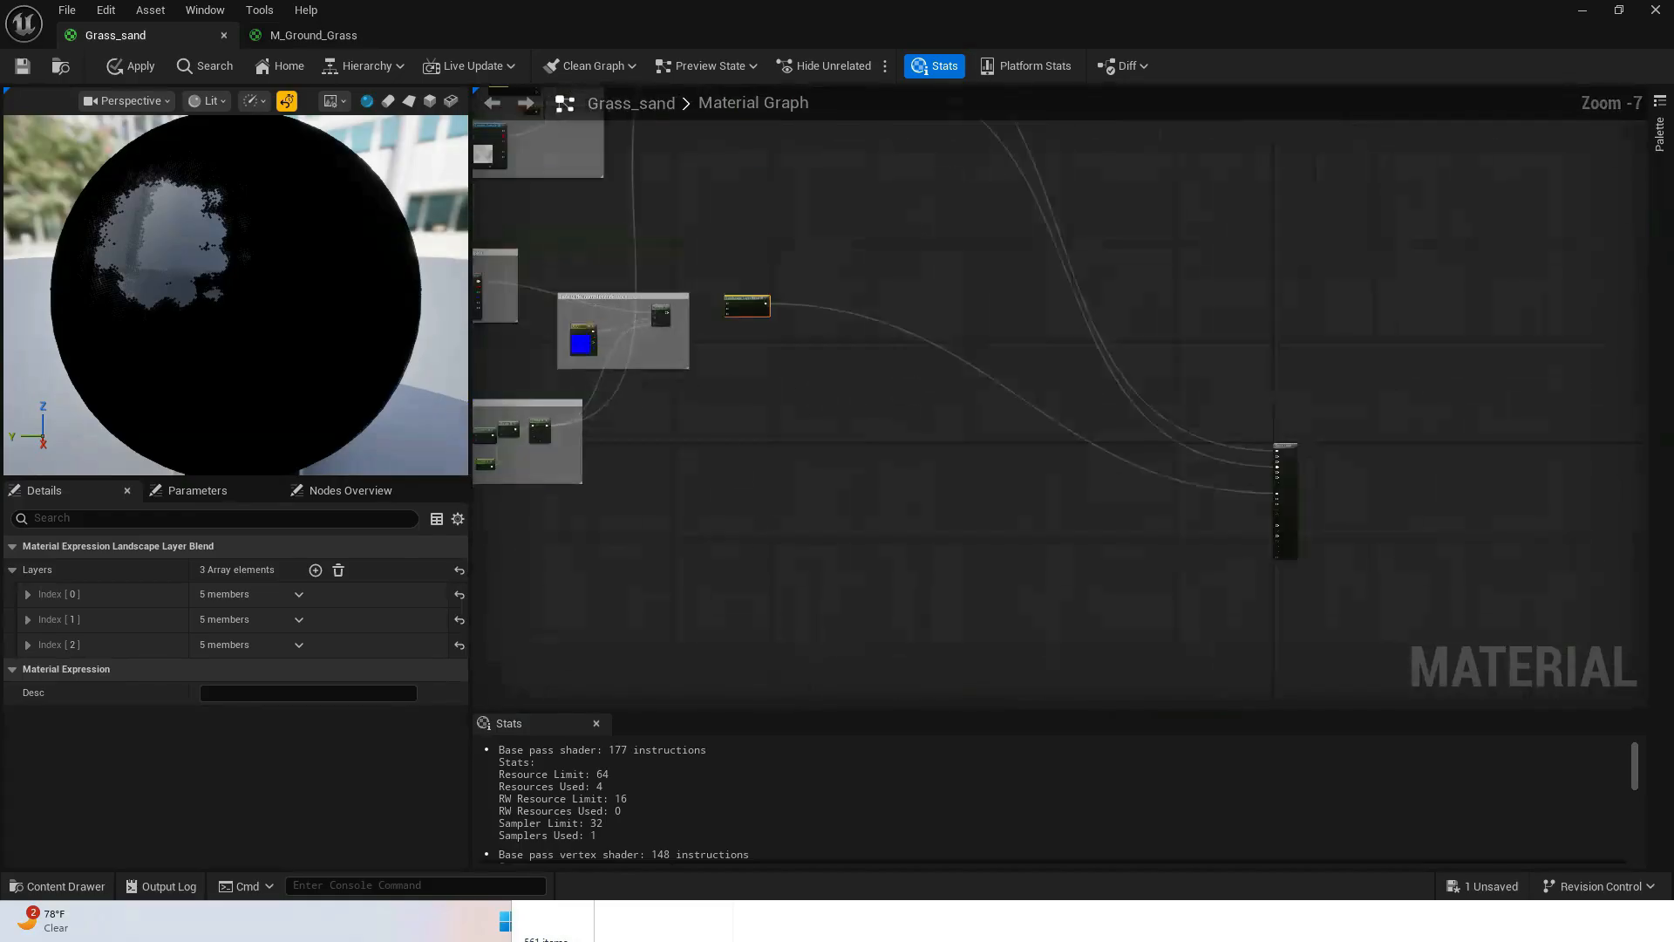
pyautogui.scroll(3, 871, 470)
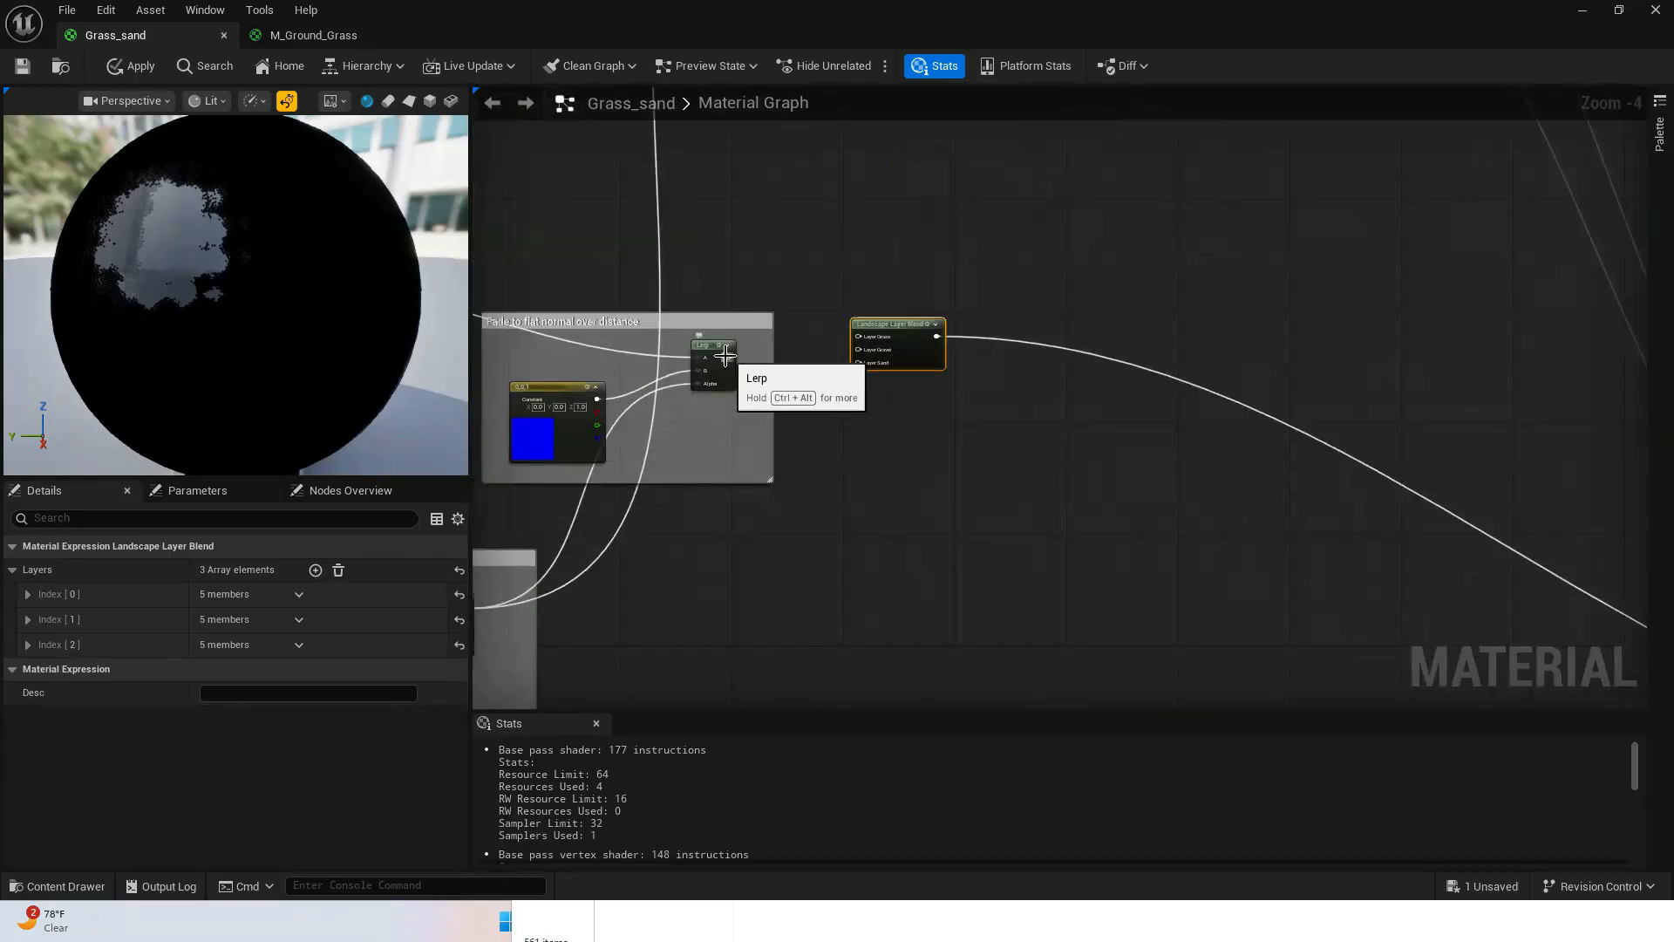
pyautogui.moveTo(726, 356); pyautogui.dragTo(858, 336)
# - Move the three Landscape Layer Blend nodes back beside the Grass_sand result node
pyautogui.scroll(-8, 1089, 518)
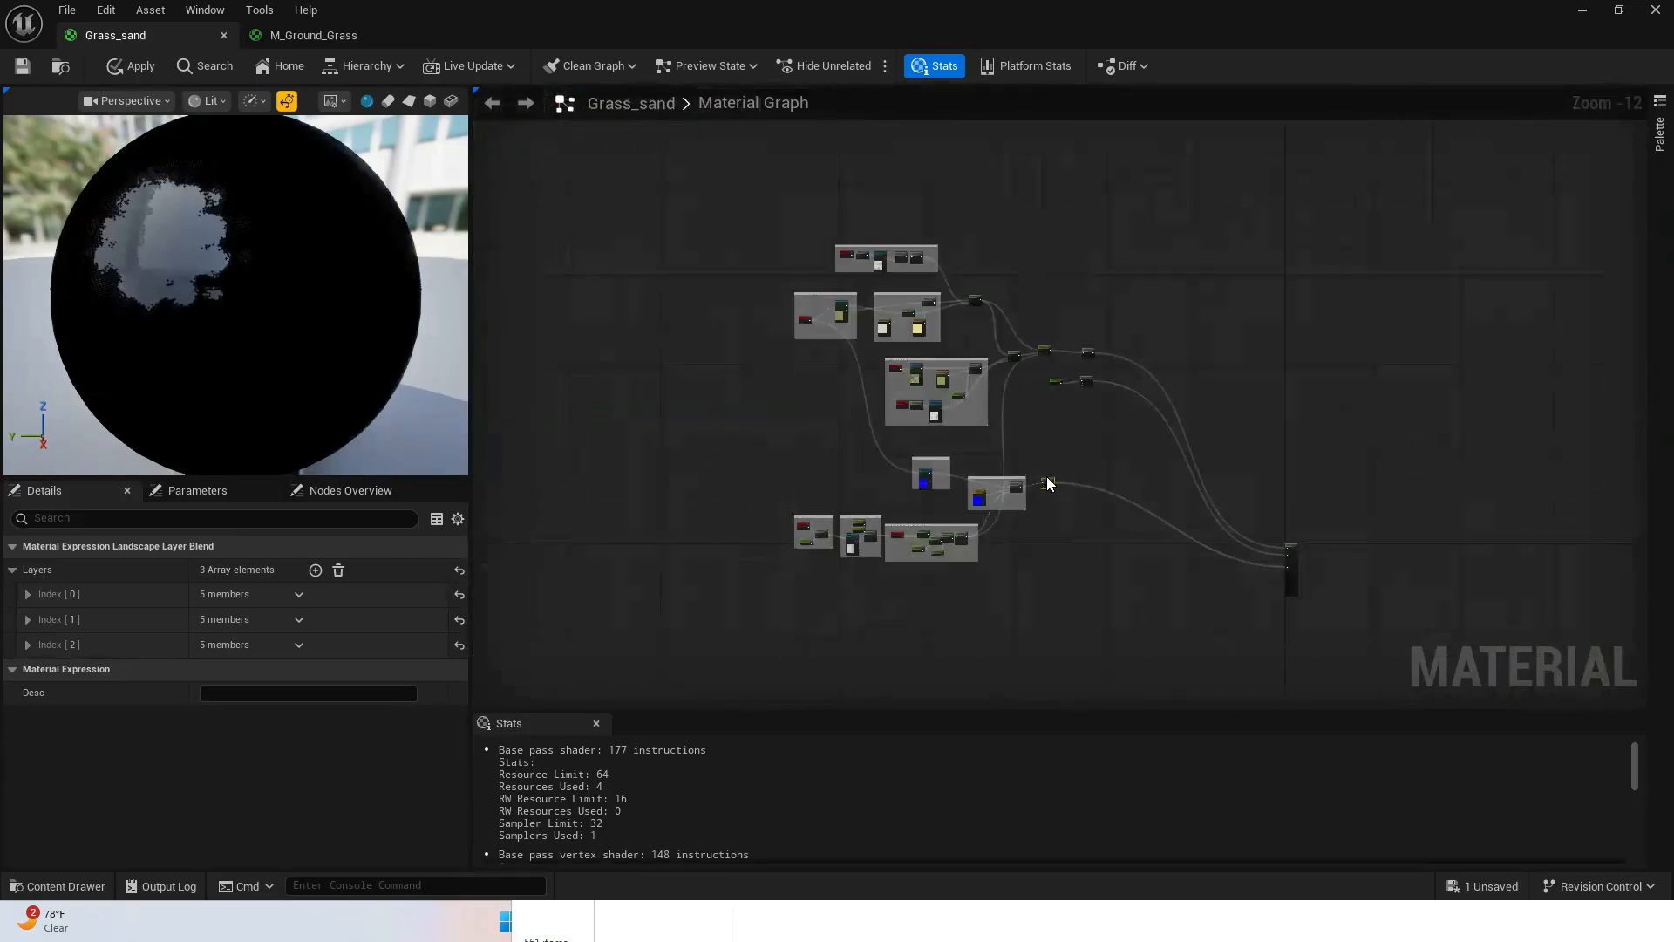
pyautogui.moveTo(1045, 483); pyautogui.dragTo(1218, 568)
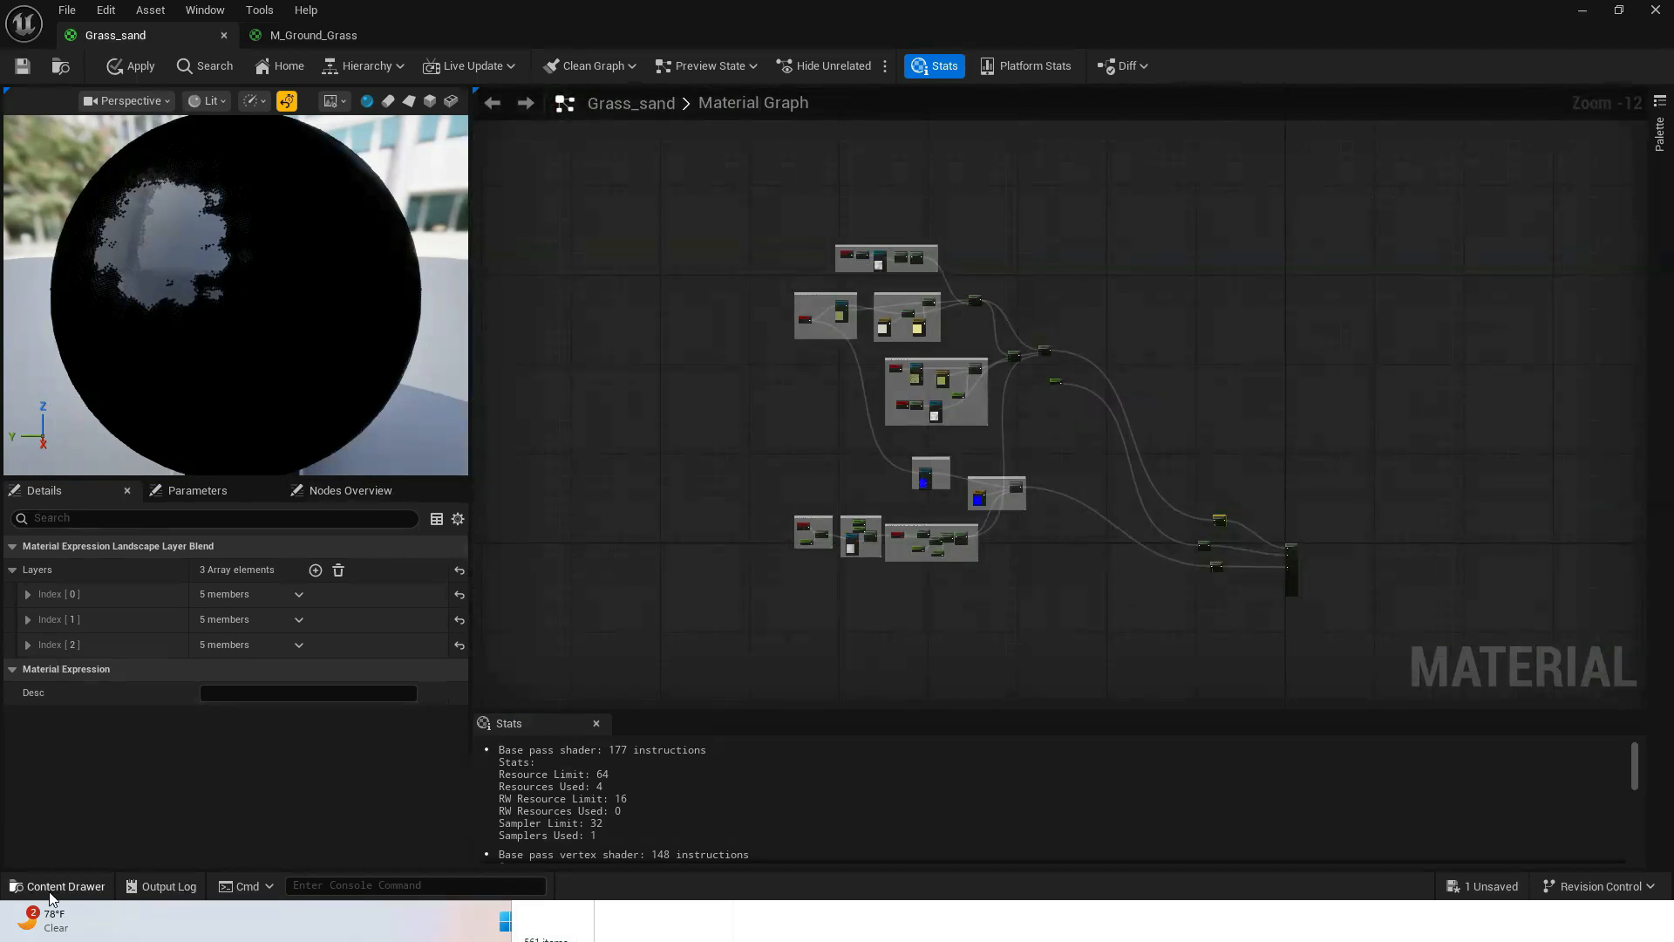
# - Open the M_CobbleStone_Pebble material from StarterContent and copy all nodes of its material graph
pyautogui.click(54, 885)
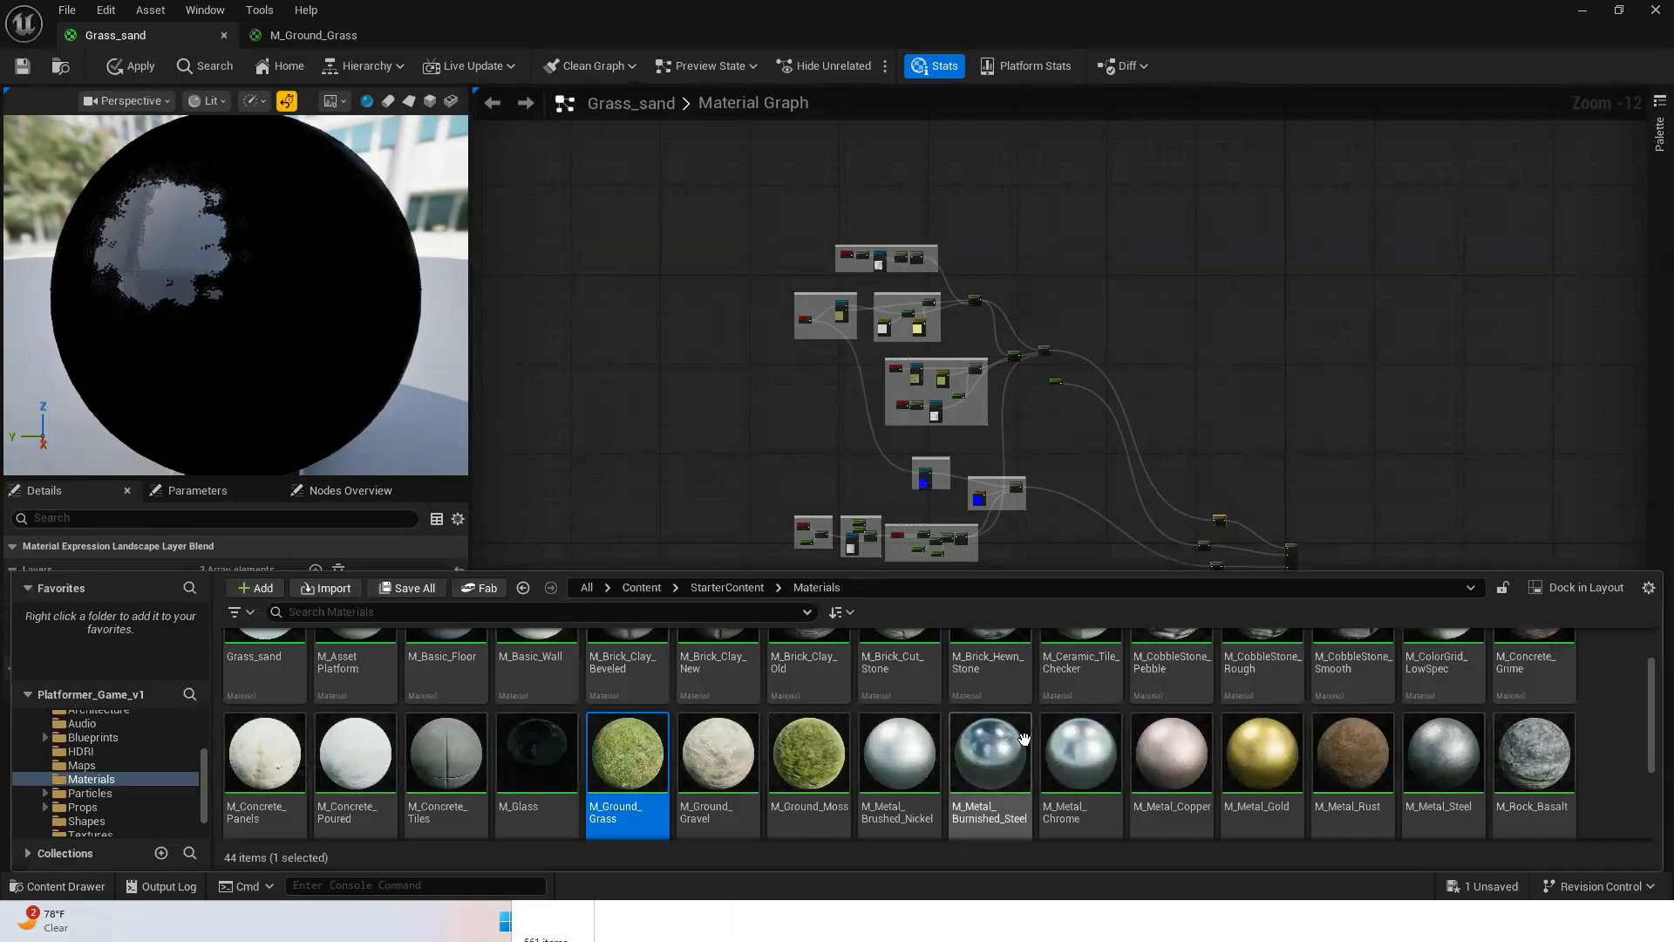
pyautogui.scroll(3, 829, 784)
pyautogui.scroll(-3, 829, 785)
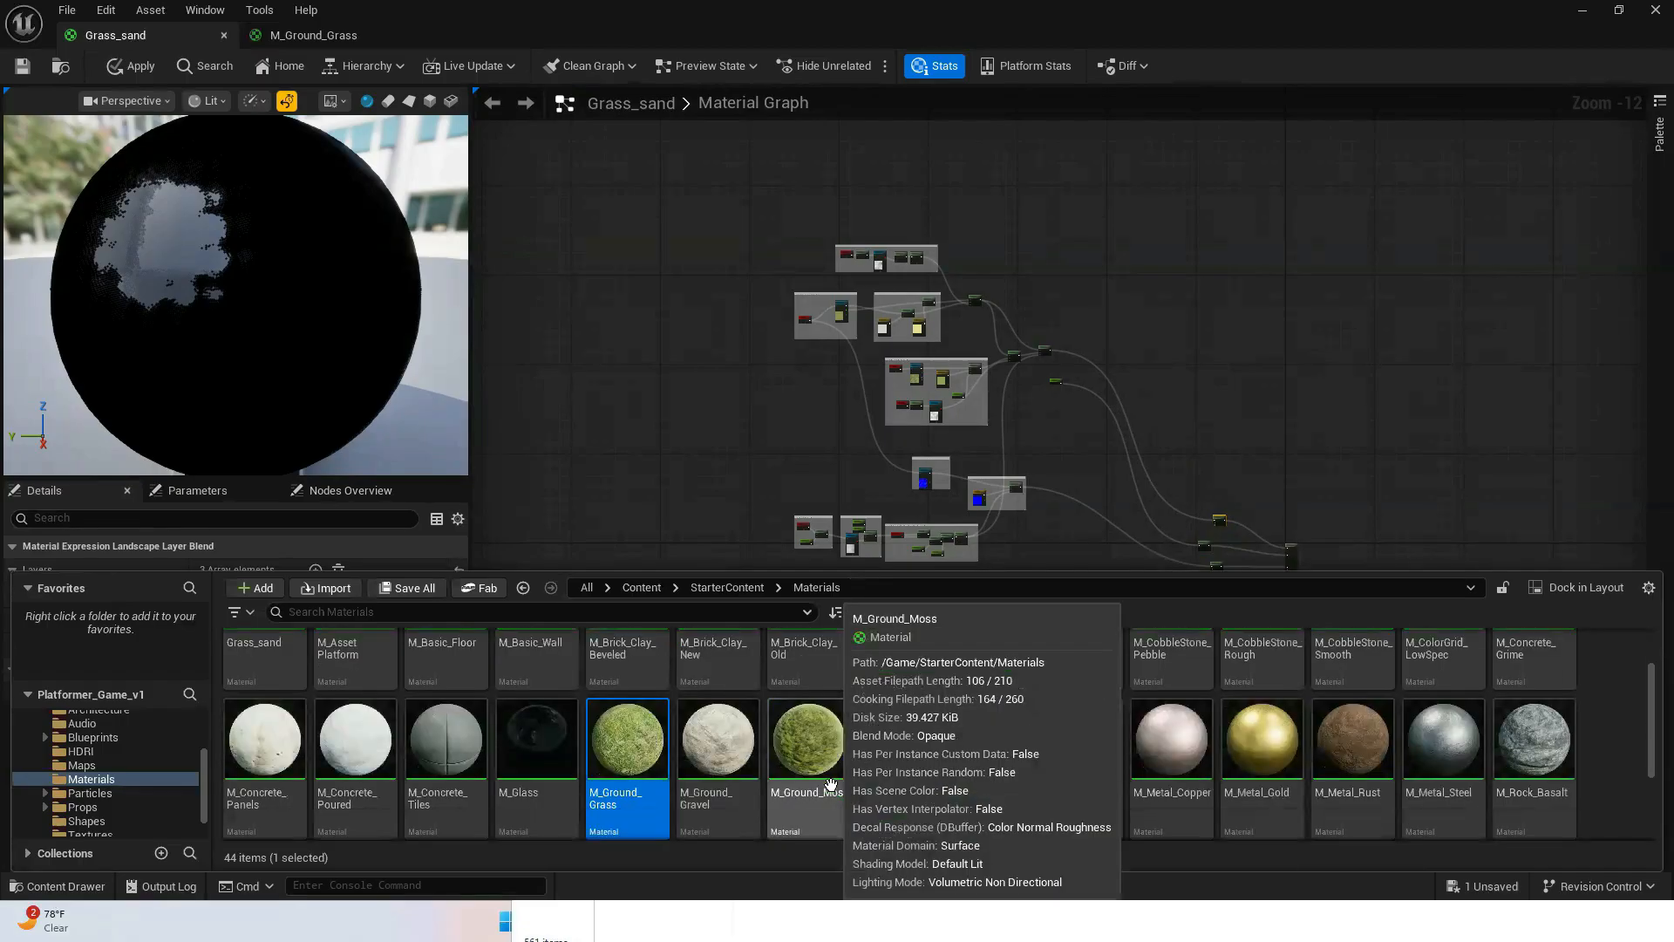
pyautogui.click(719, 776)
pyautogui.scroll(1, 859, 785)
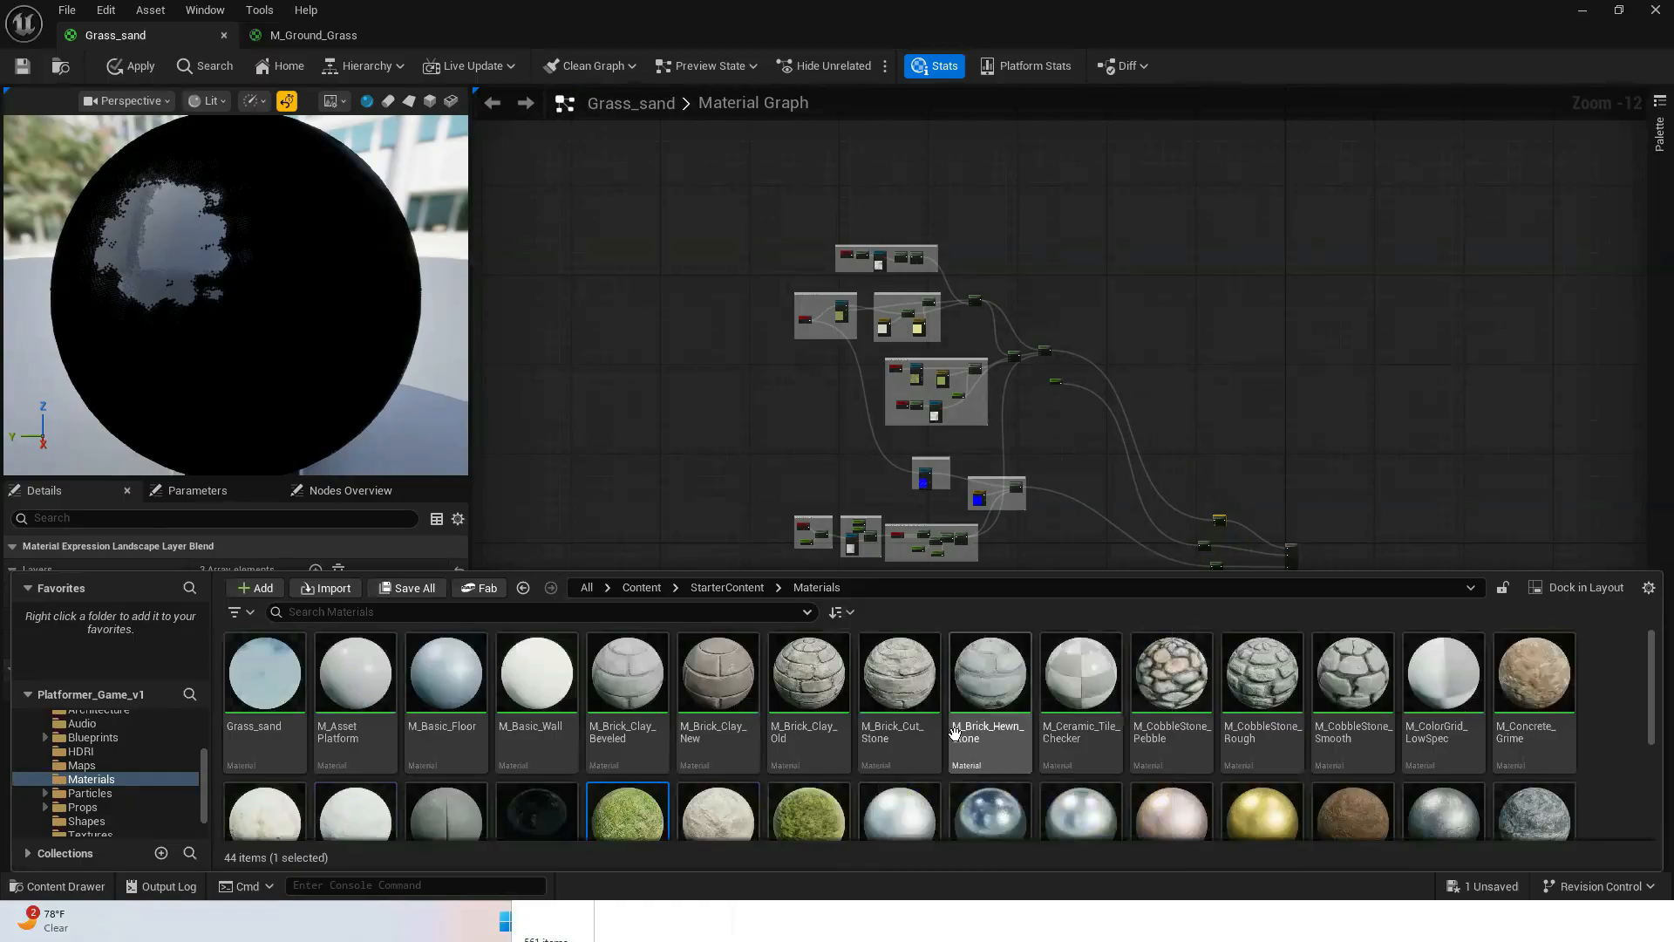
pyautogui.click(1167, 676)
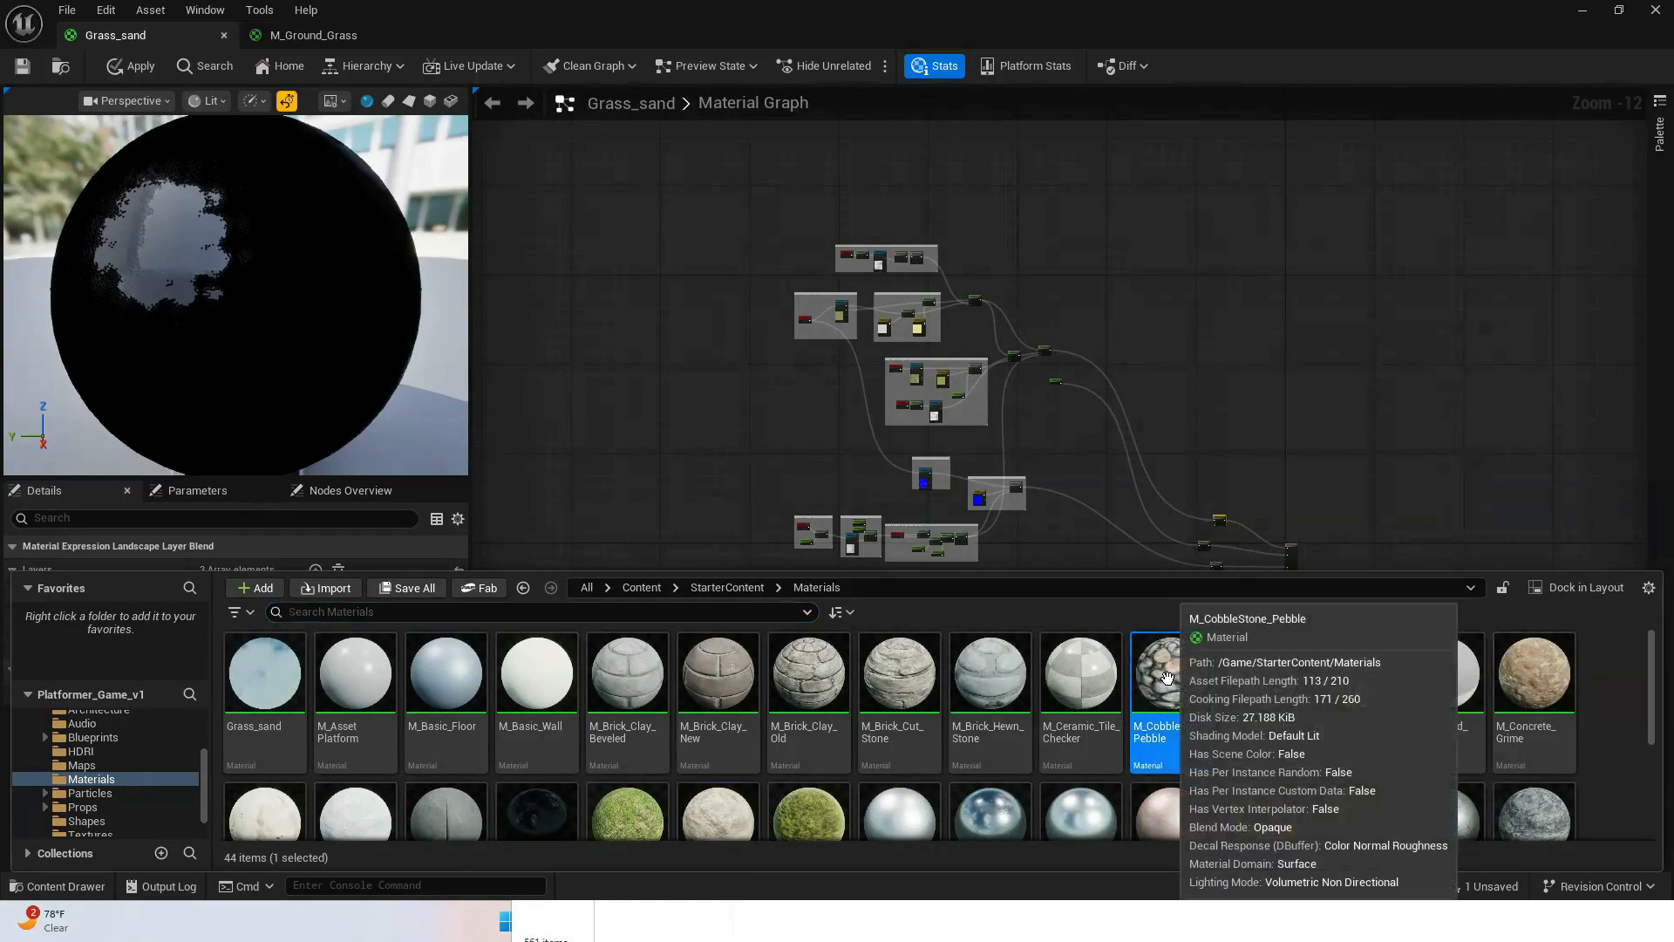
pyautogui.doubleClick(1167, 676)
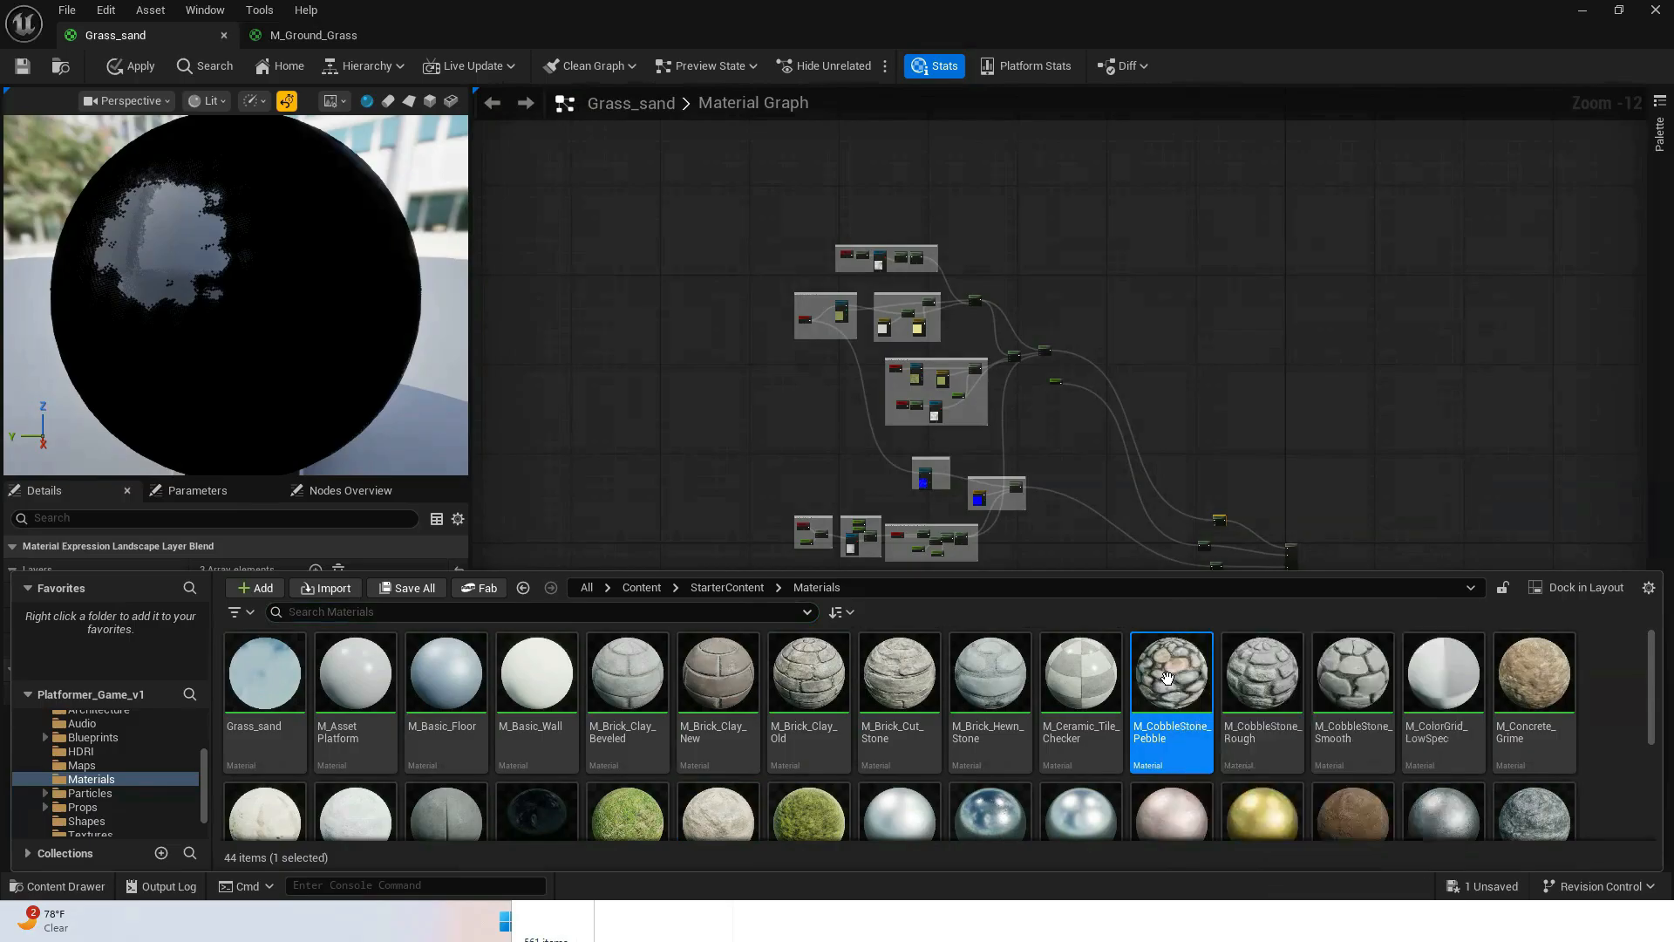
pyautogui.scroll(-13, 1123, 678)
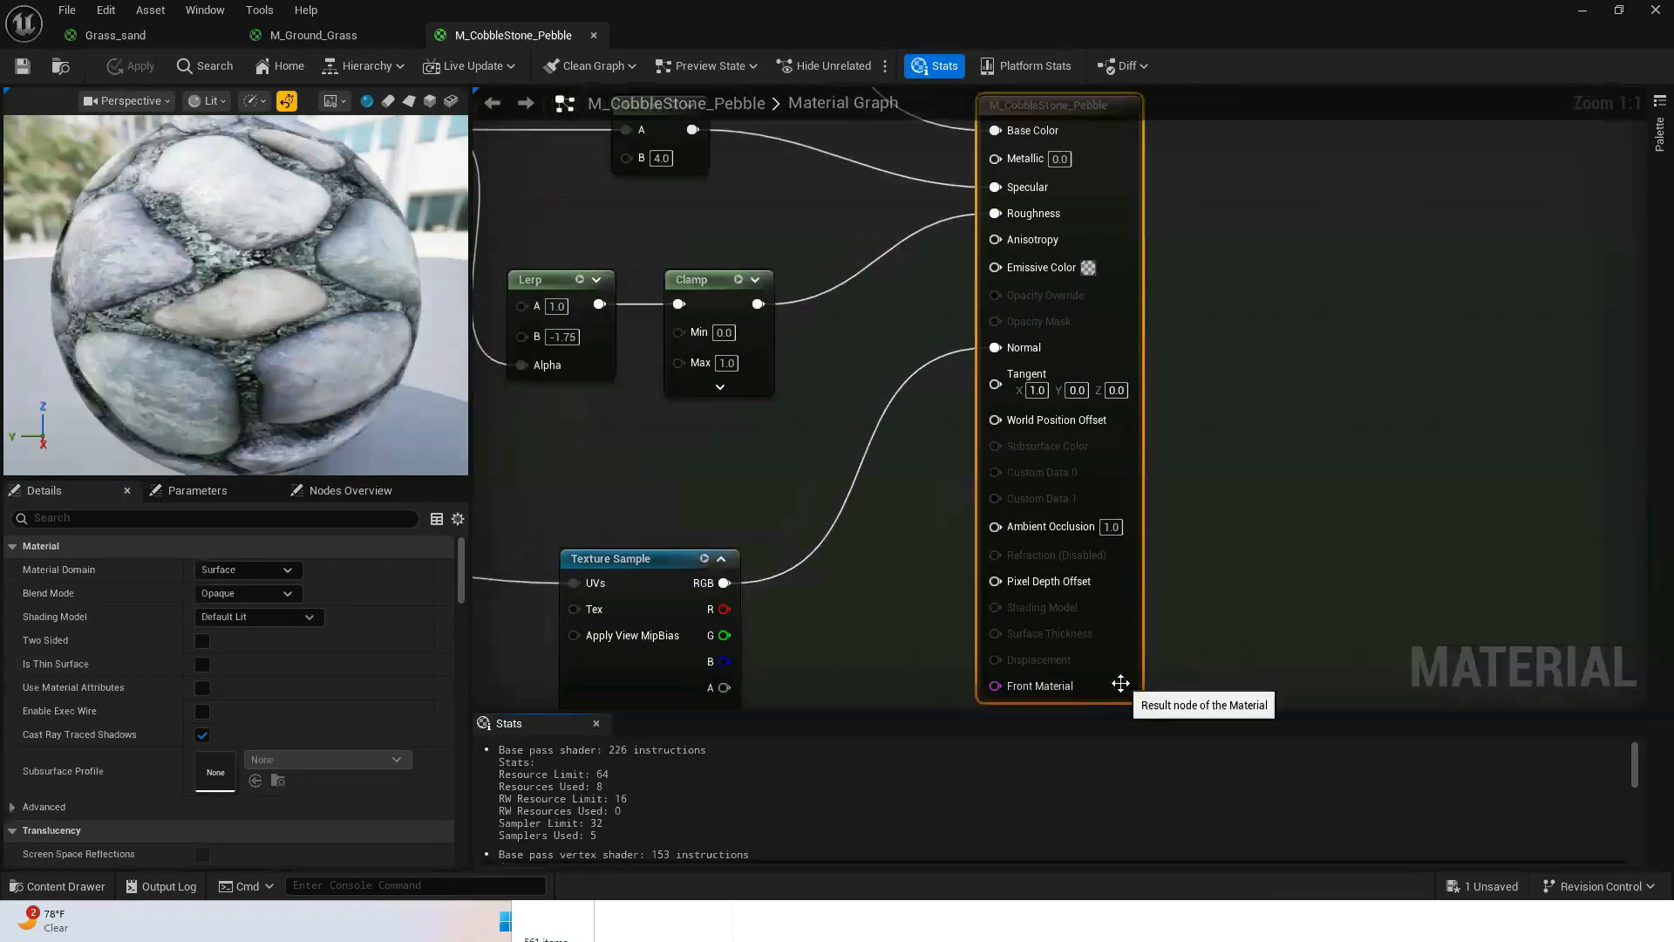
pyautogui.scroll(3, 1132, 656)
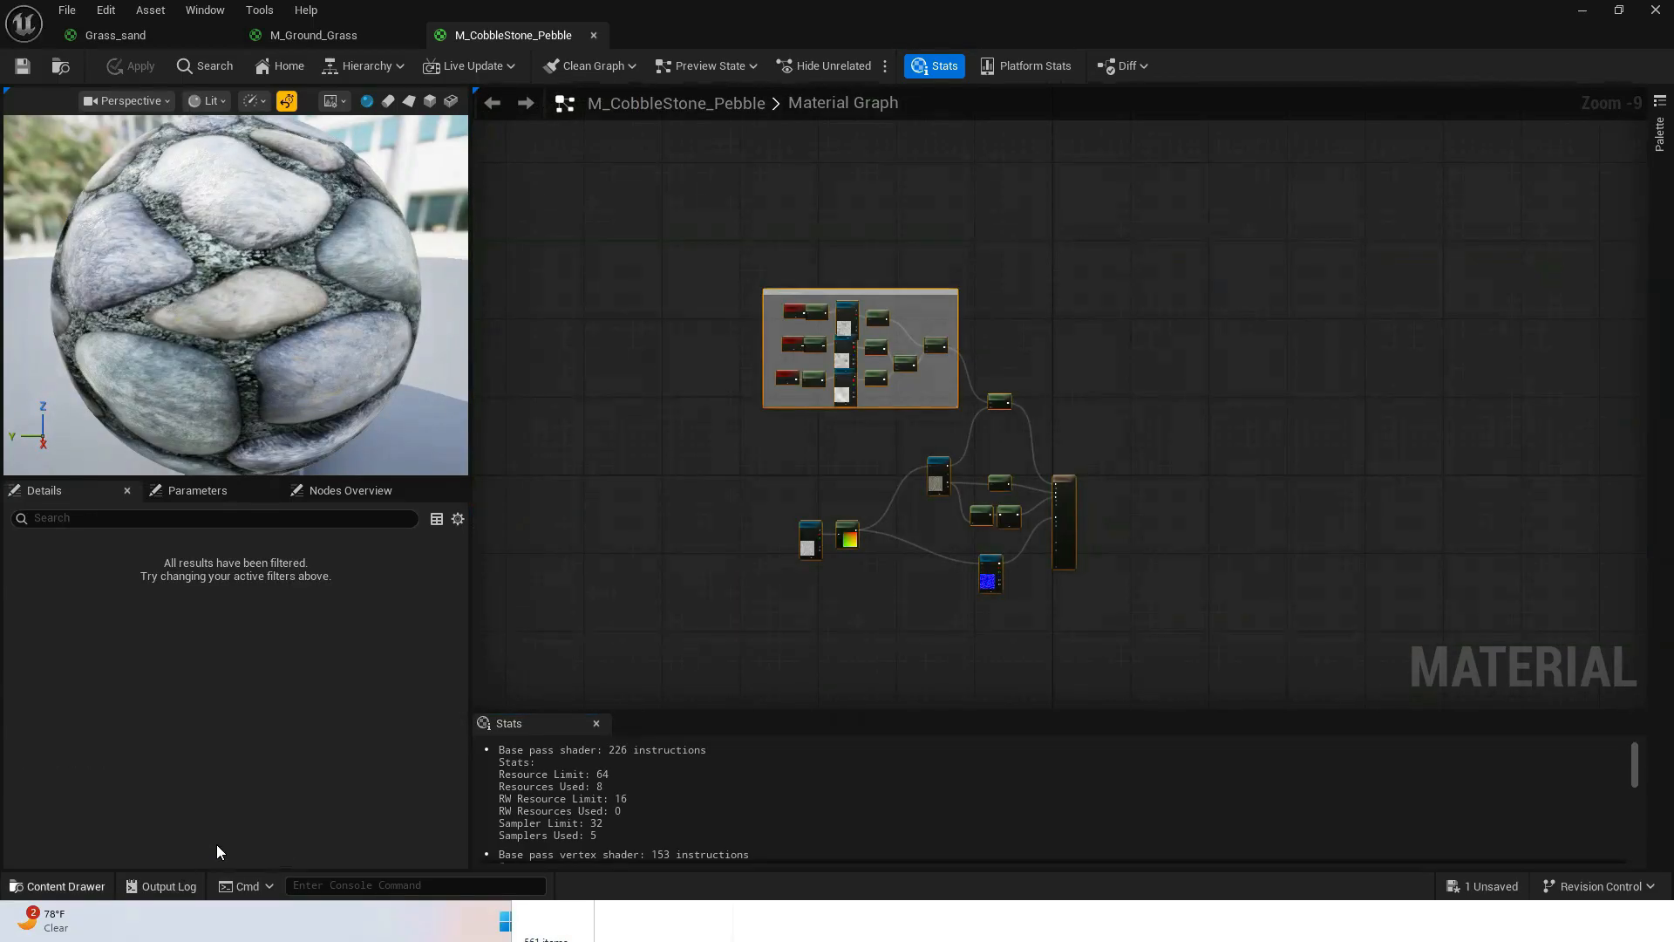
# - Paste the copied cobblestone nodes into the Grass_sand graph, in the empty area below the grass network
pyautogui.click(176, 36)
pyautogui.moveTo(1128, 637); pyautogui.dragTo(1050, 406, button='right')
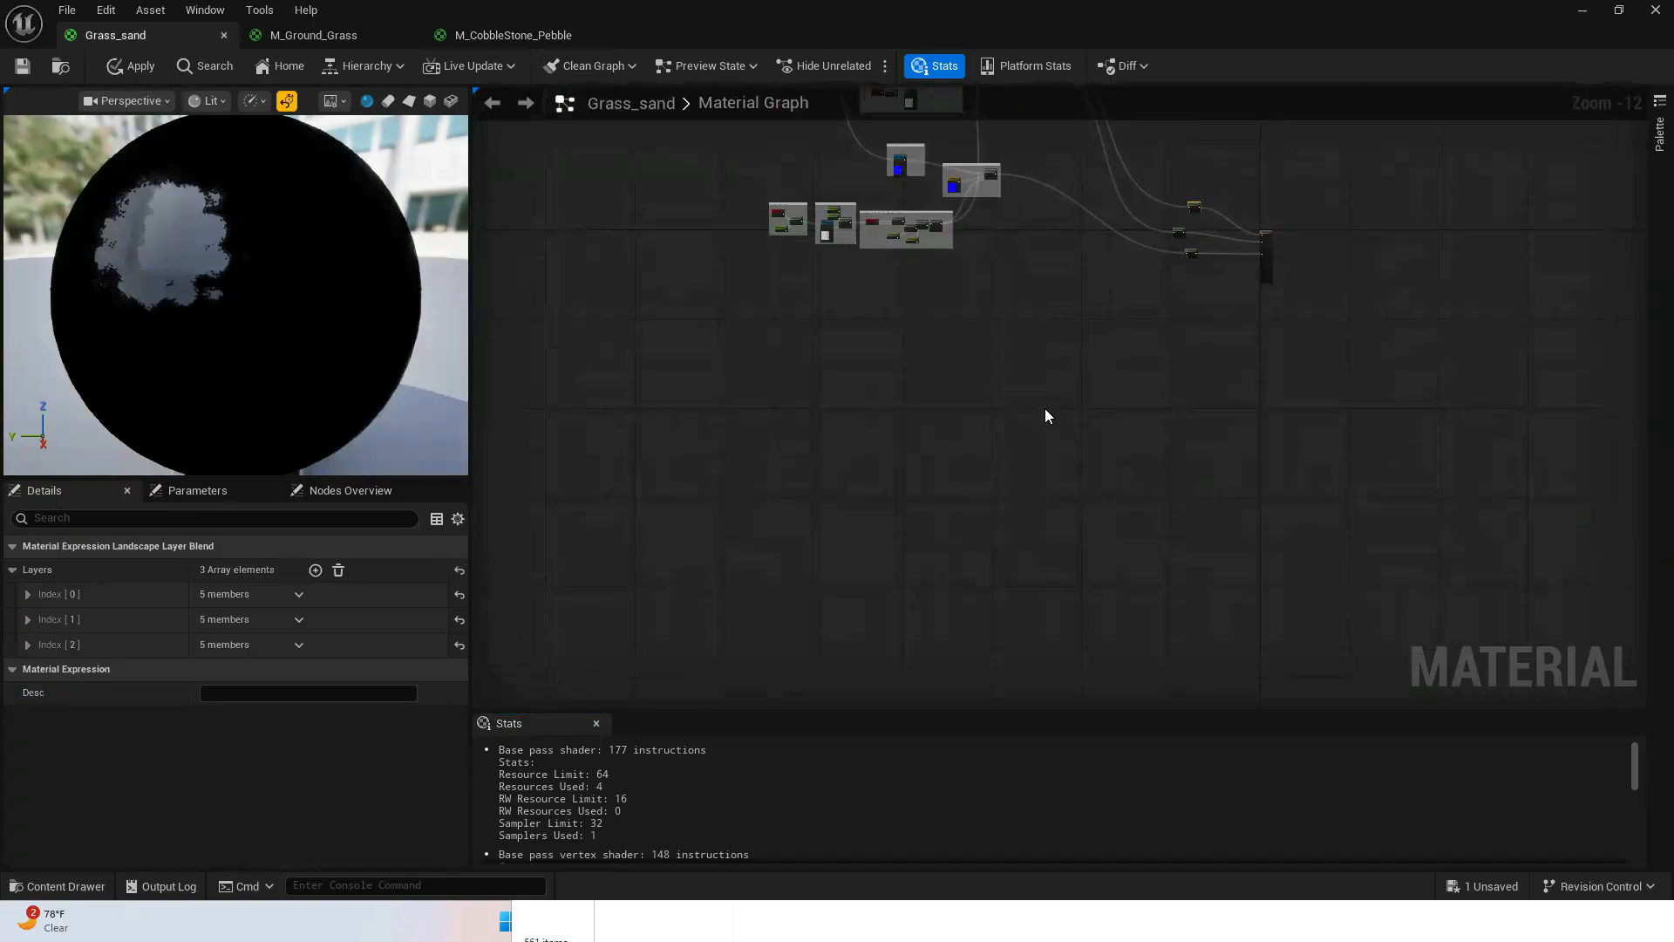
pyautogui.hotkey('ctrl', 'v')
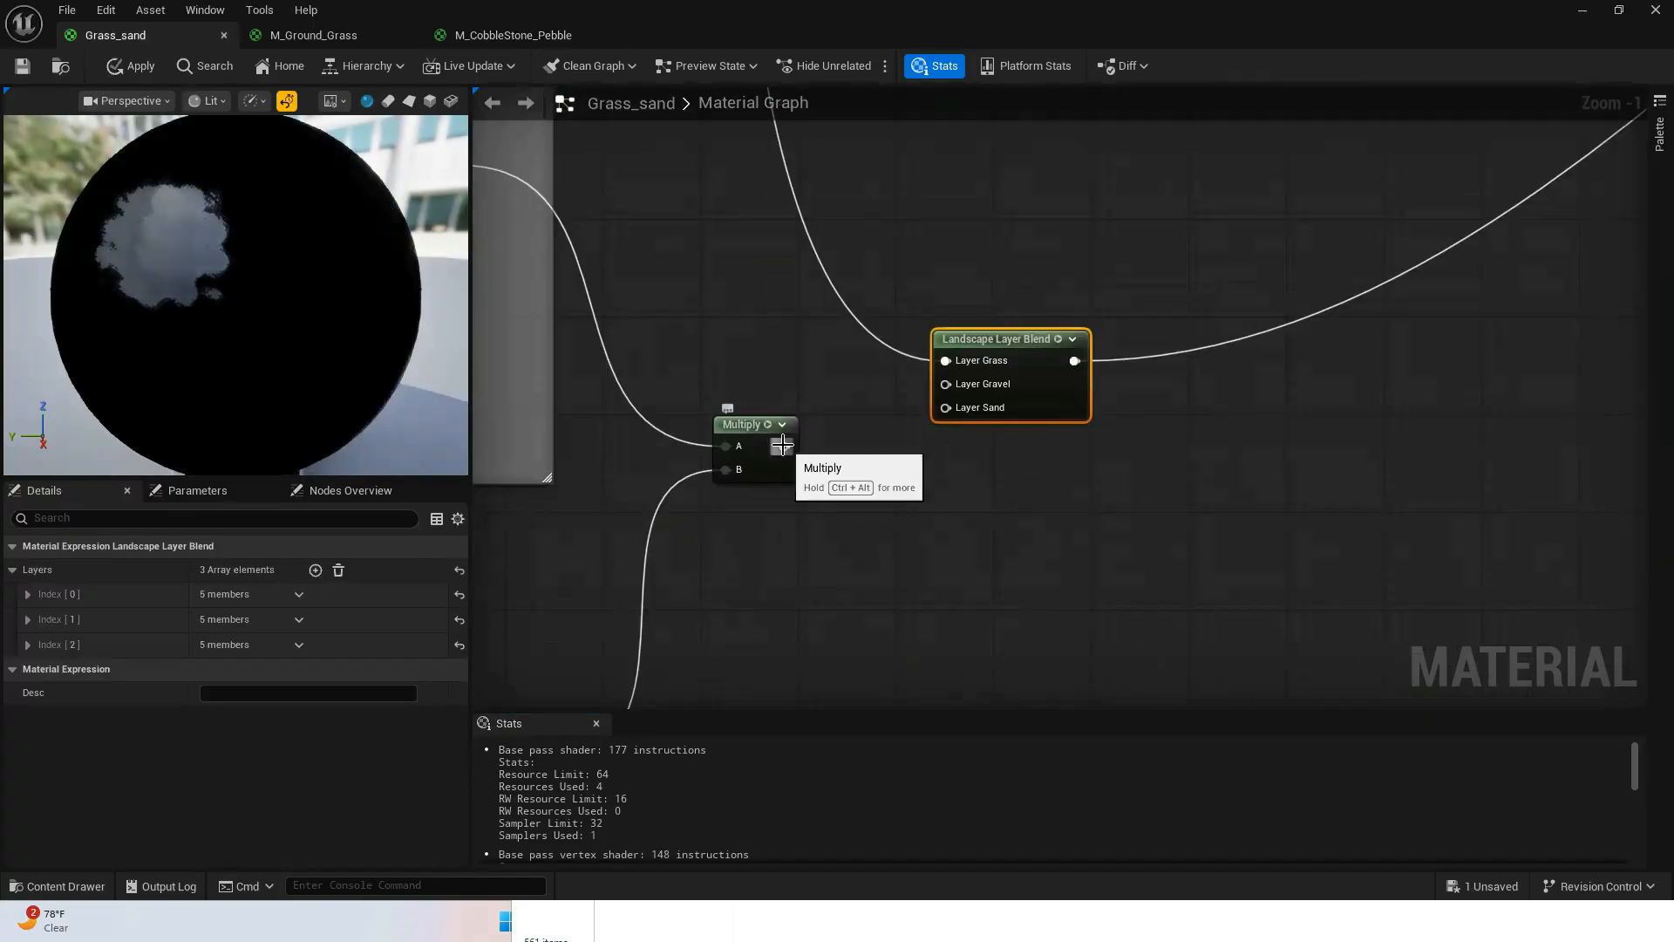
# - Connect the cobblestone color Multiply output to Layer Gravel of the Base Color Landscape Layer Blend and move the blend node back near the result node
pyautogui.moveTo(783, 445); pyautogui.dragTo(948, 384)
pyautogui.scroll(-9, 1025, 471)
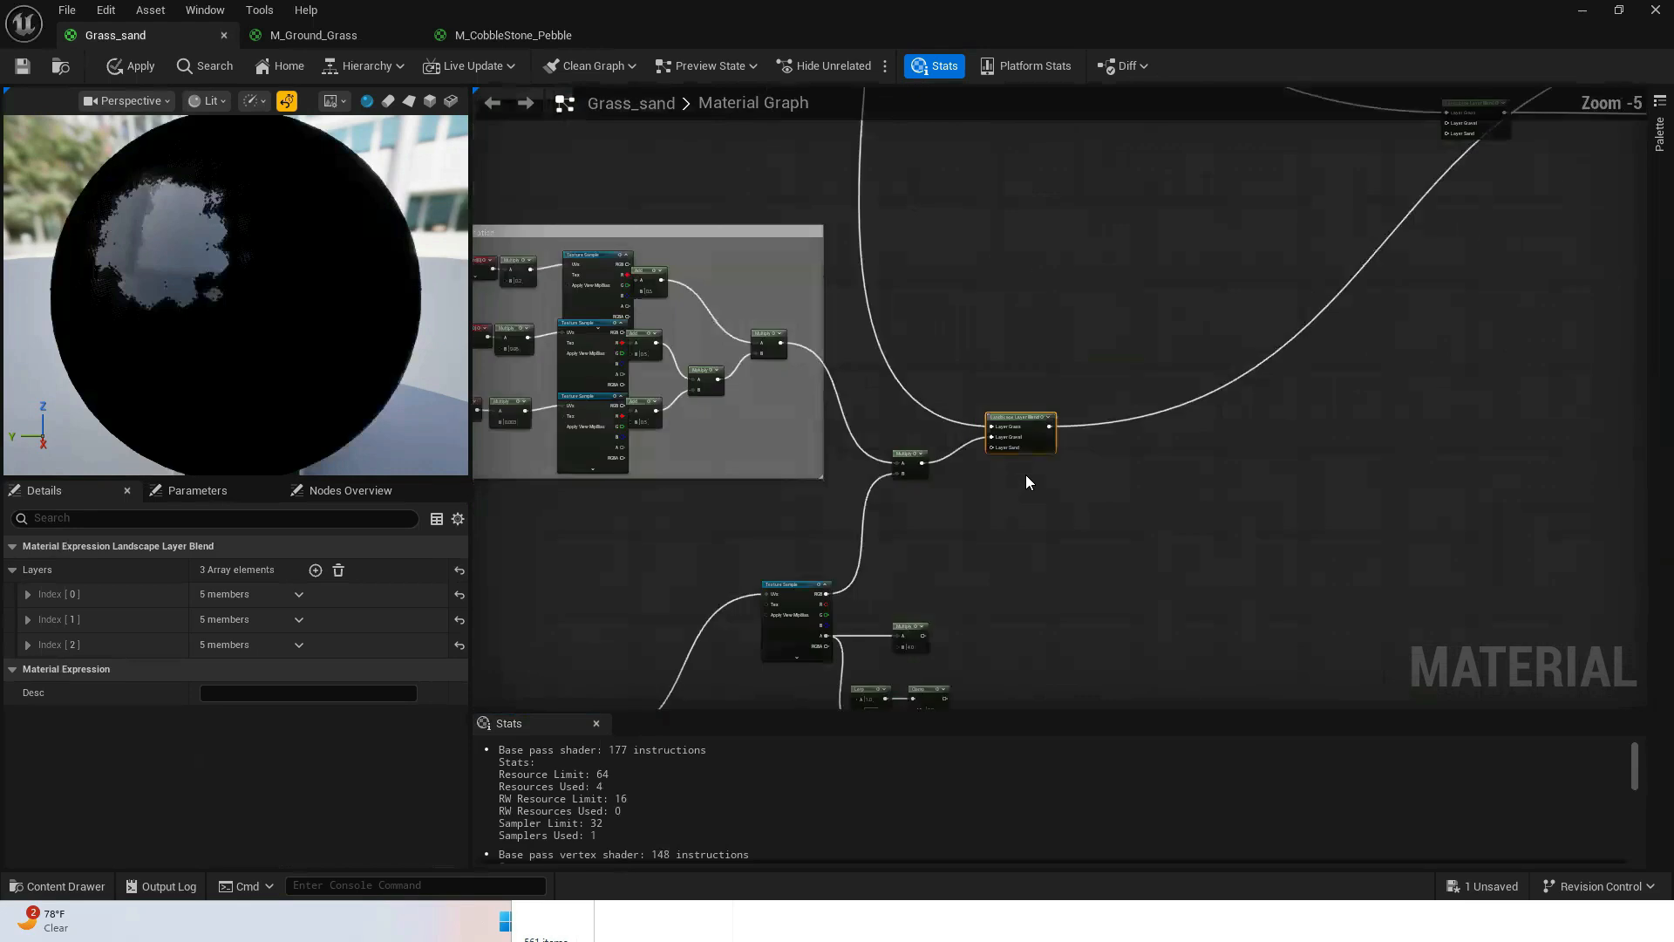
pyautogui.moveTo(1026, 452); pyautogui.dragTo(1212, 246)
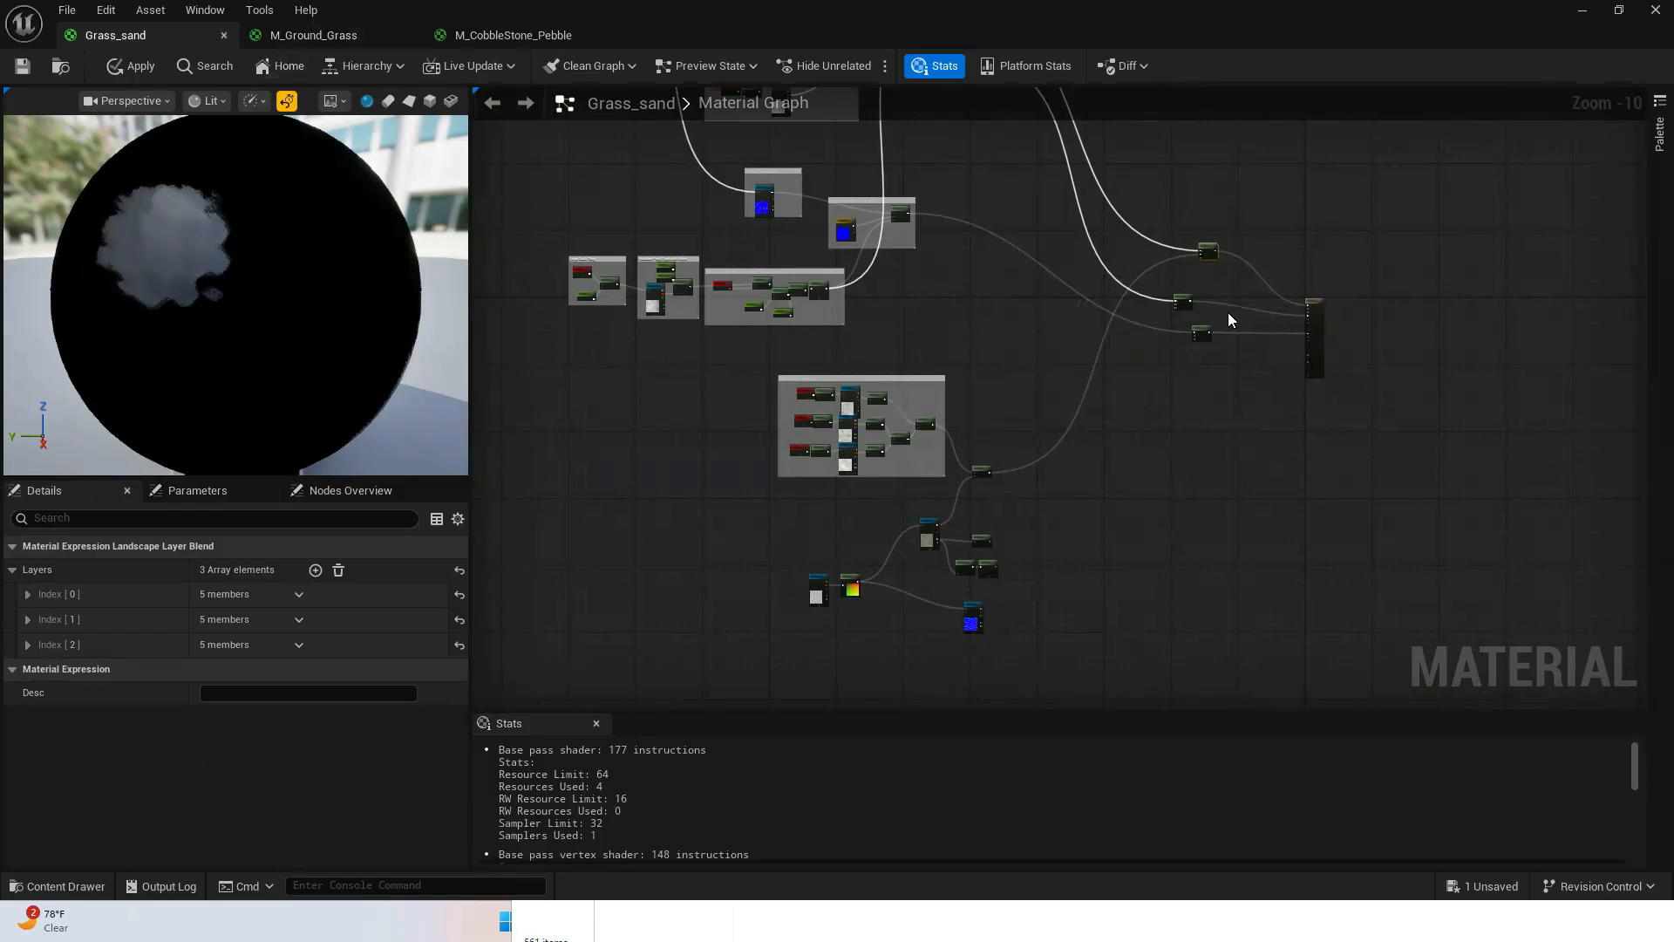
# - Duplicate the Normal Landscape Layer Blend, place the copy beside the cobblestone Multiply node with B 4.0, and connect that Multiply to Layer Gravel
pyautogui.rightClick(1200, 333)
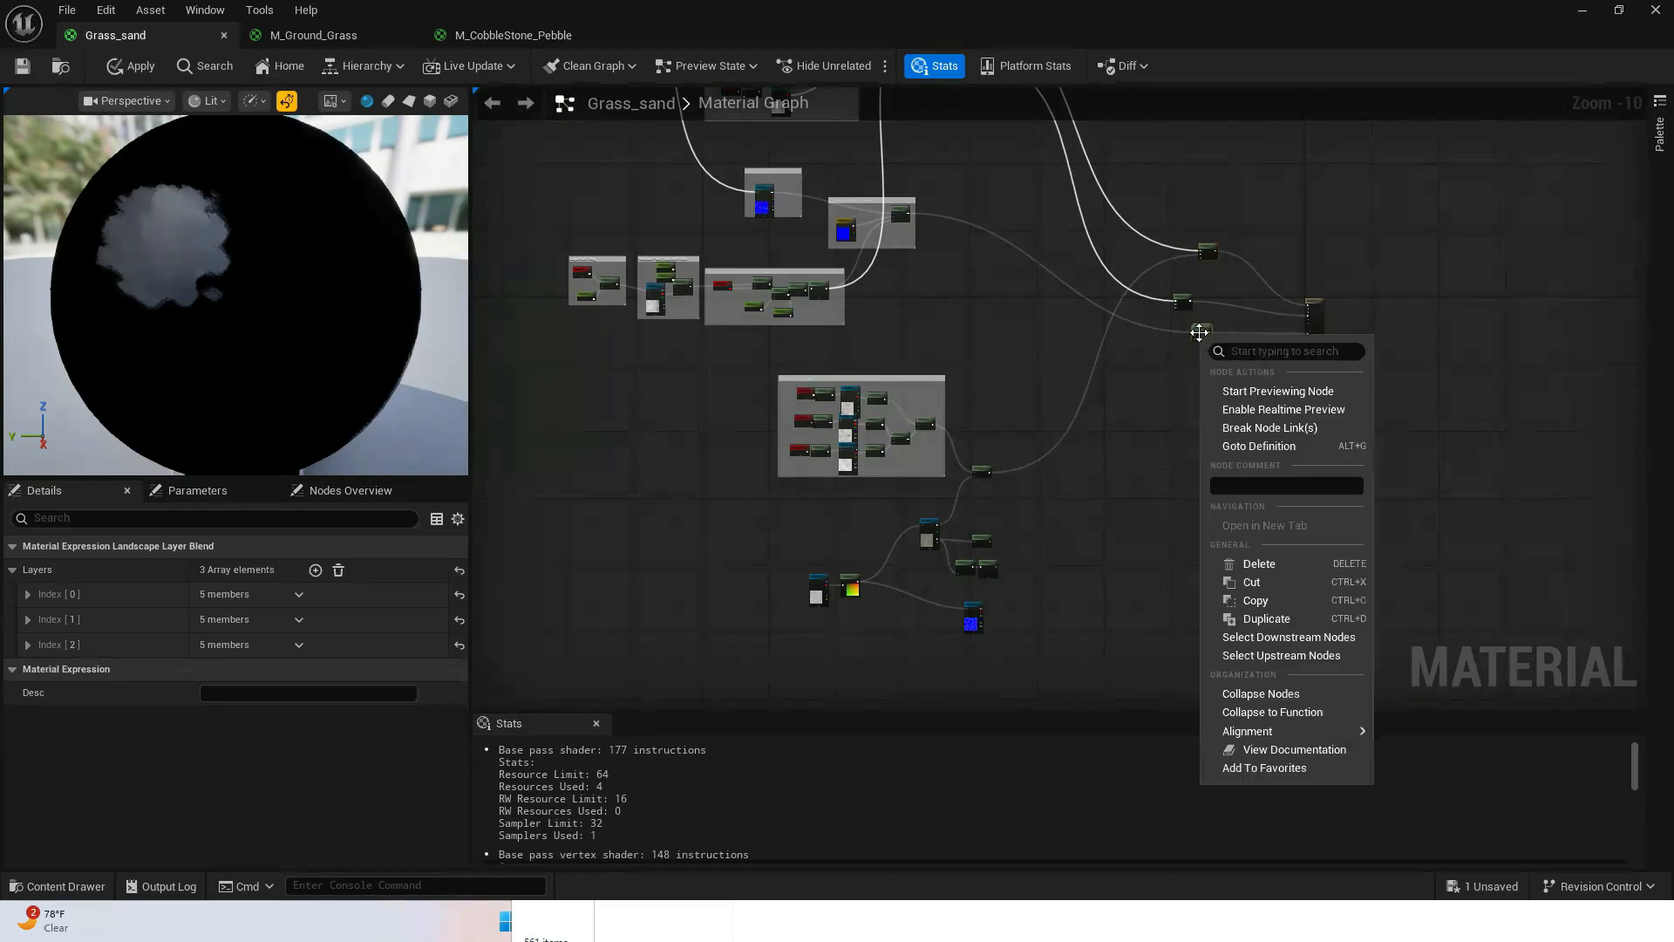
pyautogui.click(1264, 618)
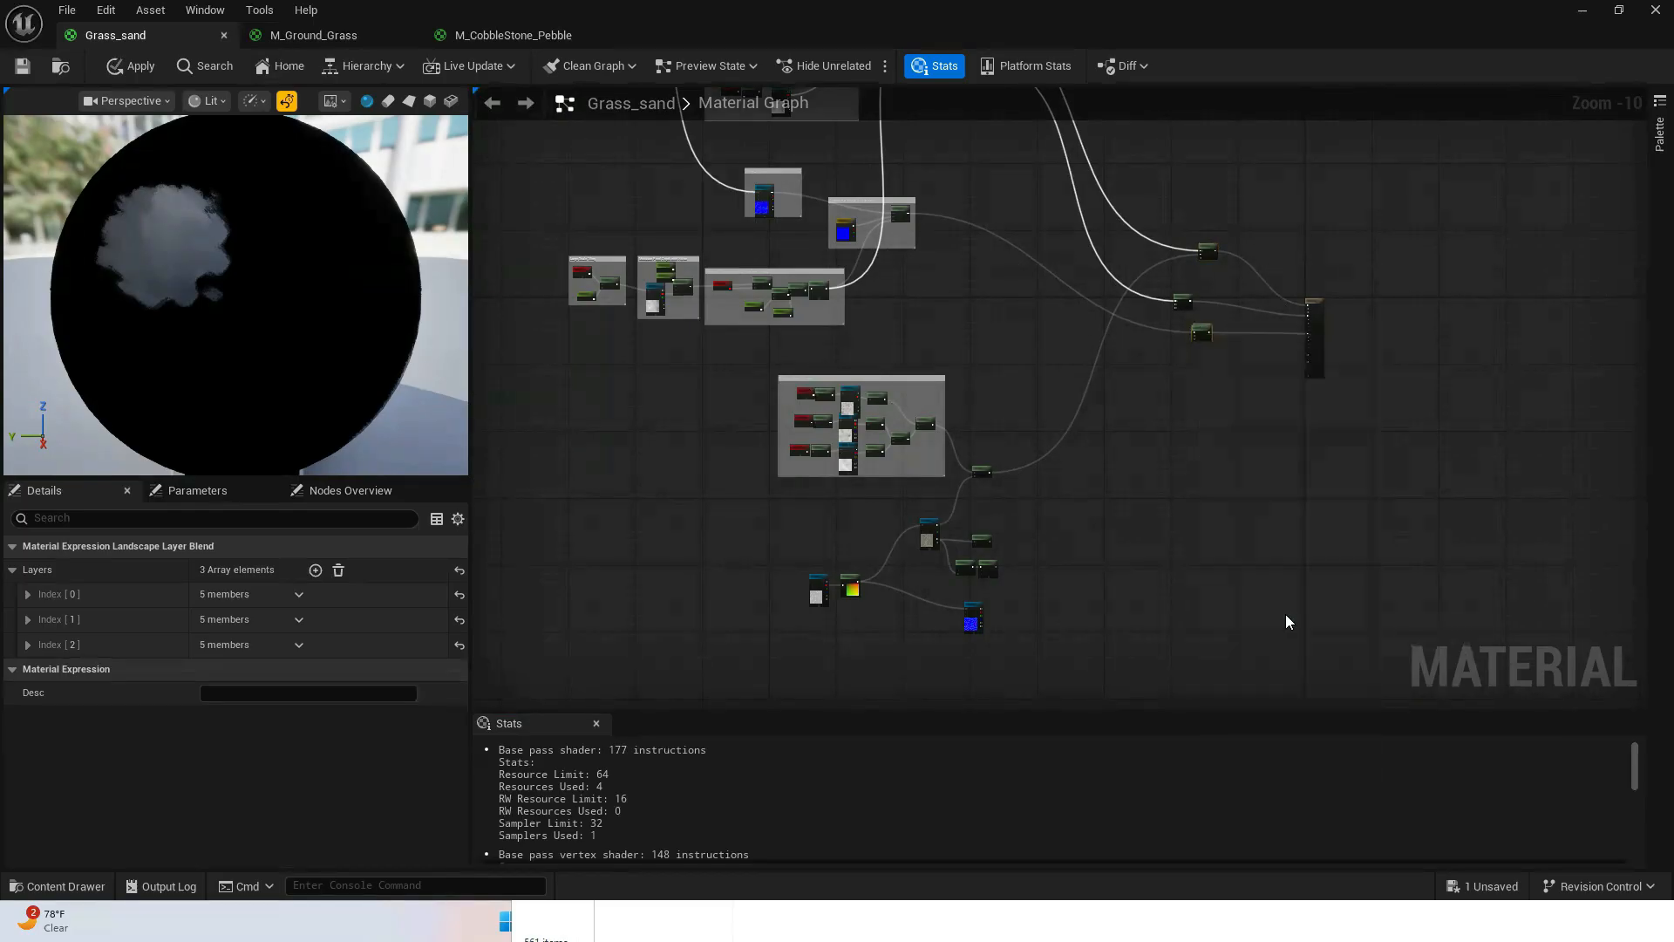
pyautogui.moveTo(1294, 347); pyautogui.dragTo(897, 604)
pyautogui.scroll(4, 1242, 387)
pyautogui.scroll(2, 1020, 558)
pyautogui.moveTo(1020, 558); pyautogui.dragTo(1098, 288, button='right')
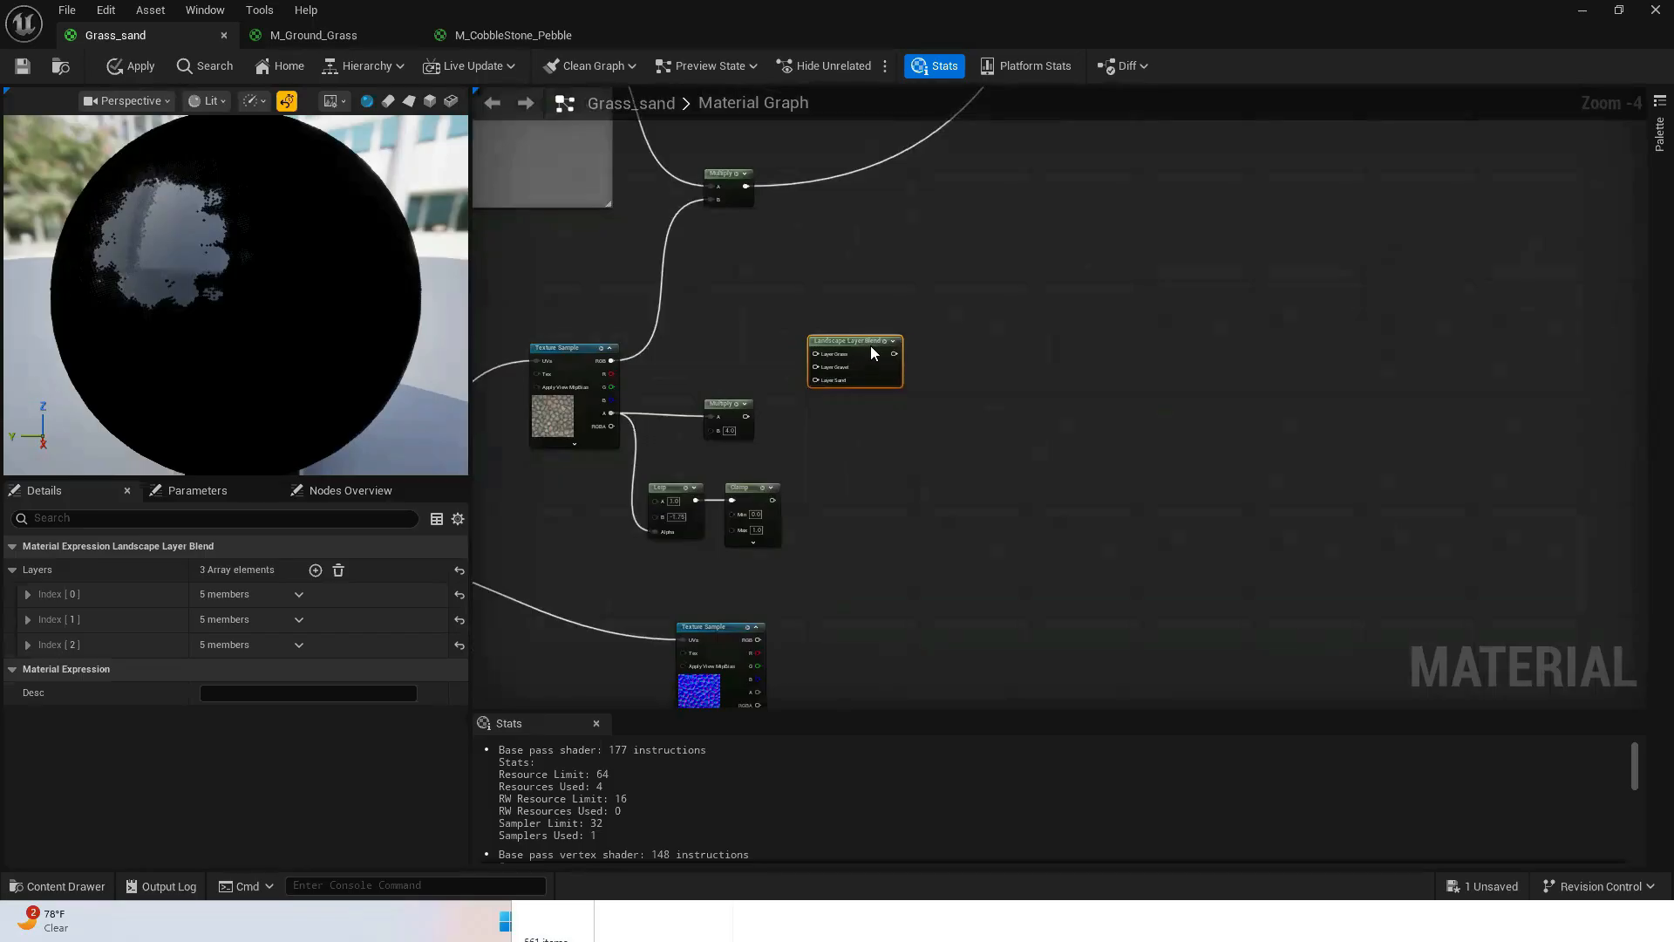
pyautogui.moveTo(870, 345); pyautogui.dragTo(898, 373)
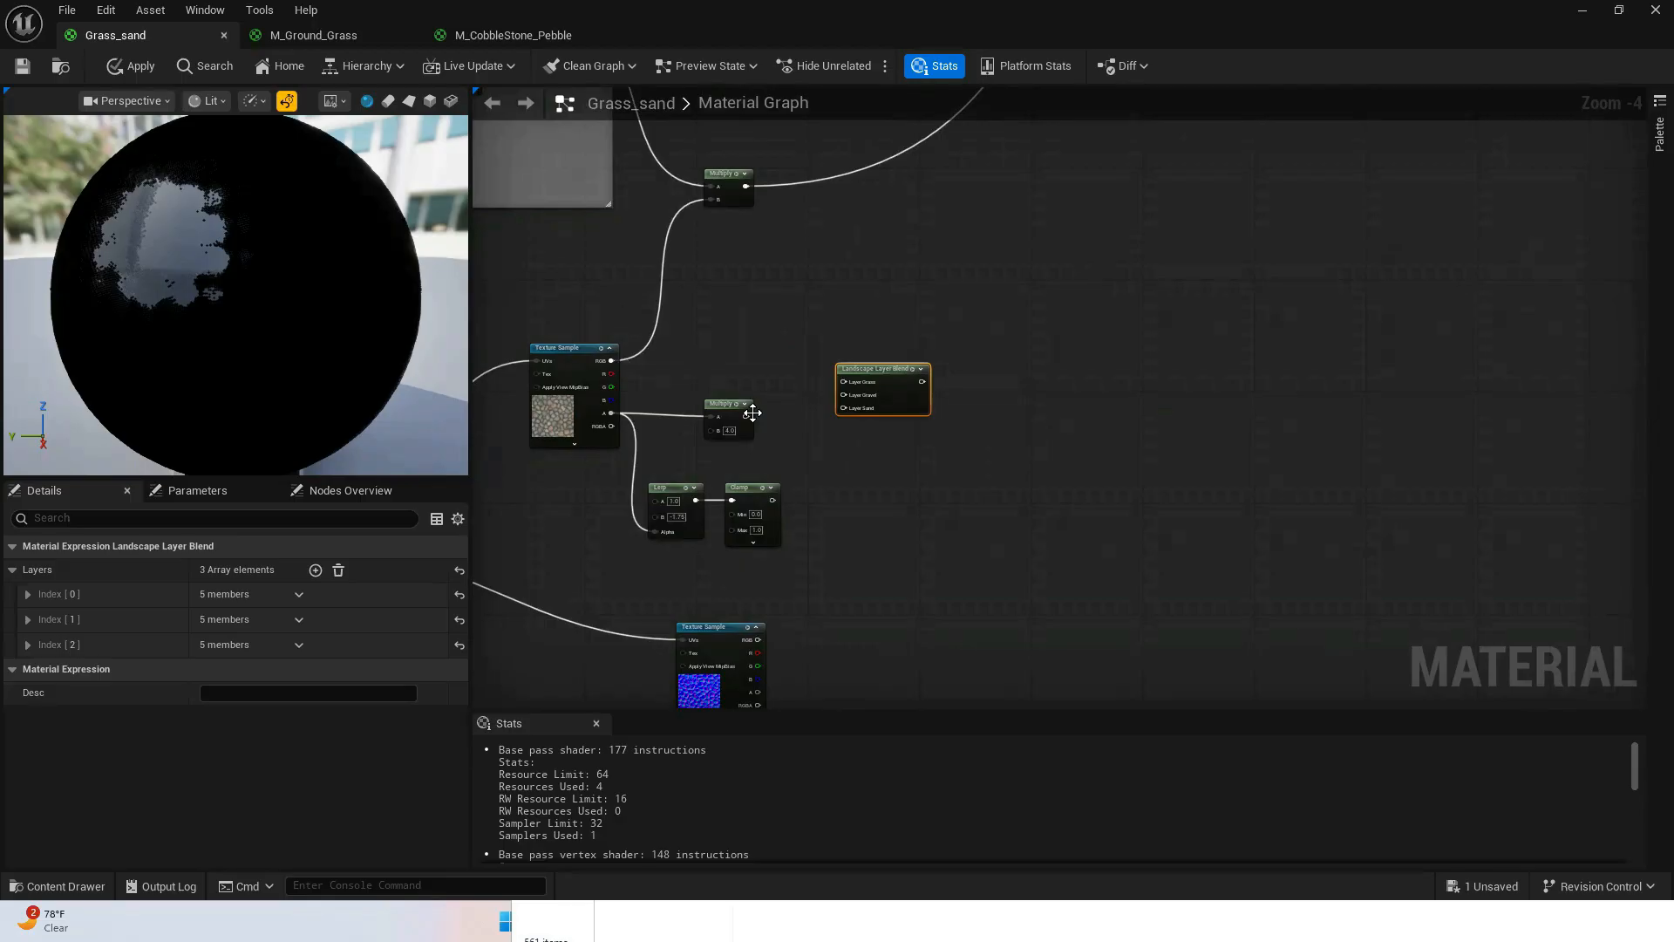
pyautogui.moveTo(746, 416); pyautogui.dragTo(842, 399)
# - Move the duplicated Landscape Layer Blend below the Normal one and connect its output to Specular on the Grass_sand result node
pyautogui.scroll(-7, 938, 373)
pyautogui.moveTo(940, 377); pyautogui.dragTo(1086, 247)
pyautogui.moveTo(1182, 245); pyautogui.dragTo(1102, 445, button='right')
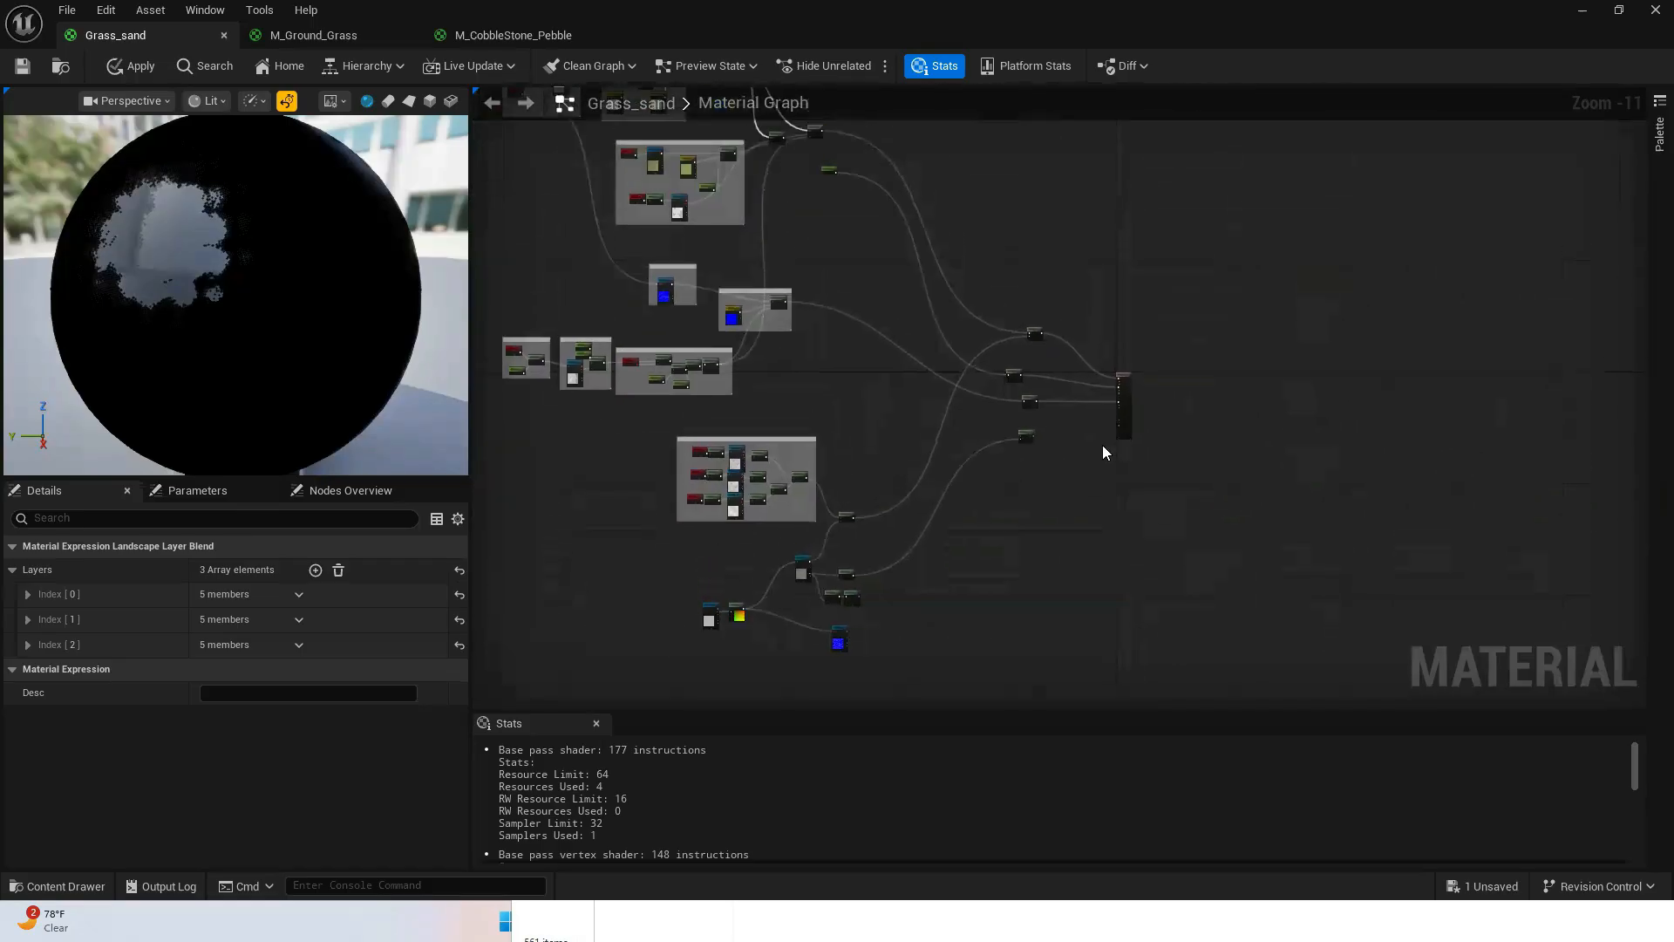
pyautogui.scroll(4, 1090, 445)
pyautogui.scroll(3, 1085, 447)
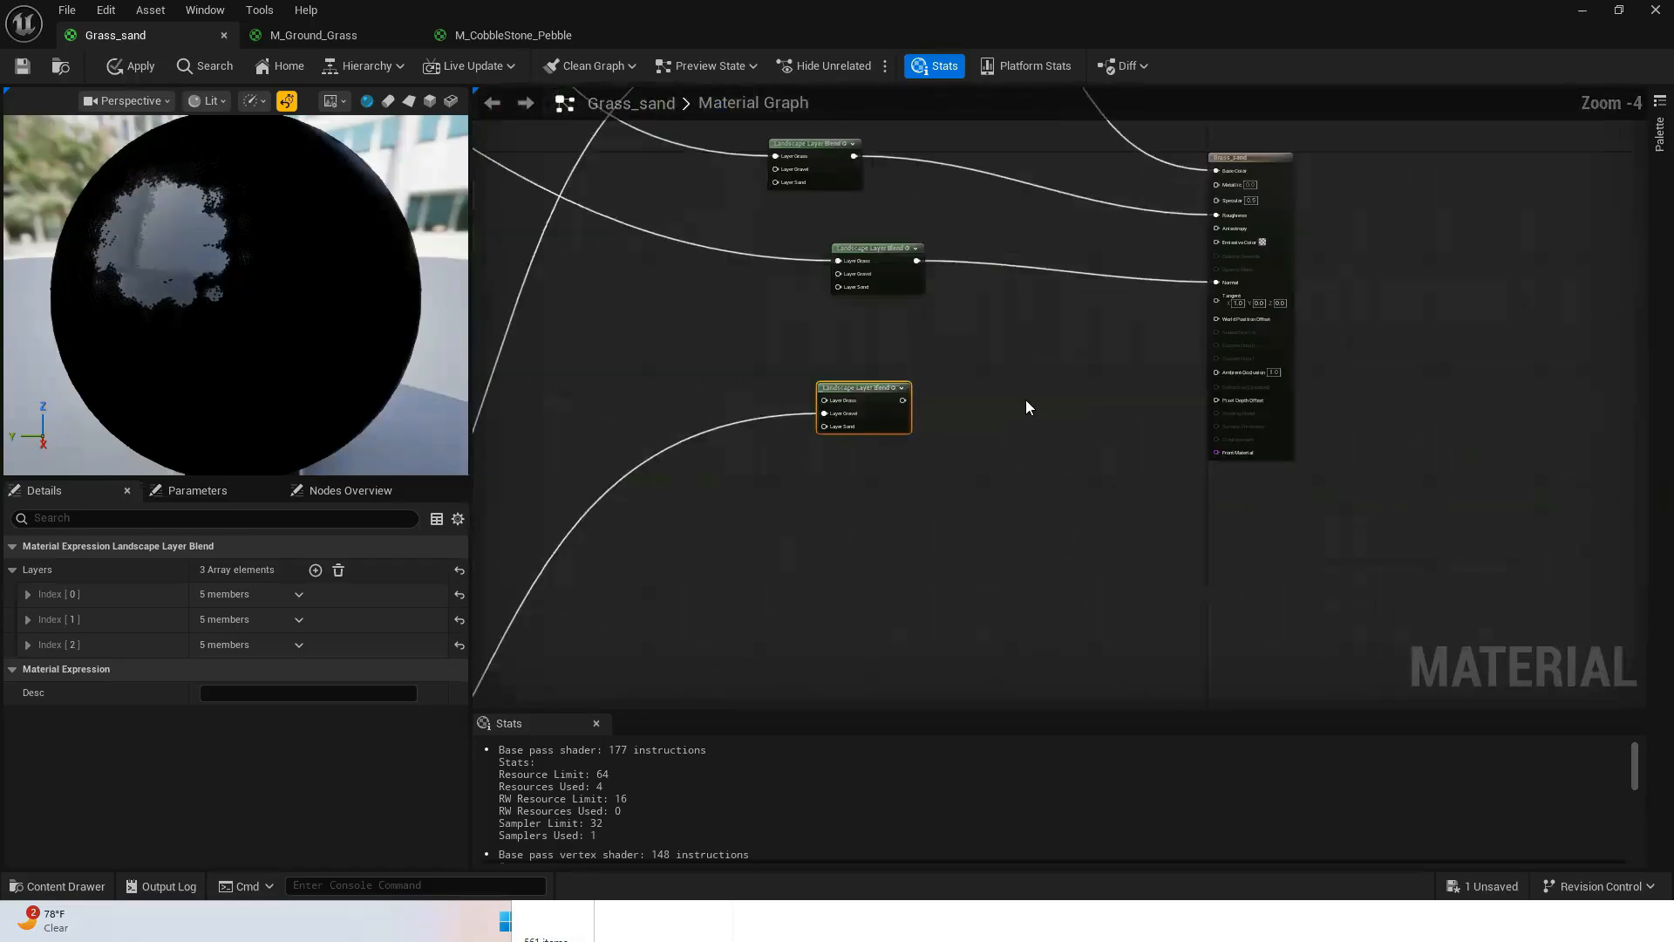
pyautogui.rightClick(866, 392)
pyautogui.click(1043, 342)
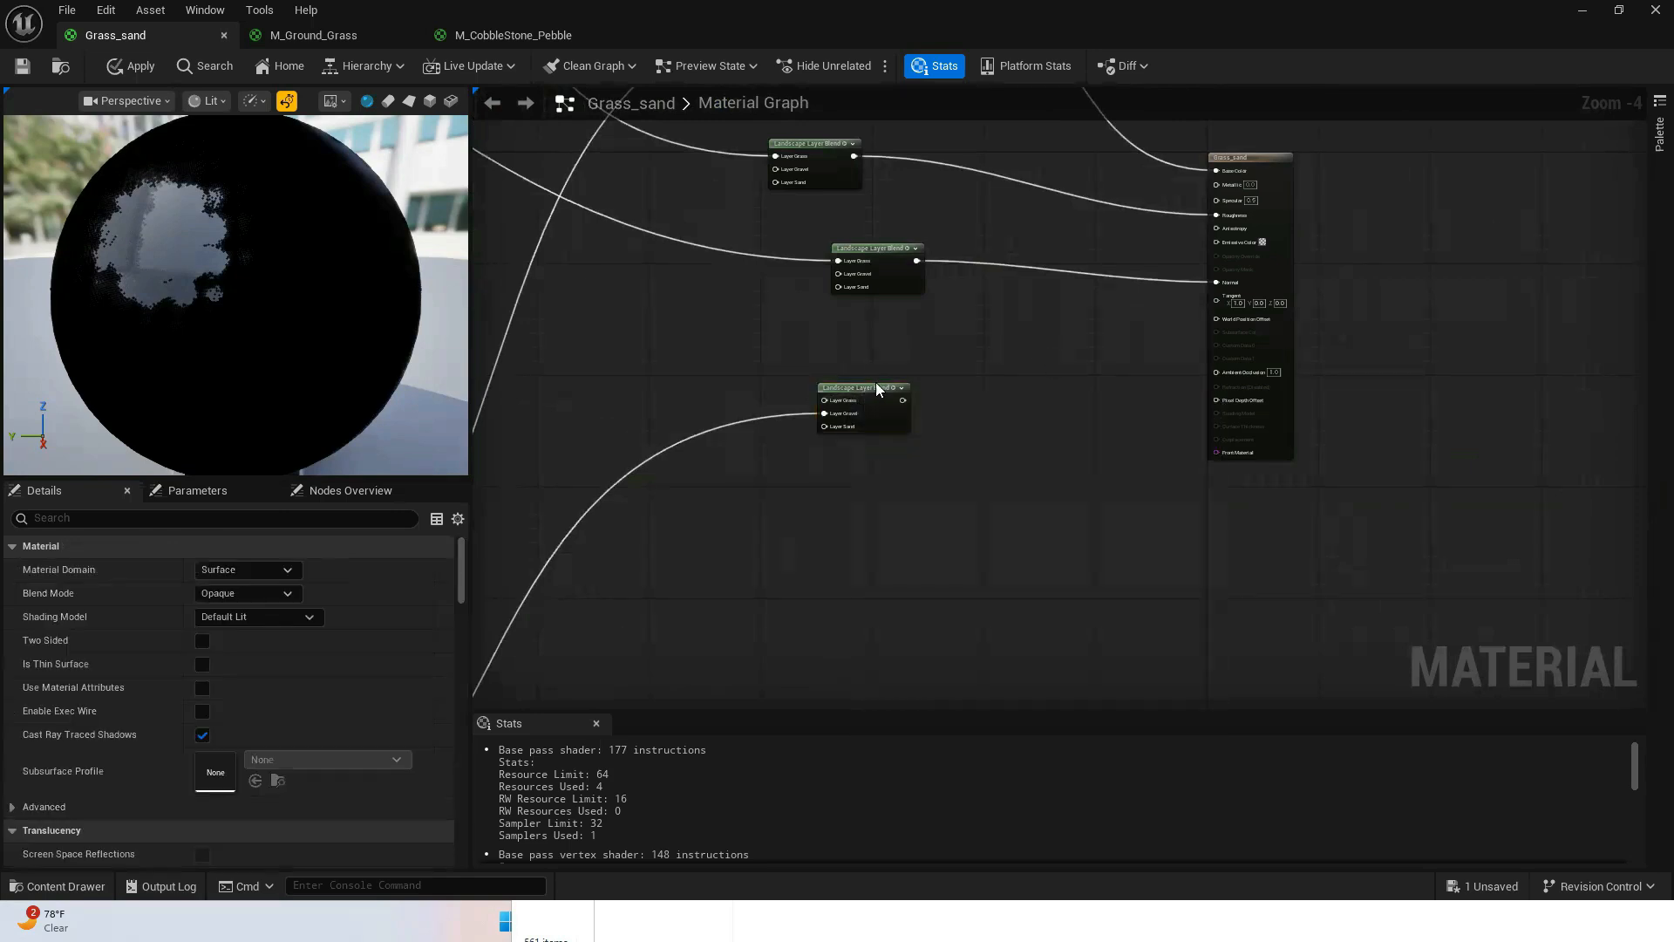
pyautogui.moveTo(874, 389); pyautogui.dragTo(1043, 150)
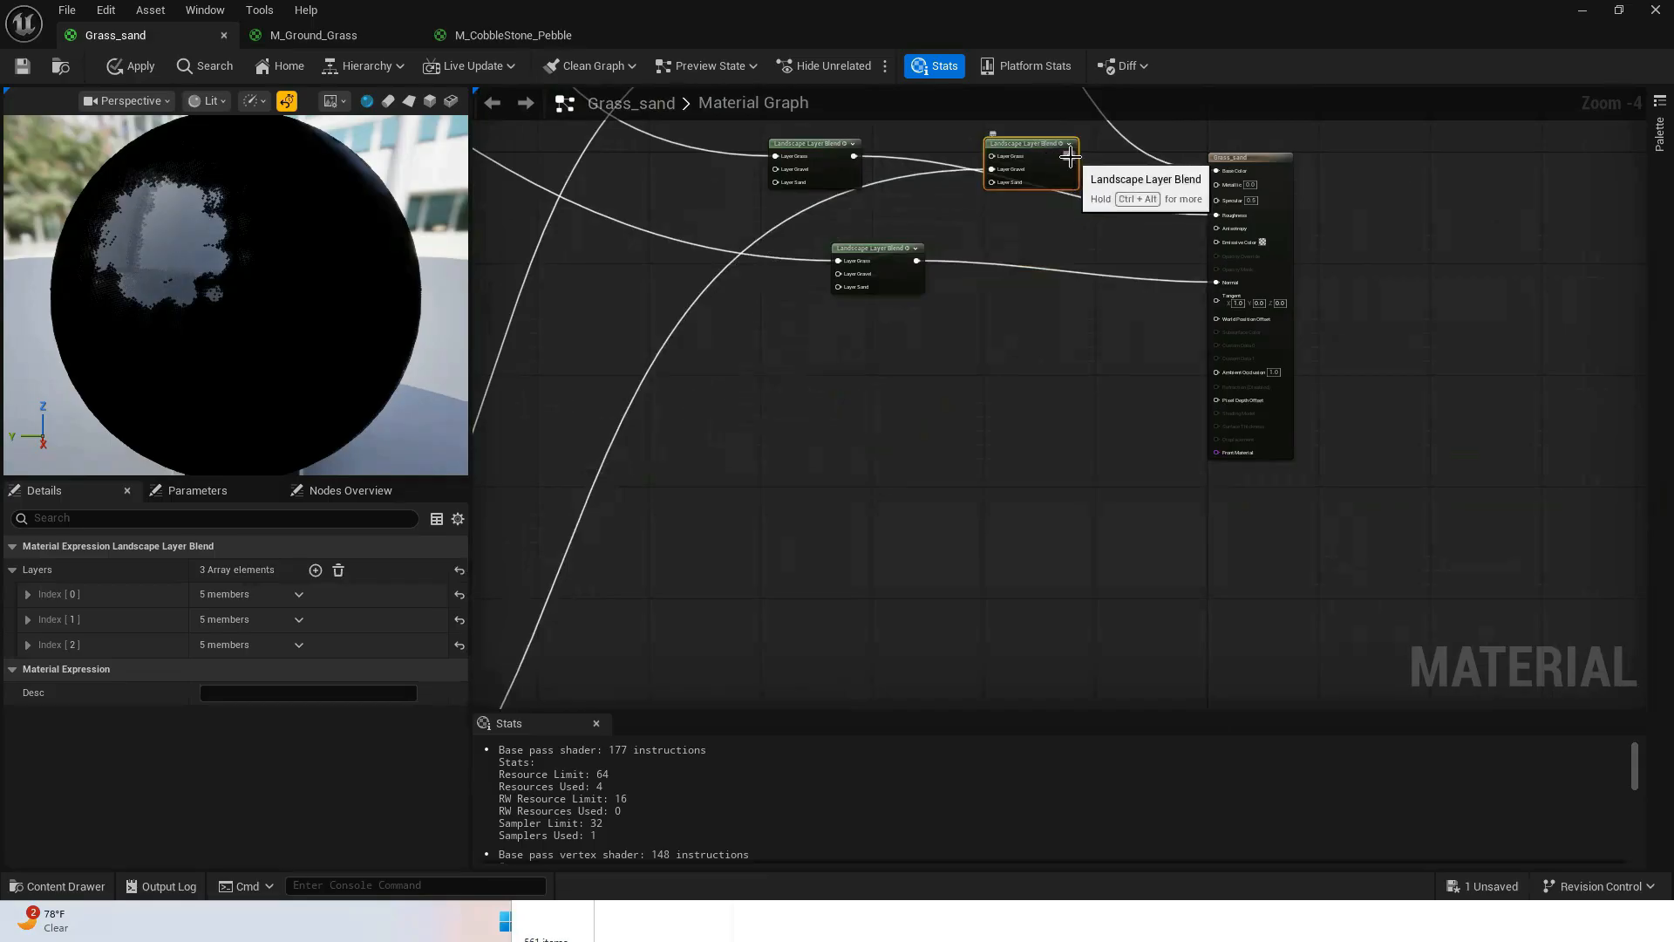
pyautogui.moveTo(1070, 157); pyautogui.dragTo(1105, 173)
pyautogui.moveTo(1194, 199); pyautogui.dragTo(1219, 200)
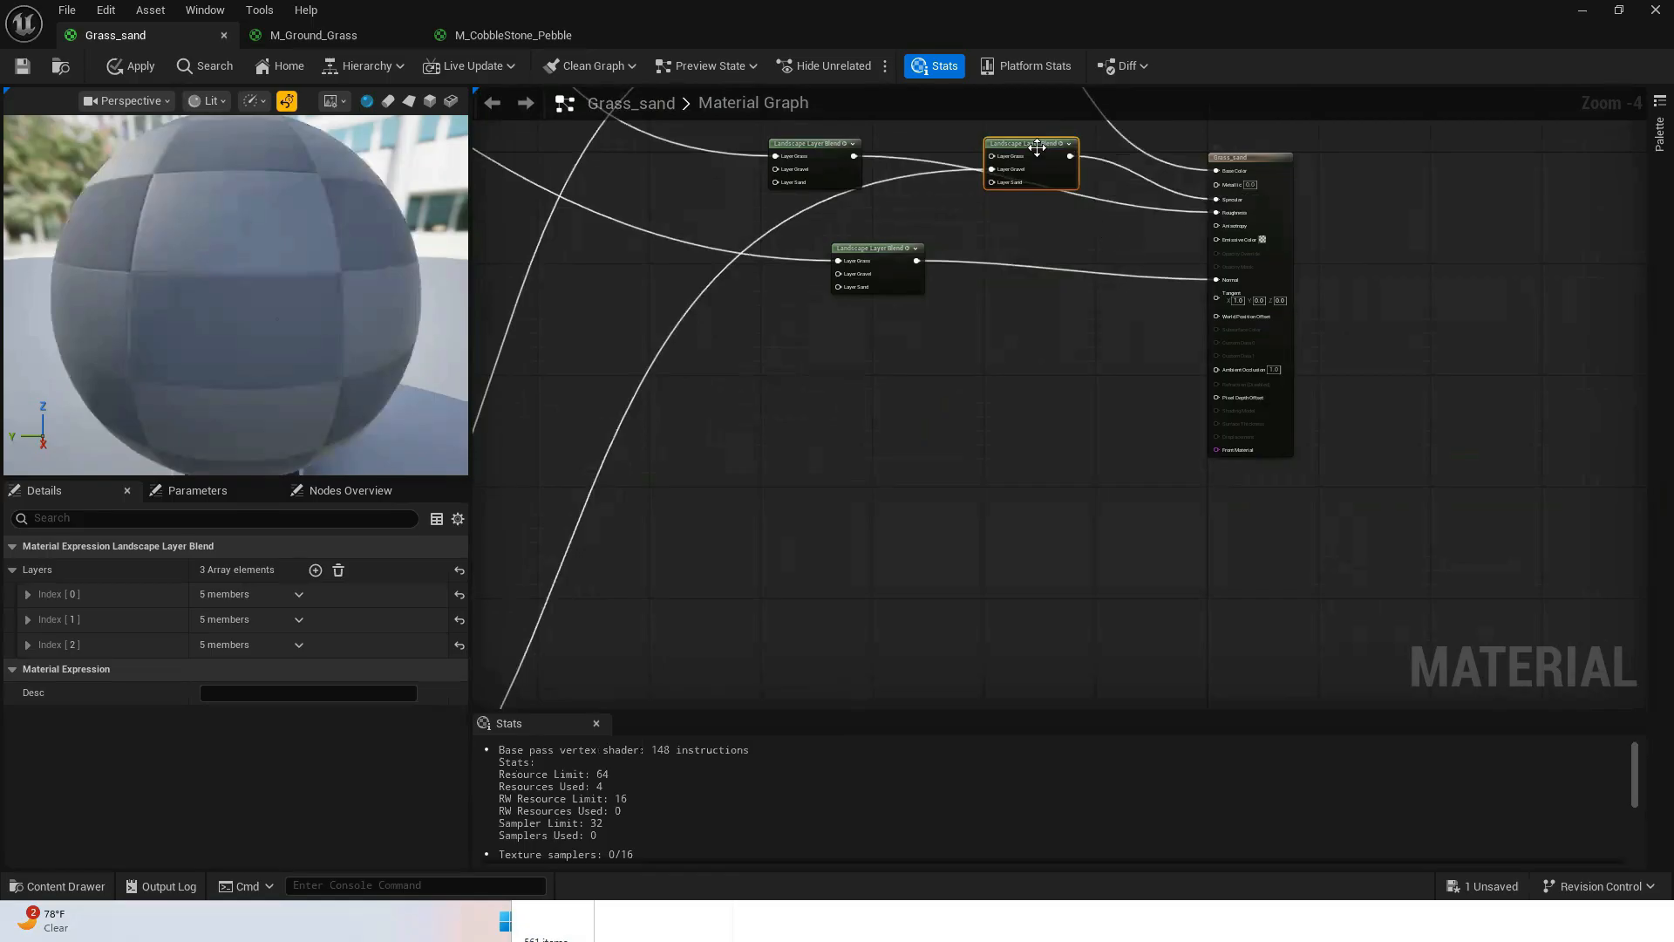
pyautogui.moveTo(1031, 153); pyautogui.dragTo(900, 386)
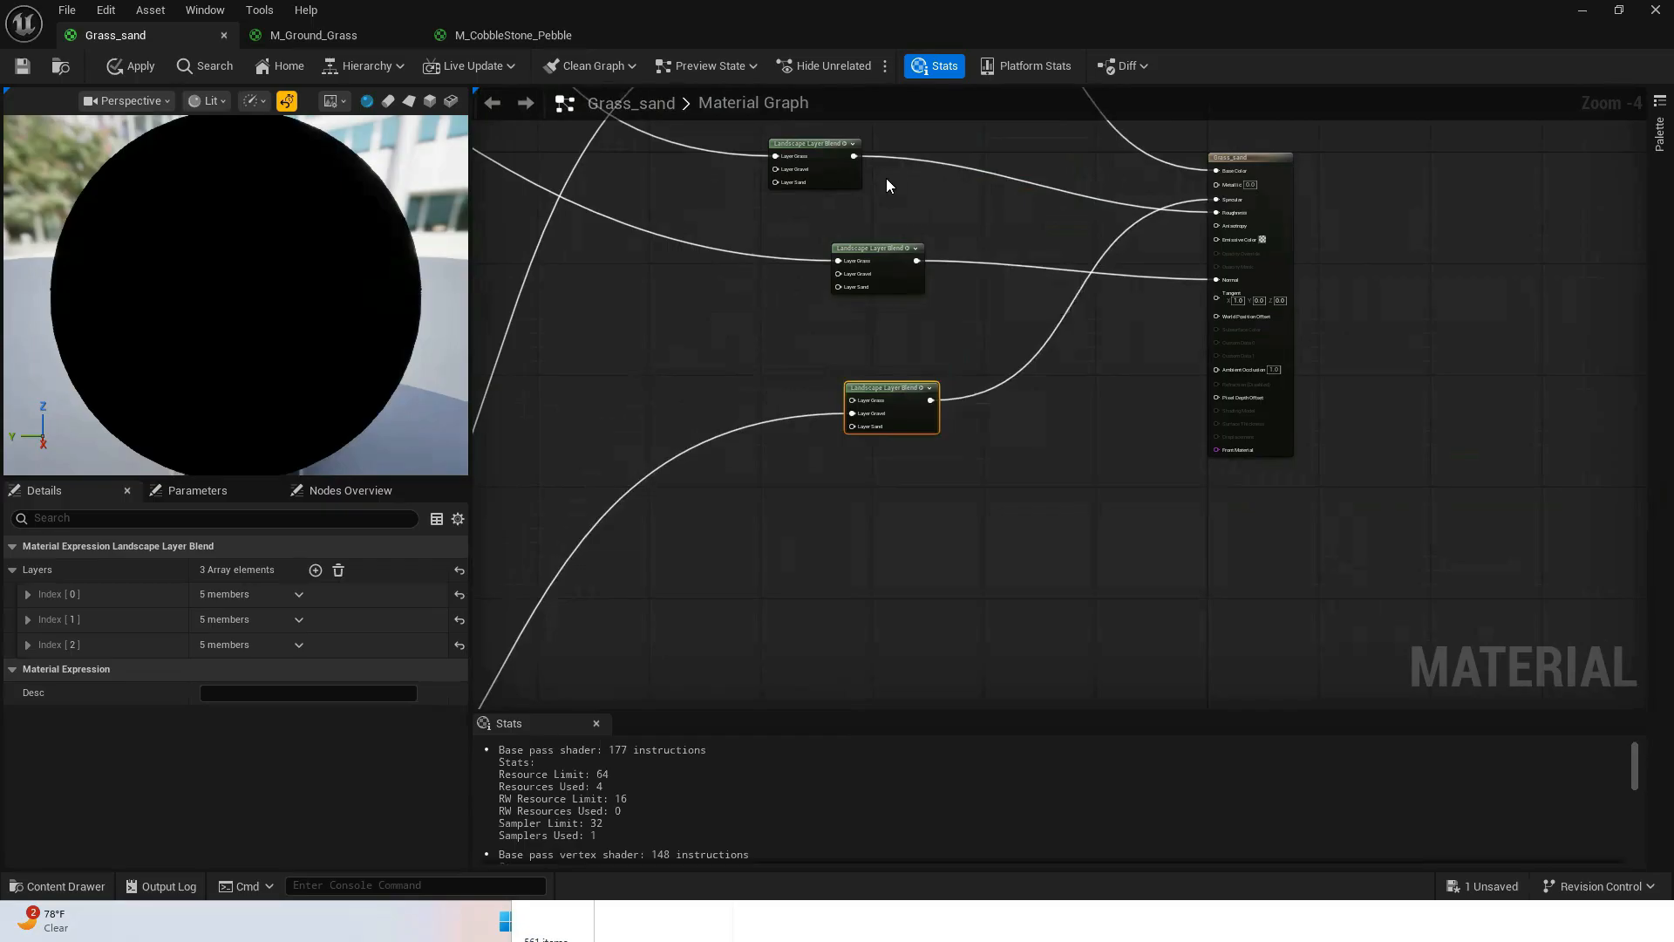
# - Move the Roughness Landscape Layer Blend beside the cobblestone Clamp node and connect the Clamp output to Layer Gravel
pyautogui.moveTo(837, 171); pyautogui.dragTo(741, 725)
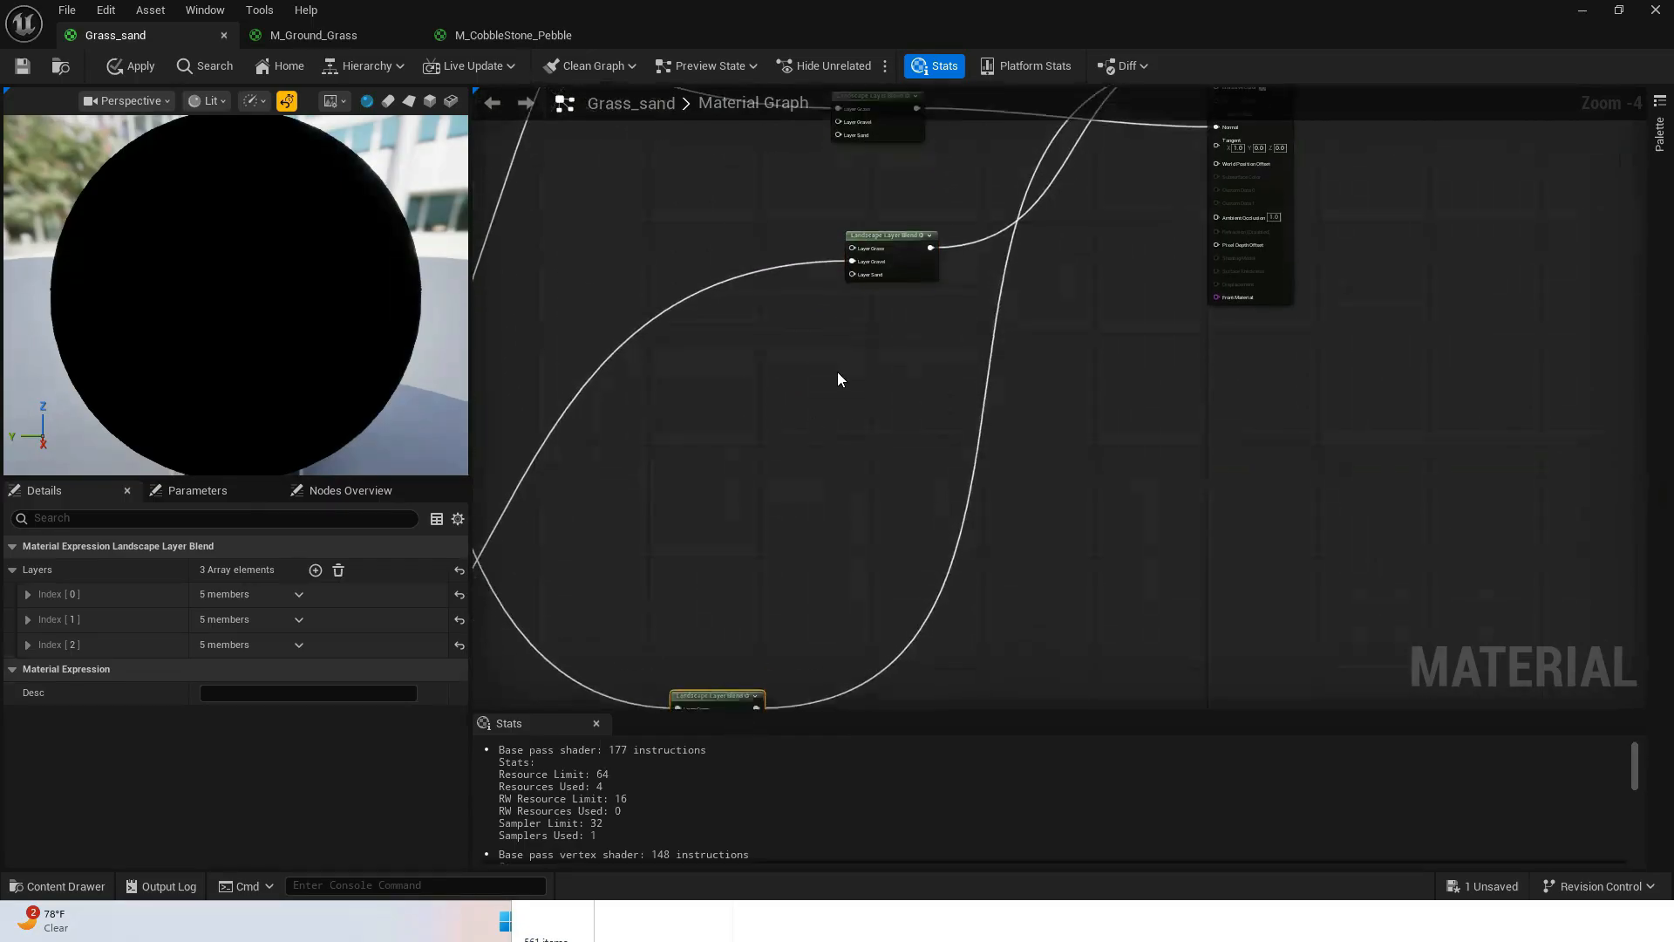
pyautogui.scroll(-4, 835, 427)
pyautogui.moveTo(839, 424); pyautogui.dragTo(924, 376, button='right')
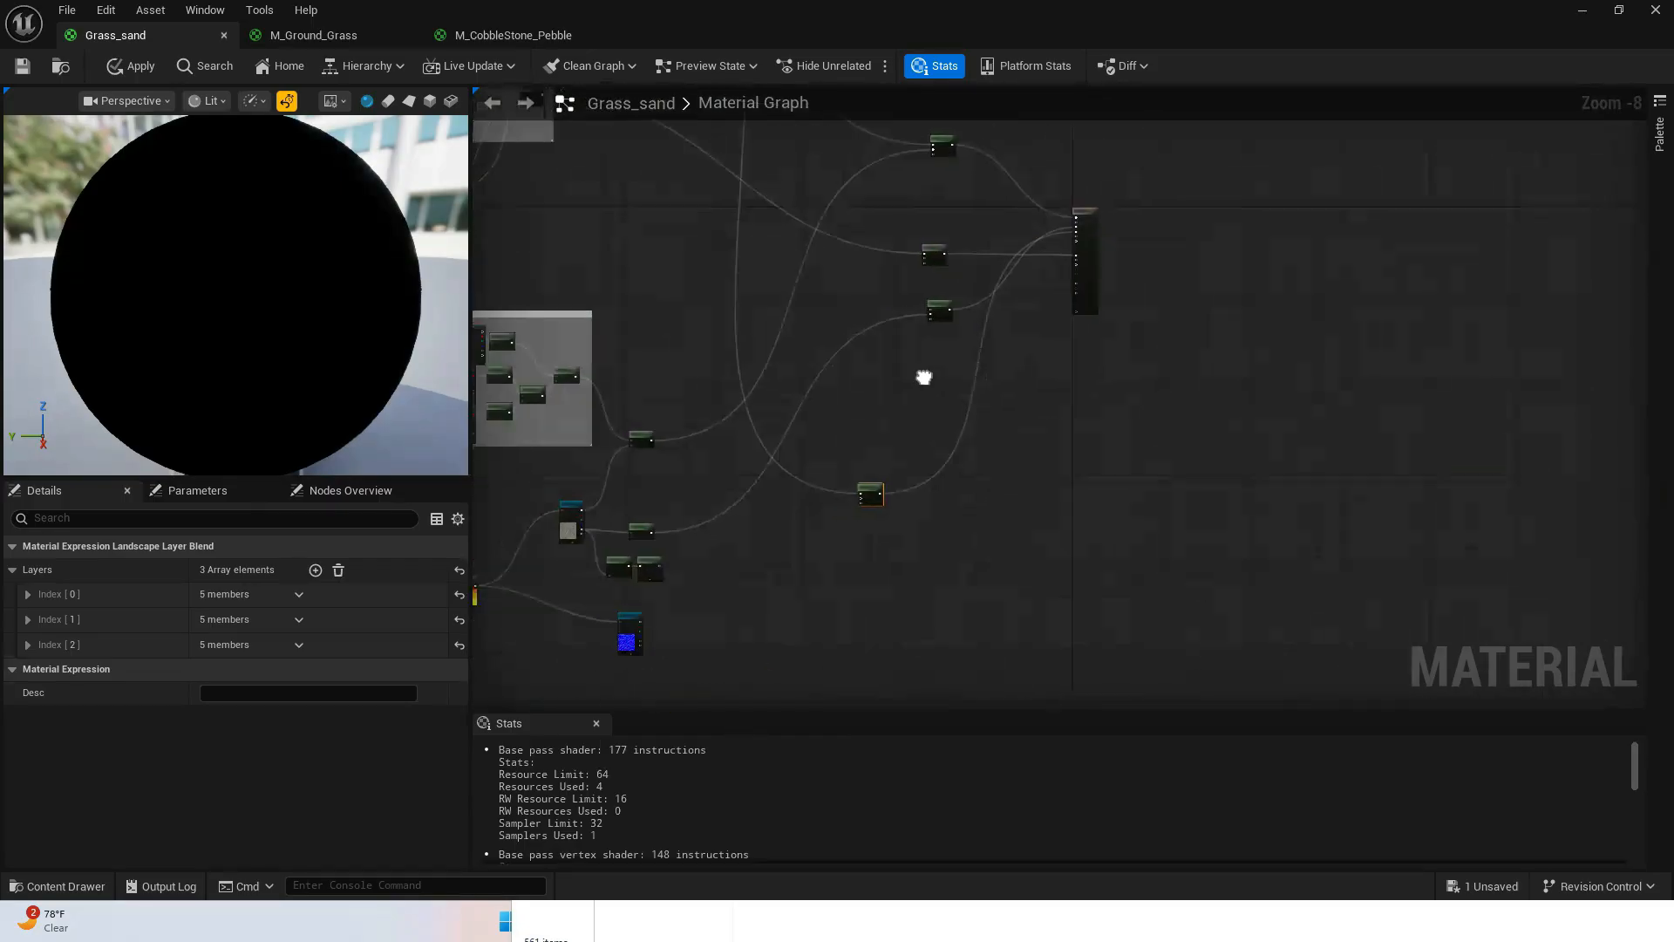
pyautogui.moveTo(945, 457); pyautogui.dragTo(782, 527)
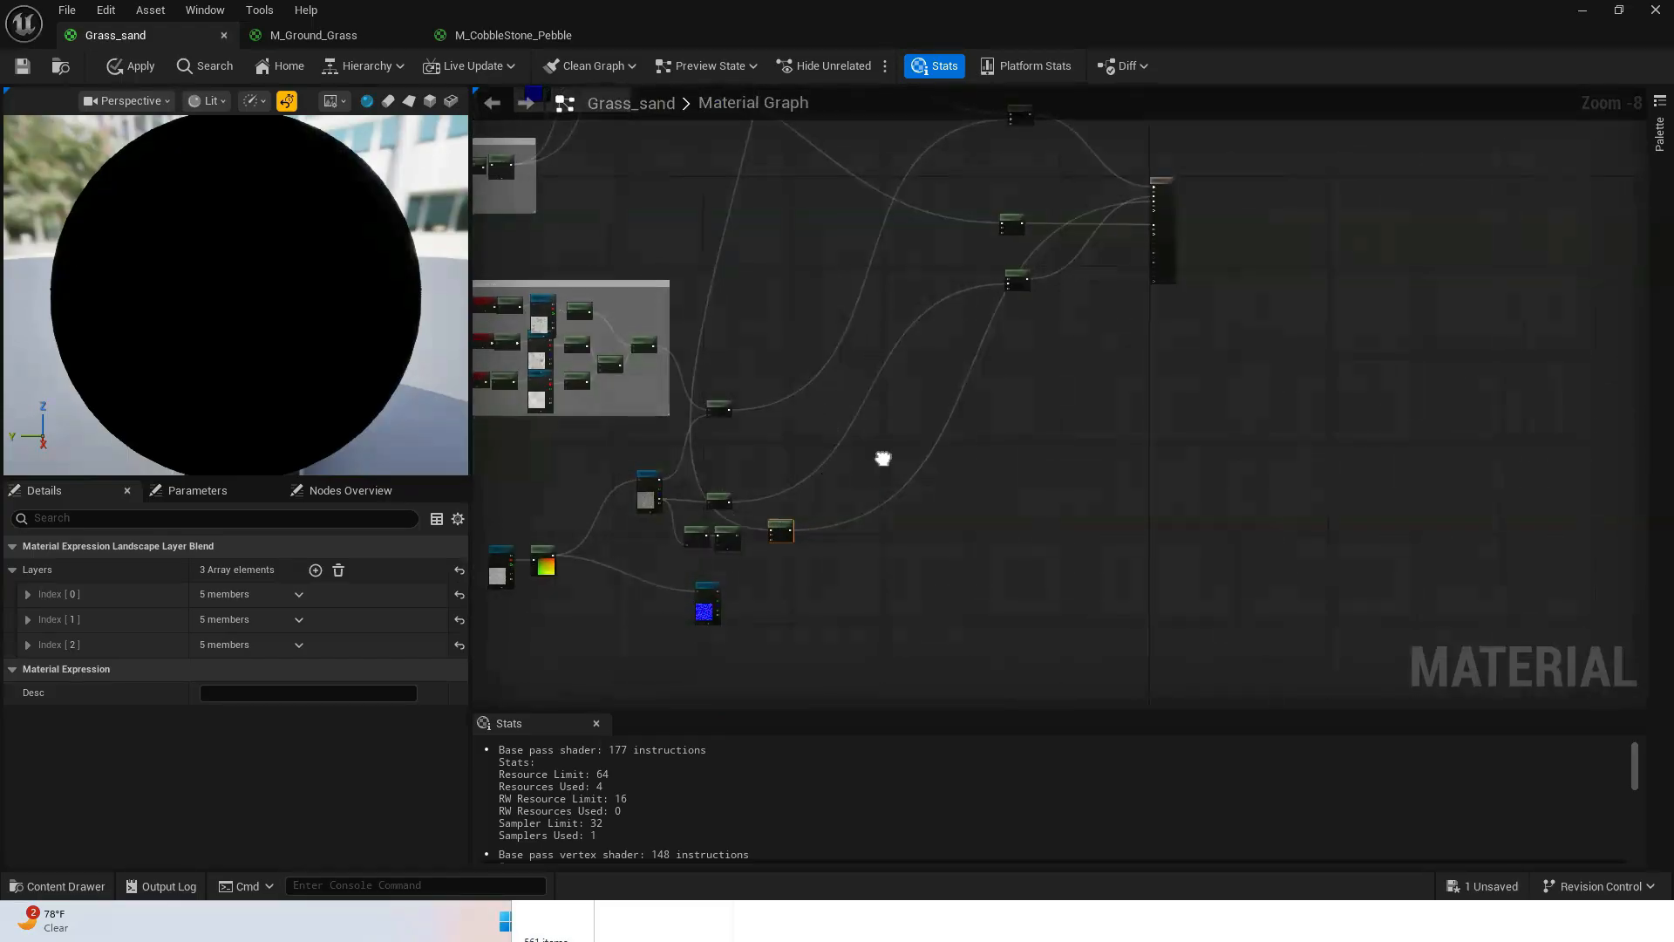
pyautogui.moveTo(882, 460); pyautogui.dragTo(976, 347, button='right')
pyautogui.scroll(4, 938, 420)
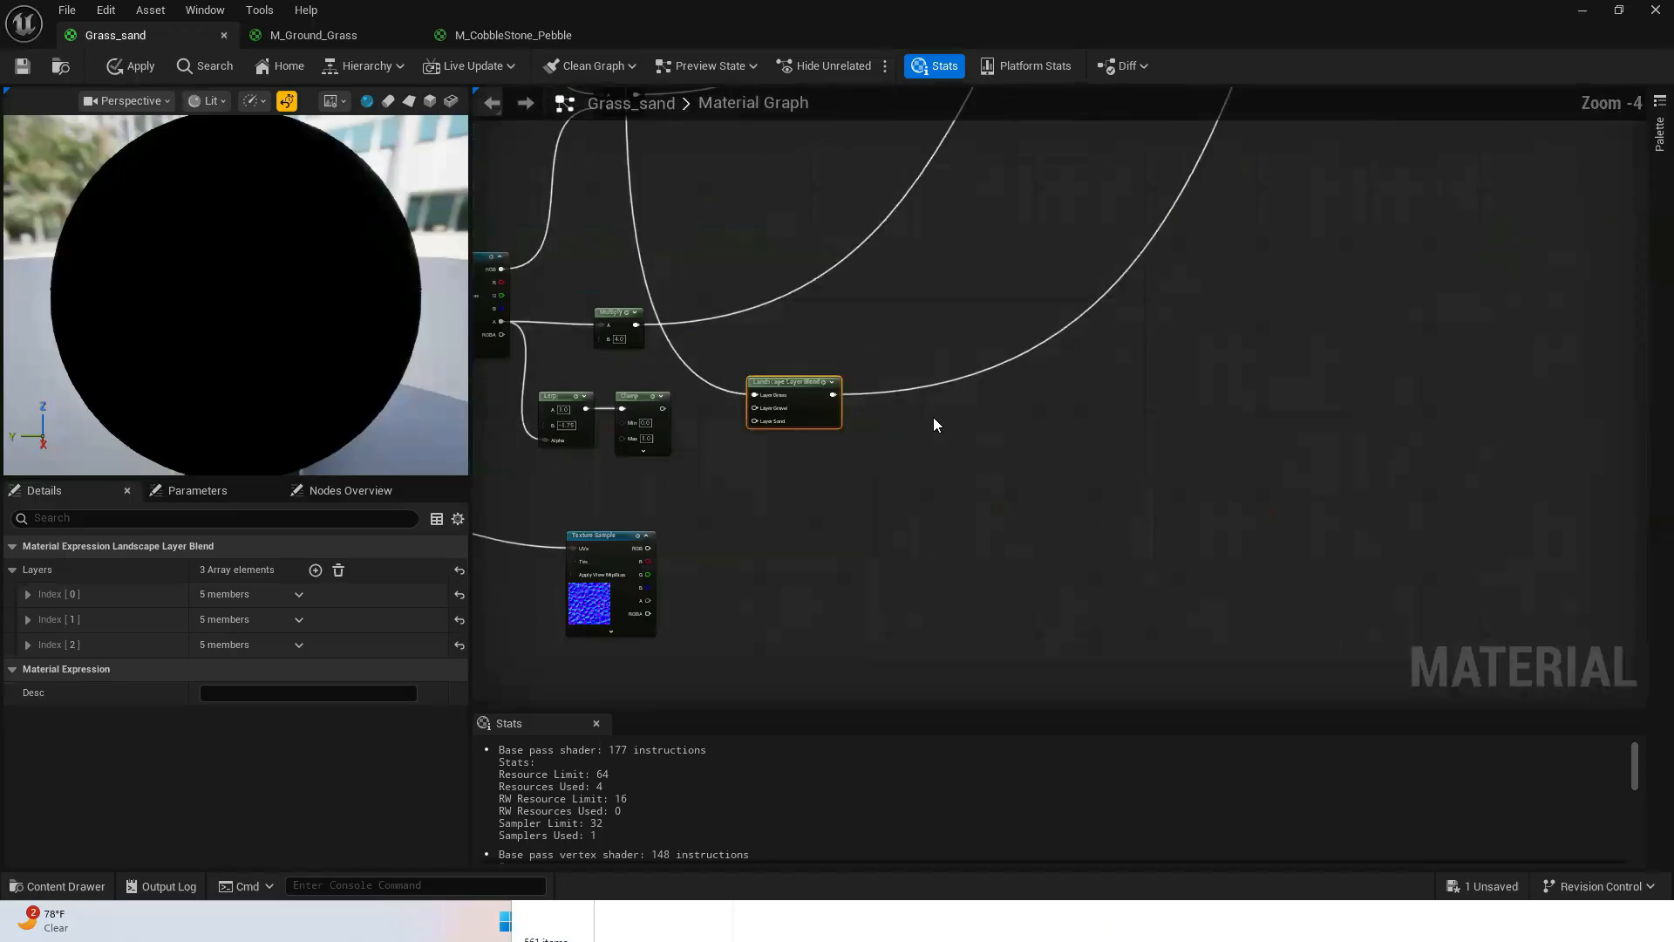
pyautogui.moveTo(663, 408); pyautogui.dragTo(756, 408)
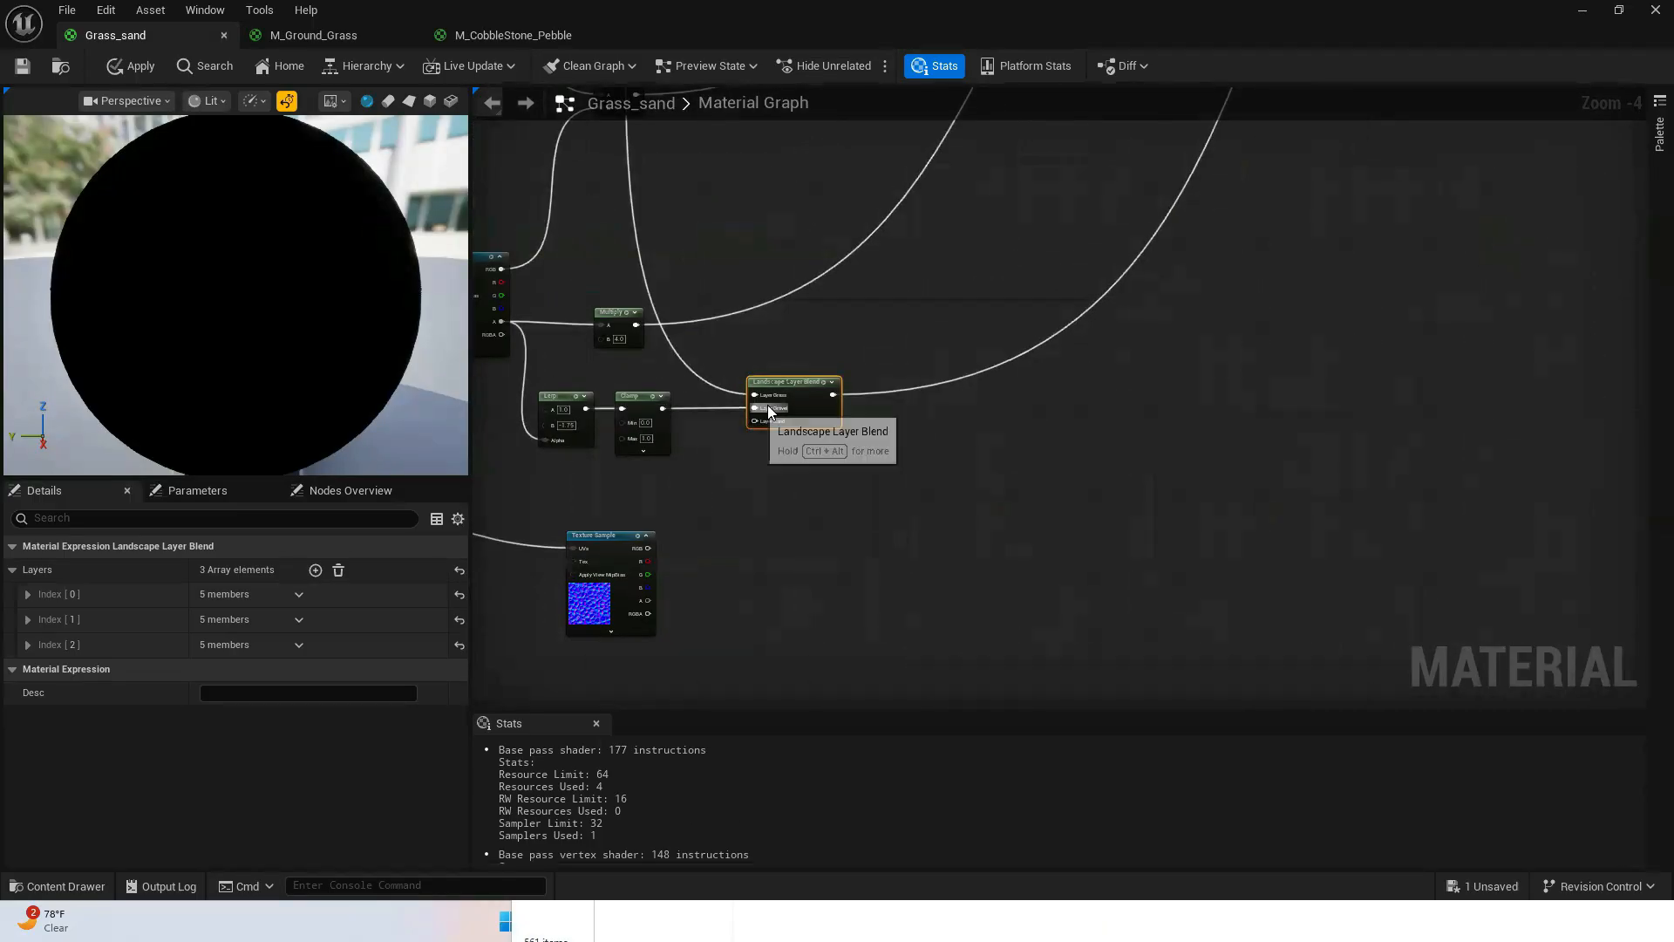
# - Move the Roughness Landscape Layer Blend back near the result node, below the other Landscape Layer Blend nodes
pyautogui.scroll(-7, 888, 370)
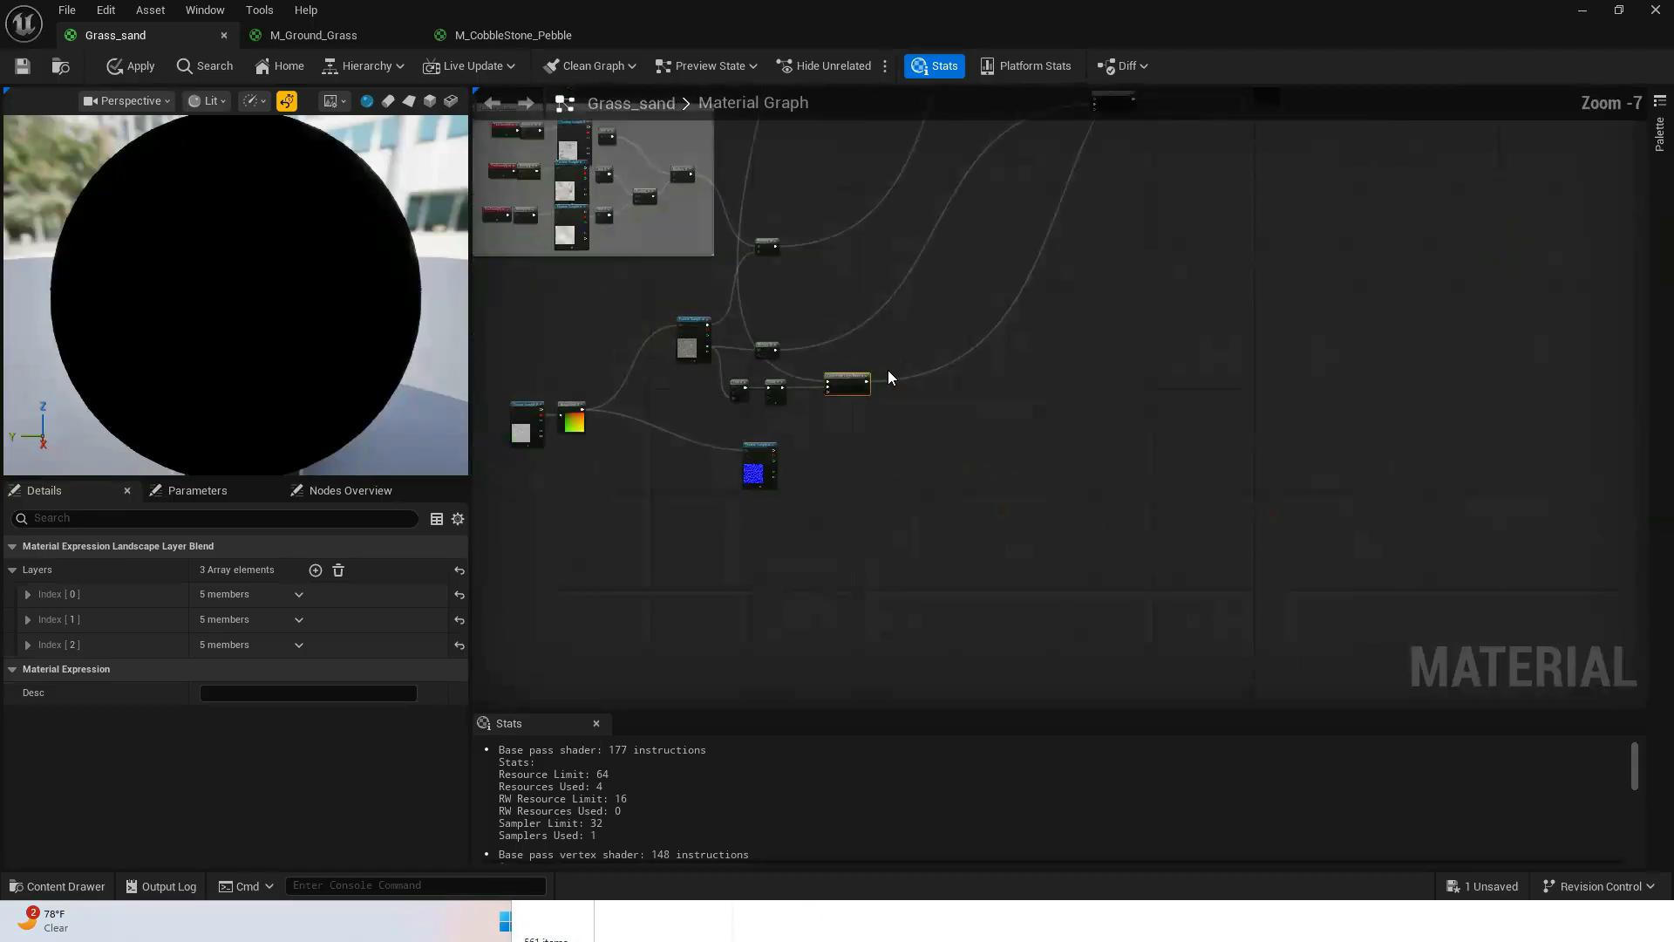
pyautogui.moveTo(887, 369); pyautogui.dragTo(823, 571, button='right')
pyautogui.moveTo(828, 569); pyautogui.dragTo(973, 341)
pyautogui.scroll(4, 1039, 518)
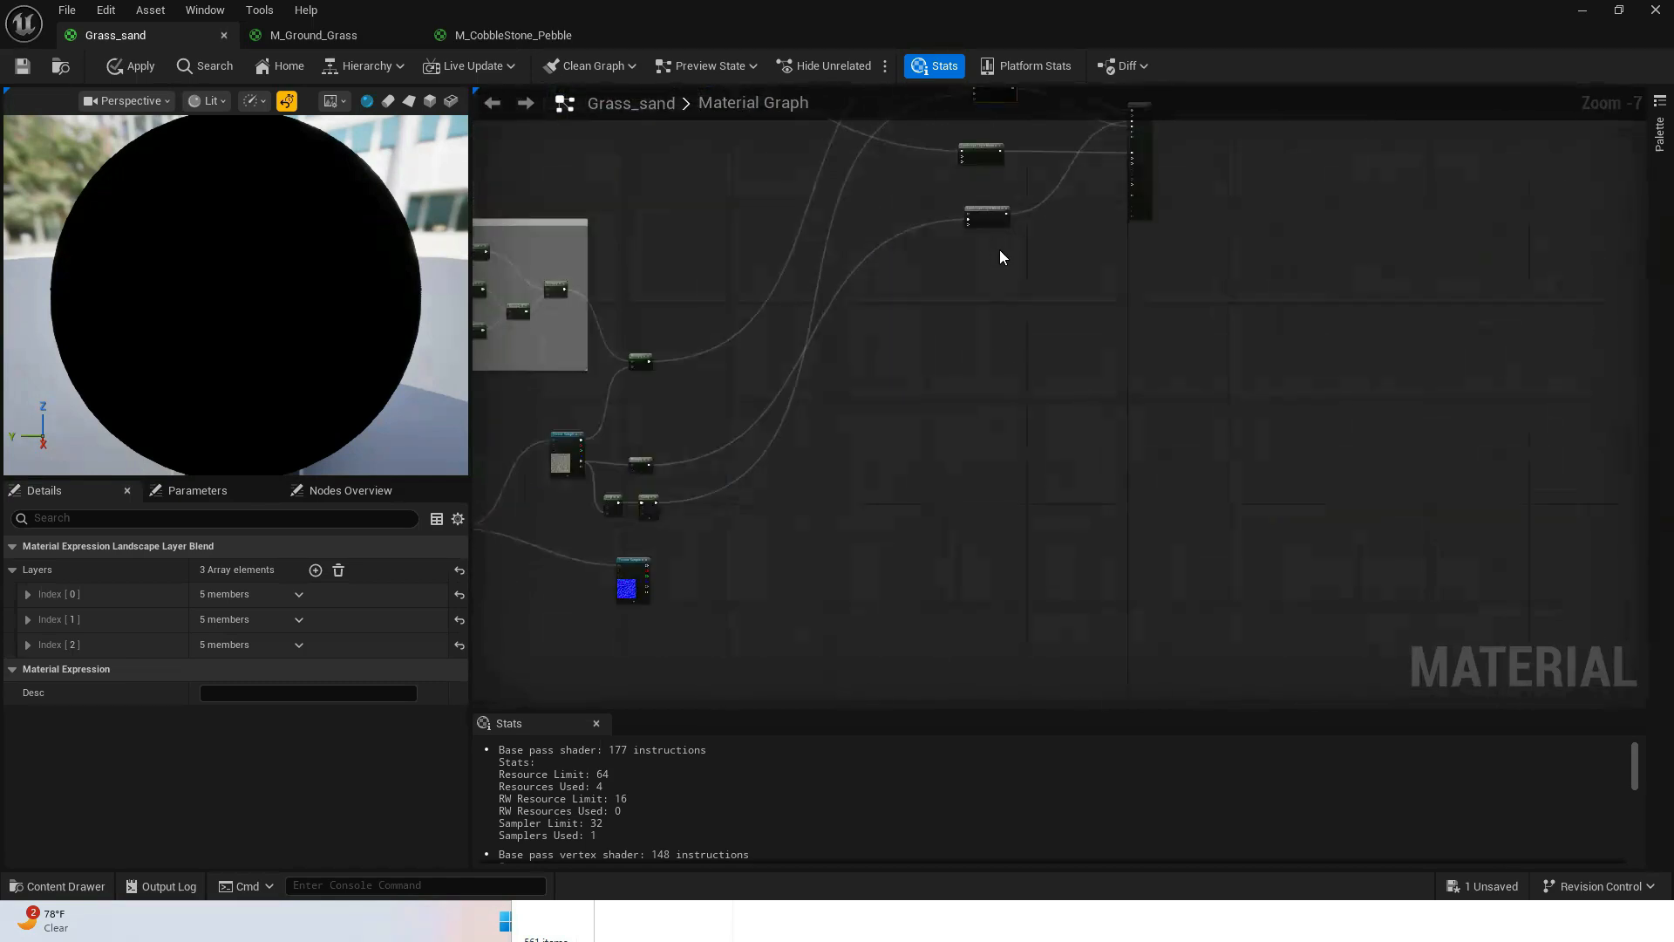
pyautogui.scroll(3, 1046, 410)
pyautogui.scroll(3, 1055, 408)
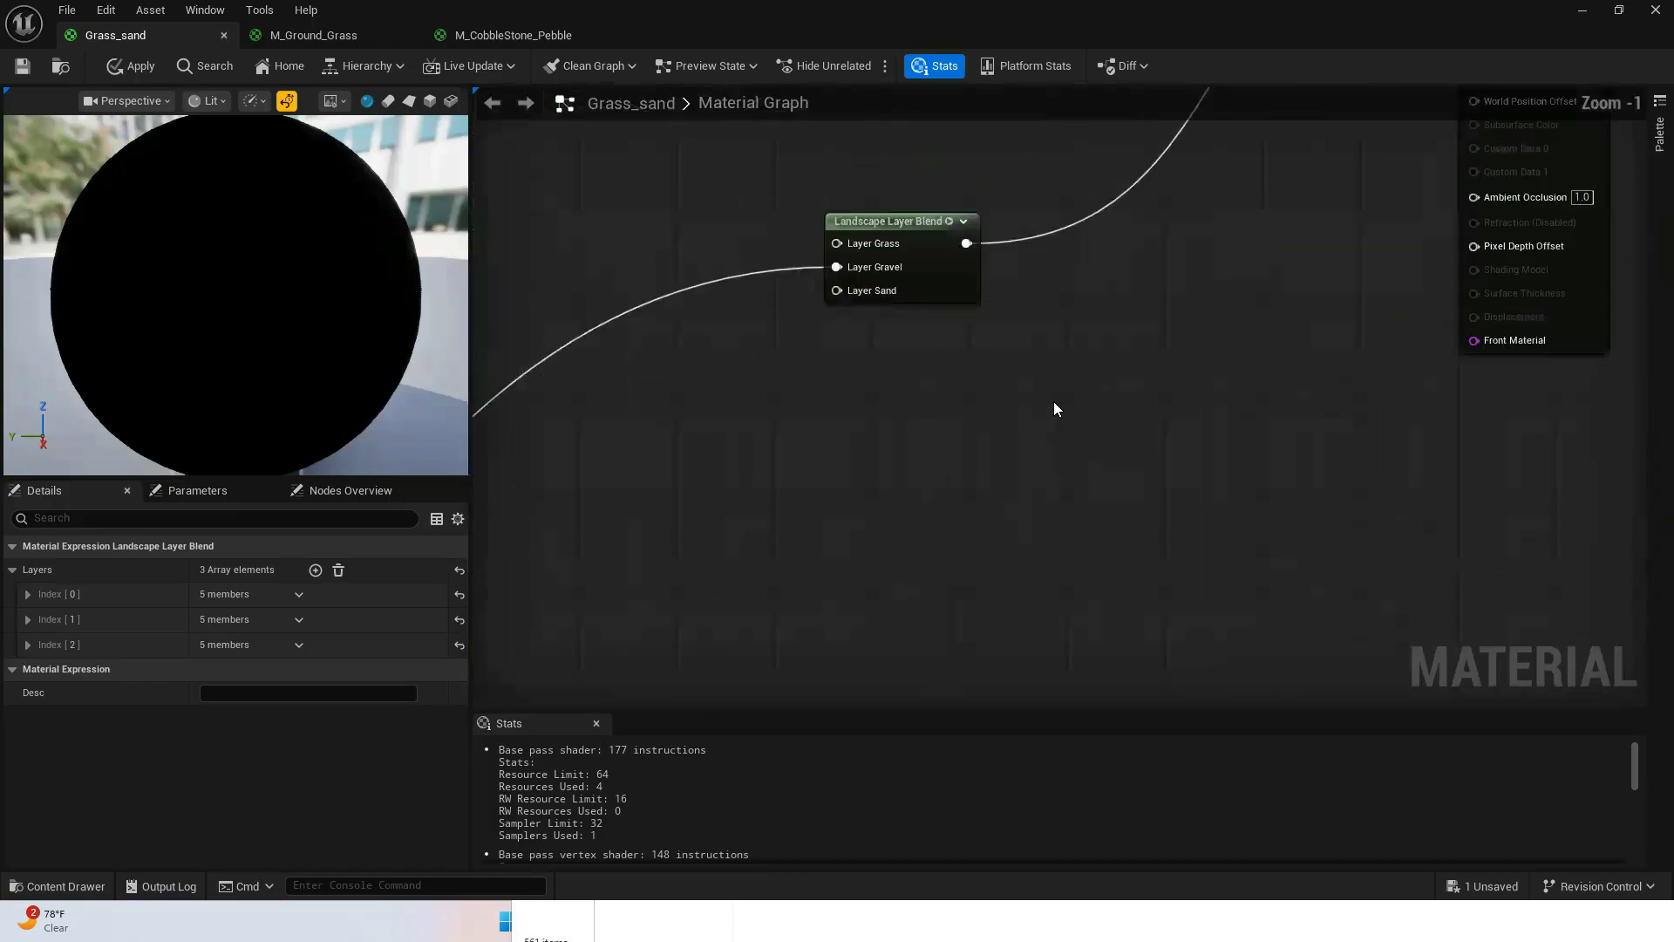
pyautogui.click(1053, 408)
# - Move the Normal Landscape Layer Blend beside the cobblestone normal Texture Sample and connect the sample's RGB output to Layer Gravel
pyautogui.scroll(-4, 1146, 316)
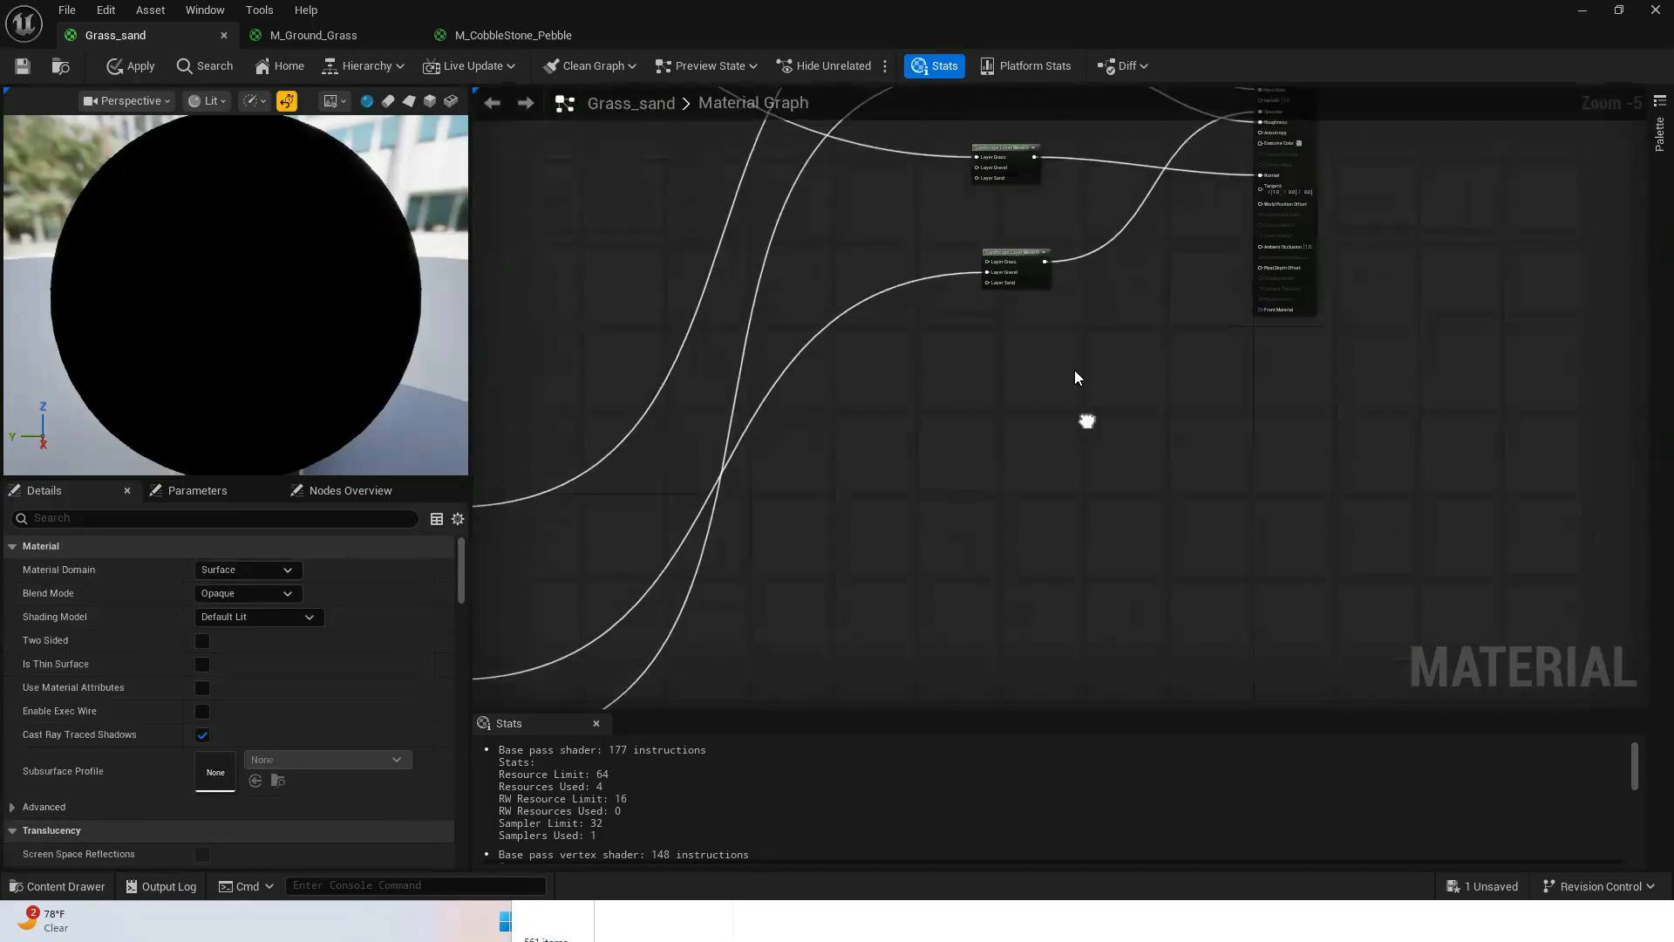
pyautogui.moveTo(1013, 183); pyautogui.dragTo(850, 682)
pyautogui.moveTo(1139, 694); pyautogui.dragTo(1222, 355, button='right')
pyautogui.moveTo(916, 357); pyautogui.dragTo(713, 436)
pyautogui.moveTo(708, 543); pyautogui.dragTo(962, 517, button='right')
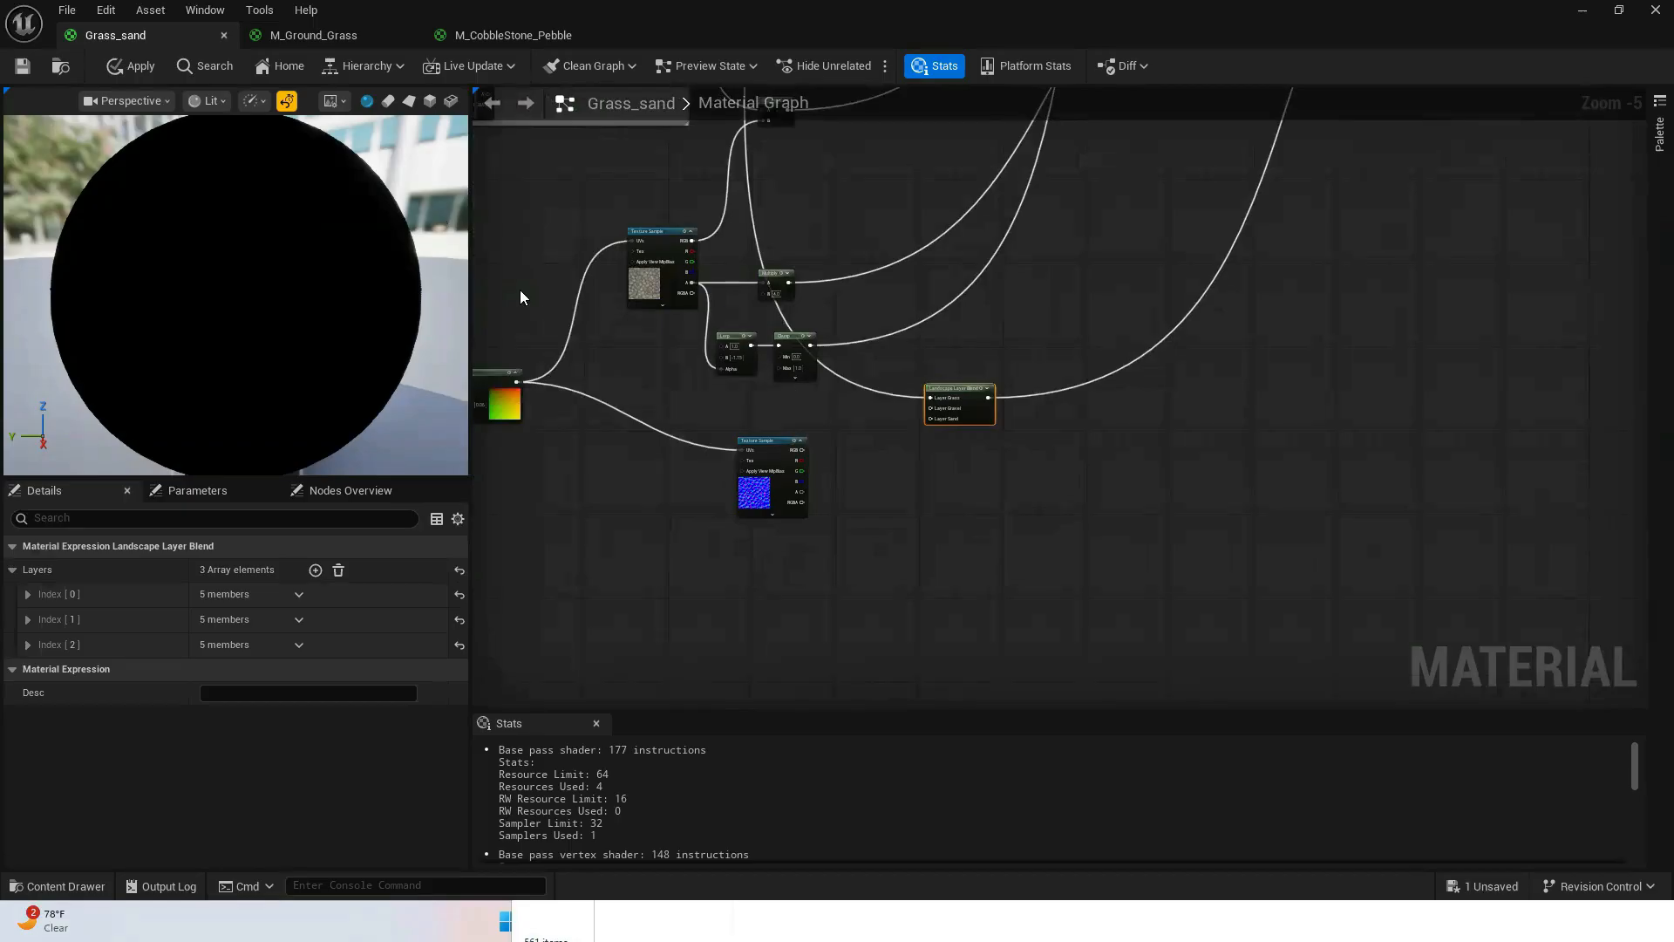
pyautogui.moveTo(978, 419); pyautogui.dragTo(924, 439)
pyautogui.scroll(2, 834, 484)
pyautogui.scroll(3, 834, 484)
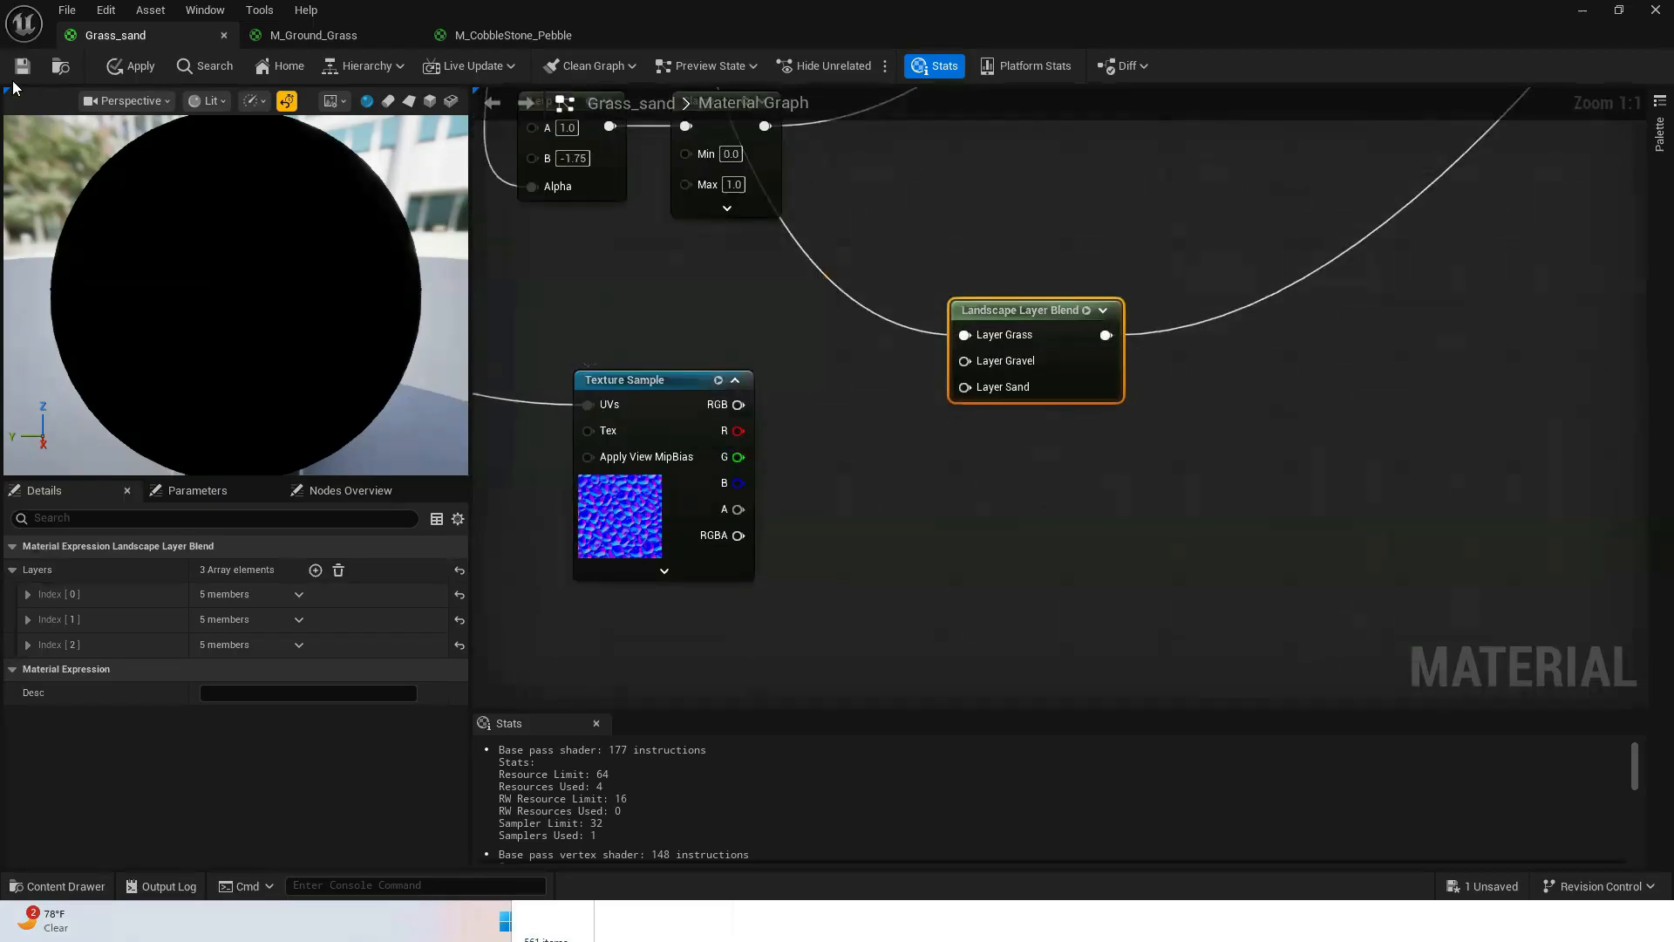
pyautogui.moveTo(736, 414); pyautogui.dragTo(984, 361)
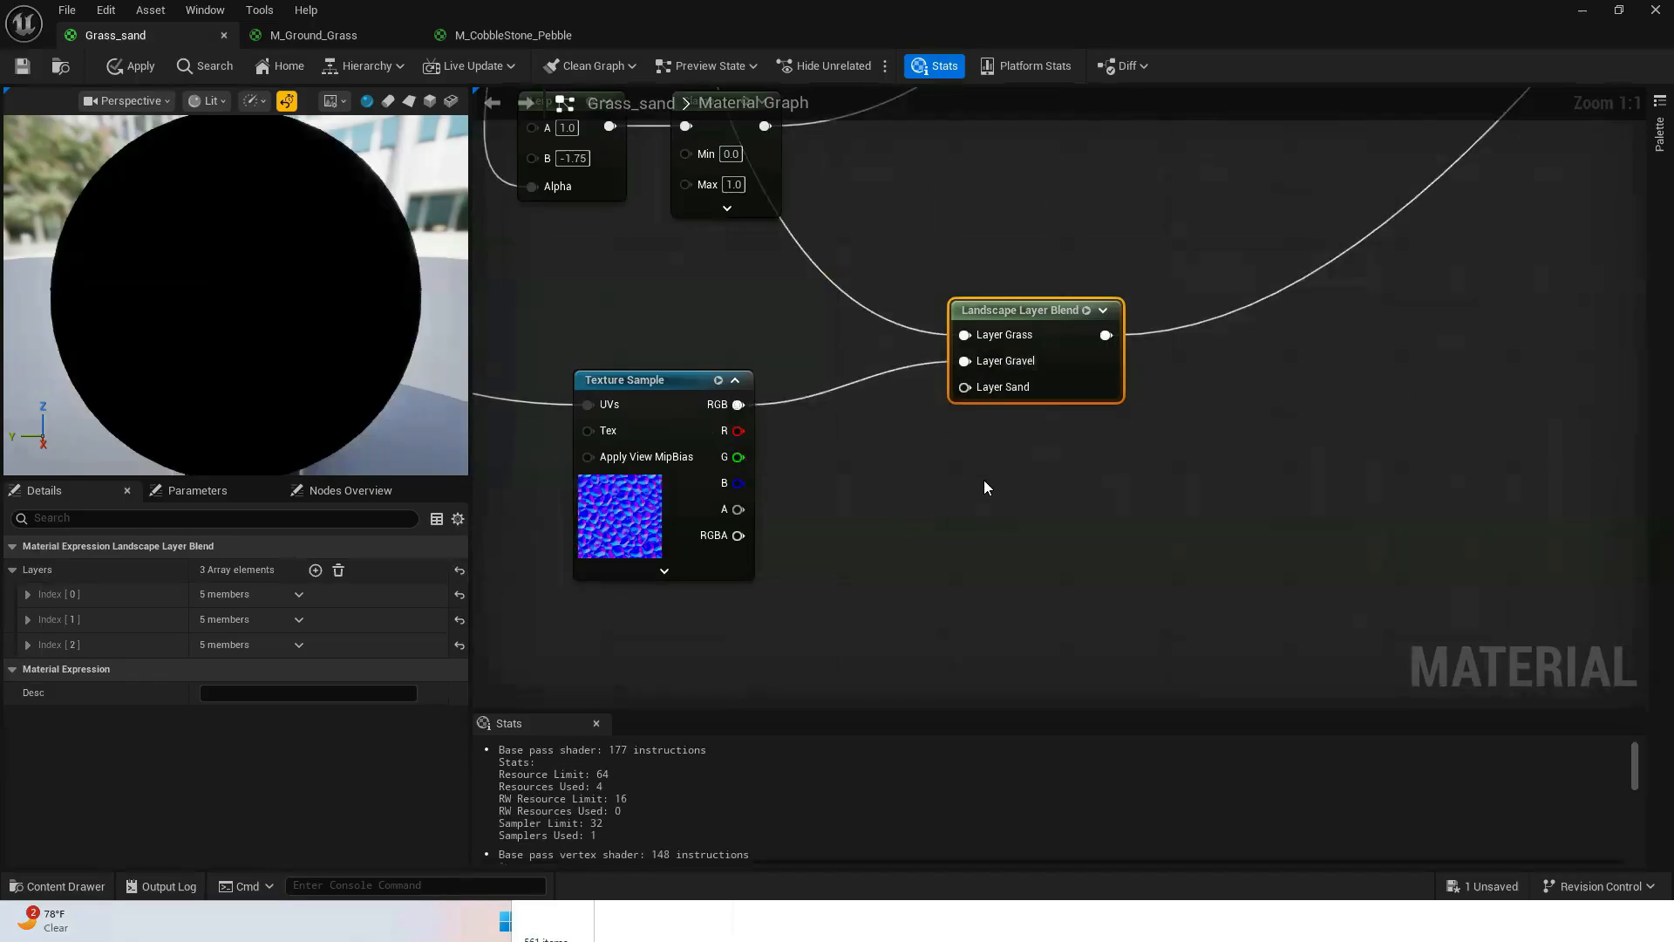
# - Move the Normal Landscape Layer Blend back near the result node, below the Roughness blend
pyautogui.scroll(-8, 983, 480)
pyautogui.scroll(-4, 983, 479)
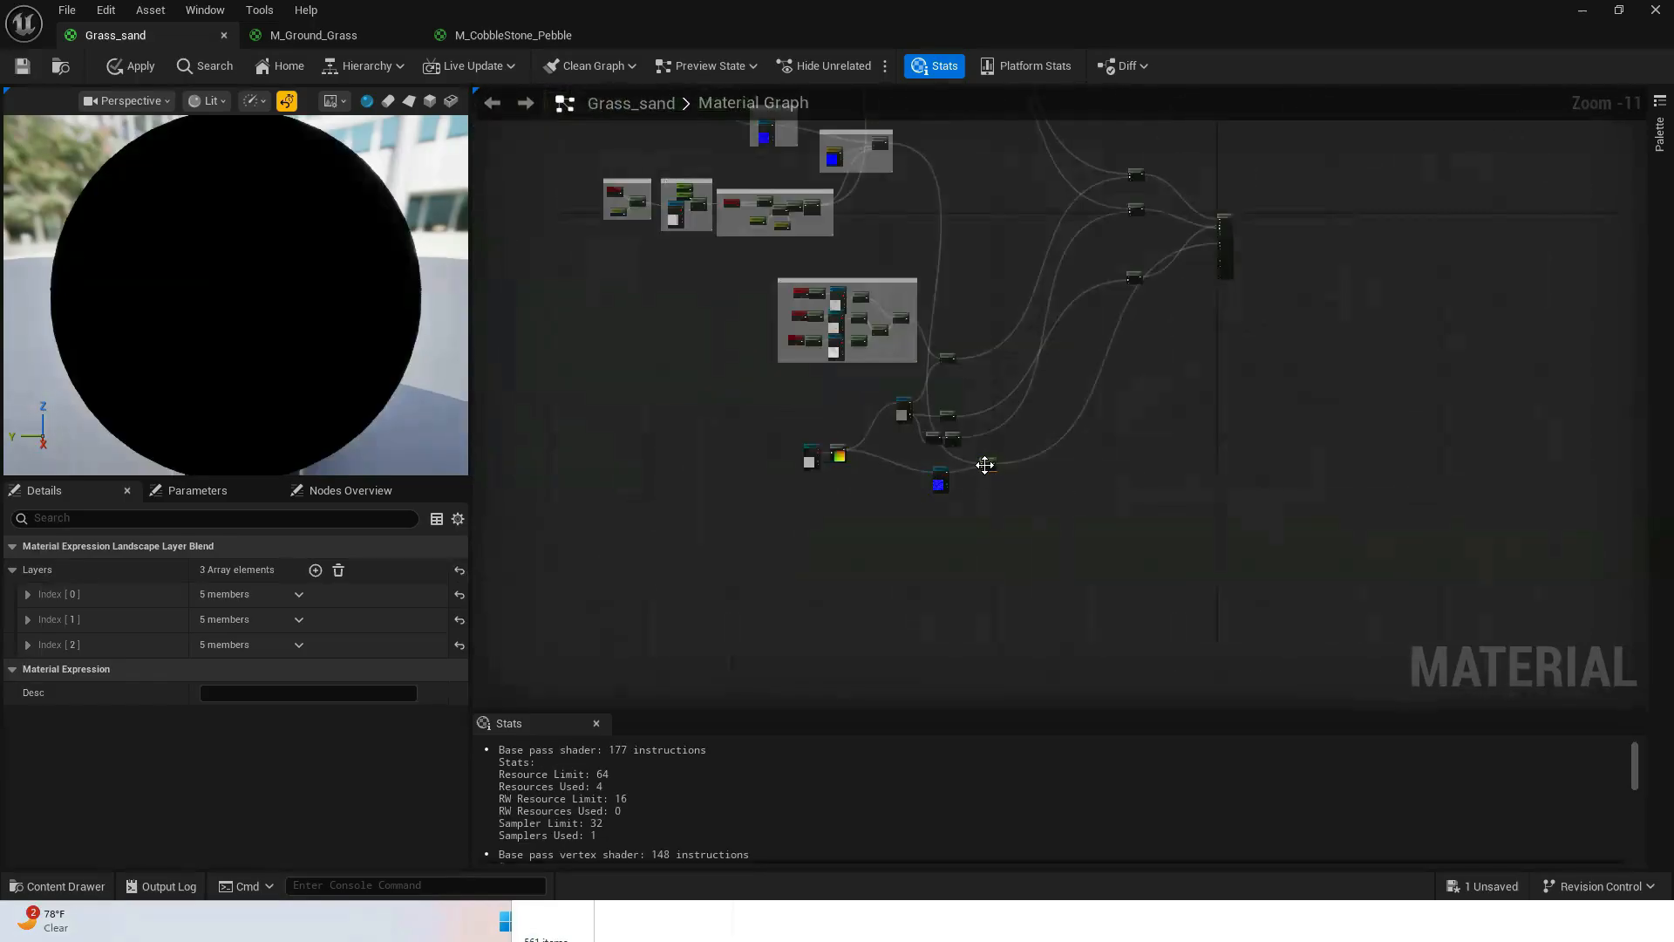
pyautogui.moveTo(1114, 280); pyautogui.dragTo(1165, 323)
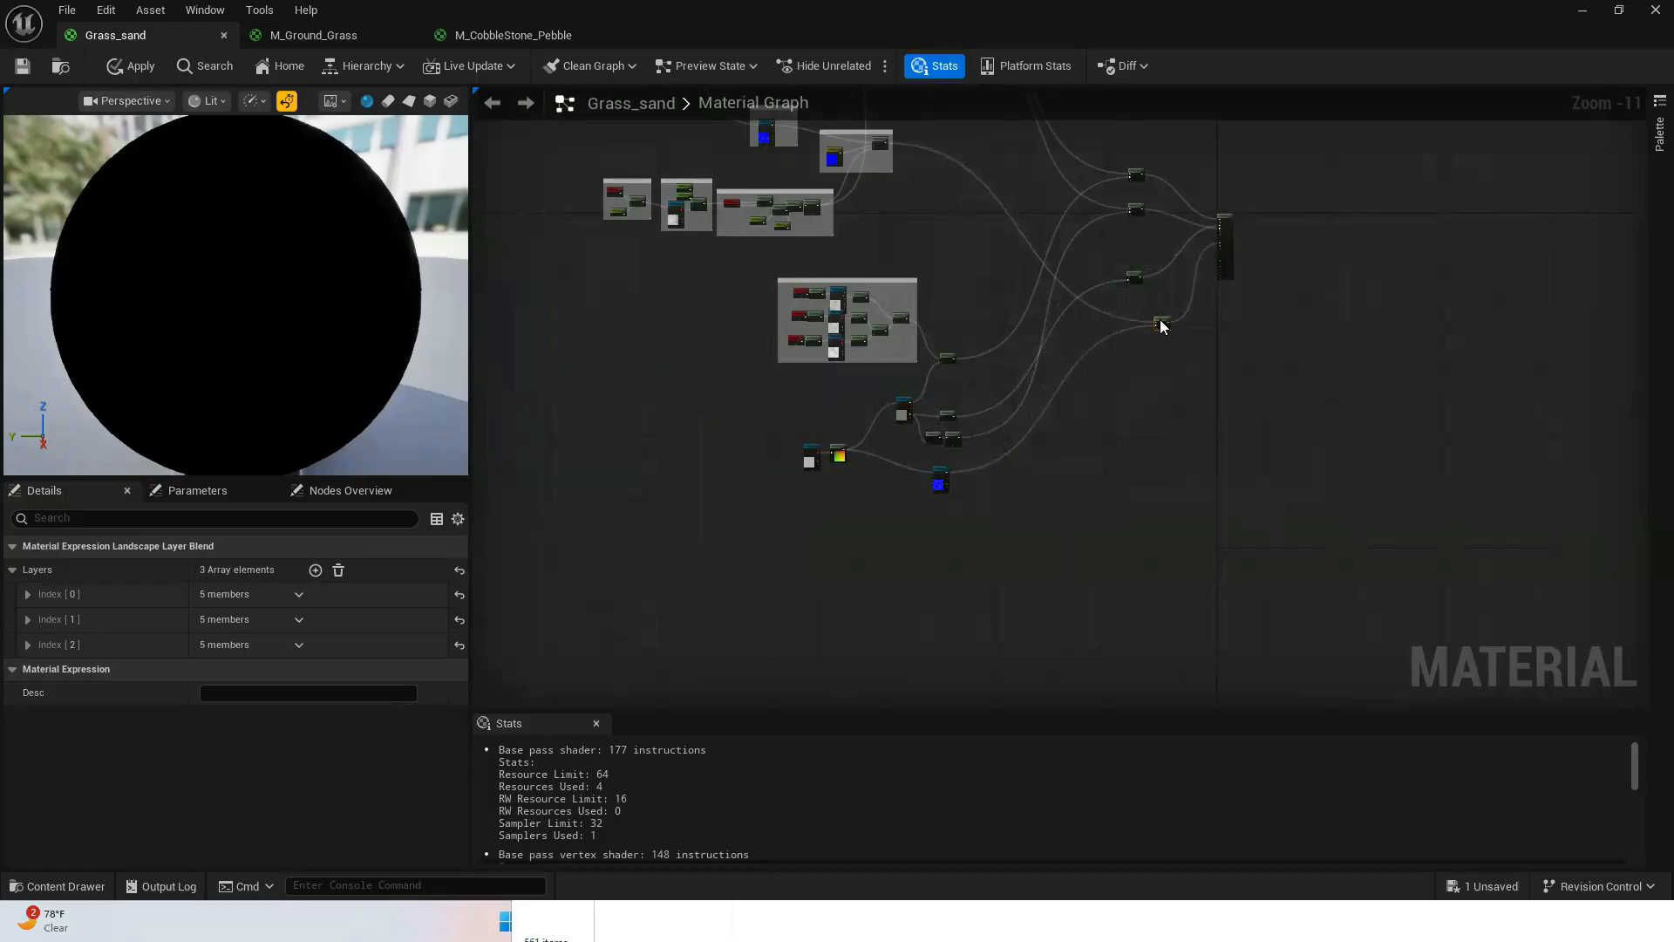
pyautogui.moveTo(1321, 427); pyautogui.dragTo(1314, 431, button='right')
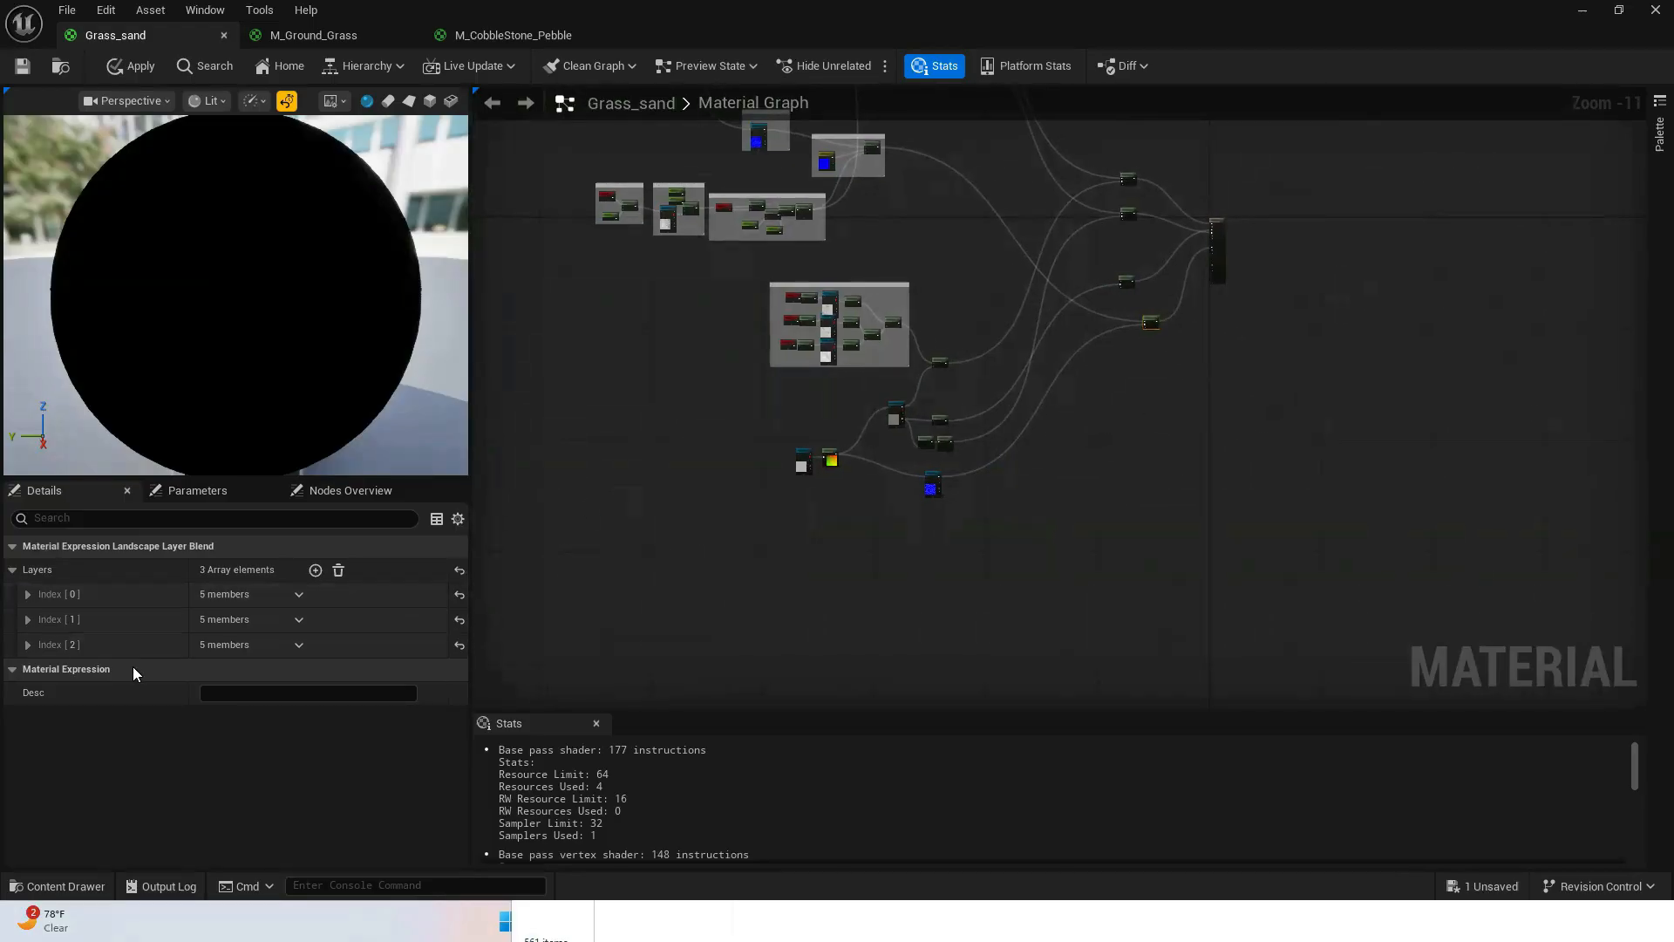
pyautogui.click(1341, 227)
pyautogui.scroll(-1, 1341, 227)
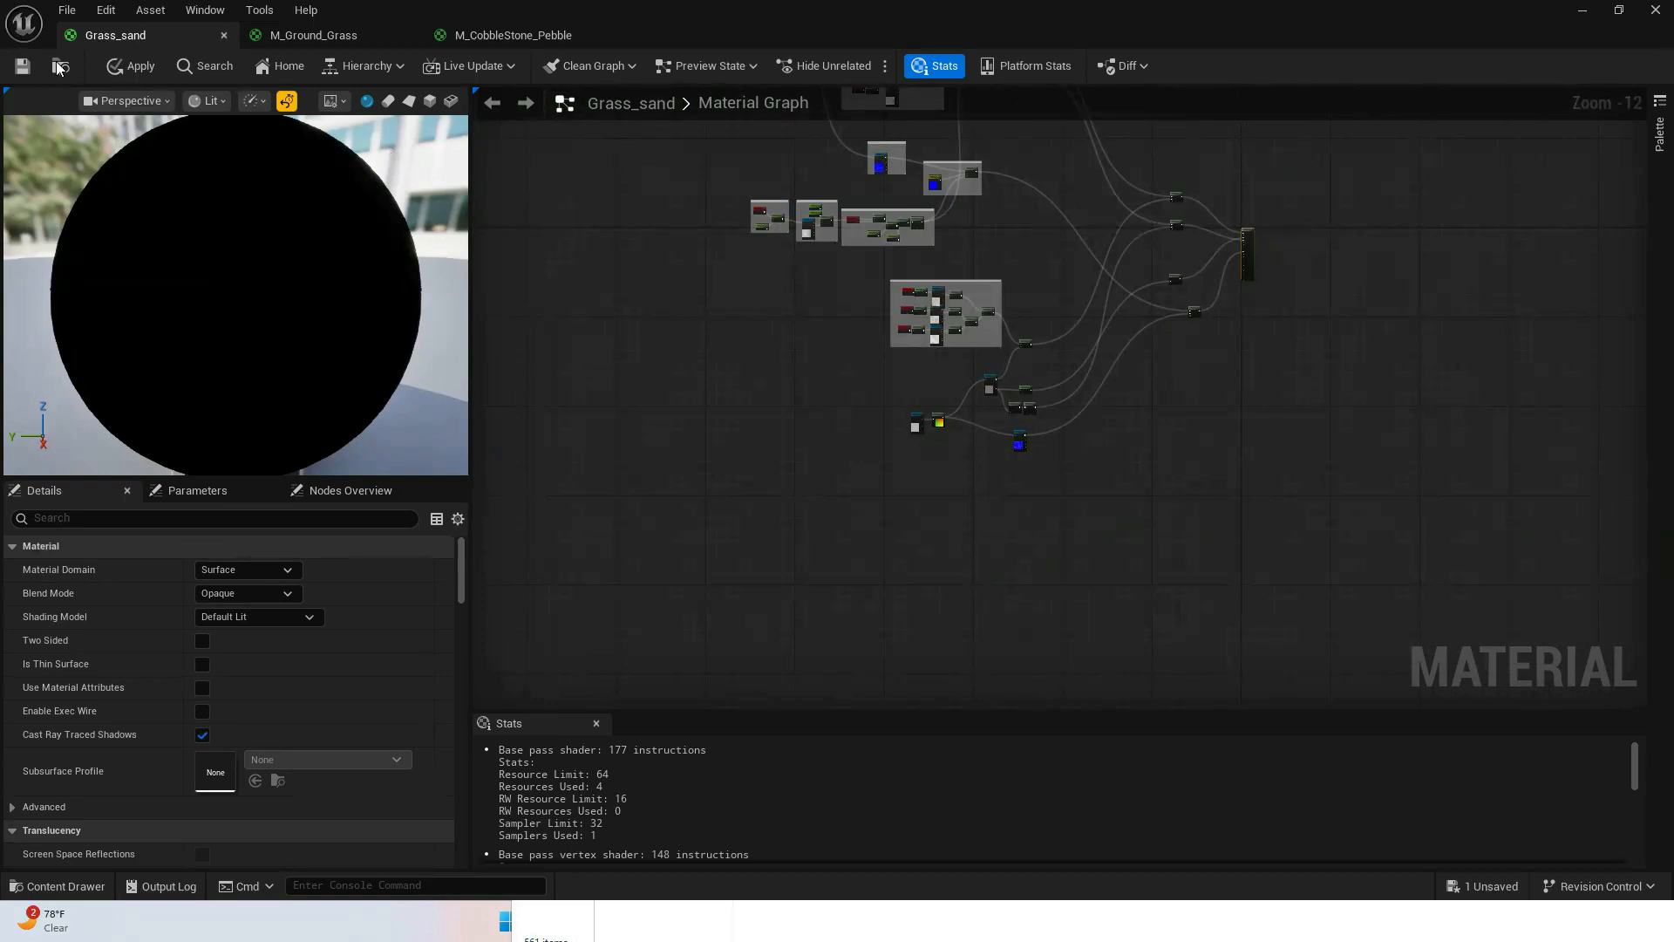
# - Apply the Grass_sand material changes and save all unsaved content, including the Grass_sand material and the temporary level
pyautogui.click(134, 68)
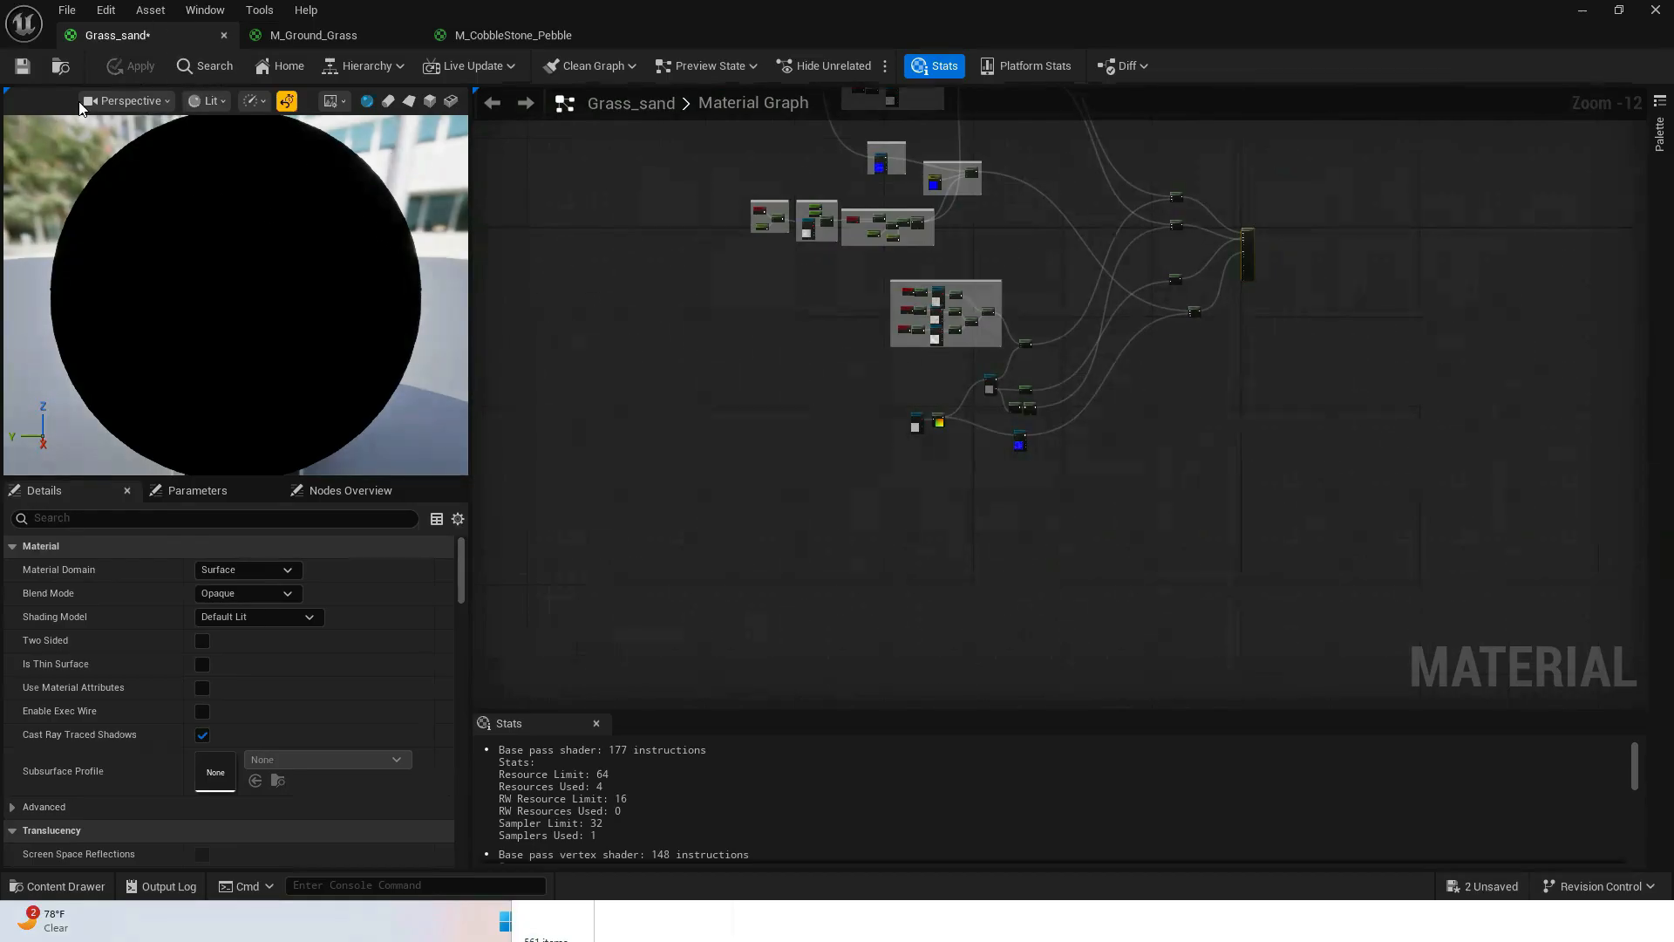
pyautogui.click(1491, 886)
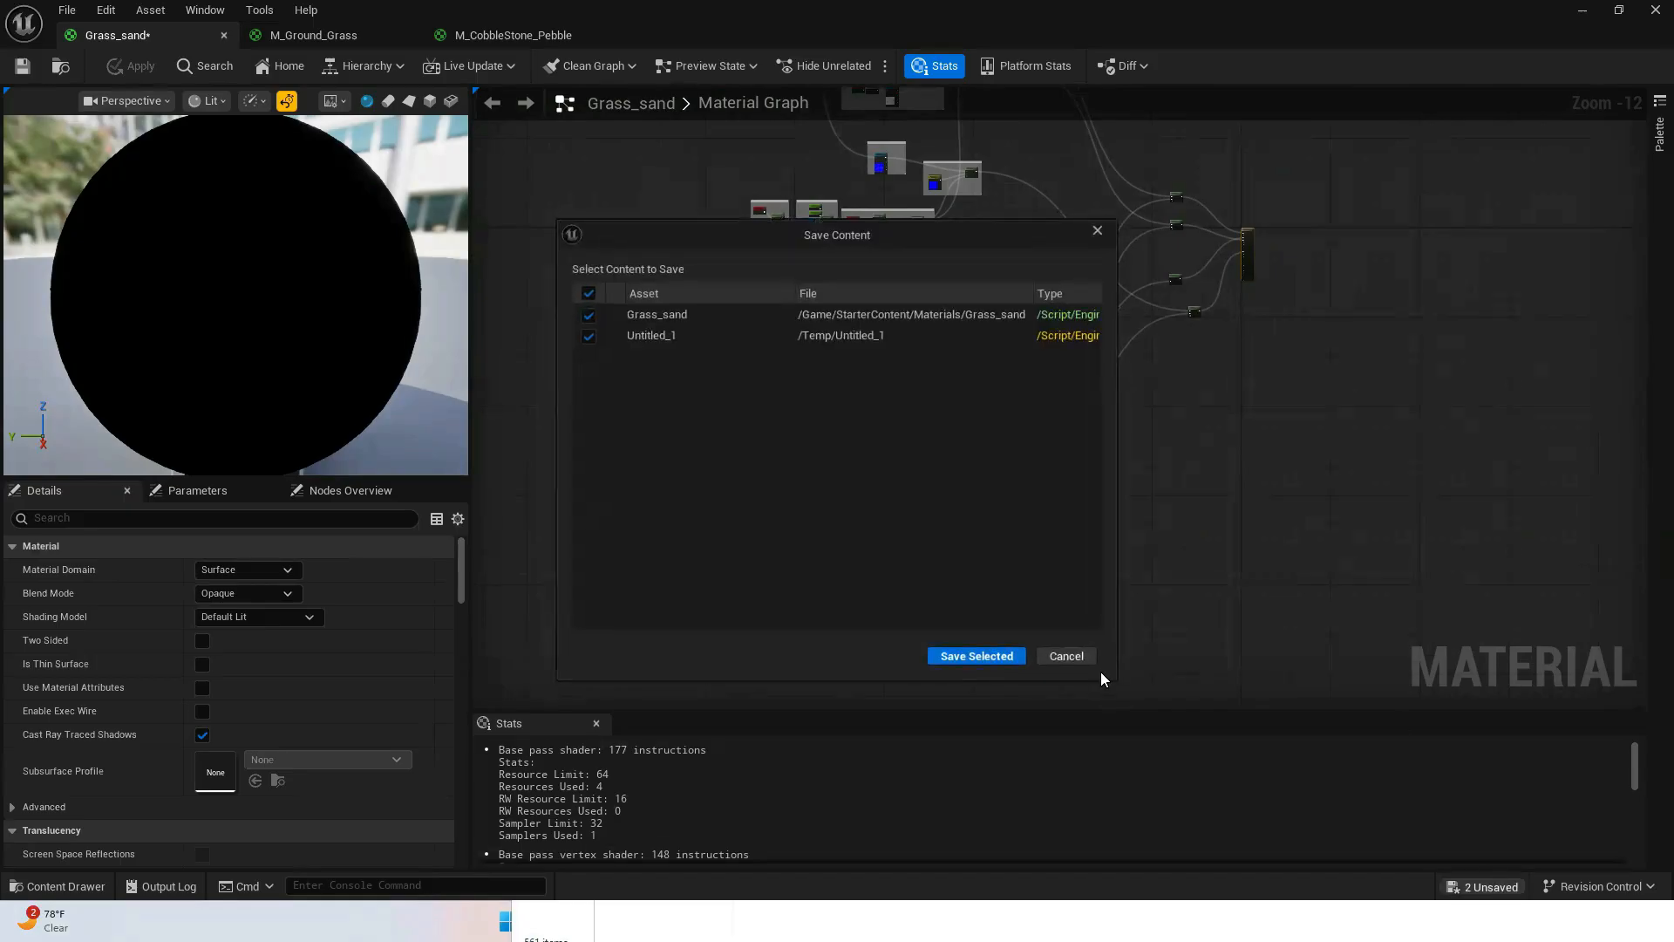
pyautogui.click(972, 649)
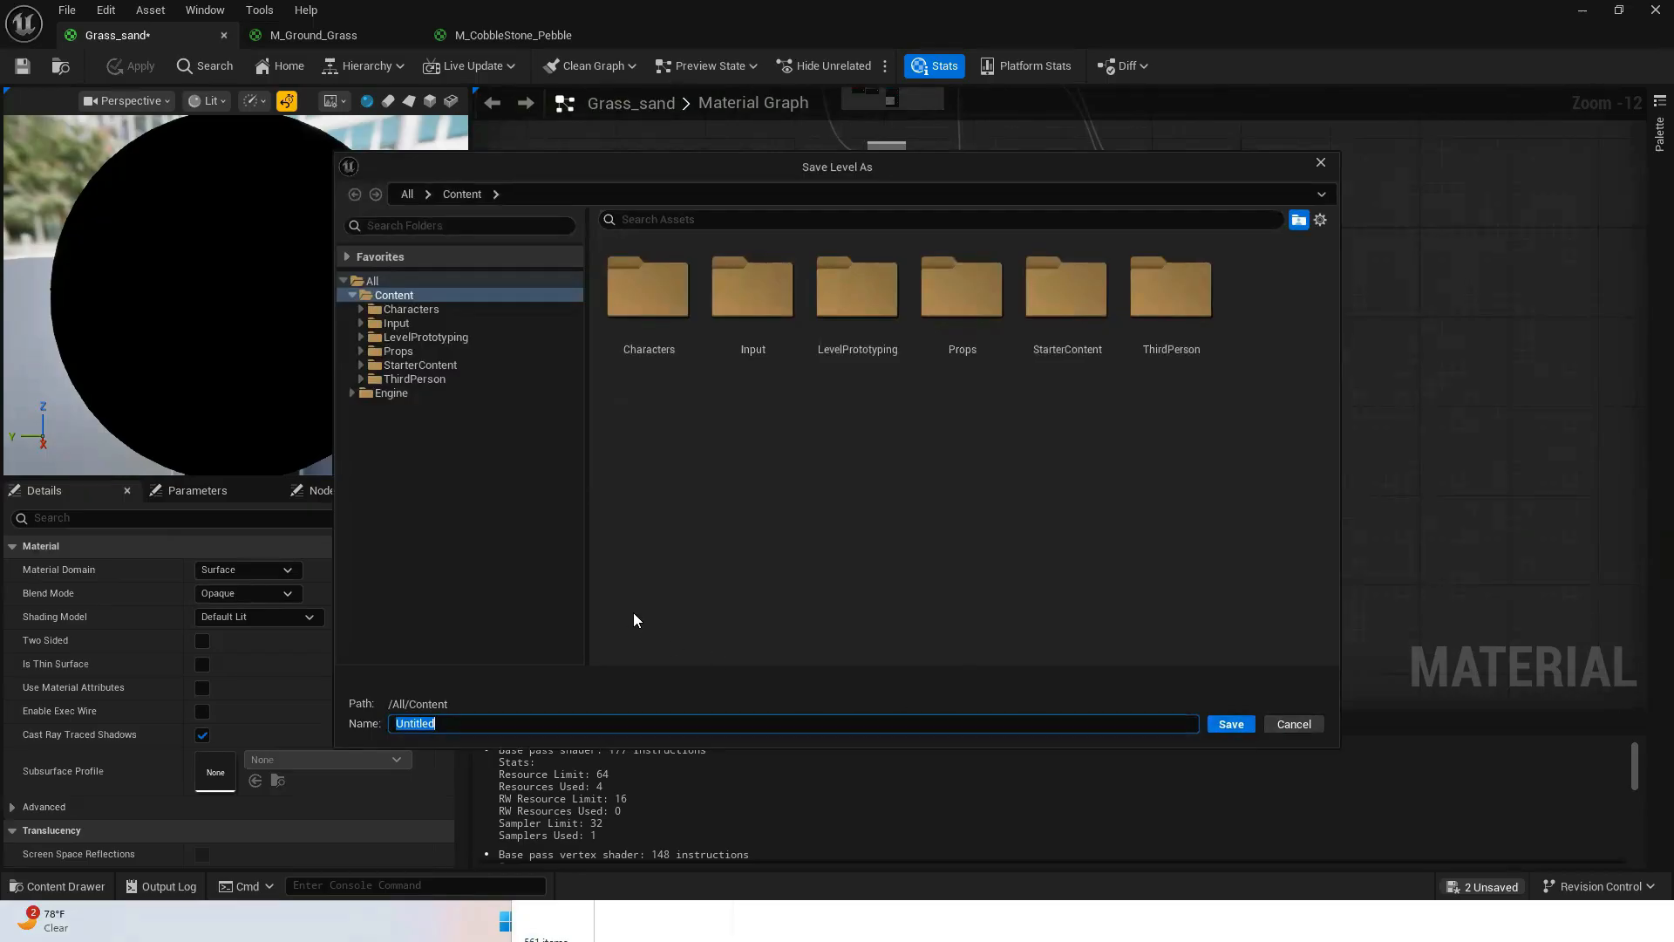
# - Create a folder named Levels inside Content and save the level in Content under the name Untitled
pyautogui.rightClick(790, 495)
pyautogui.click(843, 535)
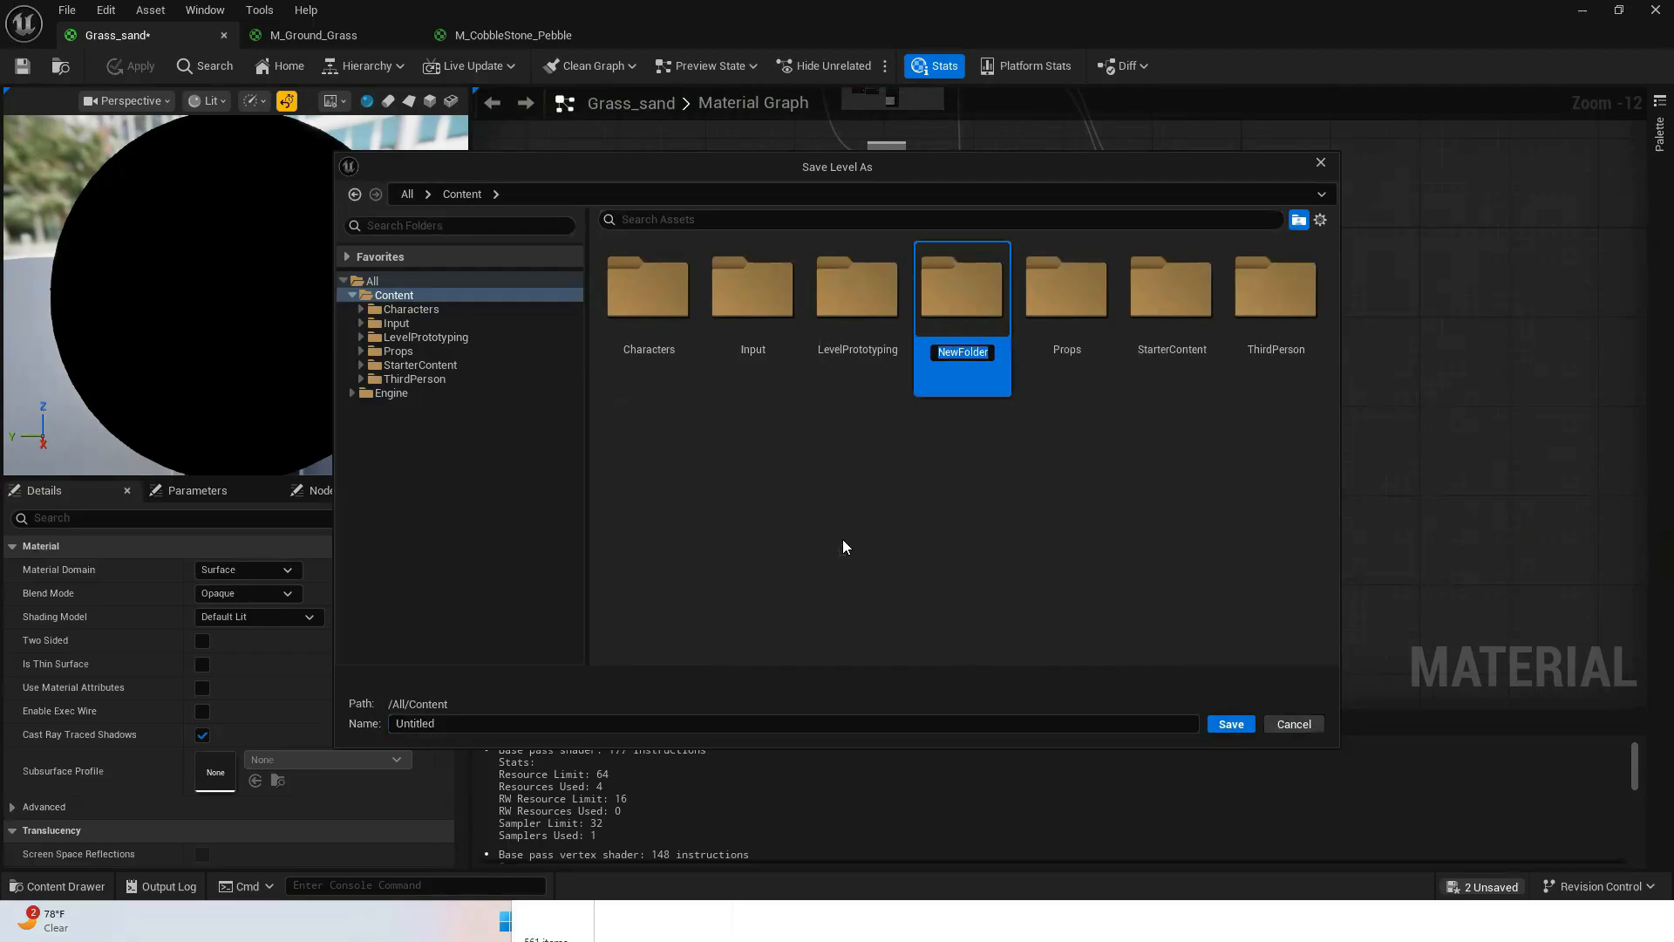
pyautogui.write('Levels')
pyautogui.press('Return')
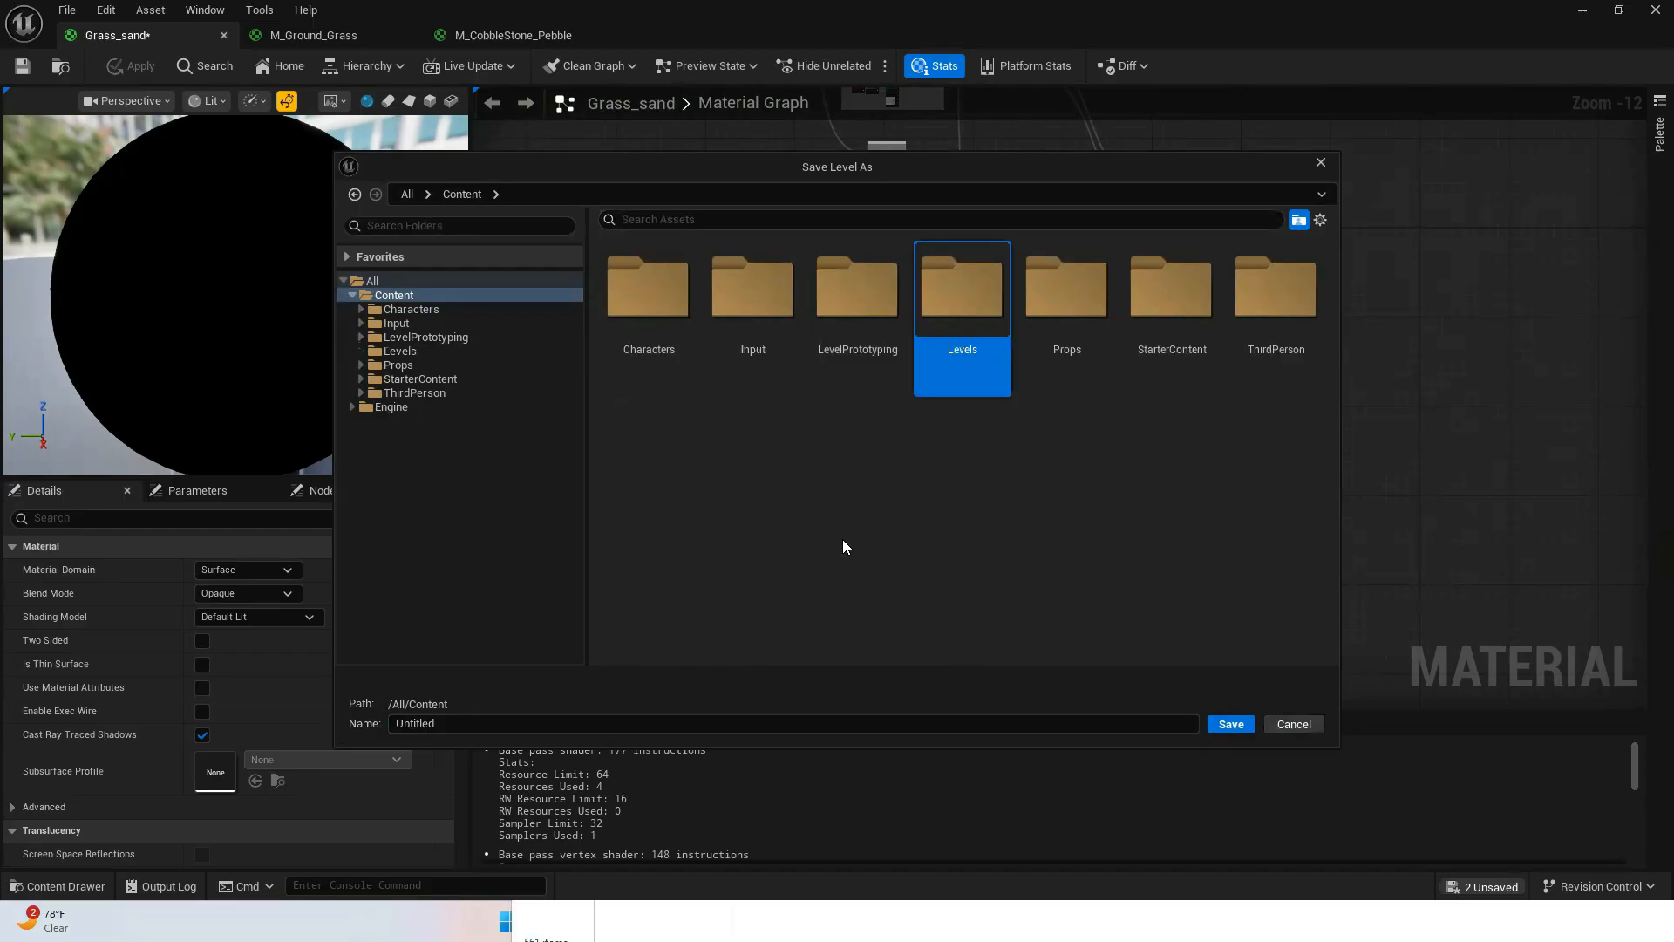
pyautogui.click(1224, 725)
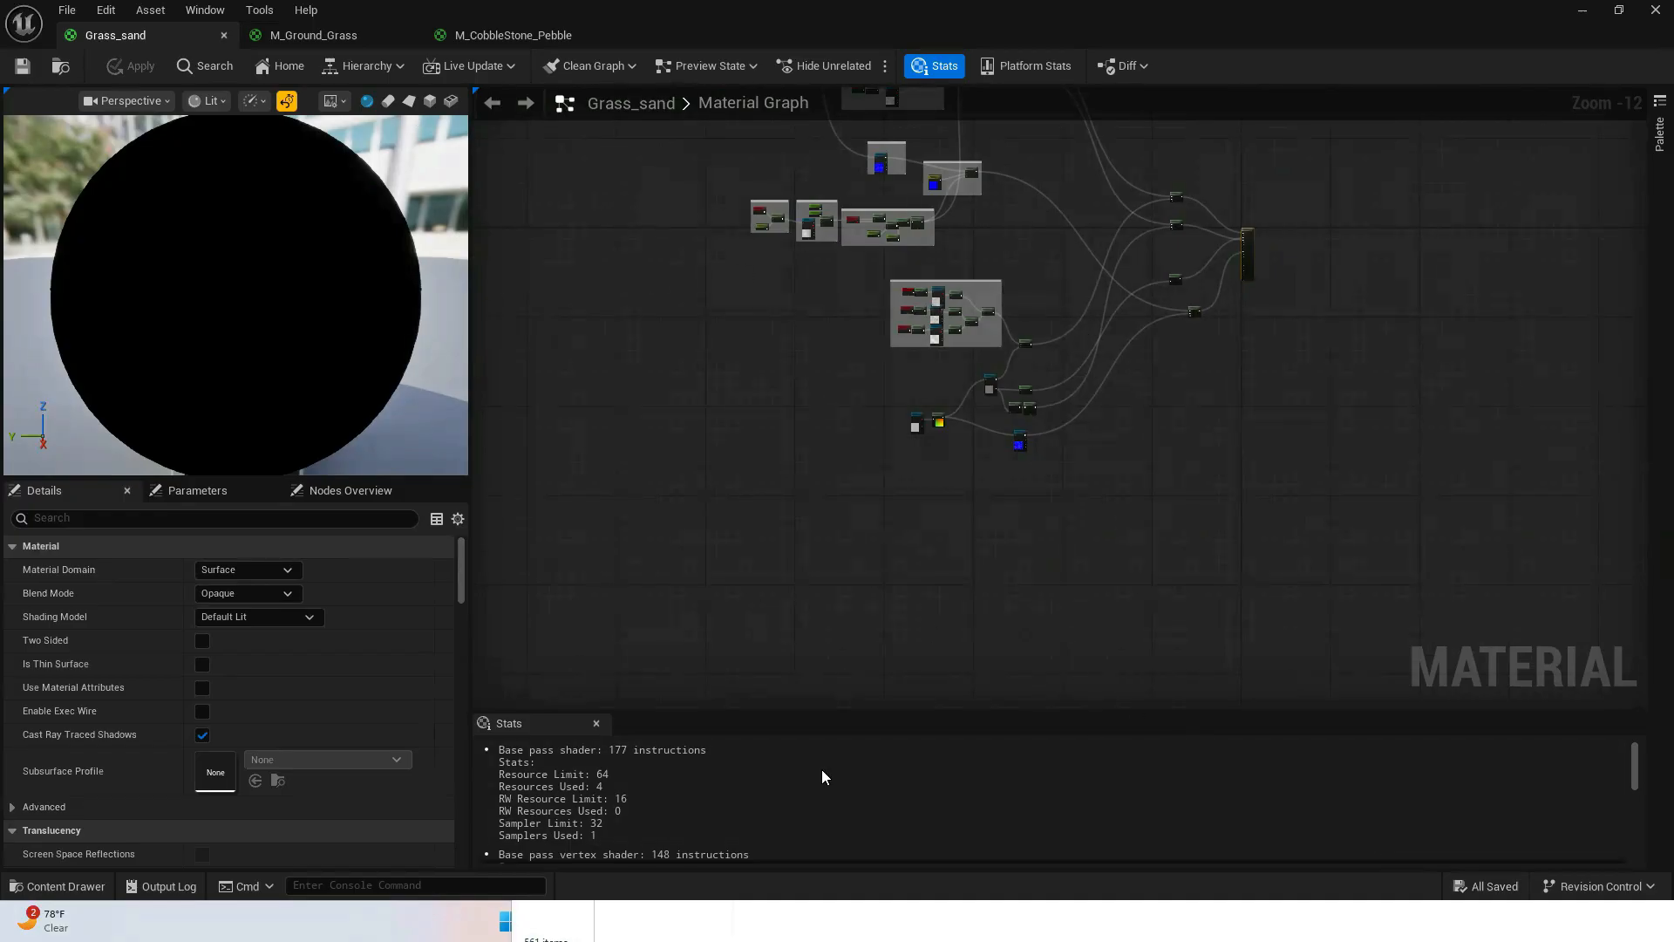
# - Return to the level editor, find Grass_sand among the StarterContent materials and assign it as the Landscape Material
pyautogui.click(57, 890)
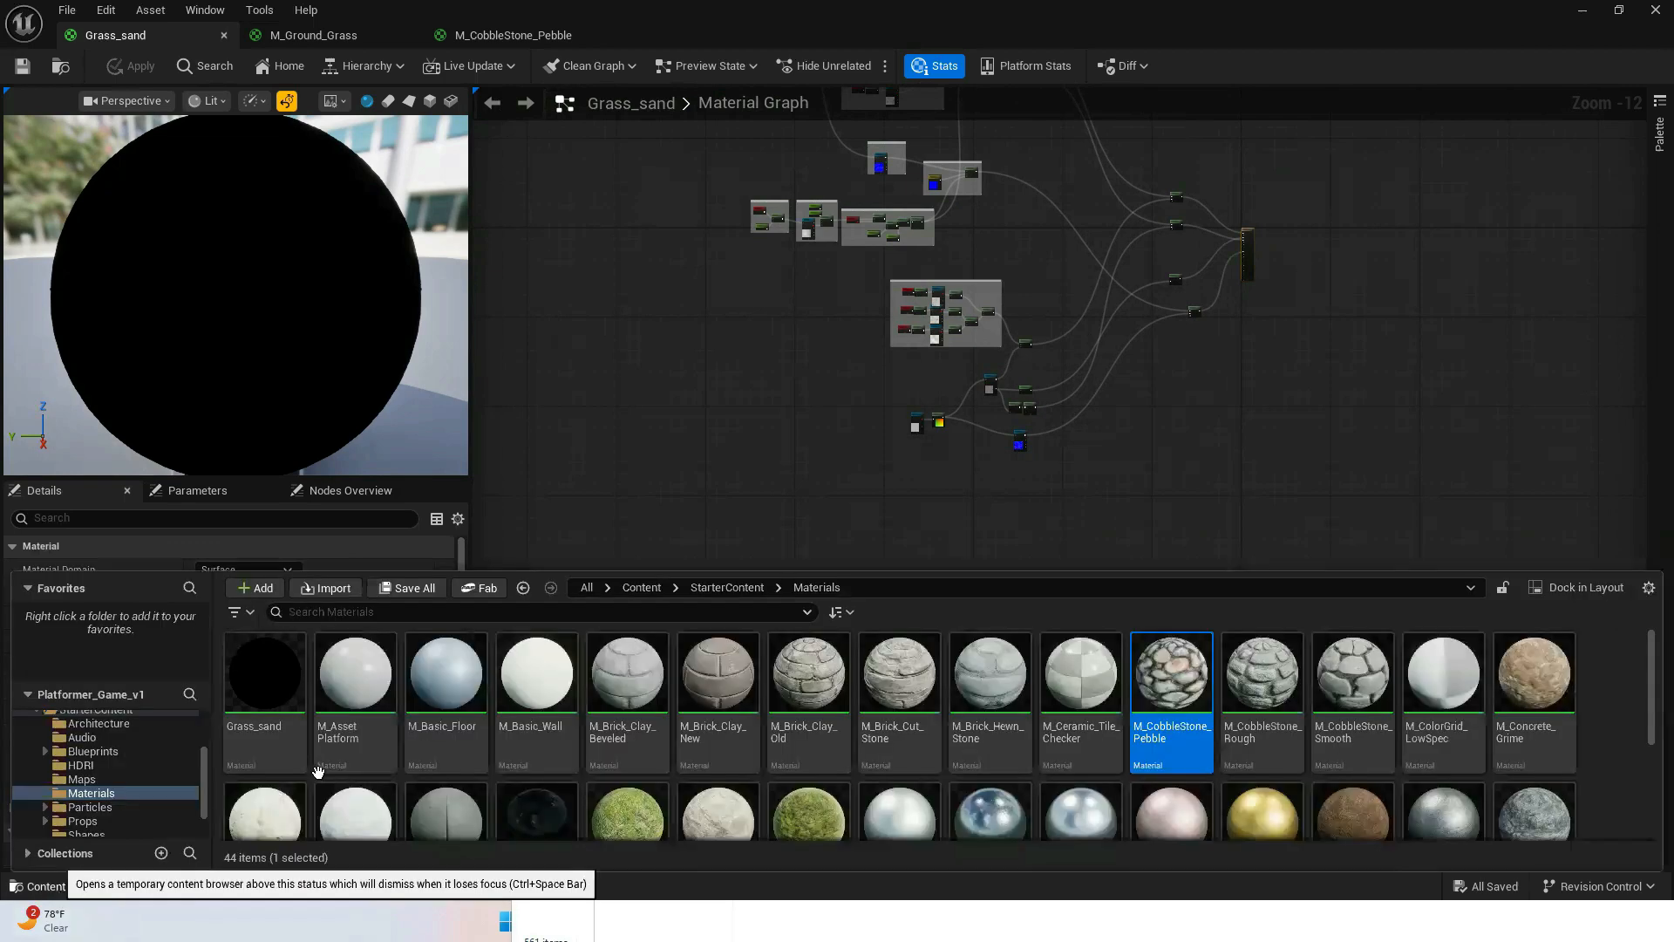
pyautogui.click(1580, 11)
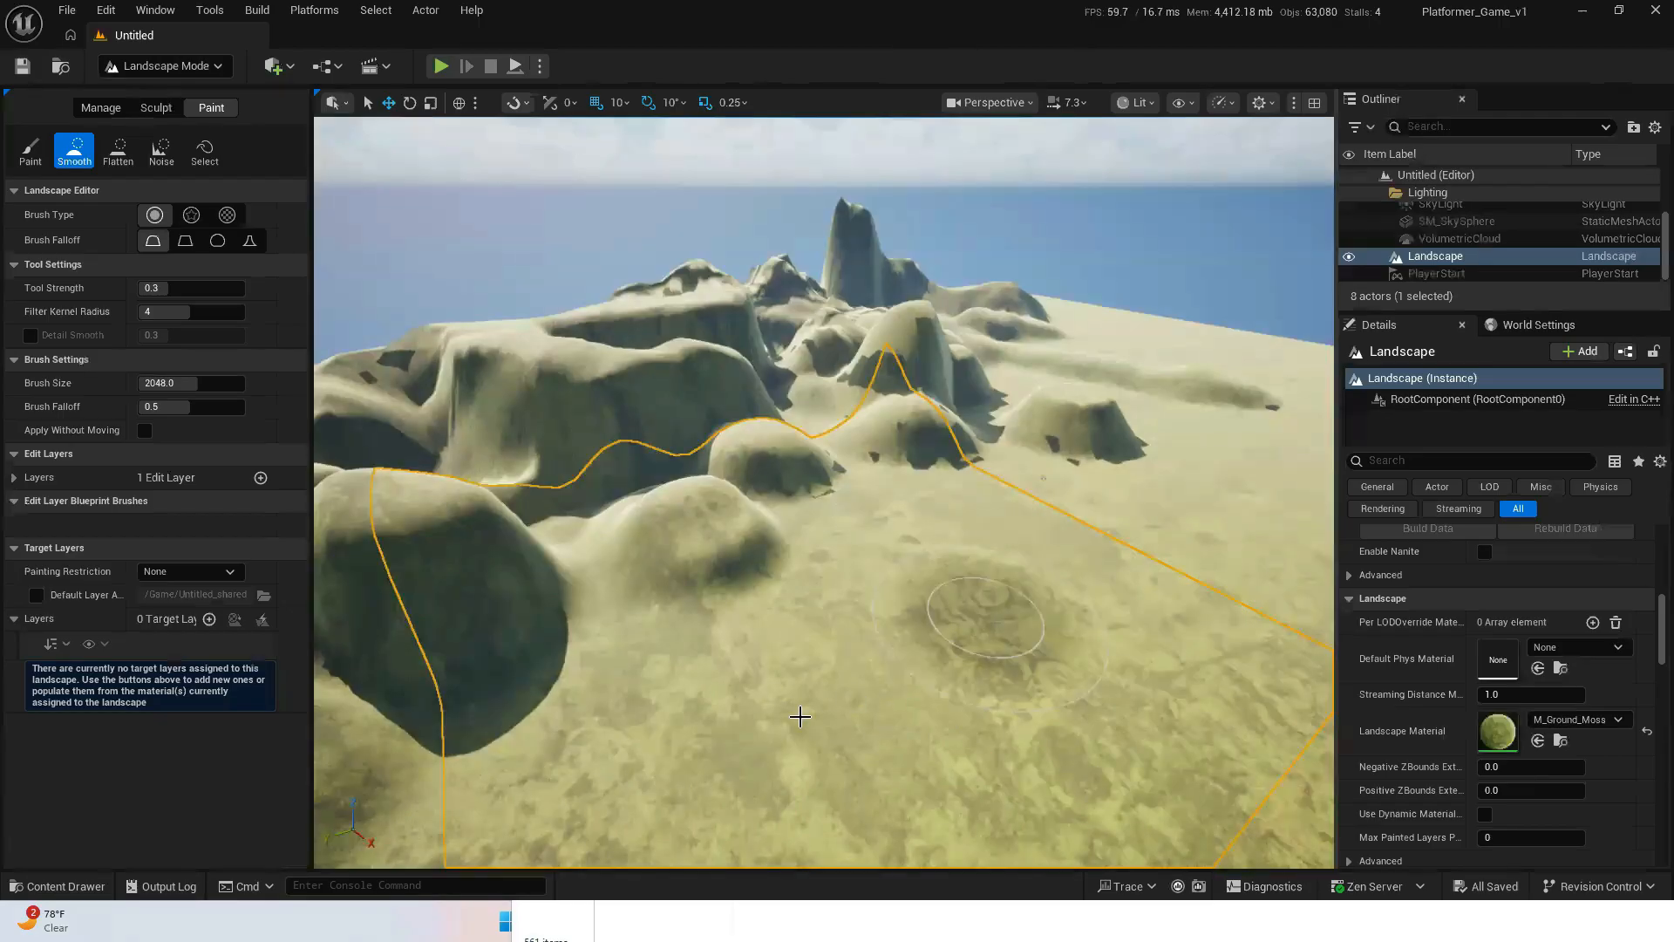
pyautogui.click(96, 889)
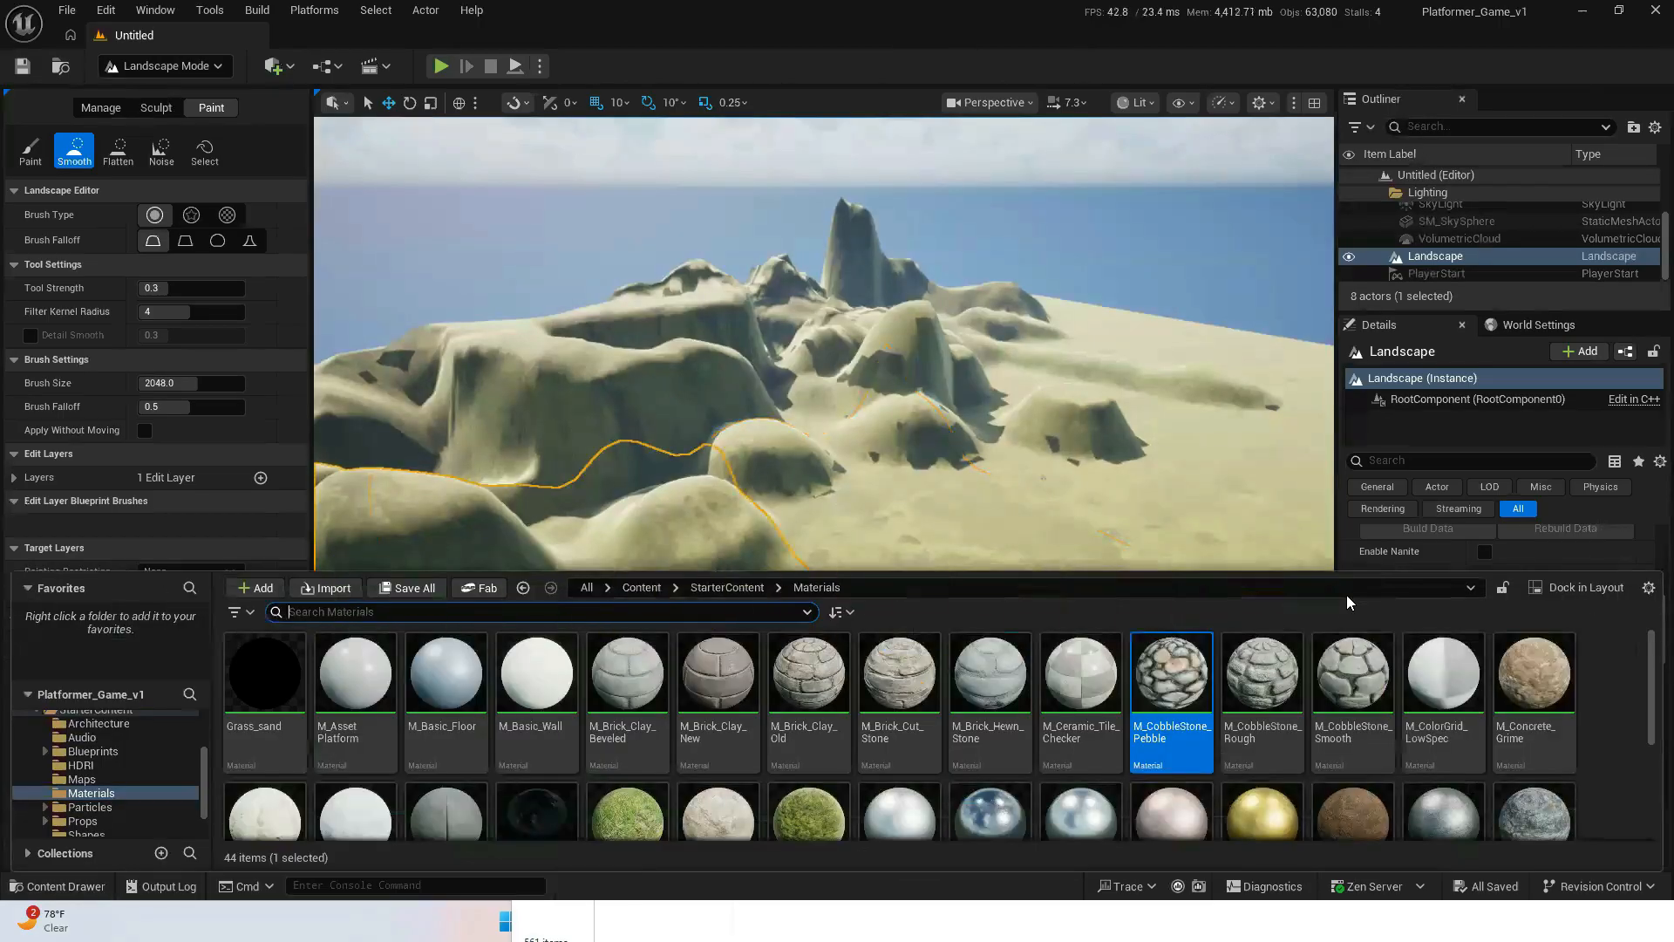
pyautogui.scroll(-3, 1360, 698)
pyautogui.scroll(-2, 1386, 715)
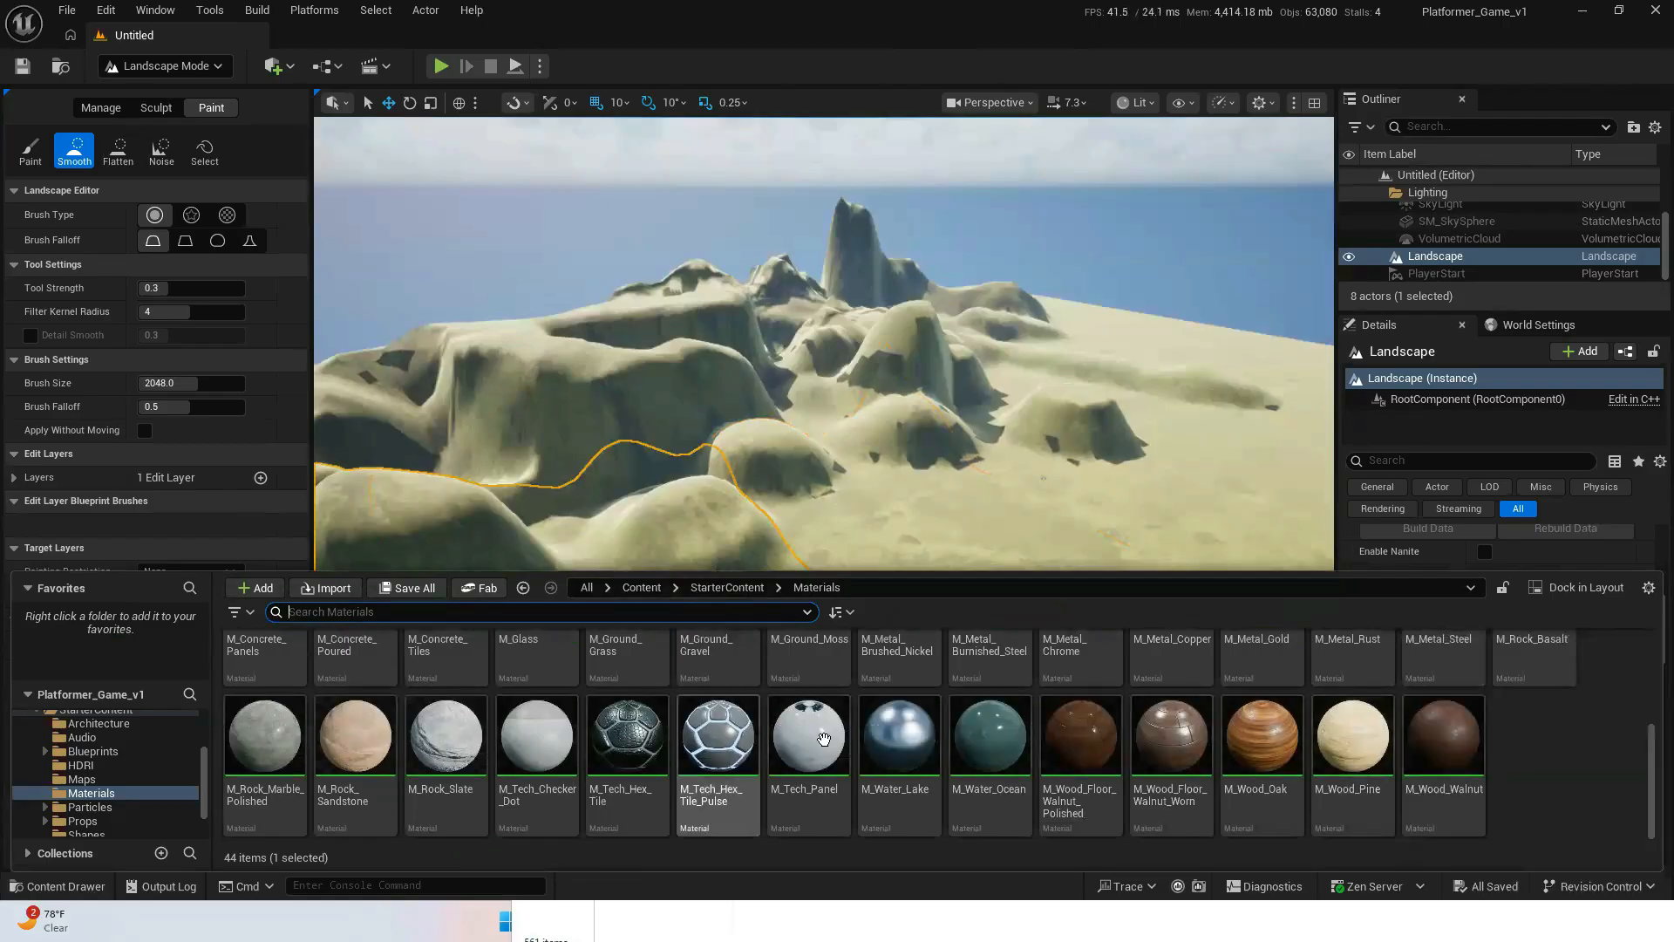
pyautogui.write('gr')
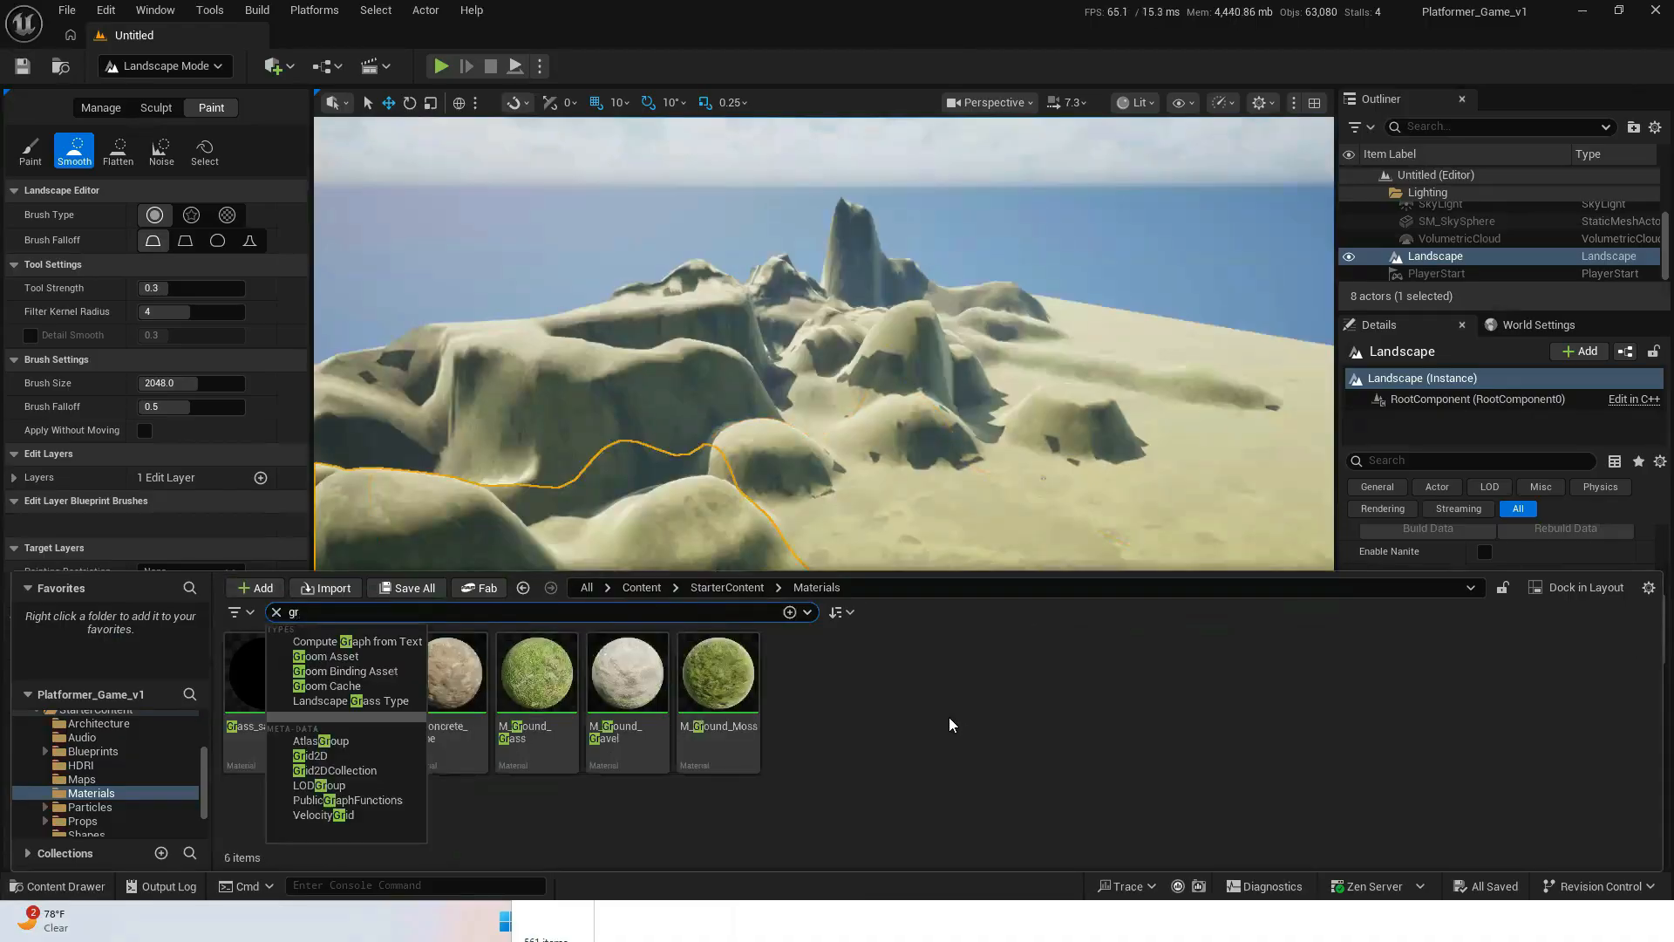
pyautogui.click(265, 689)
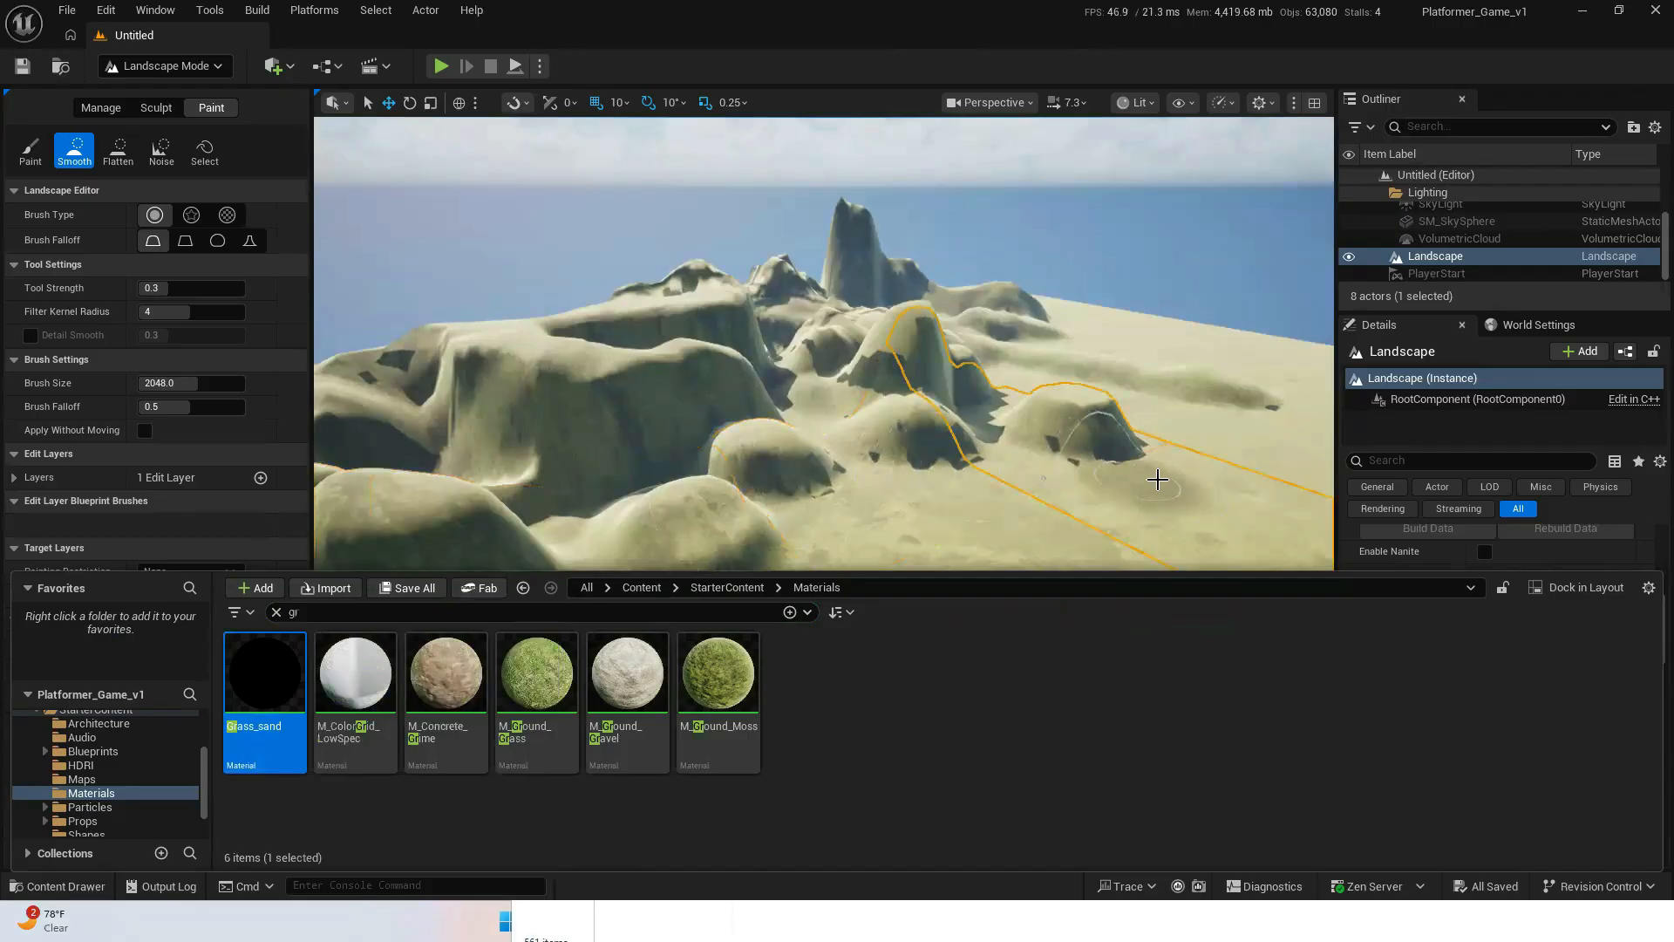
pyautogui.click(1155, 481)
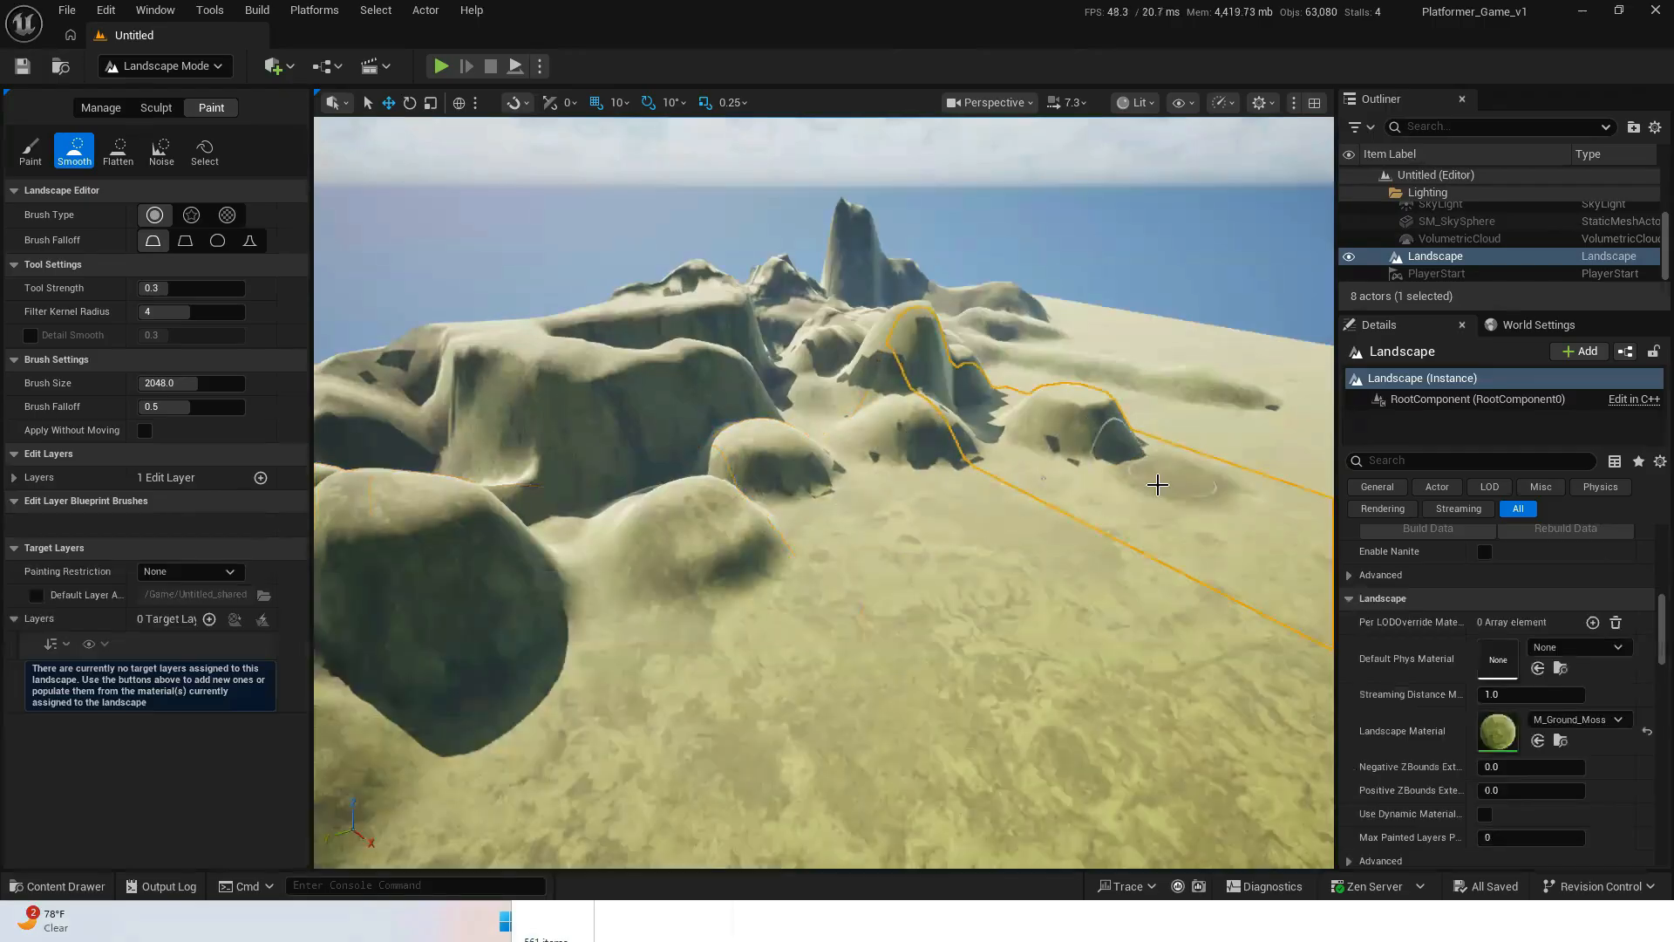
pyautogui.click(1537, 741)
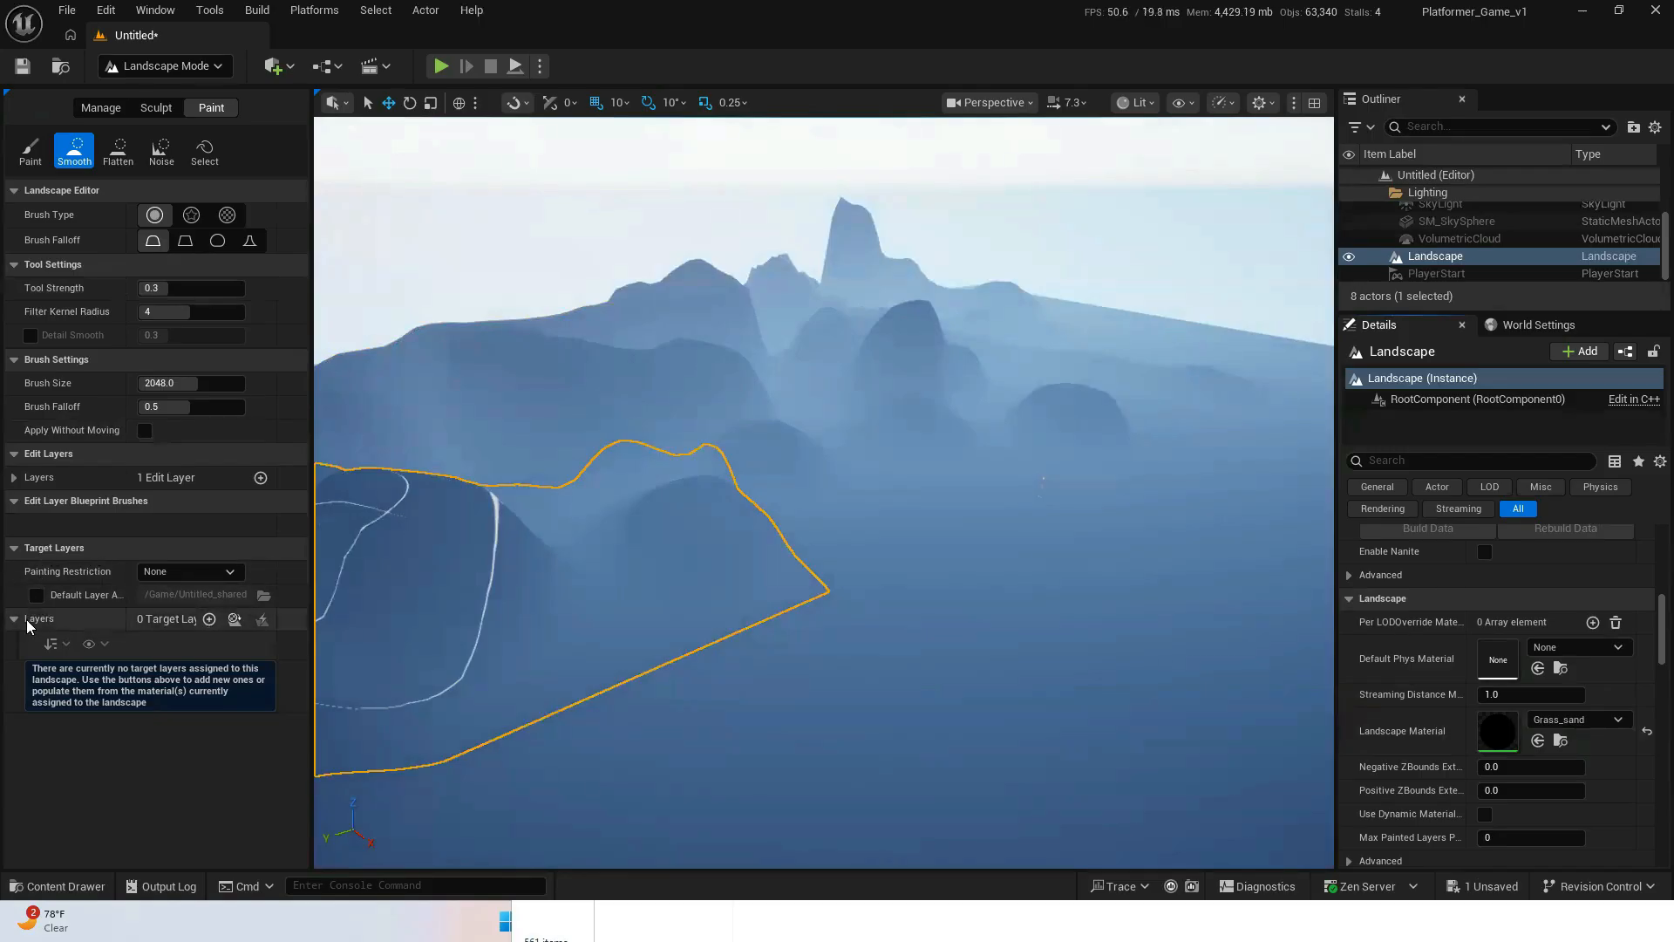
# - Add two landscape target layers named Grass and Gravel
pyautogui.click(209, 619)
pyautogui.doubleClick(175, 670)
pyautogui.write('Grass')
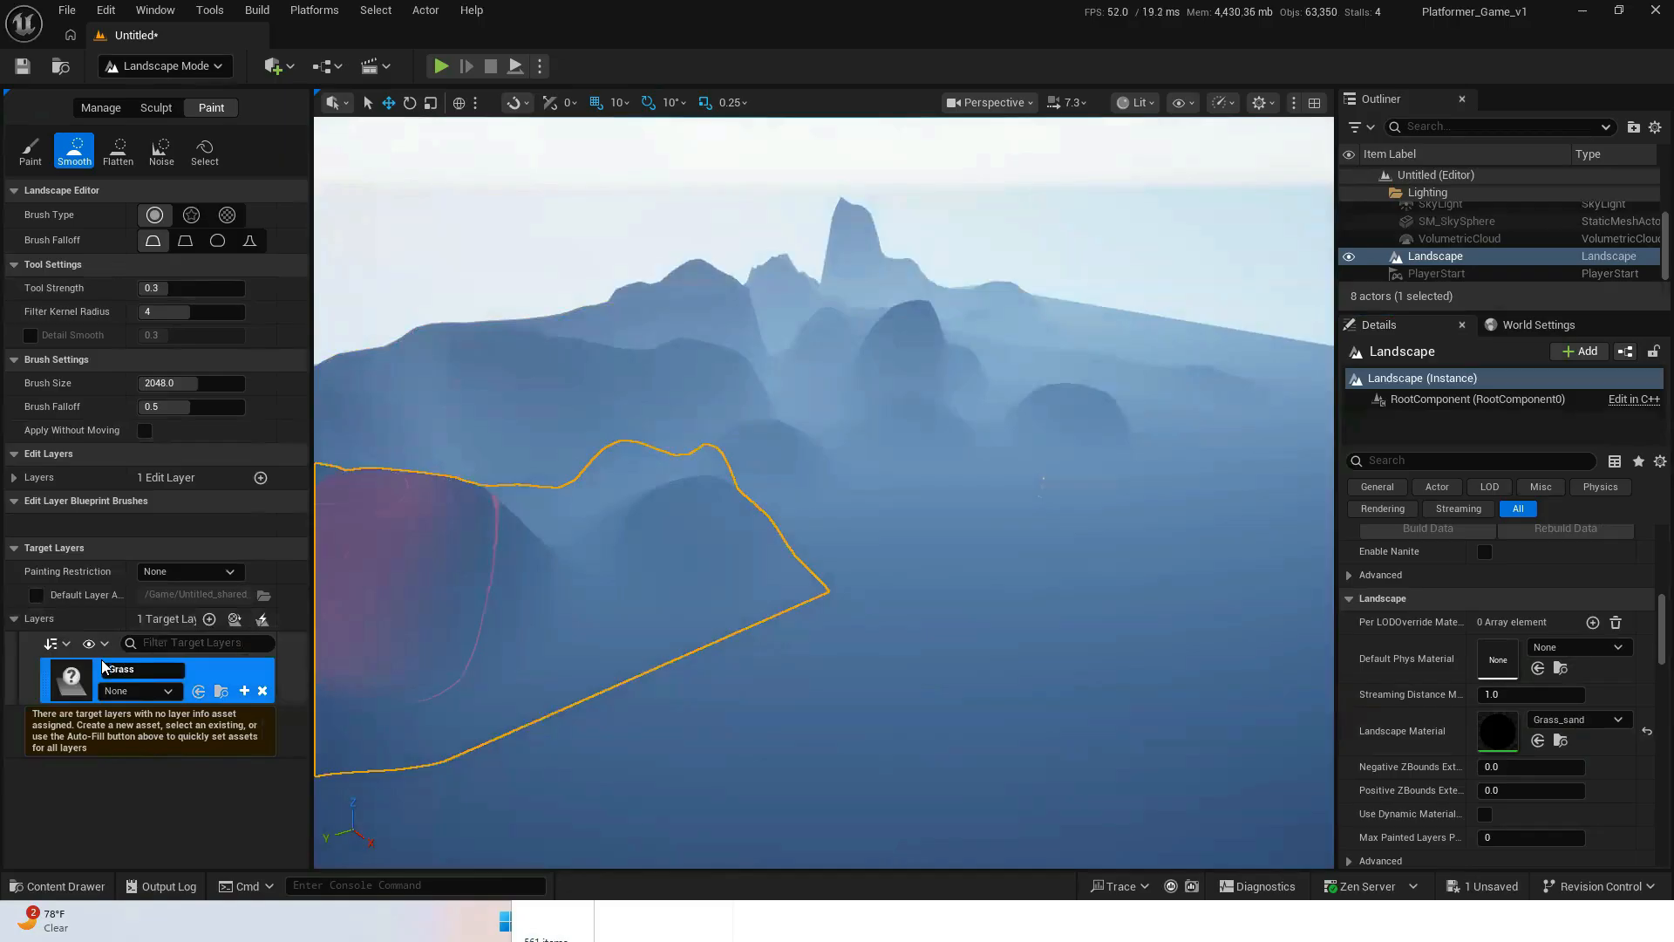
pyautogui.press('Return')
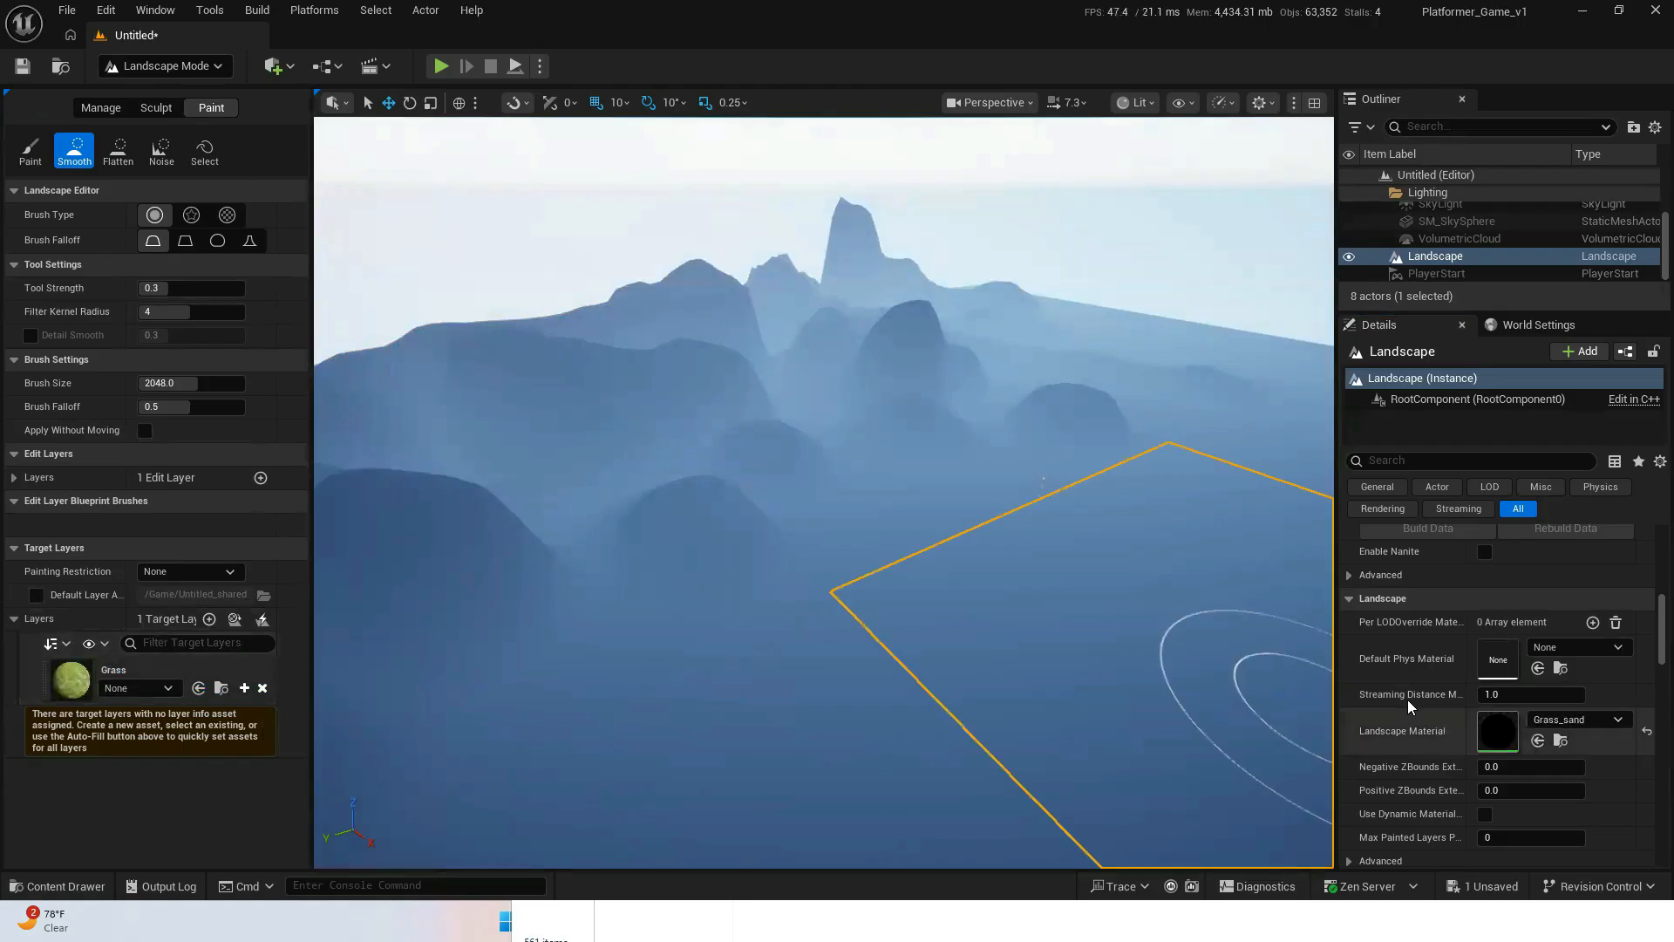
pyautogui.click(209, 620)
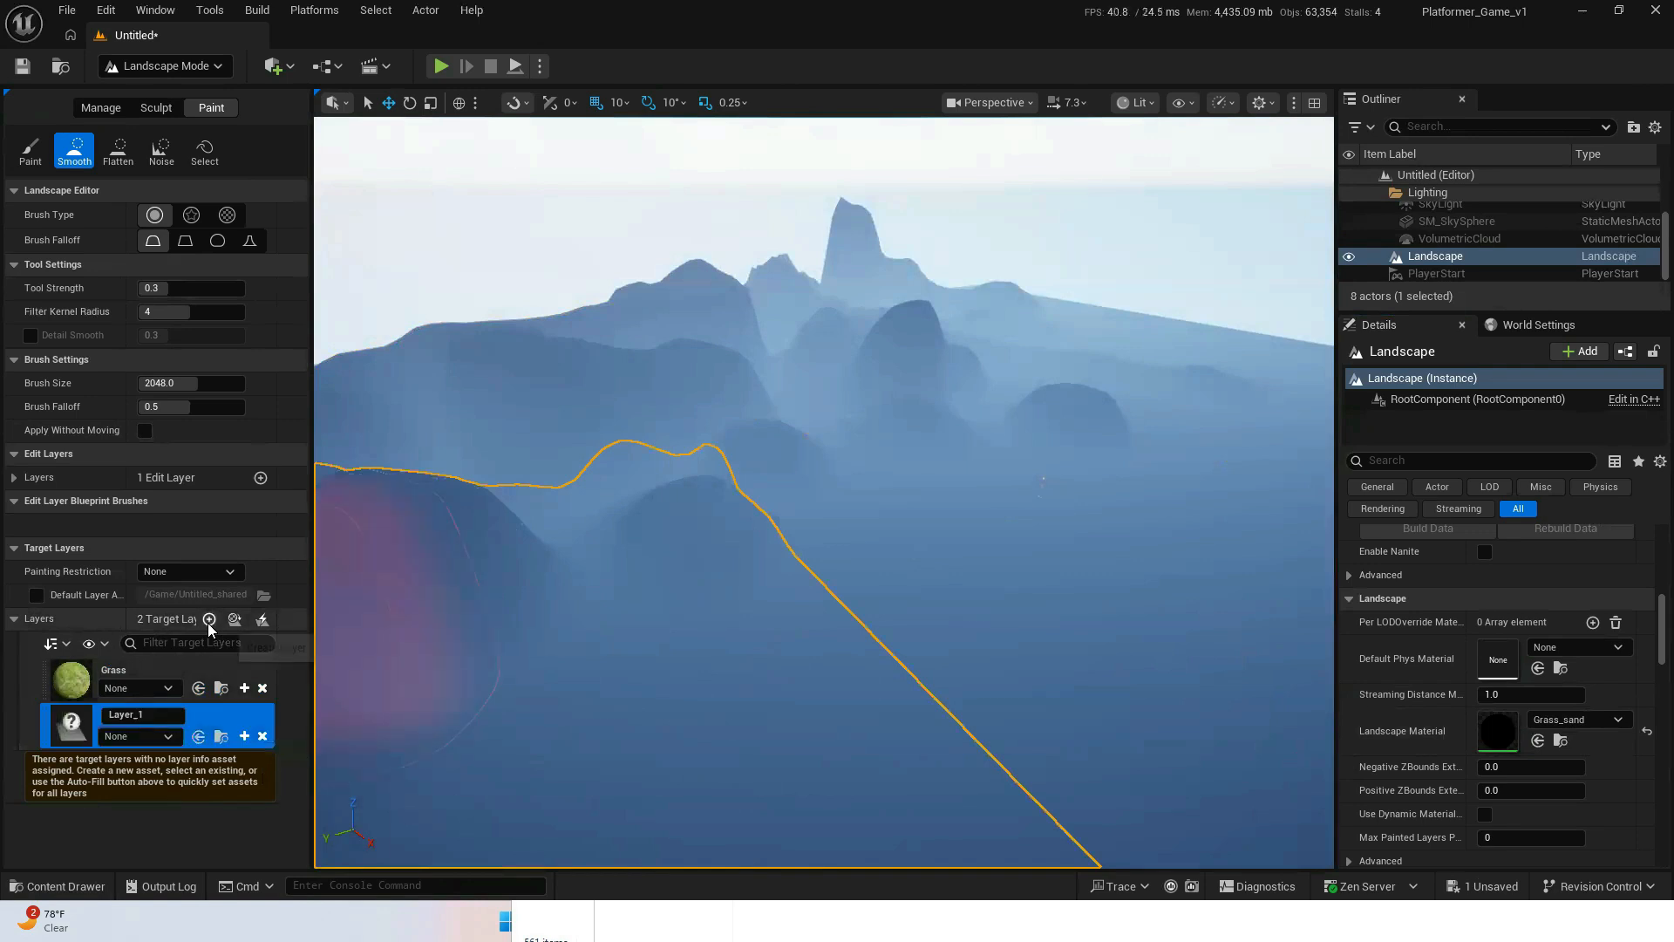
pyautogui.doubleClick(157, 715)
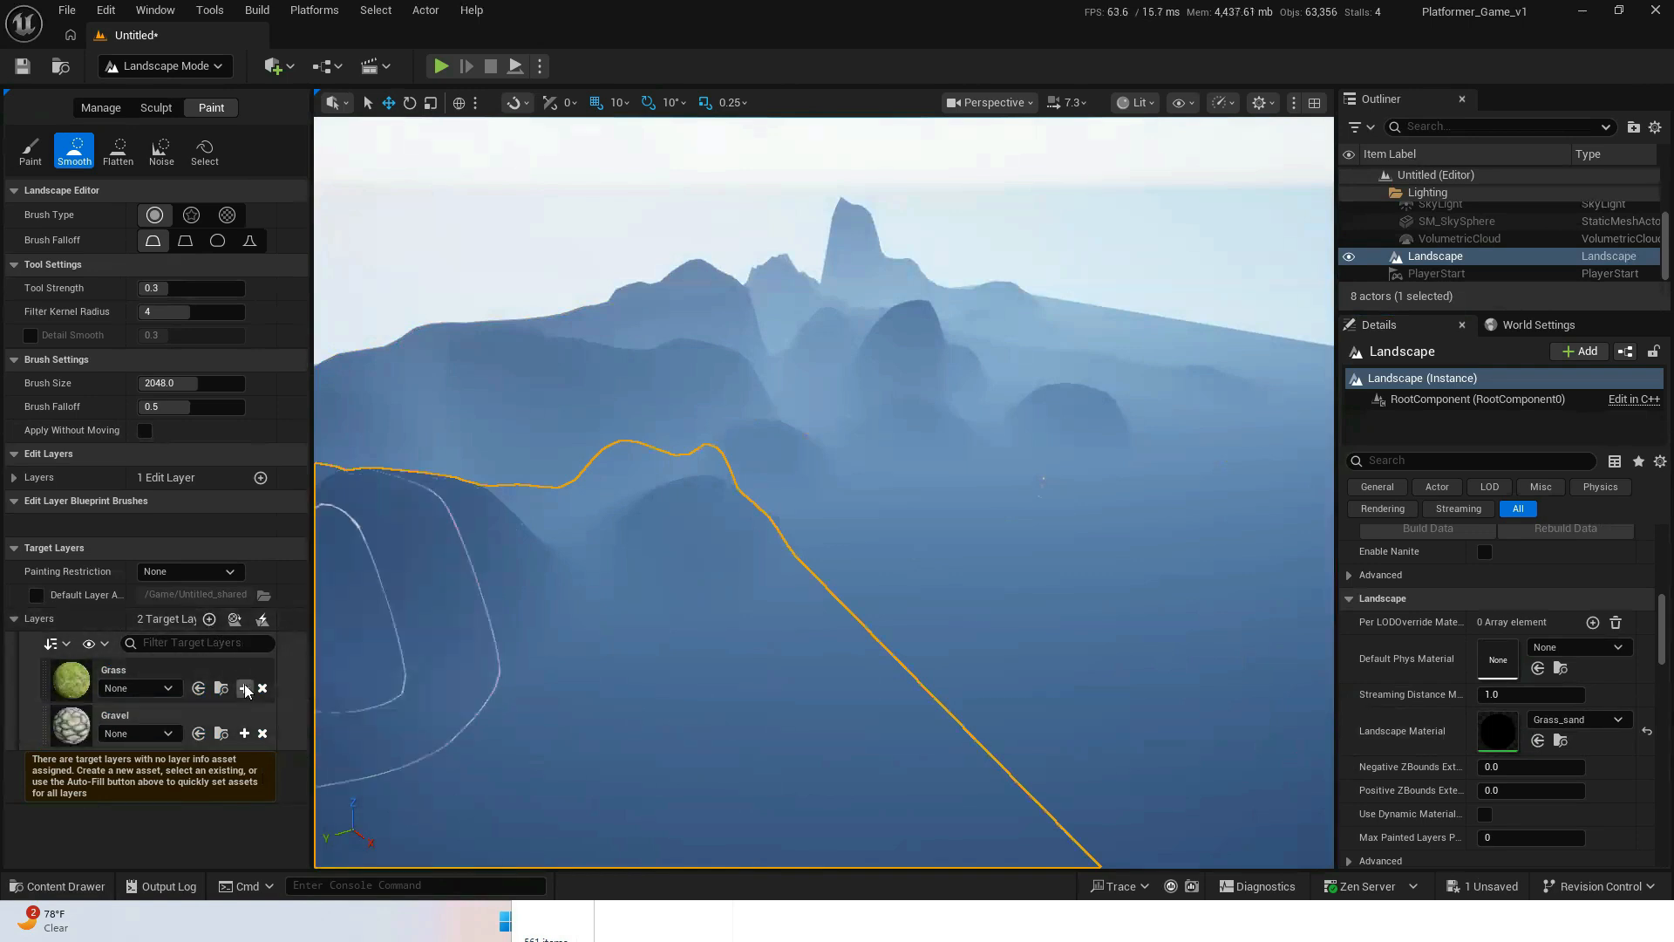
# - Create the layer info asset Grass_LayerInfo for the Grass target layer in the Levels folder
pyautogui.click(245, 688)
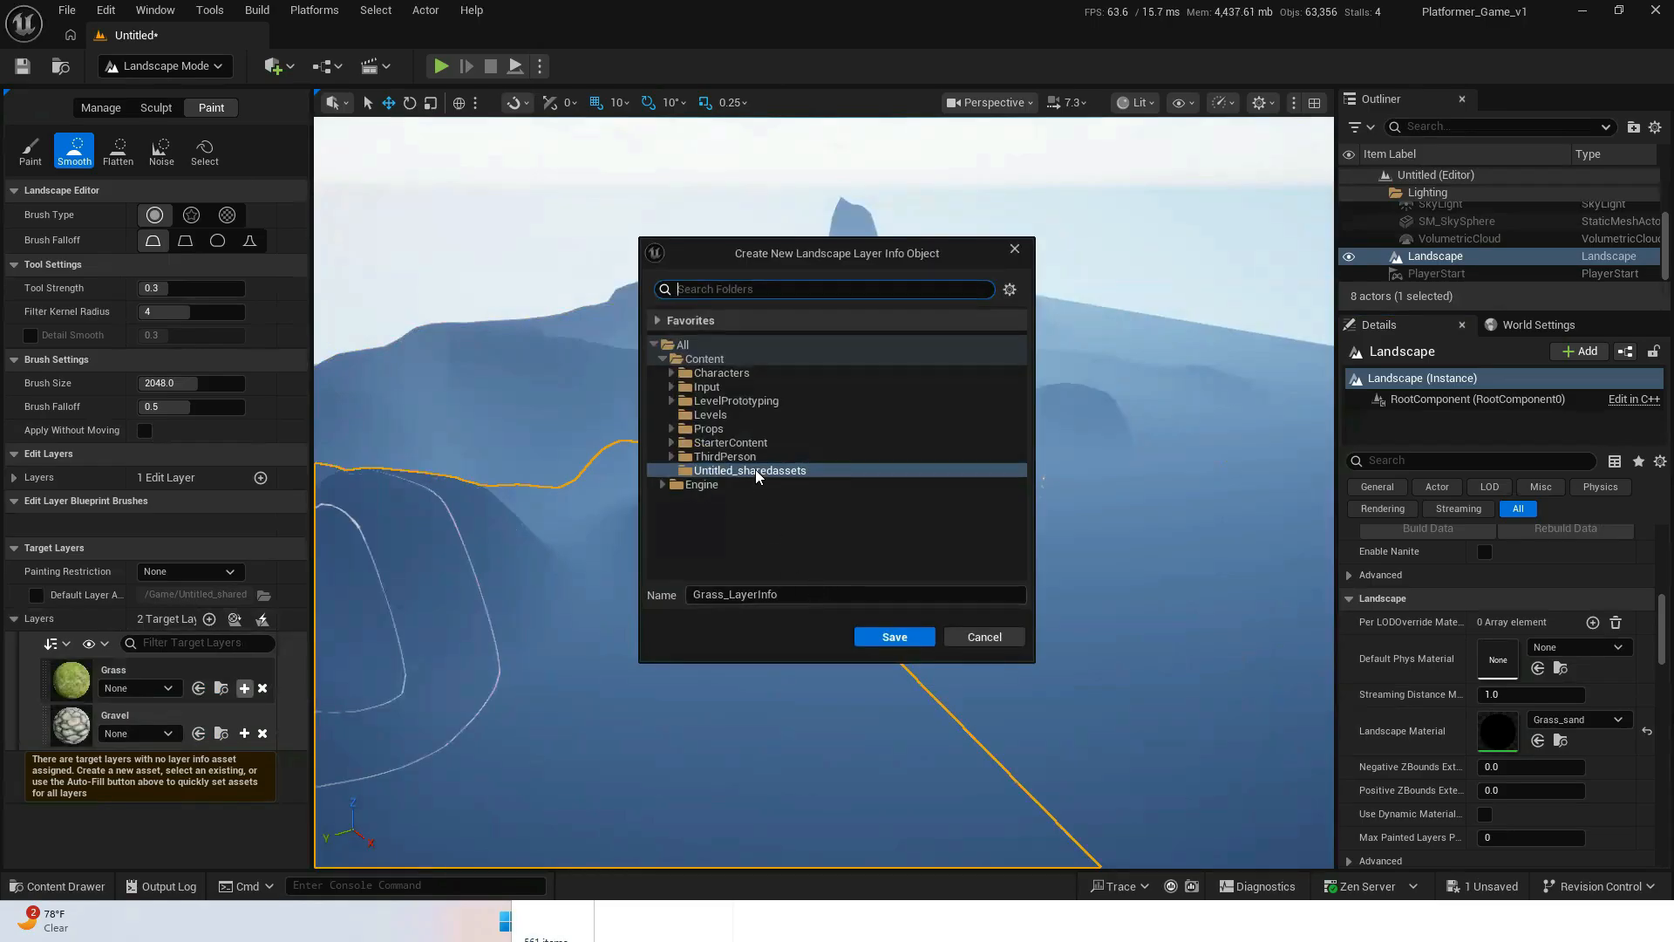
pyautogui.click(703, 416)
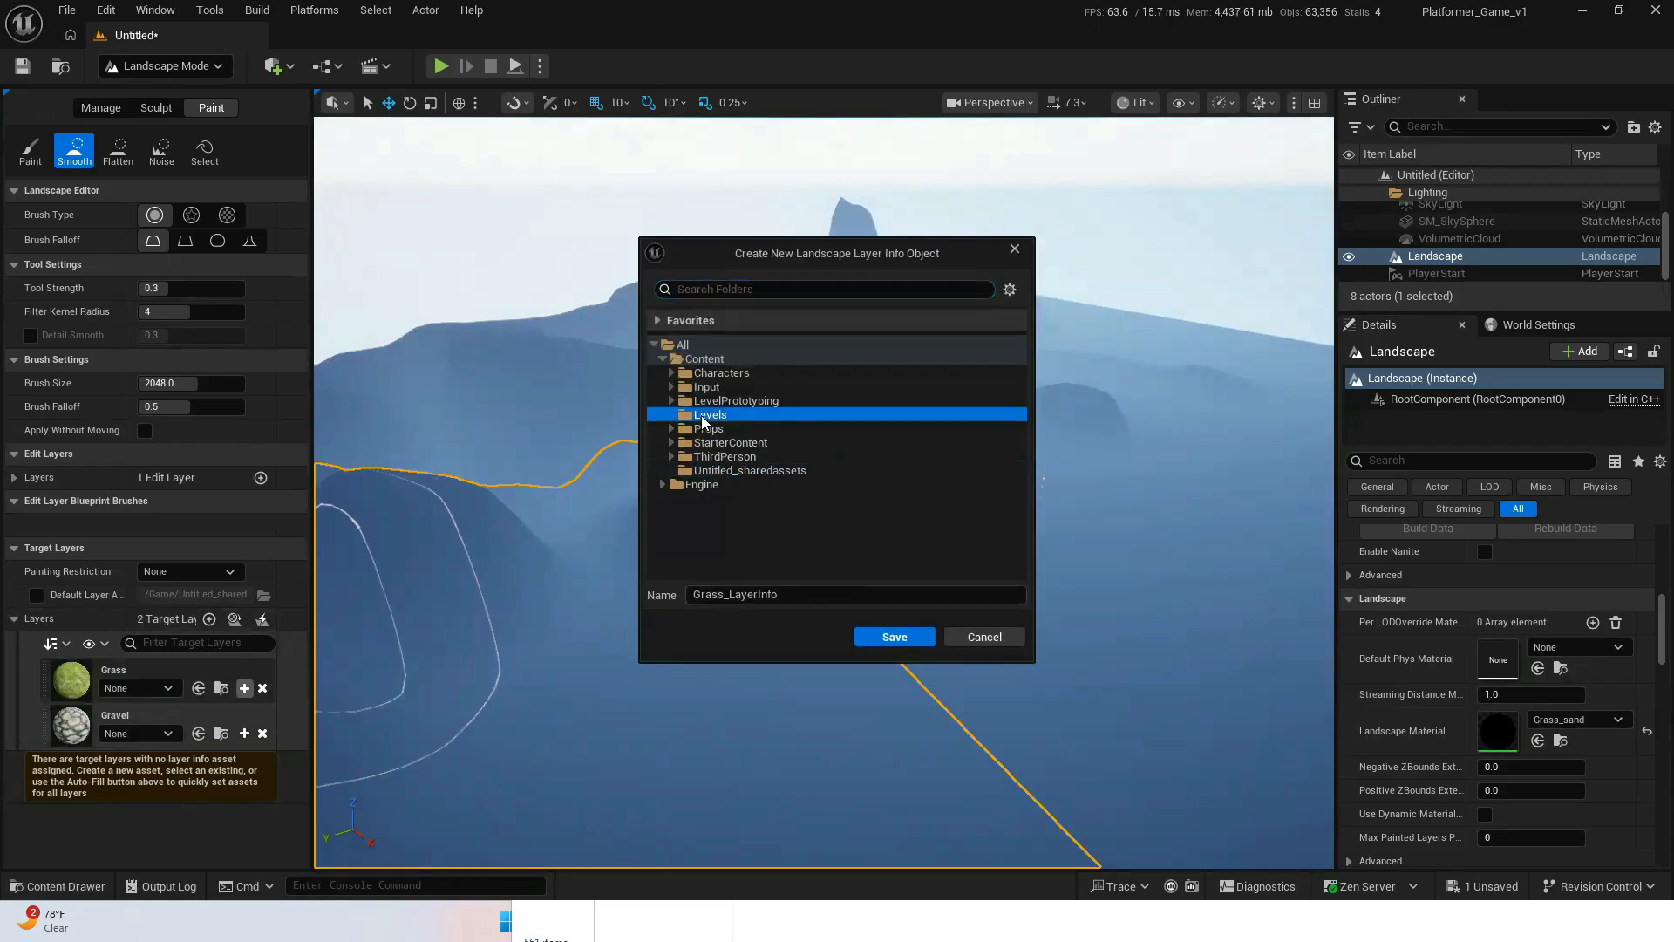
pyautogui.click(895, 636)
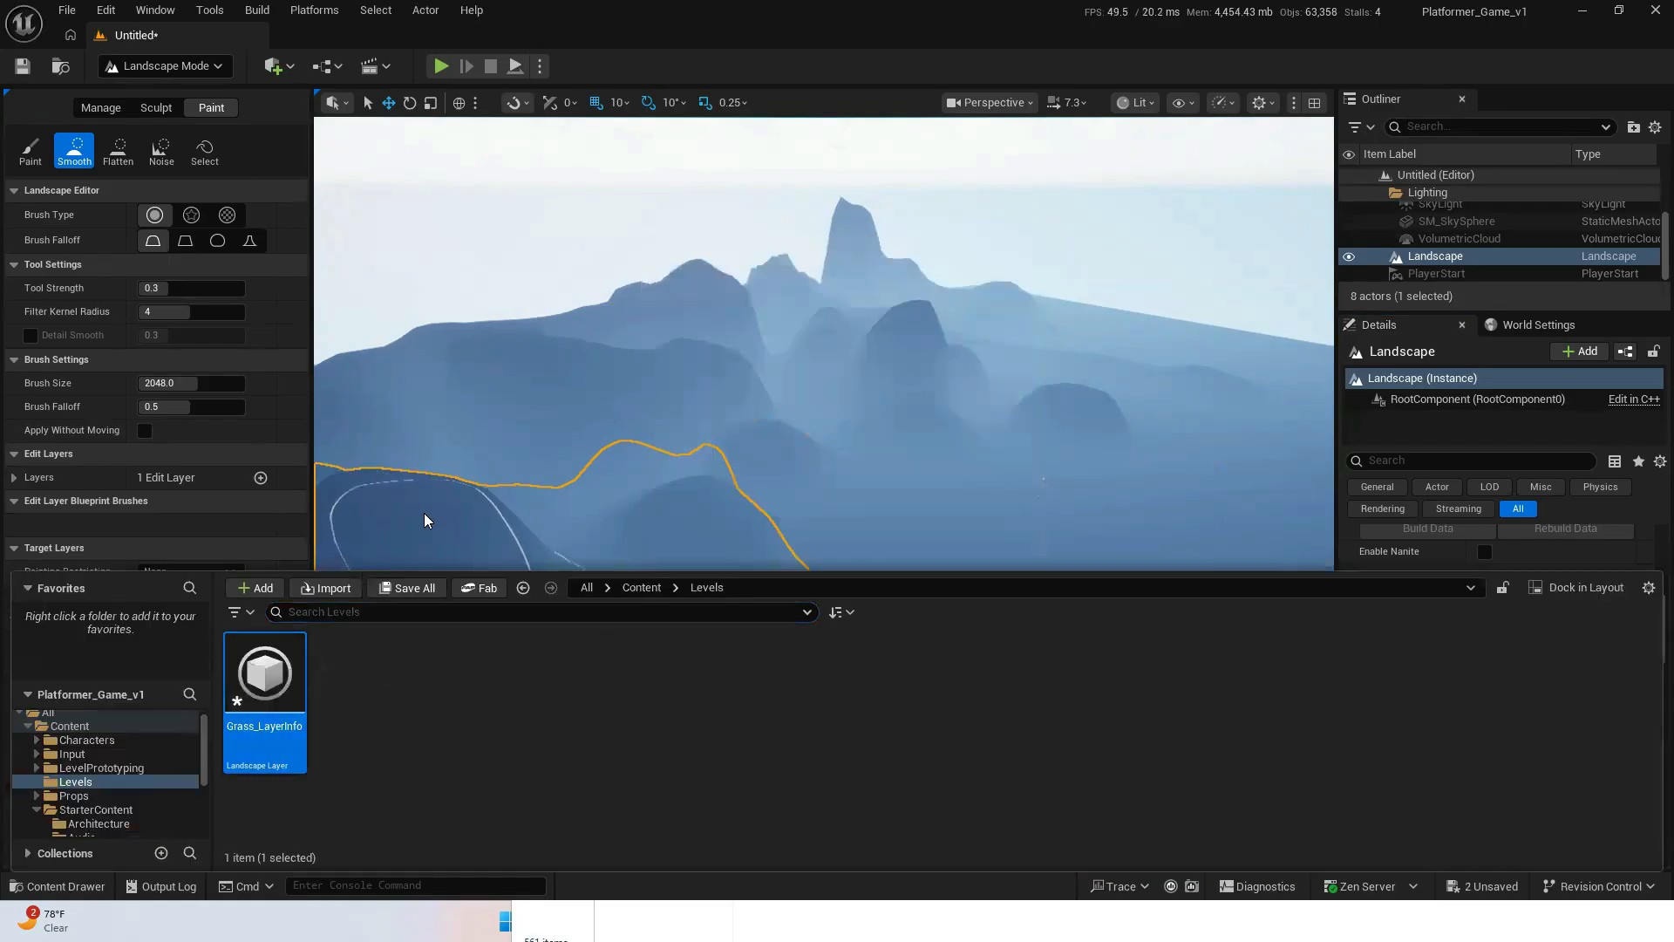
# - Set Grass_LayerInfo's Blend Method to Weight Blending (Legacy), then save the asset and the Untitled level
pyautogui.doubleClick(266, 671)
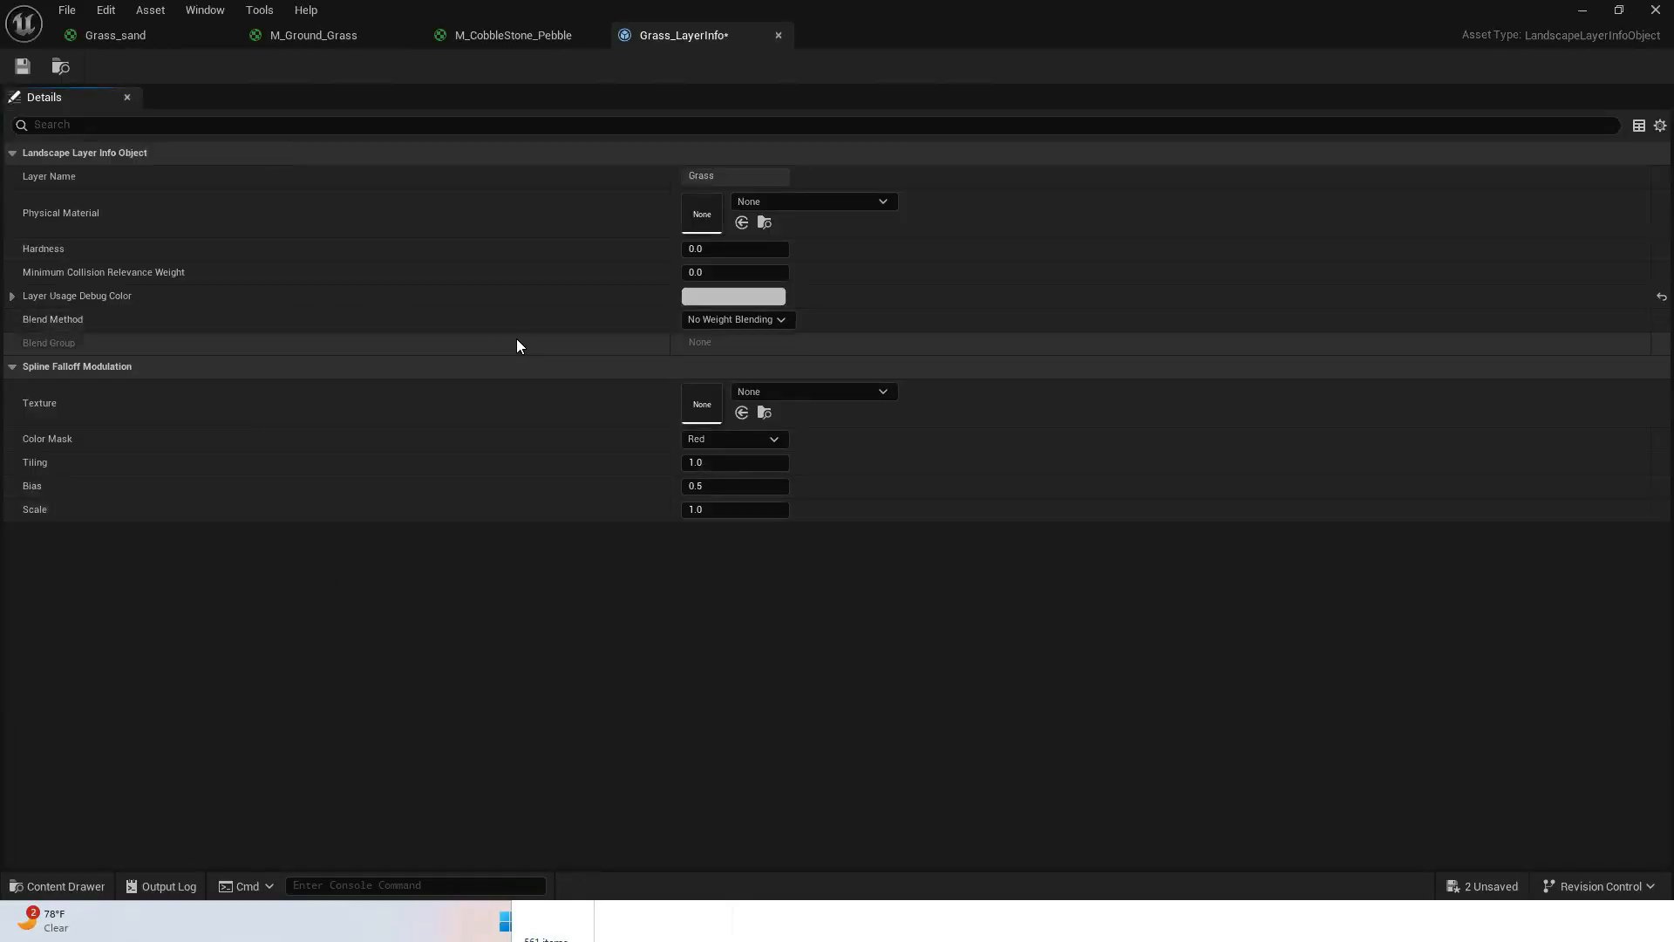
pyautogui.click(772, 319)
pyautogui.click(746, 352)
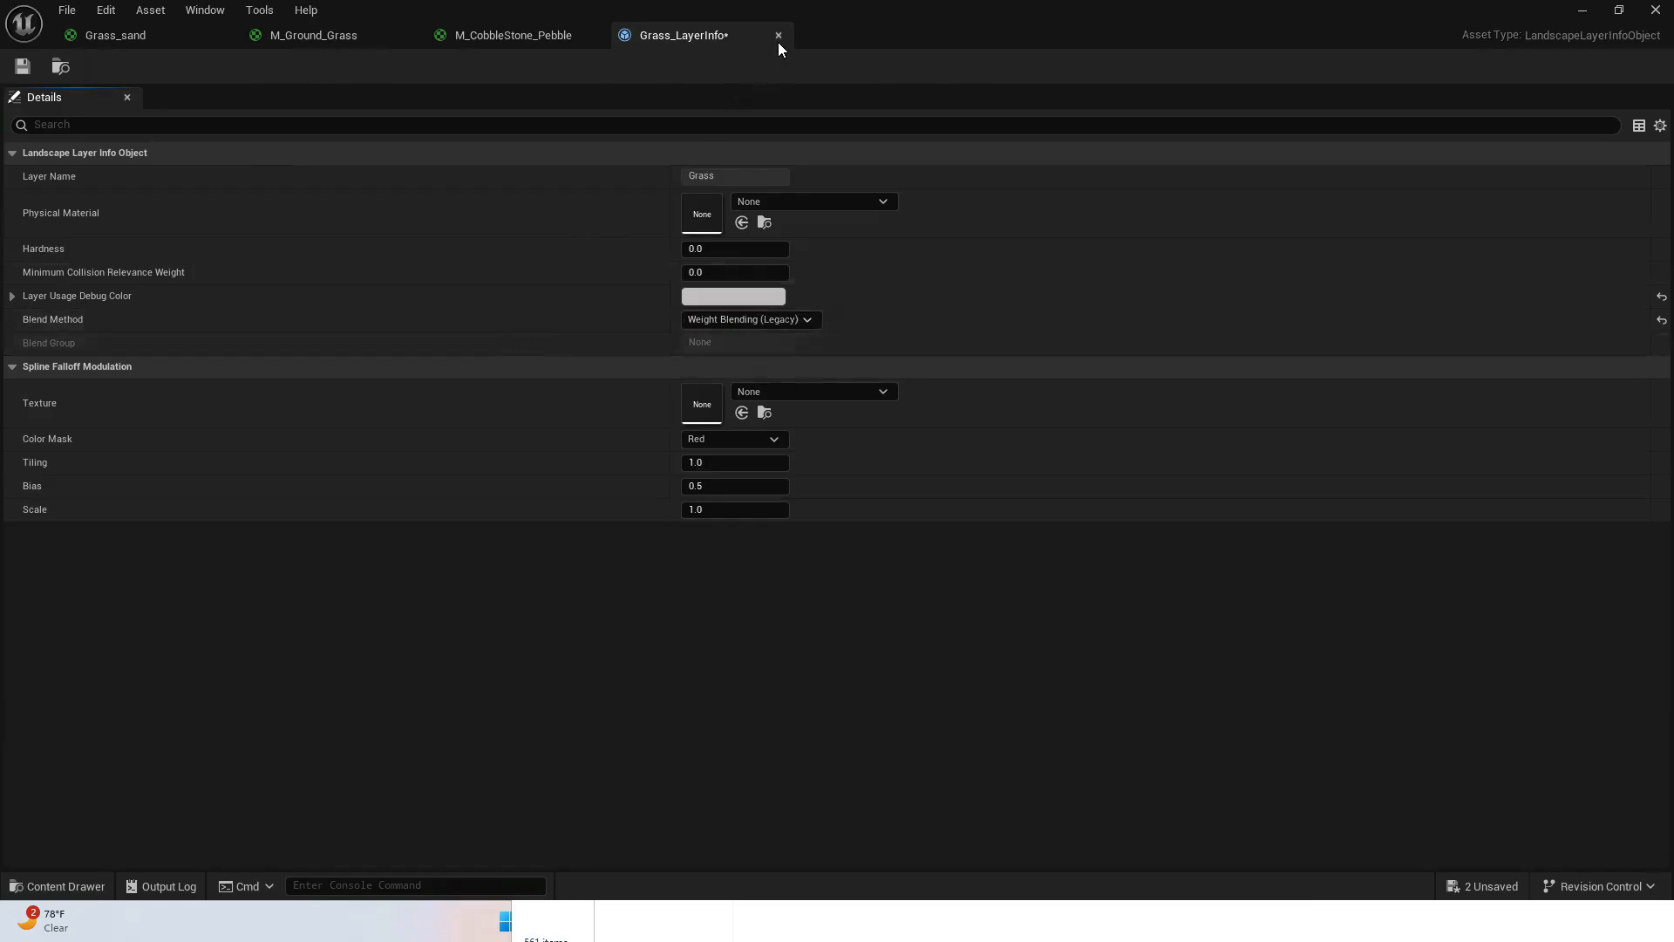
pyautogui.click(21, 64)
pyautogui.click(1491, 886)
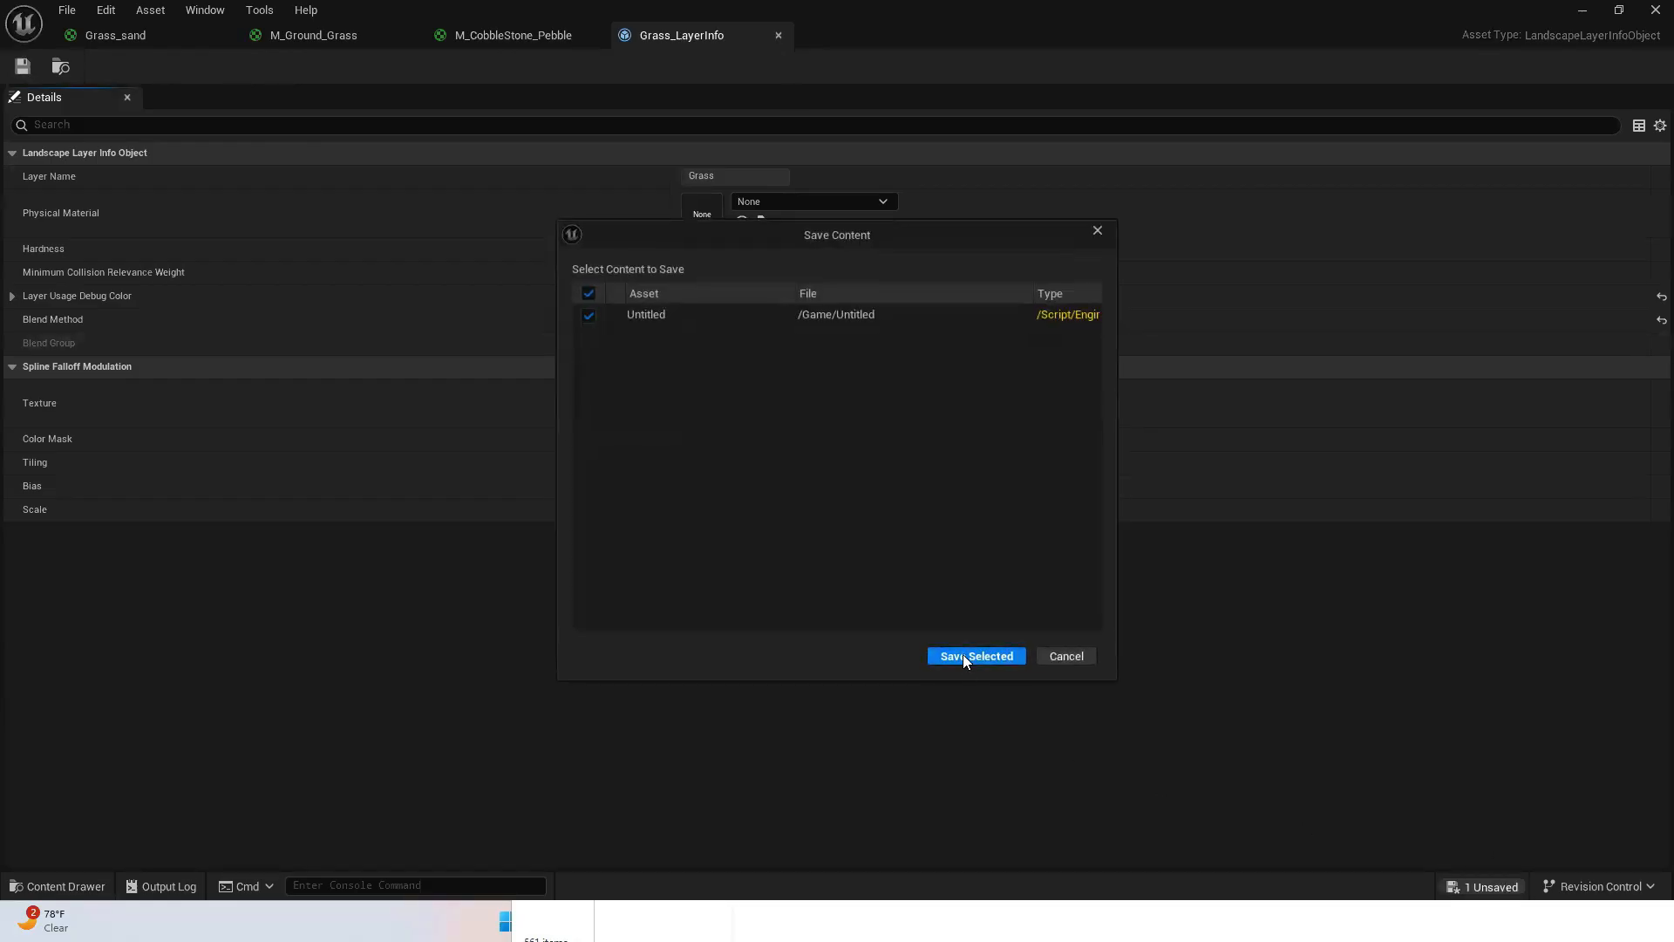
pyautogui.click(962, 656)
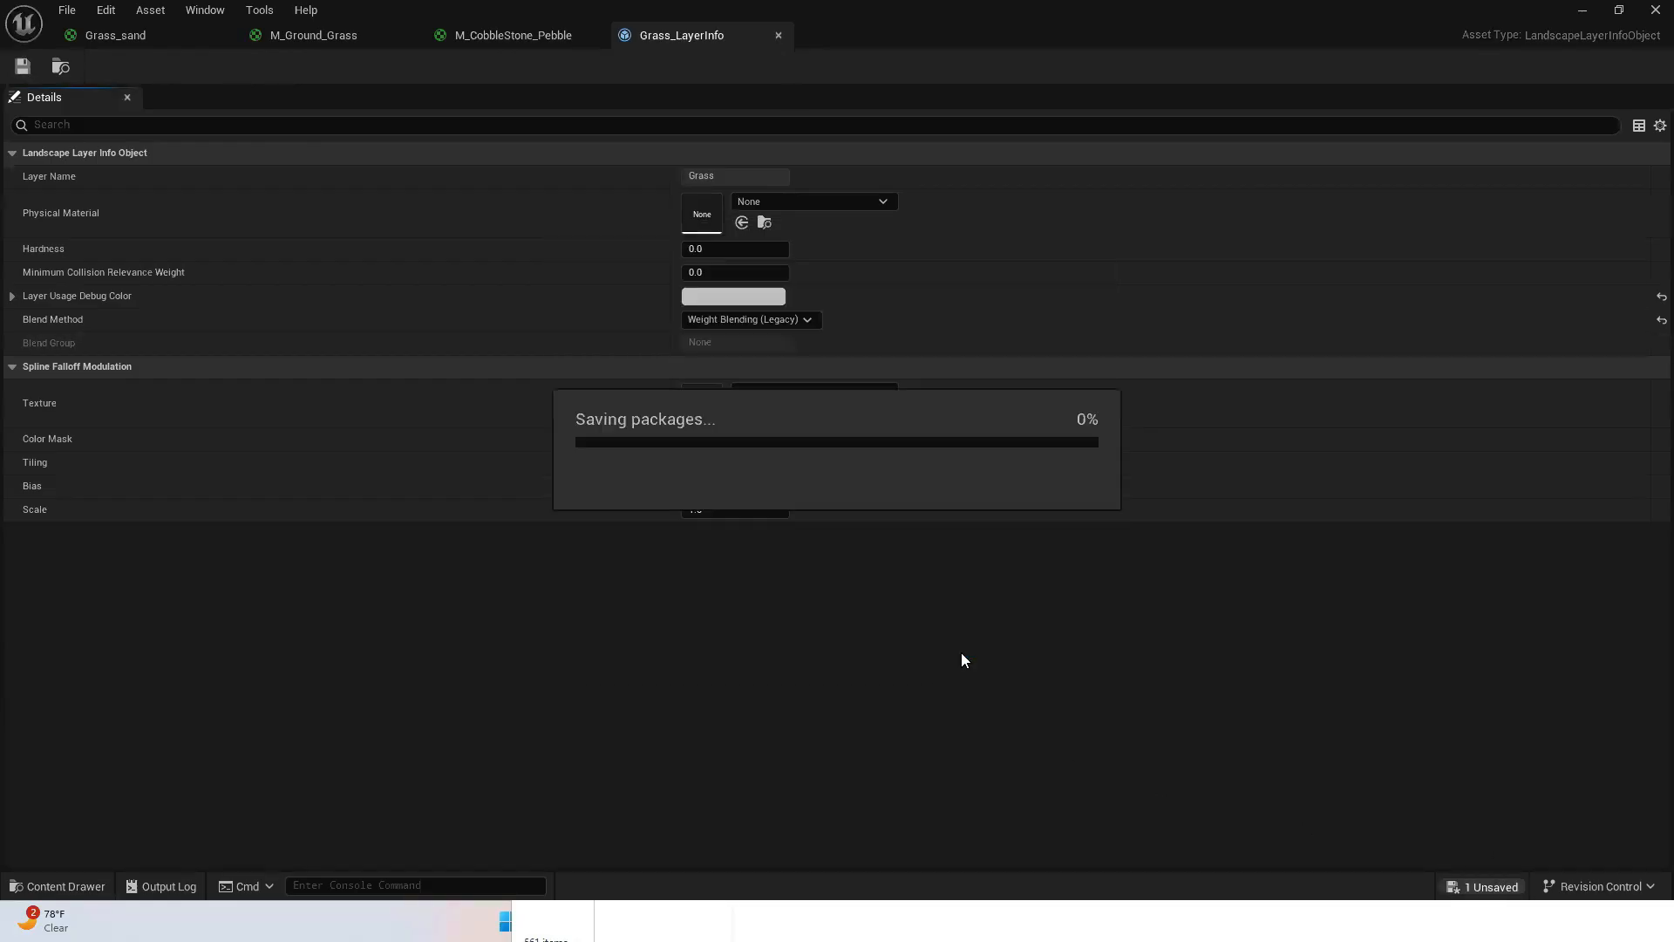
pyautogui.click(777, 34)
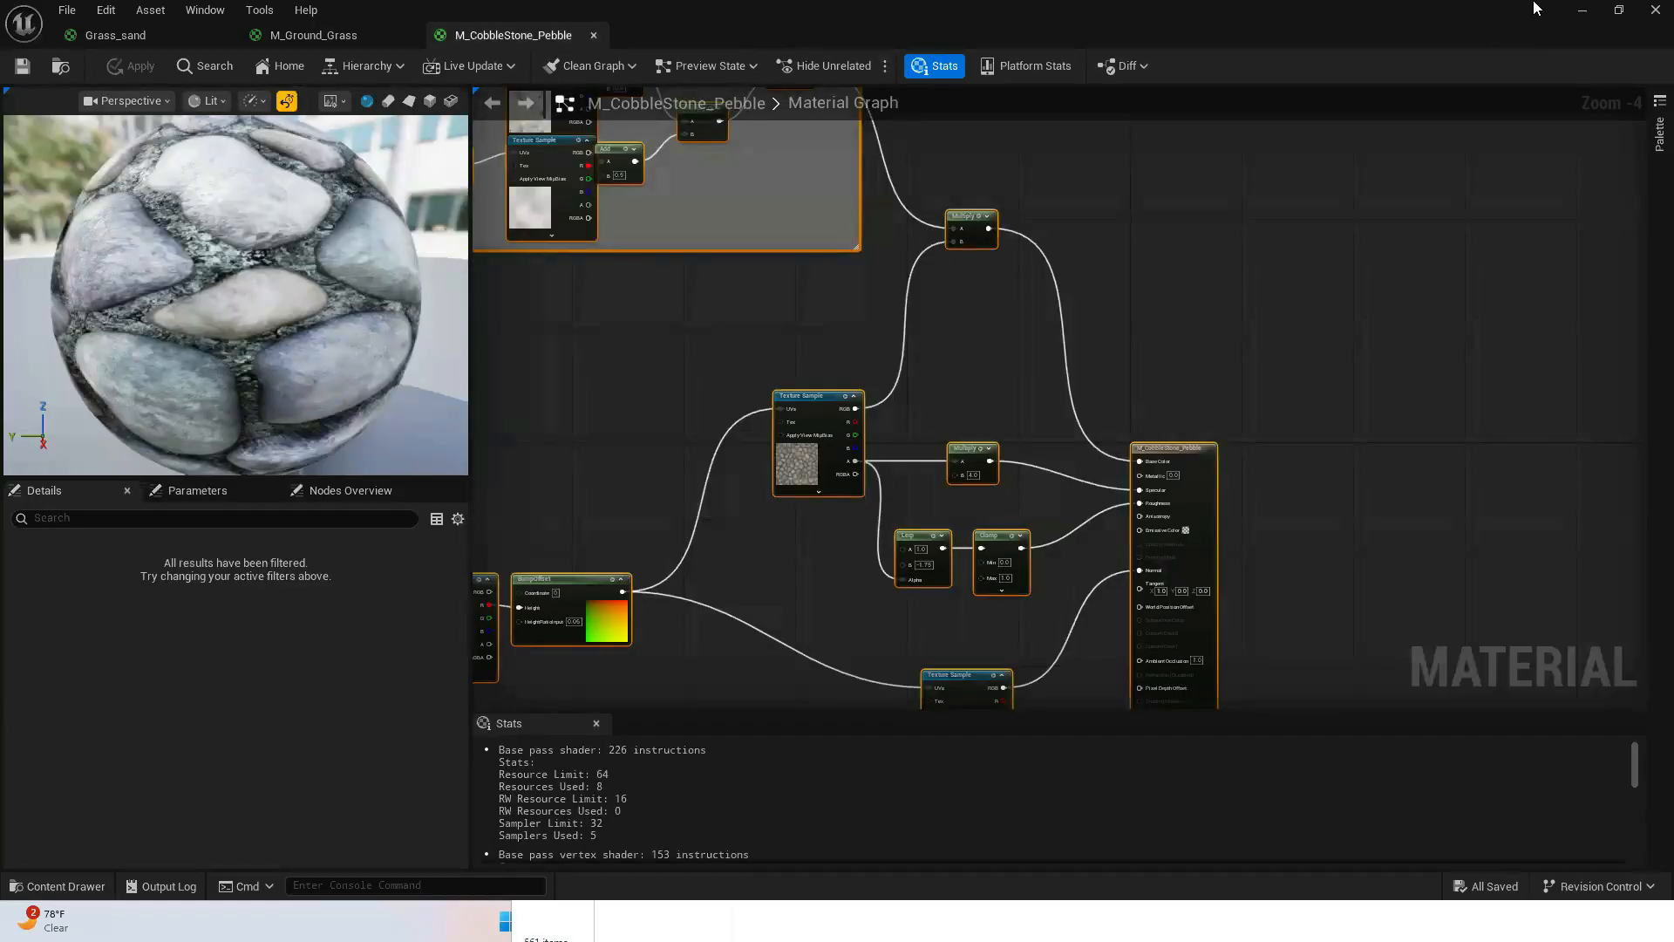
# - Return to the level editor and create the layer info asset Gravel_LayerInfo for the Gravel target layer in the Levels folder
pyautogui.click(1581, 10)
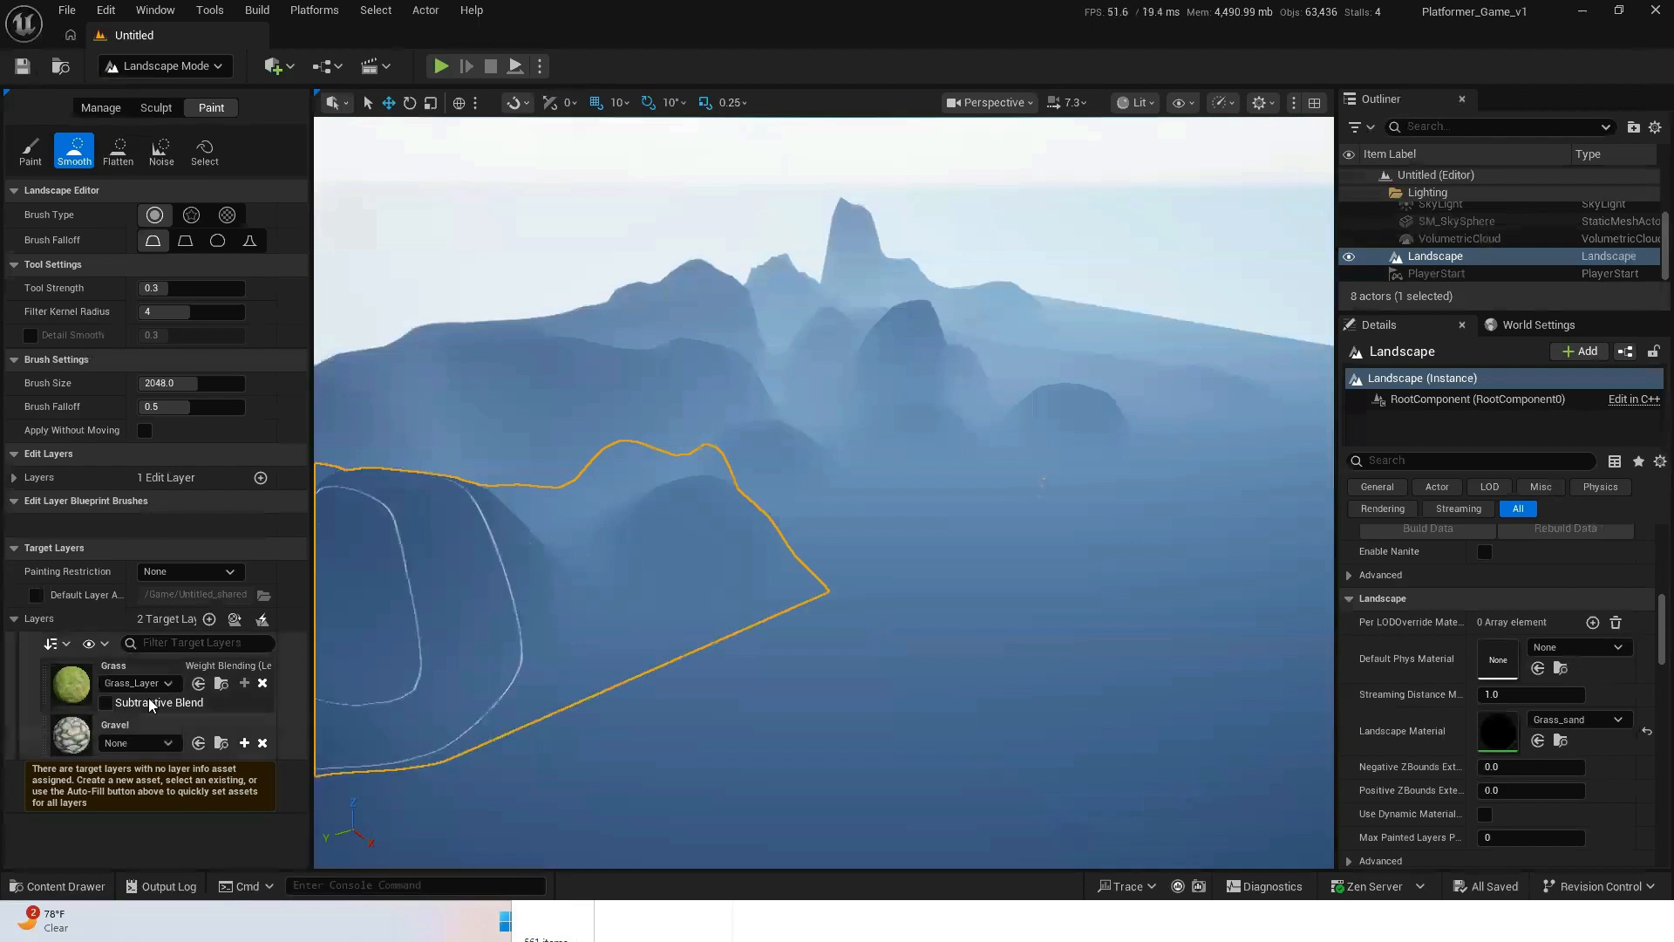
pyautogui.click(245, 742)
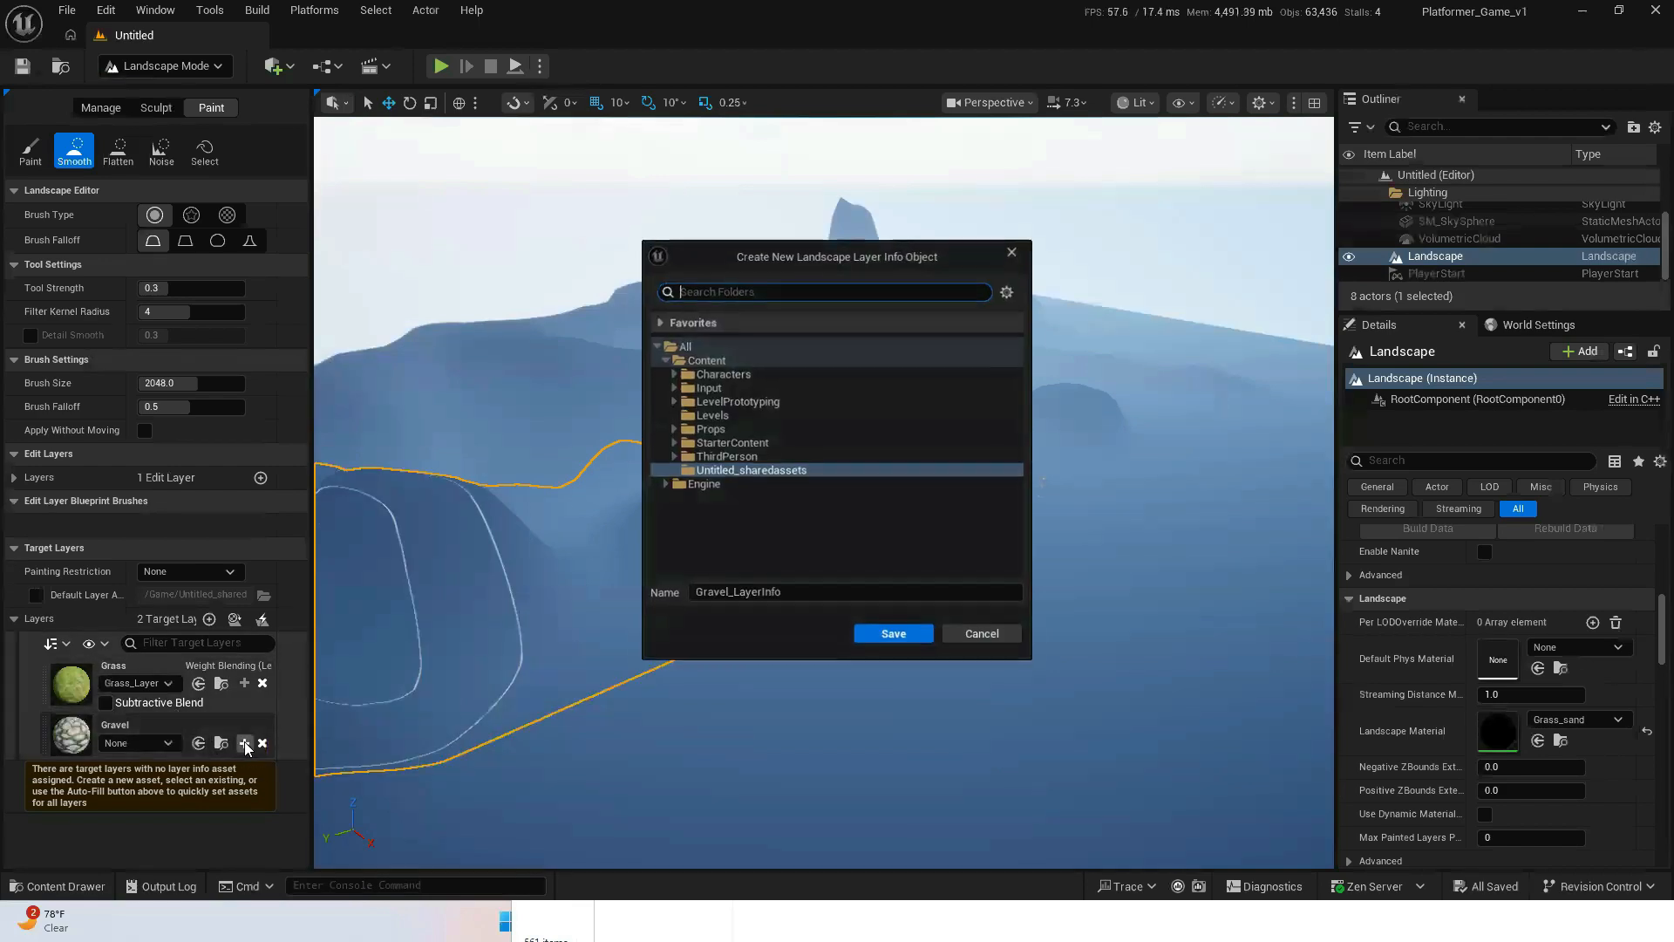
pyautogui.click(711, 415)
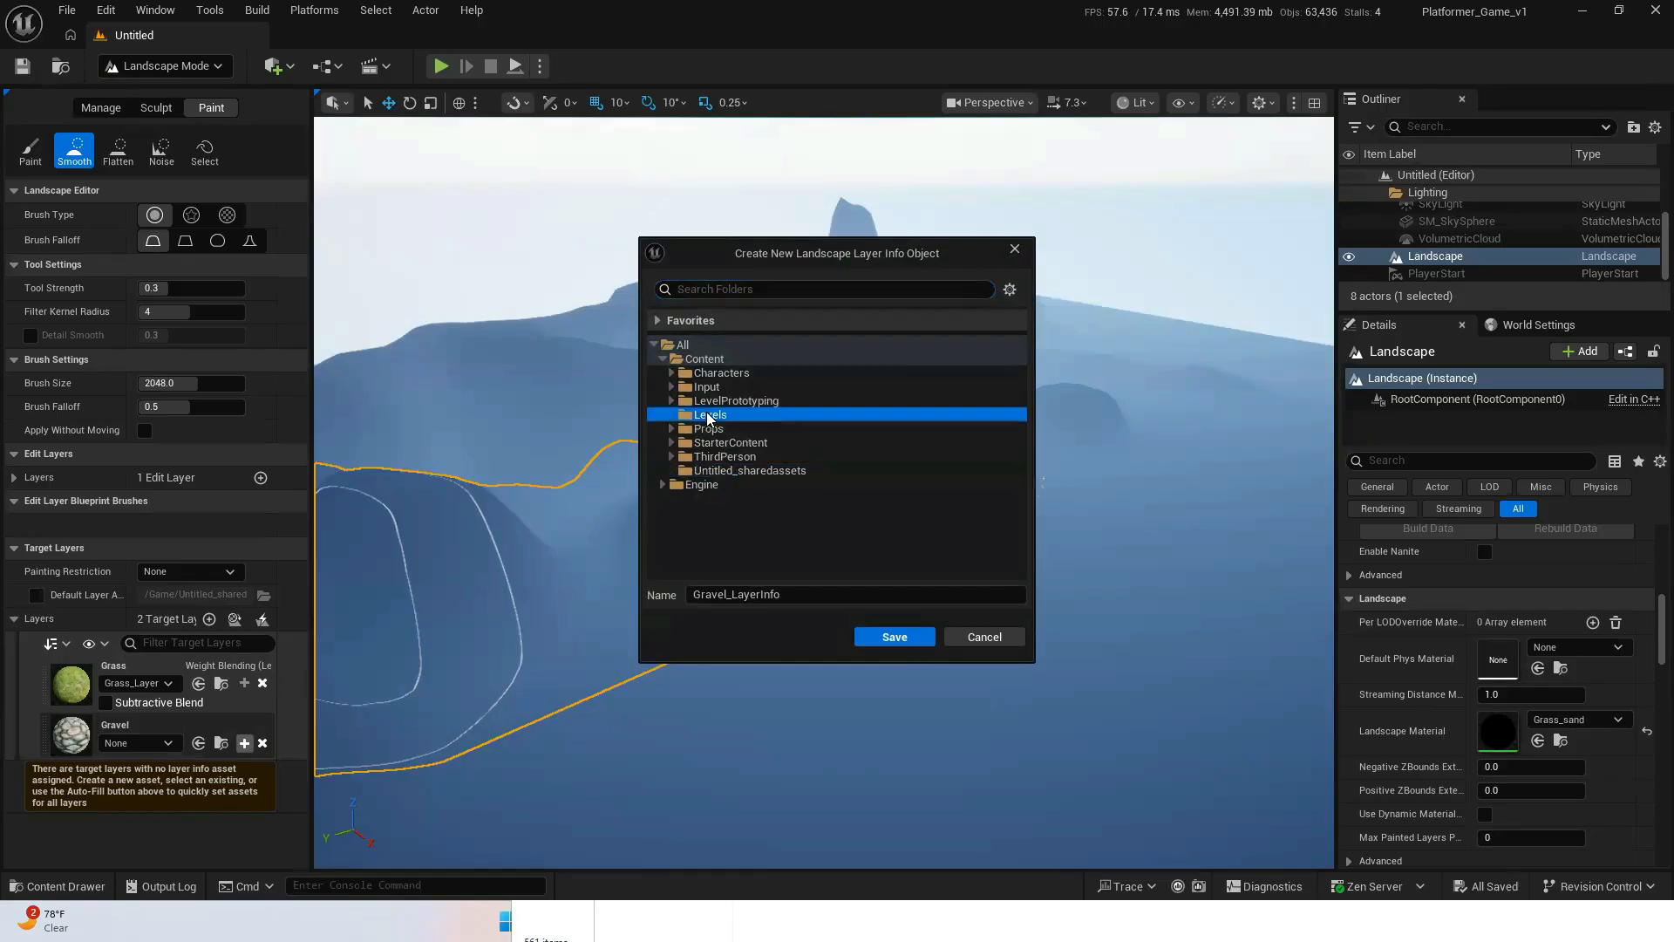
pyautogui.click(875, 643)
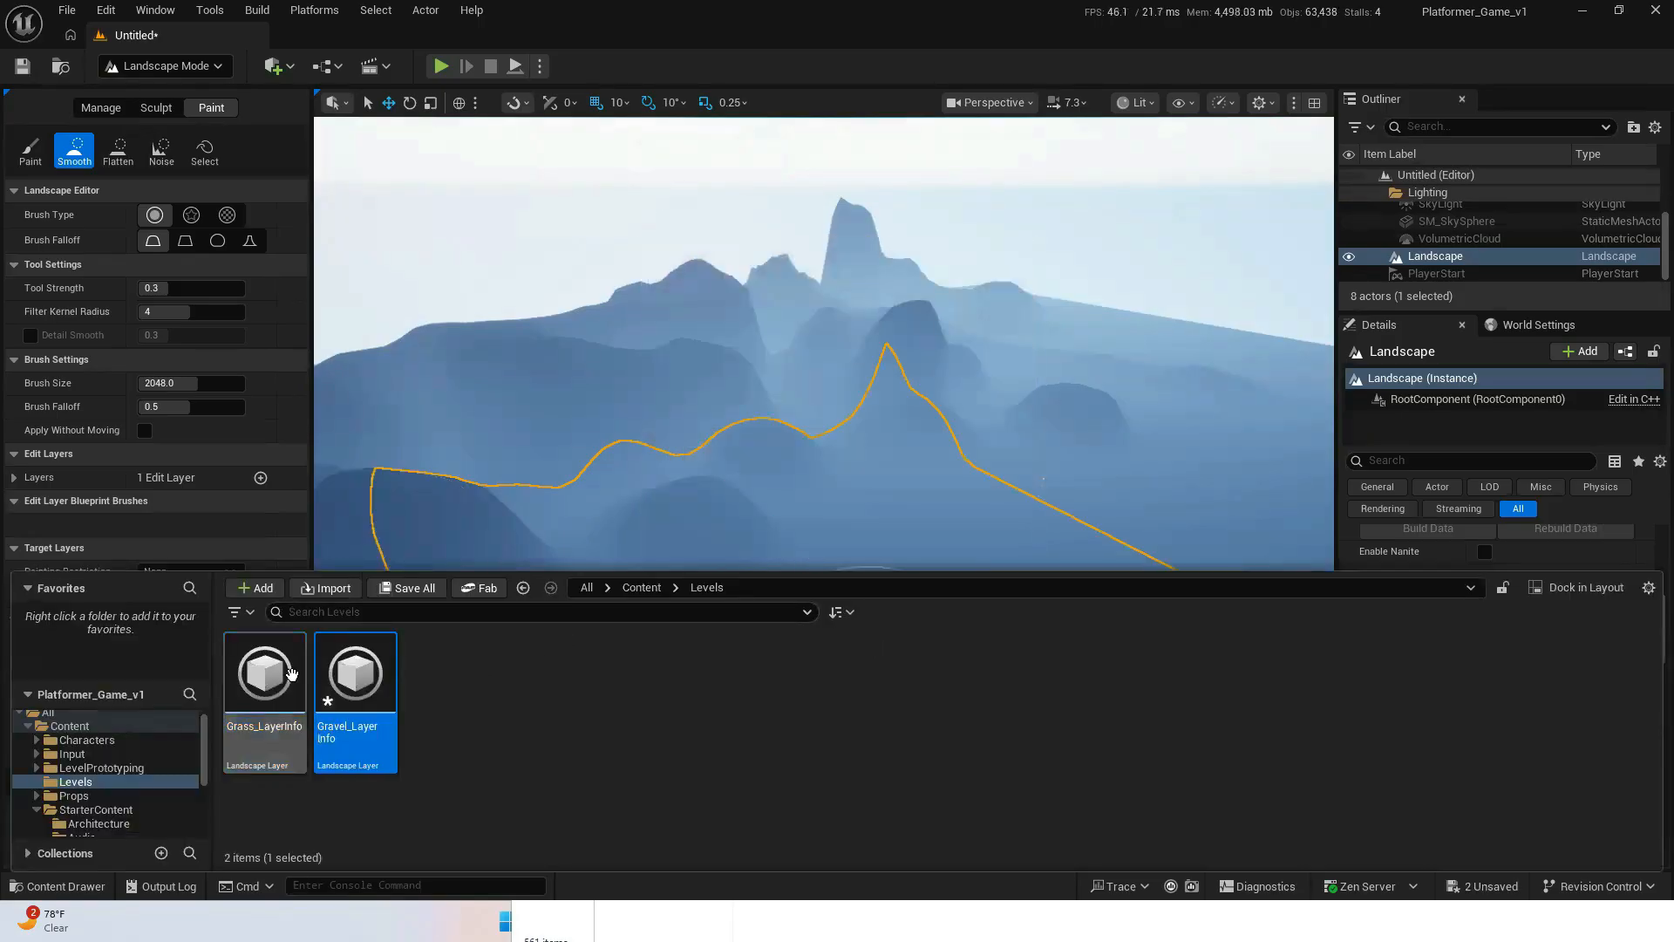
# - Set Gravel_LayerInfo's Blend Method to Weight Blending (Legacy), save the asset and the level, and return to the level editor
pyautogui.doubleClick(354, 675)
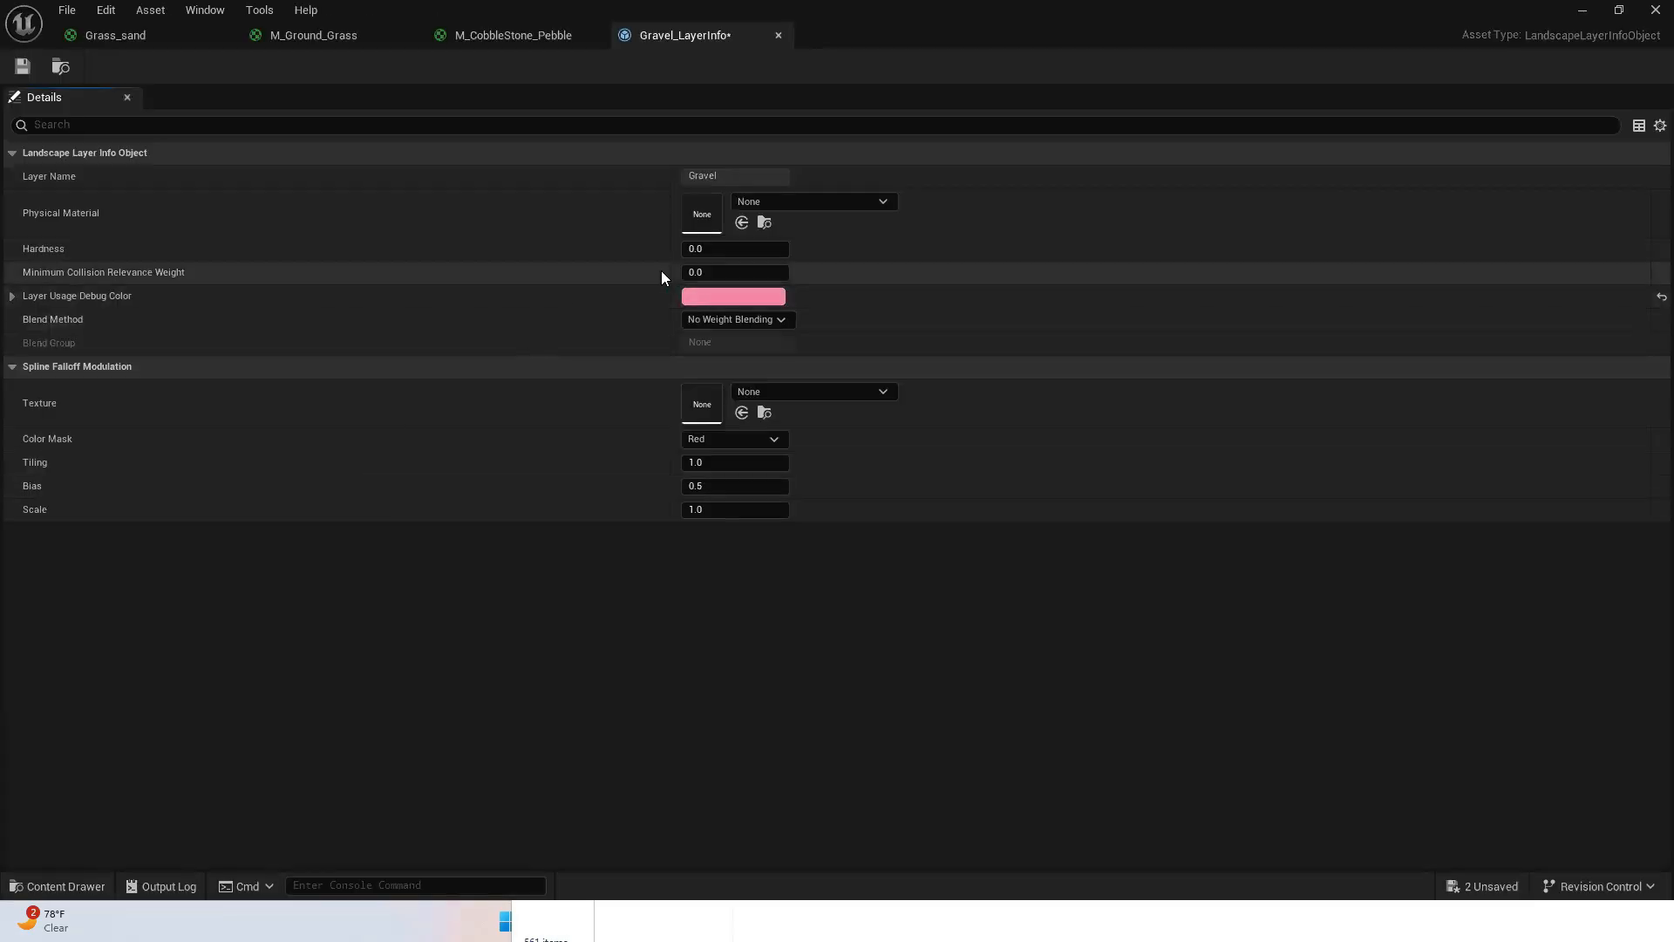
pyautogui.click(776, 319)
pyautogui.click(746, 353)
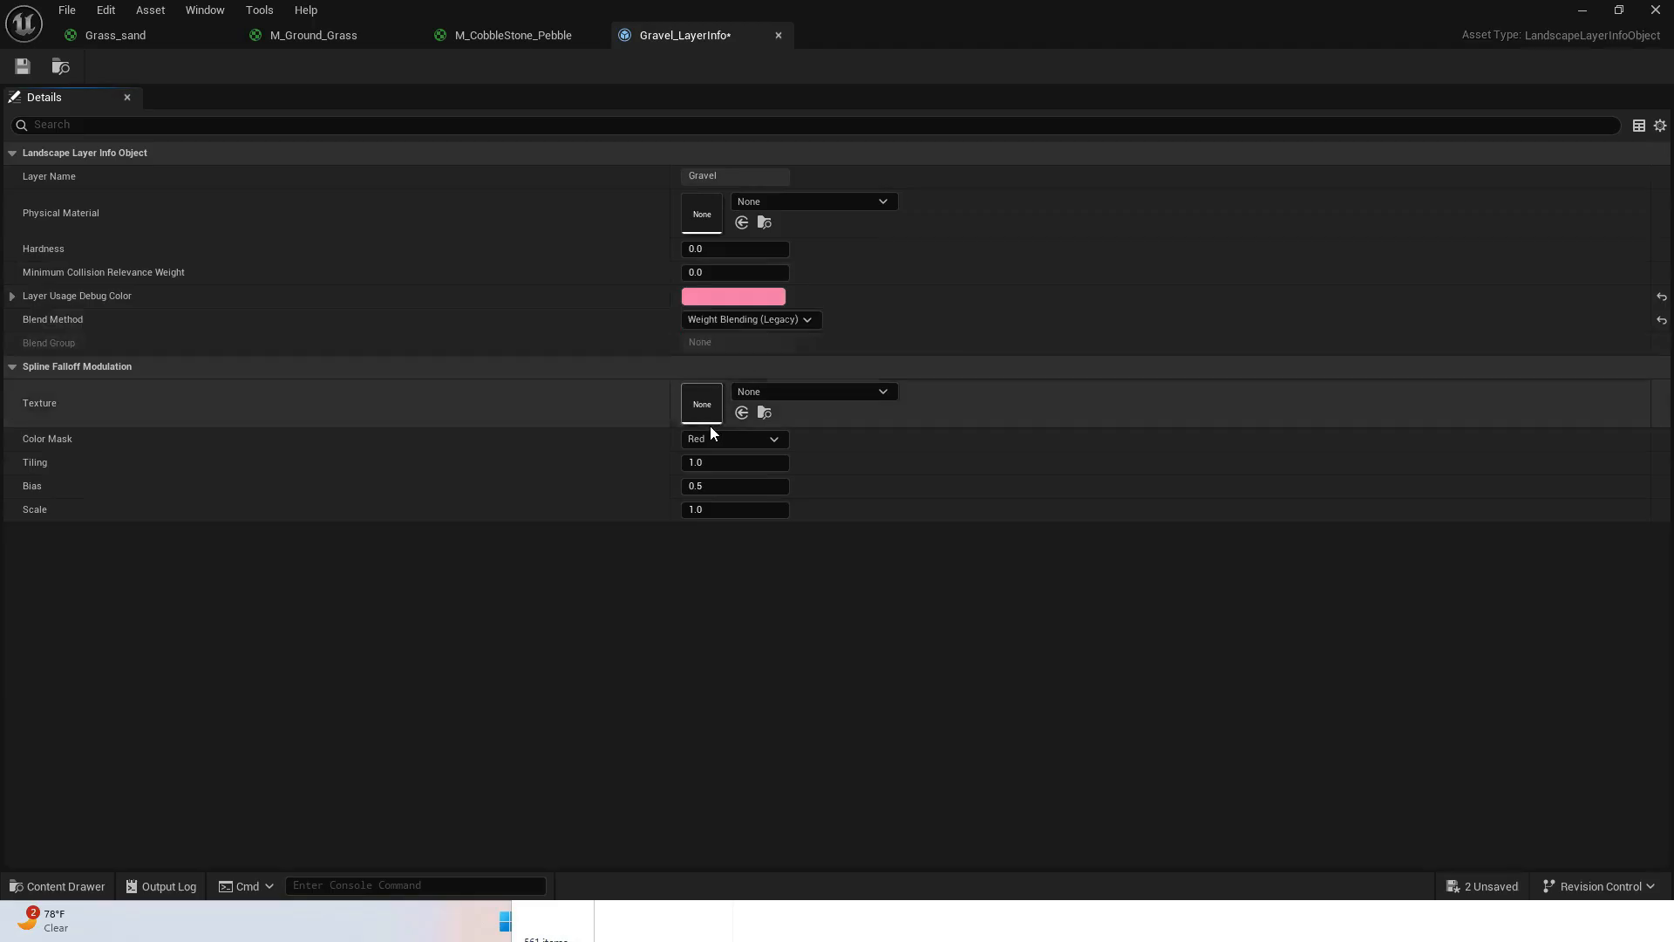
pyautogui.click(23, 67)
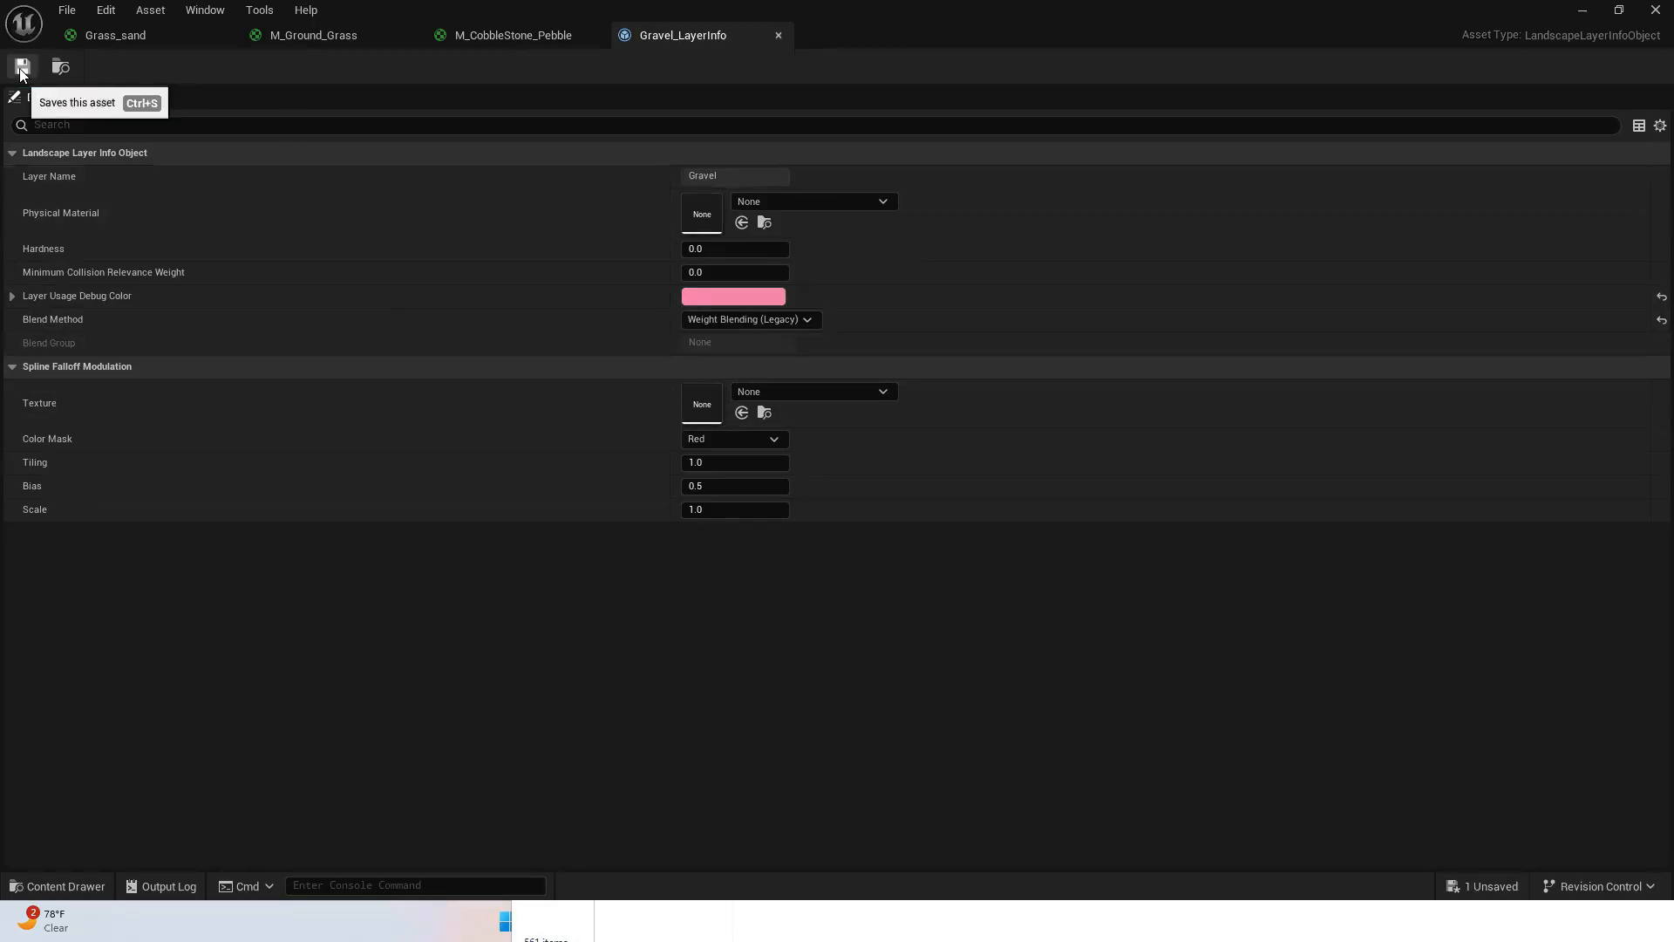
pyautogui.click(778, 36)
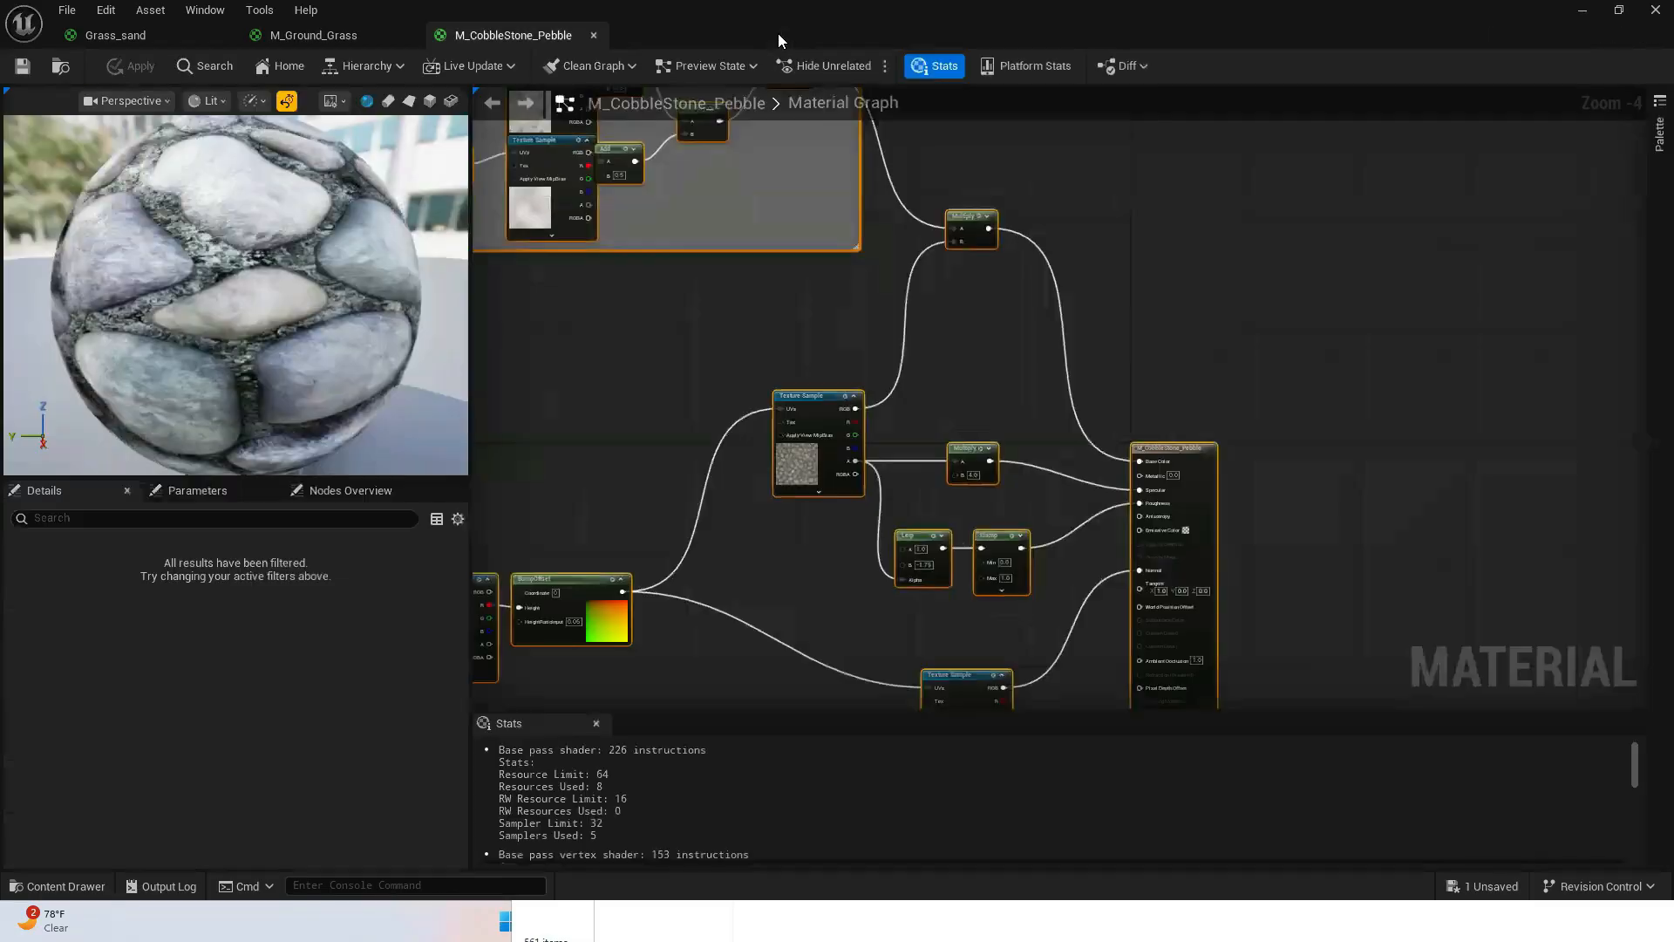
pyautogui.click(1475, 887)
pyautogui.click(977, 654)
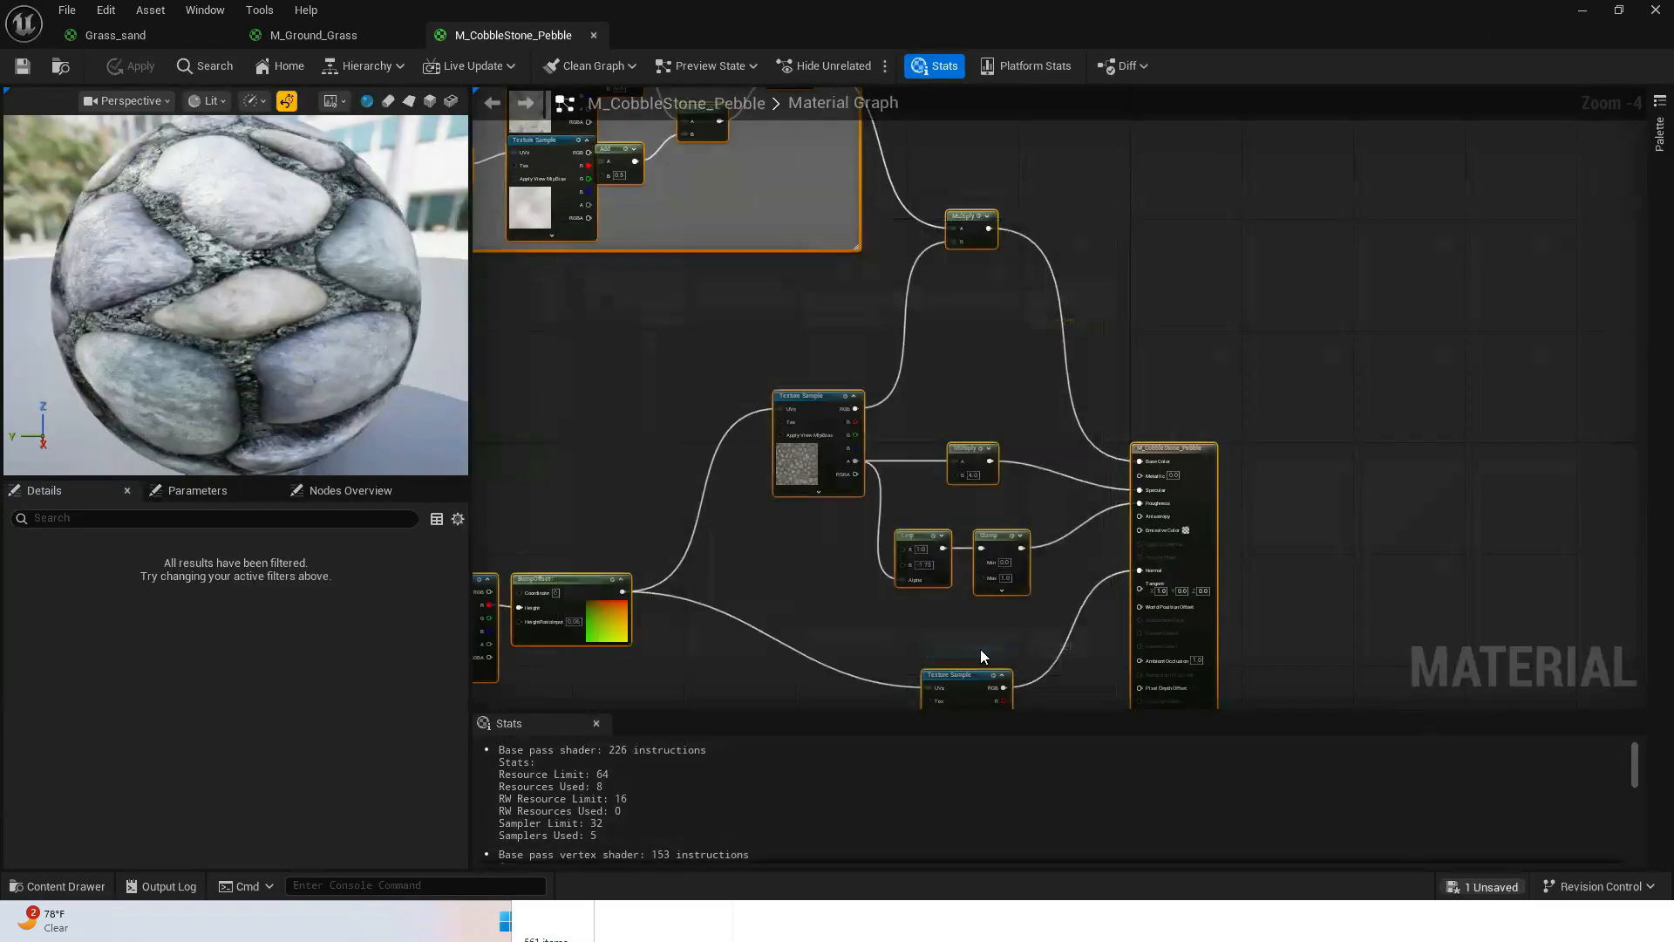
pyautogui.click(1584, 13)
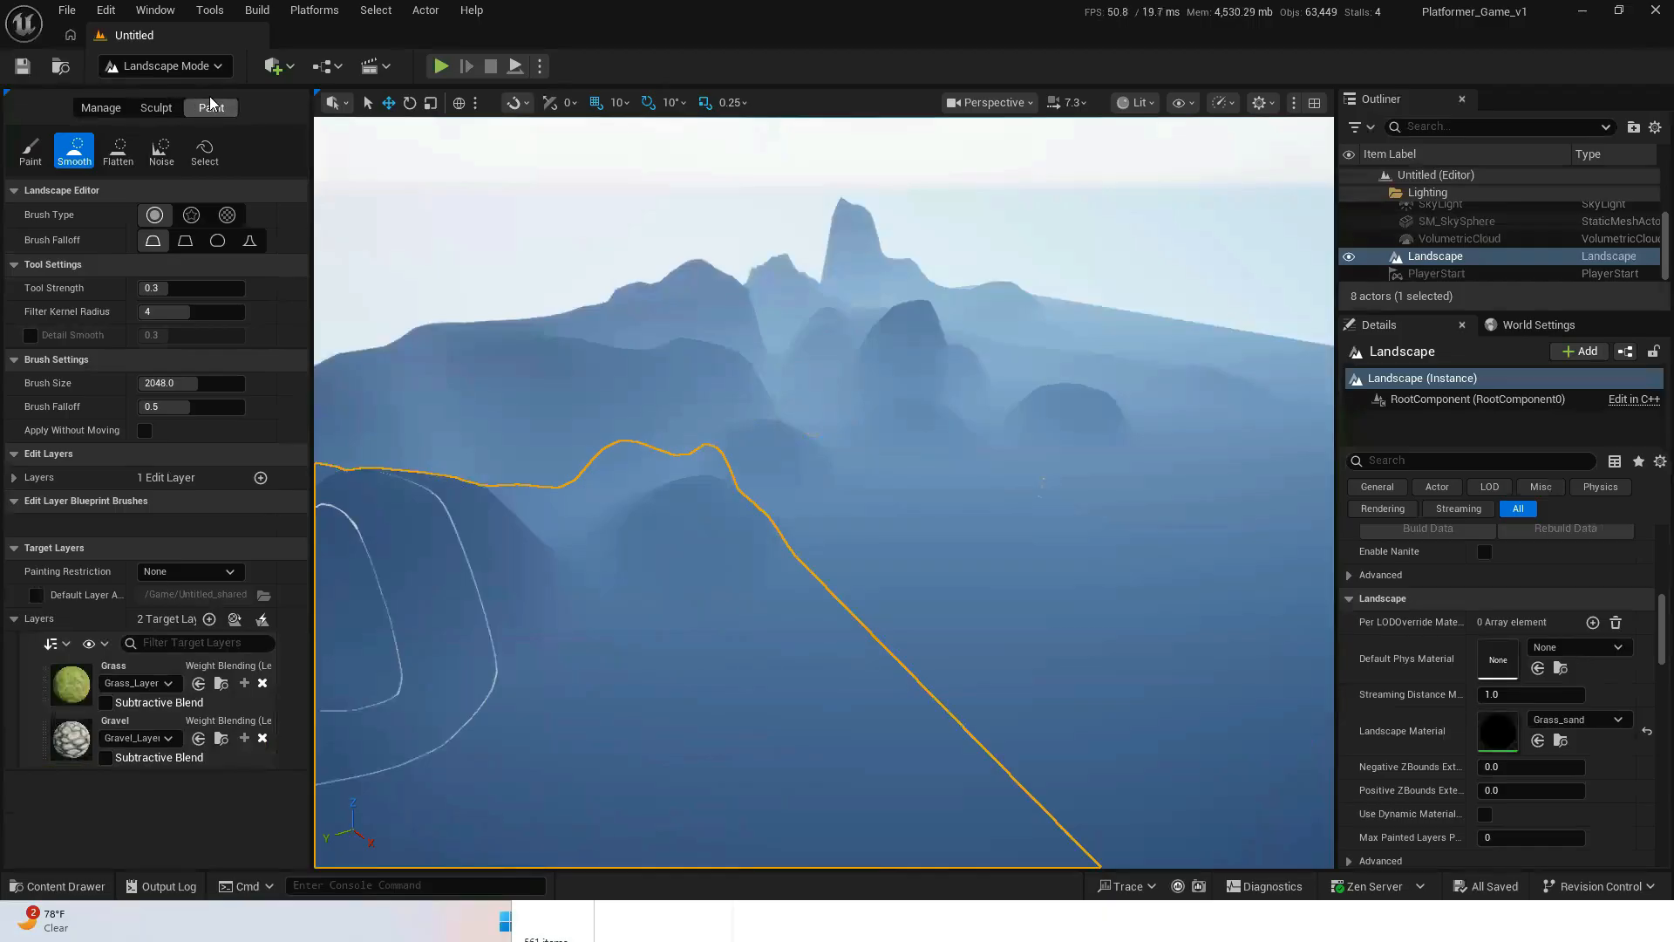
# - Paint the Grass layer over the sculpted hills and mountains with the Paint tool
pyautogui.click(29, 153)
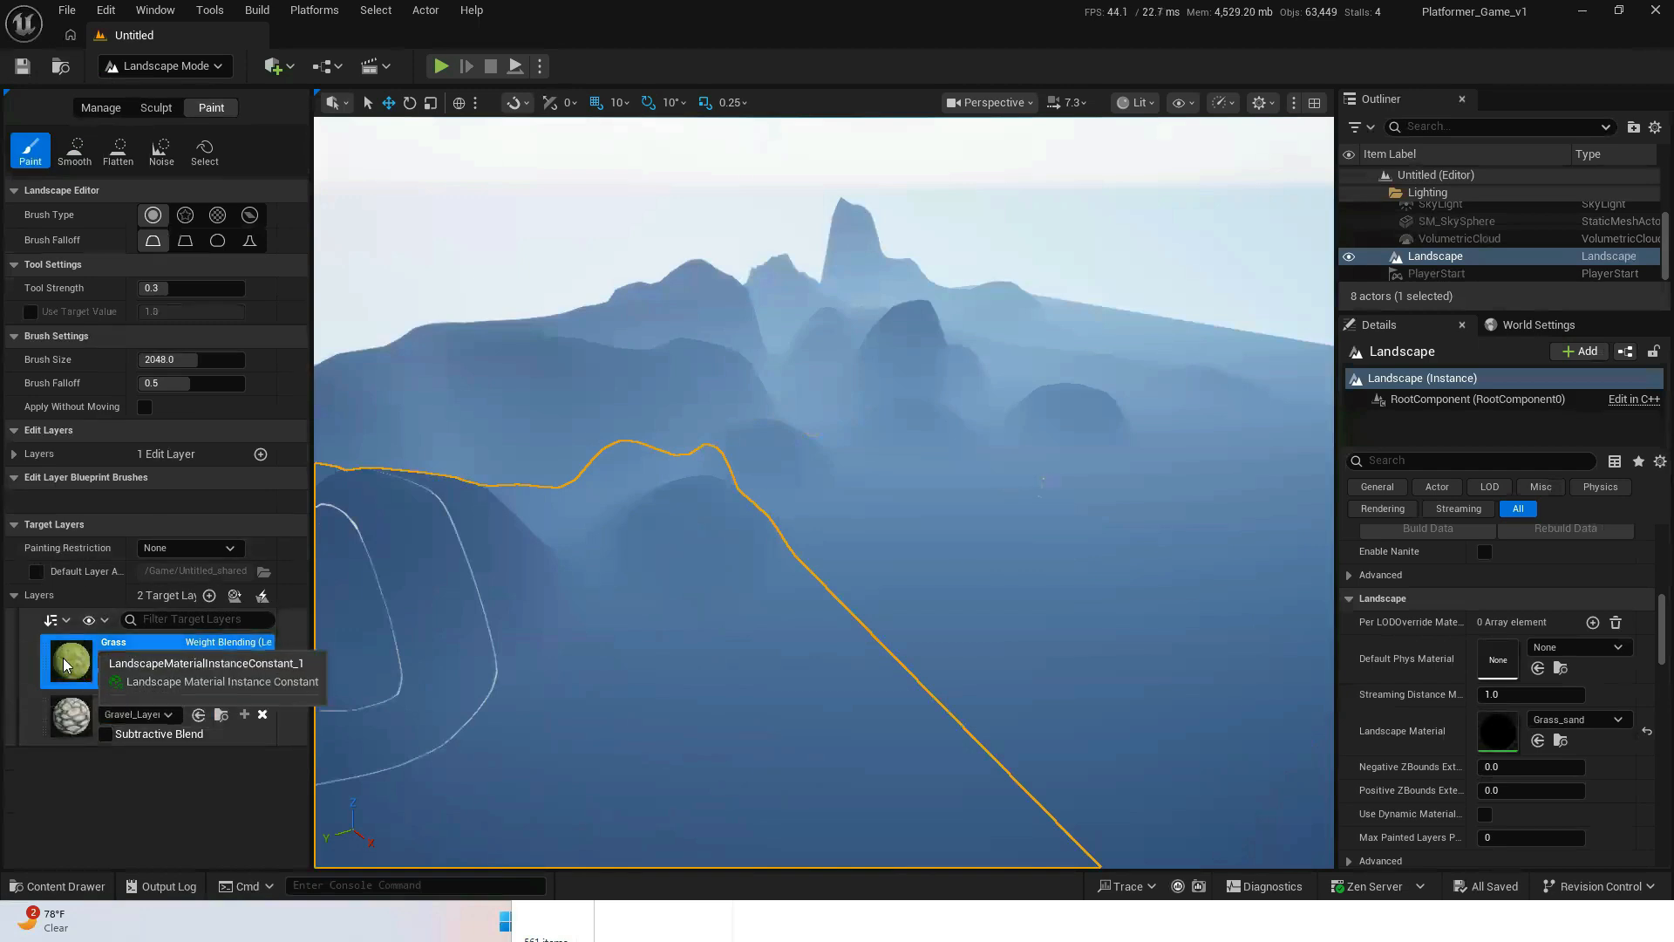
pyautogui.moveTo(539, 639)
pyautogui.mouseDown(button='right')
pyautogui.moveTo(525, 638)
pyautogui.moveTo(539, 651)
pyautogui.moveTo(567, 631)
pyautogui.moveTo(542, 639)
pyautogui.mouseUp(button='right')
pyautogui.press('s')
pyautogui.moveTo(541, 639)
pyautogui.mouseDown()
pyautogui.moveTo(562, 528)
pyautogui.moveTo(632, 541)
pyautogui.moveTo(812, 471)
pyautogui.moveTo(855, 318)
pyautogui.moveTo(637, 517)
pyautogui.moveTo(541, 436)
pyautogui.moveTo(780, 386)
pyautogui.moveTo(662, 375)
pyautogui.moveTo(862, 290)
pyautogui.mouseUp()
pyautogui.moveTo(824, 355)
pyautogui.mouseDown()
pyautogui.moveTo(957, 348)
pyautogui.moveTo(900, 384)
pyautogui.moveTo(953, 366)
pyautogui.moveTo(916, 418)
pyautogui.moveTo(979, 400)
pyautogui.moveTo(888, 381)
pyautogui.mouseUp()
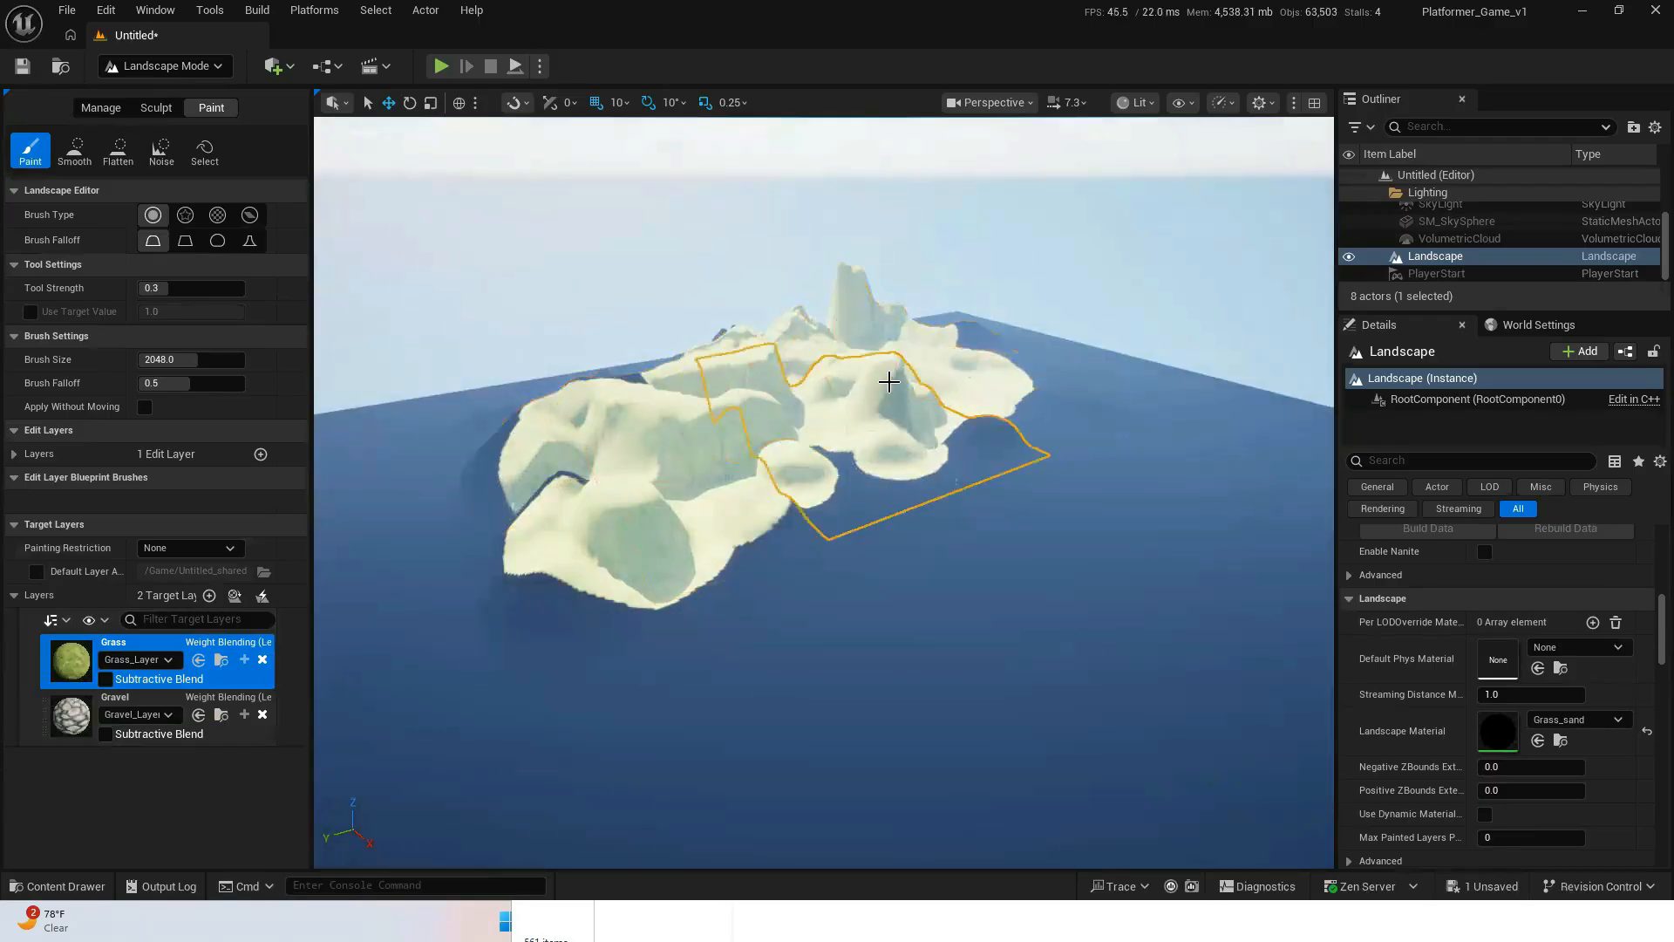
# - Paint the Gravel layer over the flat ground along the foot of the hills
pyautogui.click(52, 710)
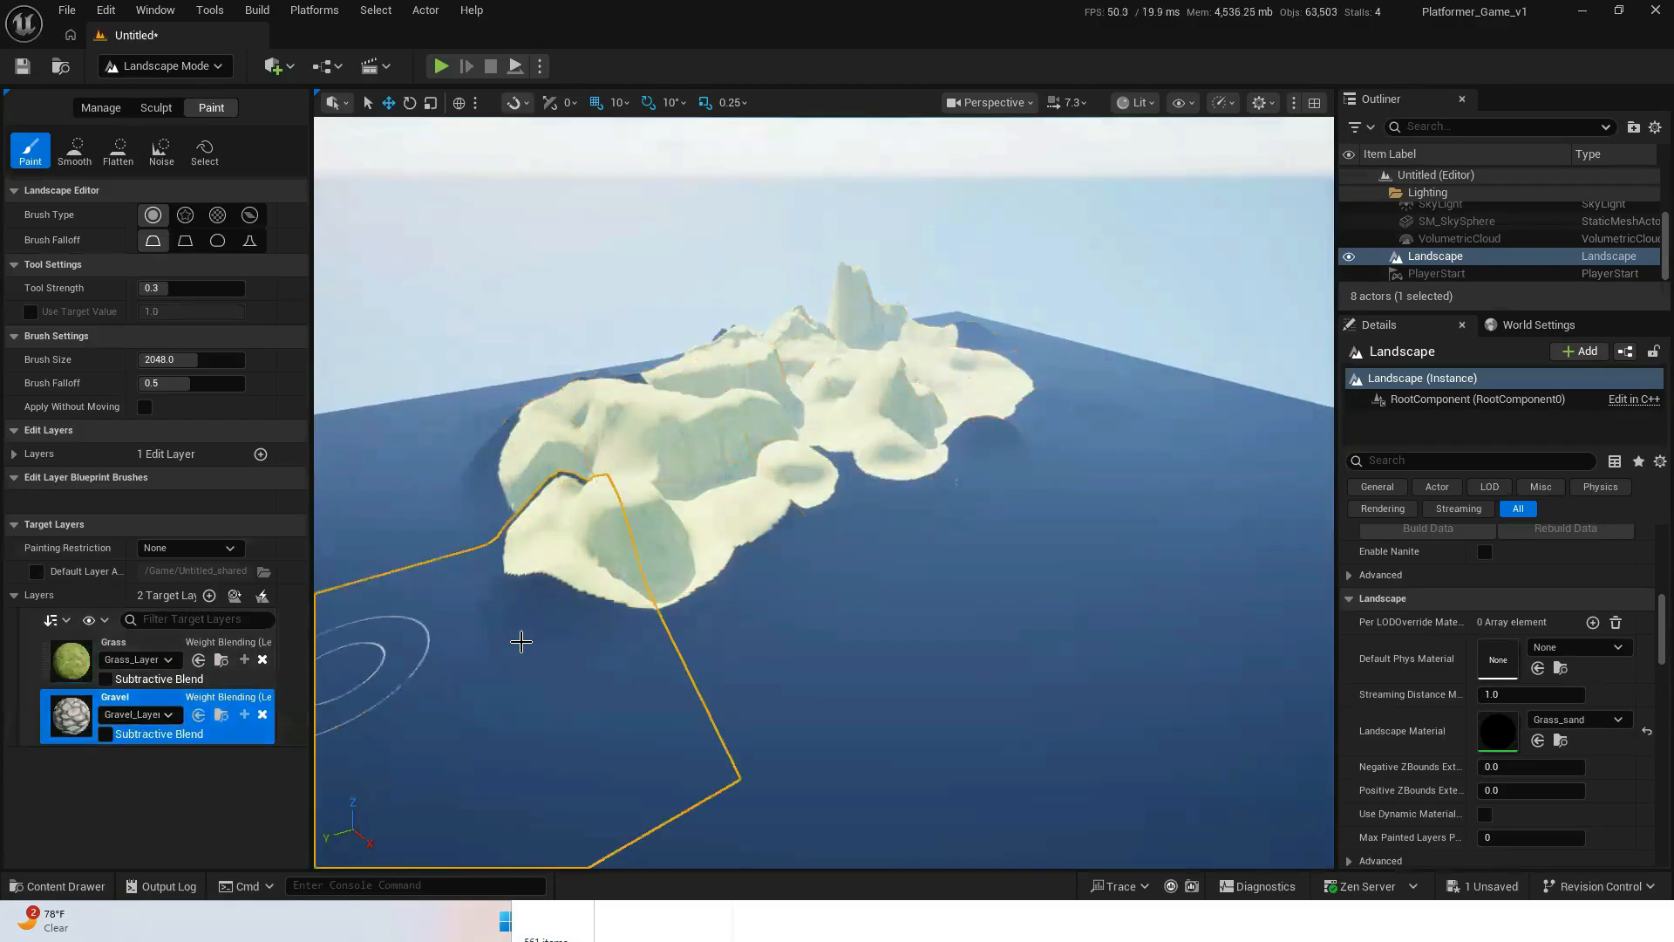
pyautogui.moveTo(541, 643)
pyautogui.mouseDown()
pyautogui.moveTo(642, 657)
pyautogui.moveTo(793, 614)
pyautogui.moveTo(760, 587)
pyautogui.moveTo(703, 582)
pyautogui.moveTo(777, 557)
pyautogui.moveTo(845, 485)
pyautogui.moveTo(907, 490)
pyautogui.moveTo(845, 534)
pyautogui.moveTo(844, 564)
pyautogui.moveTo(939, 497)
pyautogui.moveTo(964, 448)
pyautogui.moveTo(962, 488)
pyautogui.mouseUp()
pyautogui.moveTo(963, 491)
pyautogui.mouseDown(button='right')
pyautogui.moveTo(929, 531)
pyautogui.moveTo(870, 475)
pyautogui.mouseUp(button='right')
pyautogui.press('w')
pyautogui.press('d')
pyautogui.moveTo(662, 404)
pyautogui.mouseDown()
pyautogui.moveTo(852, 411)
pyautogui.moveTo(886, 348)
pyautogui.moveTo(950, 355)
pyautogui.moveTo(925, 389)
pyautogui.mouseUp()
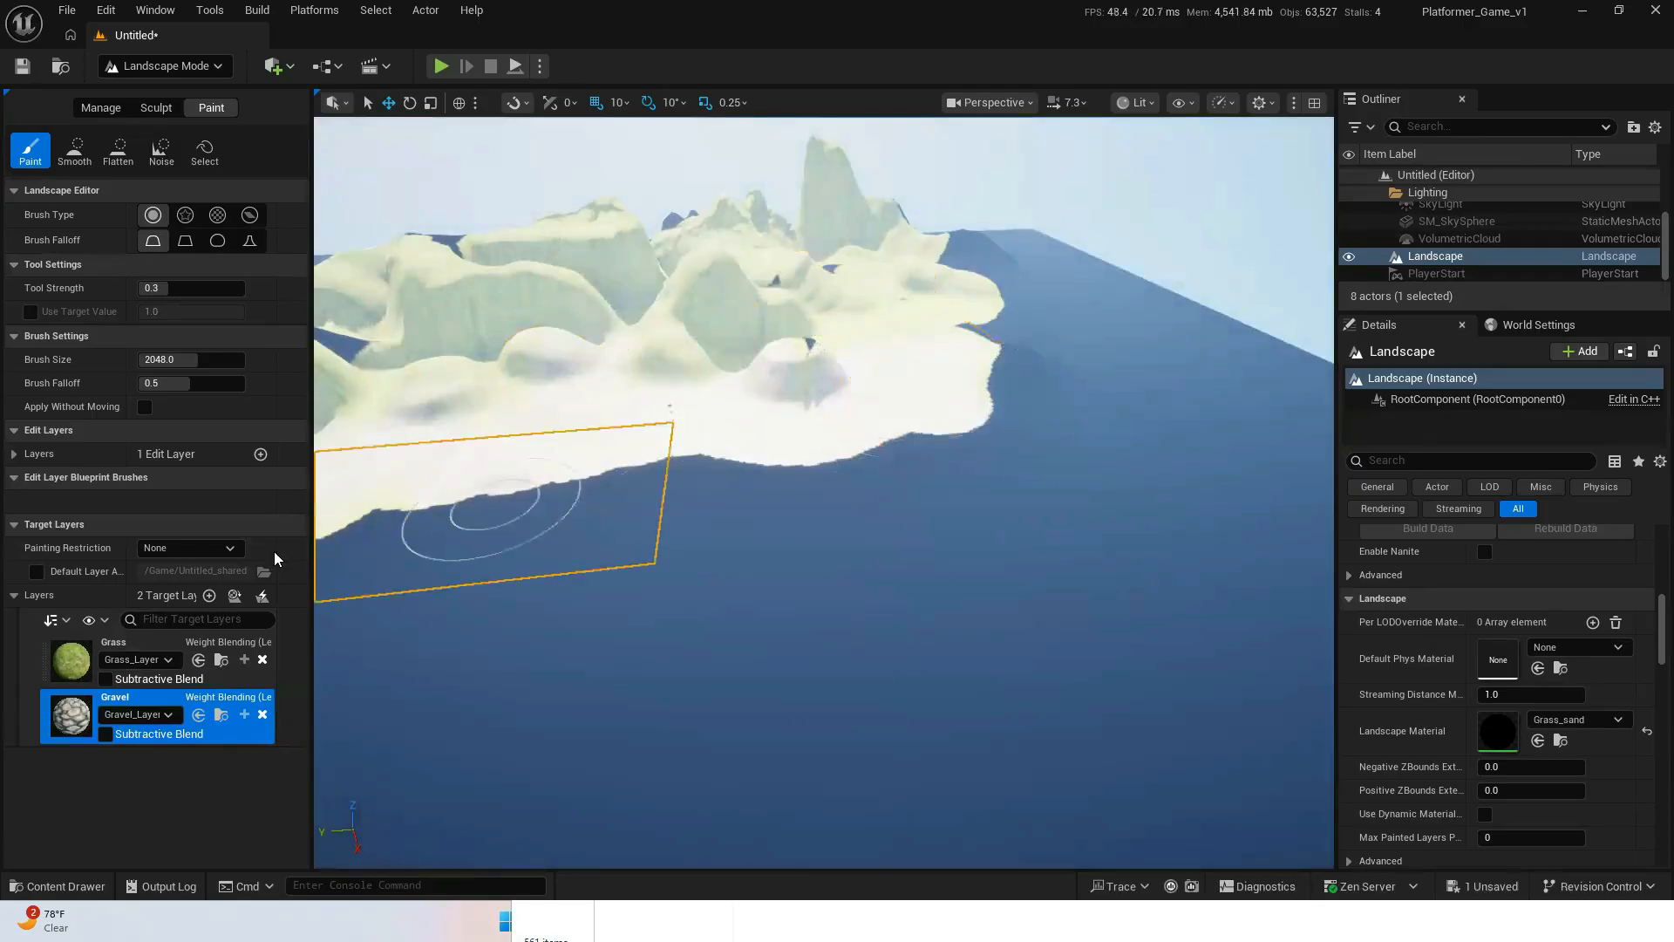
# - Paint the Grass layer over the ground around the gravel area and out to the landscape's edge
pyautogui.click(66, 668)
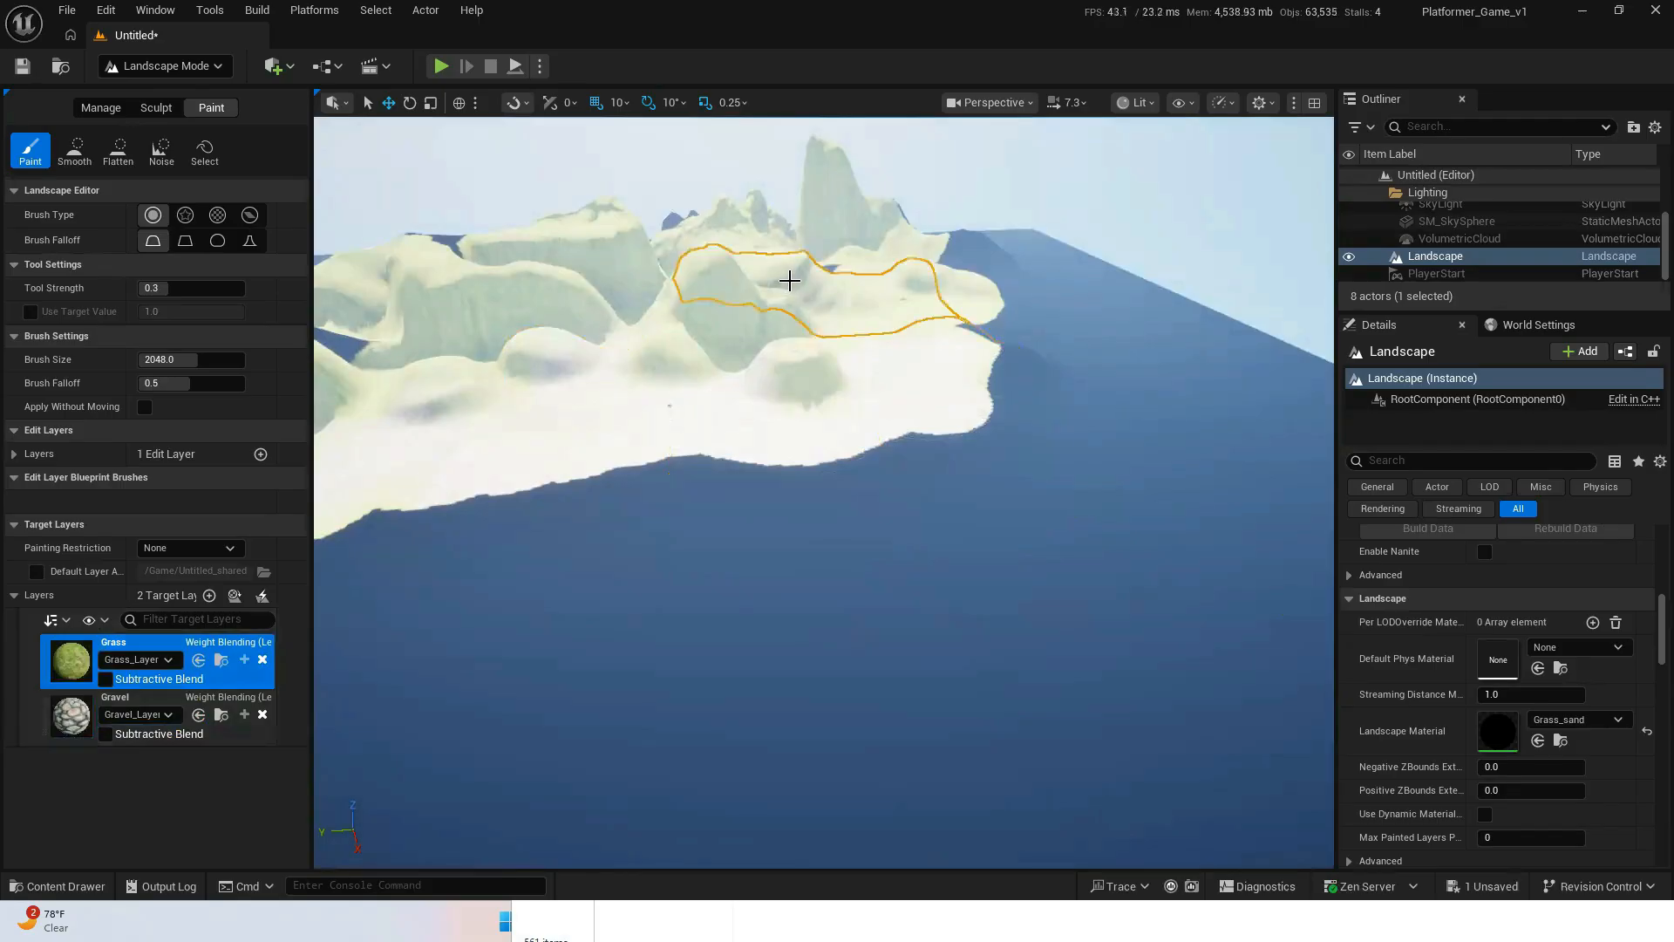
pyautogui.moveTo(986, 381)
pyautogui.mouseDown()
pyautogui.moveTo(1032, 445)
pyautogui.moveTo(478, 512)
pyautogui.moveTo(604, 466)
pyautogui.moveTo(696, 479)
pyautogui.mouseUp()
pyautogui.moveTo(695, 479); pyautogui.dragTo(486, 628, button='right')
pyautogui.press('s')
pyautogui.moveTo(542, 523)
pyautogui.mouseDown()
pyautogui.moveTo(747, 524)
pyautogui.moveTo(774, 495)
pyautogui.moveTo(564, 515)
pyautogui.moveTo(546, 478)
pyautogui.moveTo(512, 576)
pyautogui.moveTo(568, 357)
pyautogui.moveTo(599, 505)
pyautogui.moveTo(615, 487)
pyautogui.mouseUp()
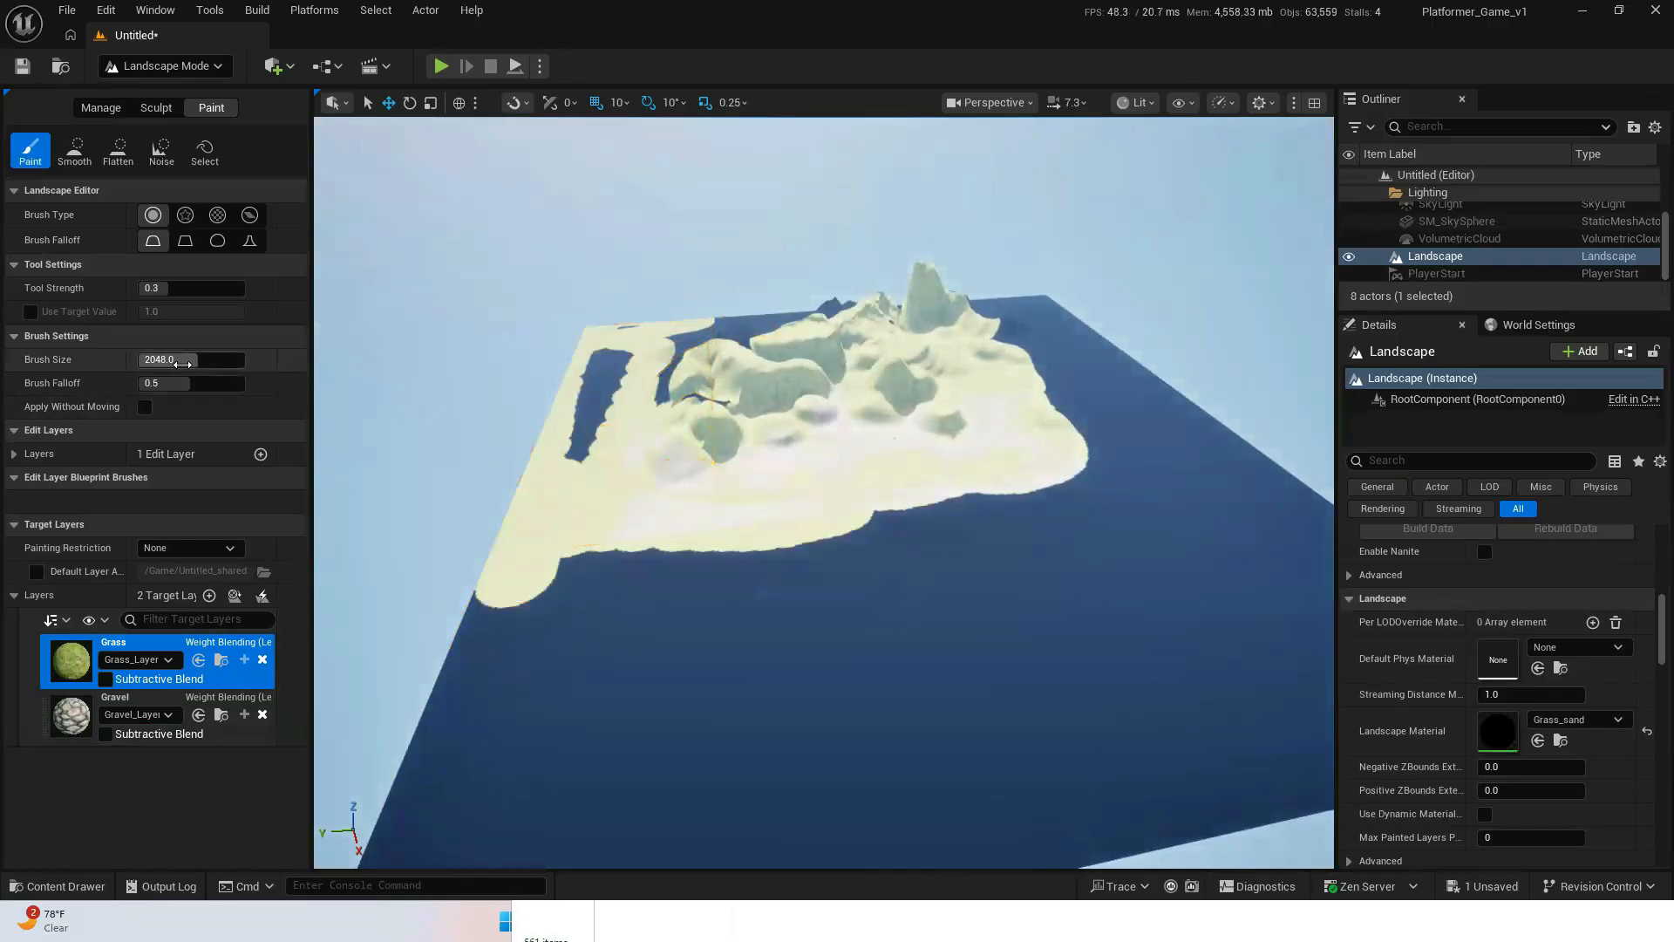
# - Set the brush size to 8192 and cover the remaining unpainted landscape with the Grass layer
pyautogui.moveTo(183, 364); pyautogui.dragTo(244, 360)
pyautogui.moveTo(542, 567)
pyautogui.mouseDown()
pyautogui.moveTo(596, 372)
pyautogui.moveTo(784, 323)
pyautogui.moveTo(763, 310)
pyautogui.moveTo(1023, 306)
pyautogui.moveTo(1177, 561)
pyautogui.moveTo(1202, 683)
pyautogui.moveTo(748, 796)
pyautogui.moveTo(459, 823)
pyautogui.moveTo(642, 672)
pyautogui.moveTo(827, 587)
pyautogui.moveTo(1006, 545)
pyautogui.moveTo(988, 721)
pyautogui.mouseUp()
pyautogui.moveTo(988, 721)
pyautogui.mouseDown(button='right')
pyautogui.moveTo(959, 715)
pyautogui.moveTo(1169, 702)
pyautogui.mouseUp(button='right')
pyautogui.moveTo(1169, 703)
pyautogui.mouseDown()
pyautogui.moveTo(1259, 671)
pyautogui.moveTo(1111, 467)
pyautogui.mouseUp()
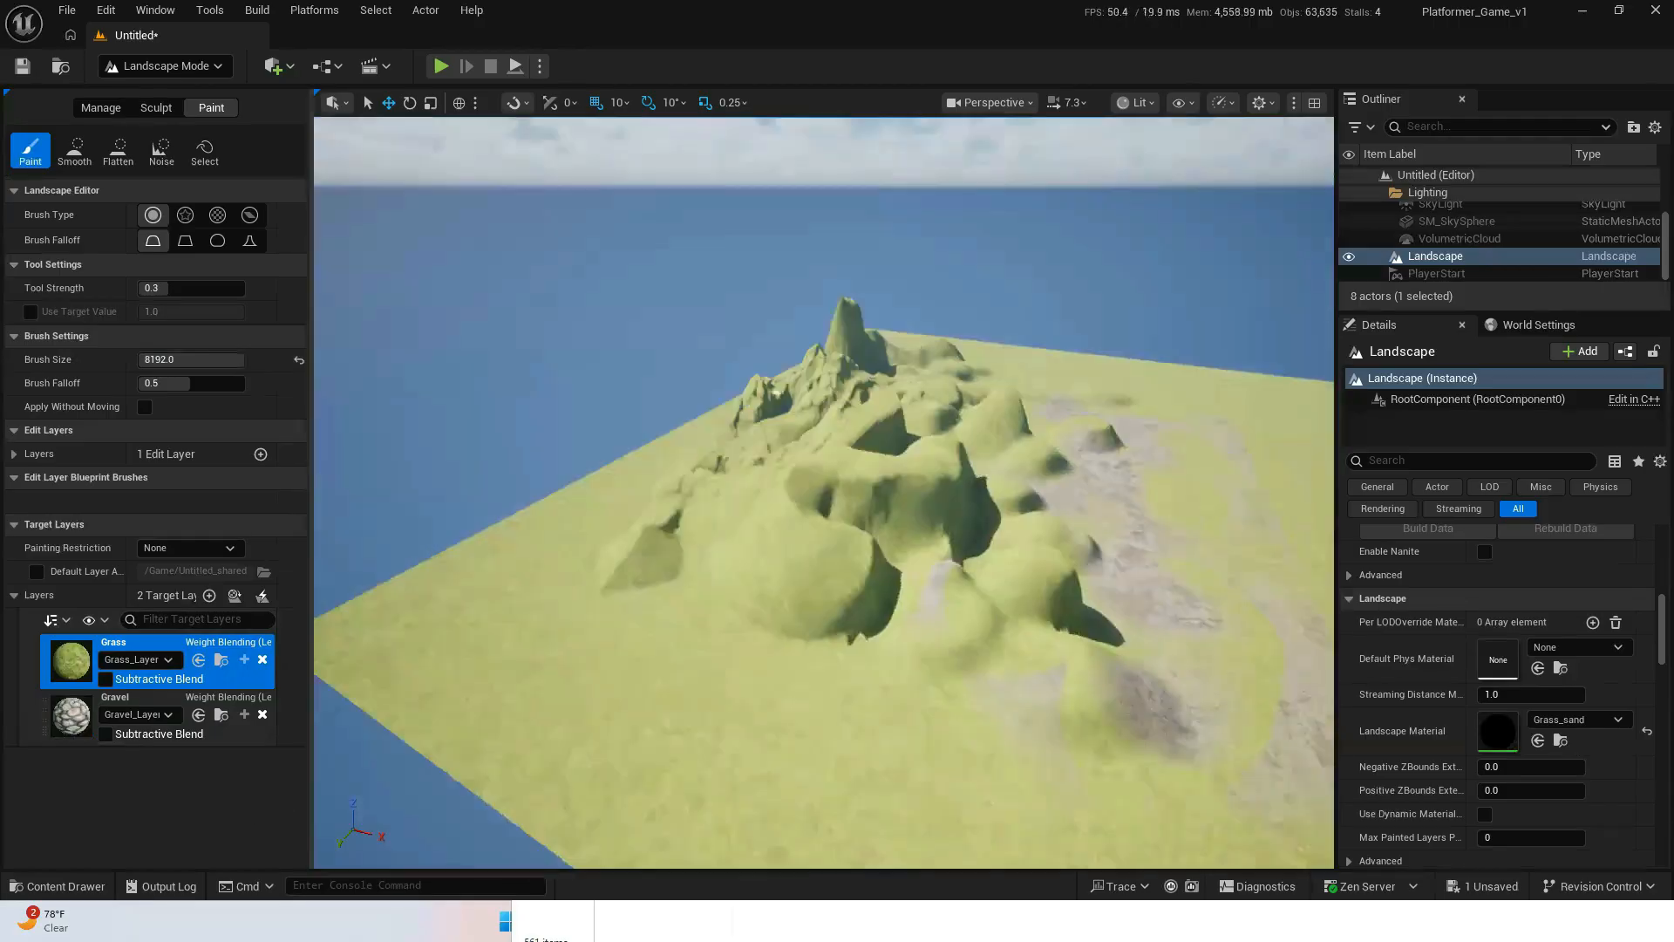
pyautogui.moveTo(824, 493); pyautogui.dragTo(1103, 611, button='right')
pyautogui.moveTo(556, 752)
pyautogui.mouseDown()
pyautogui.moveTo(492, 419)
pyautogui.moveTo(515, 424)
pyautogui.moveTo(484, 339)
pyautogui.moveTo(549, 400)
pyautogui.mouseUp()
pyautogui.moveTo(549, 418)
pyautogui.mouseDown(button='right')
pyautogui.moveTo(880, 454)
pyautogui.moveTo(881, 475)
pyautogui.mouseUp(button='right')
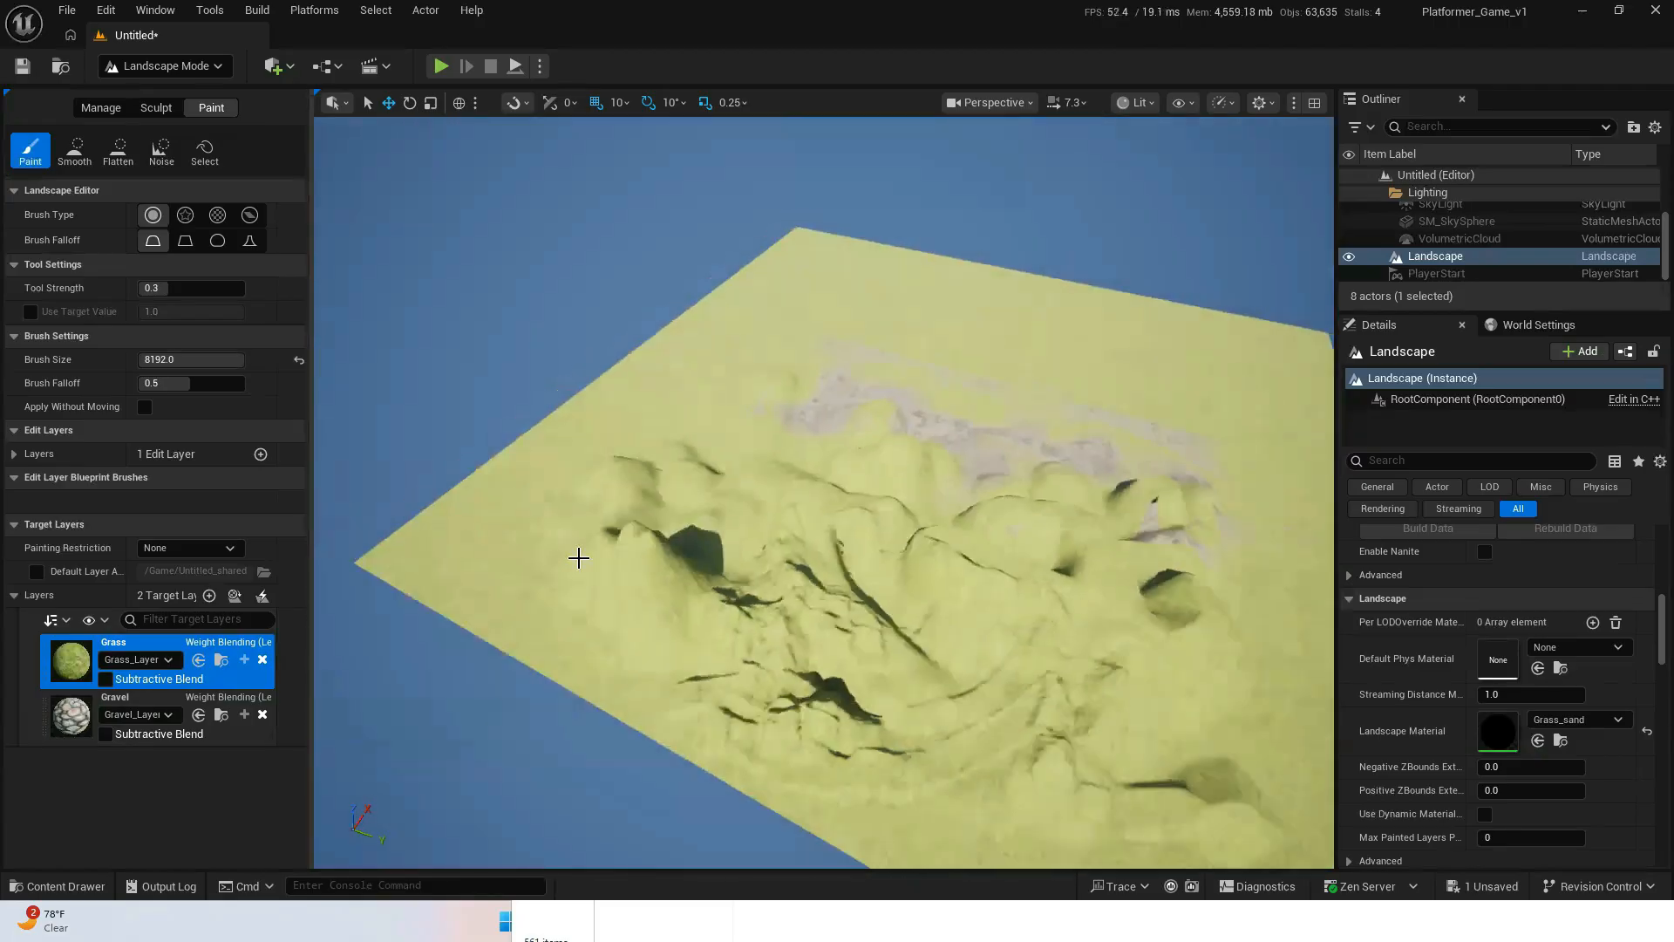
# - Set the brush size to about 823 and paint small Gravel patches across the hills and mountains
pyautogui.click(71, 708)
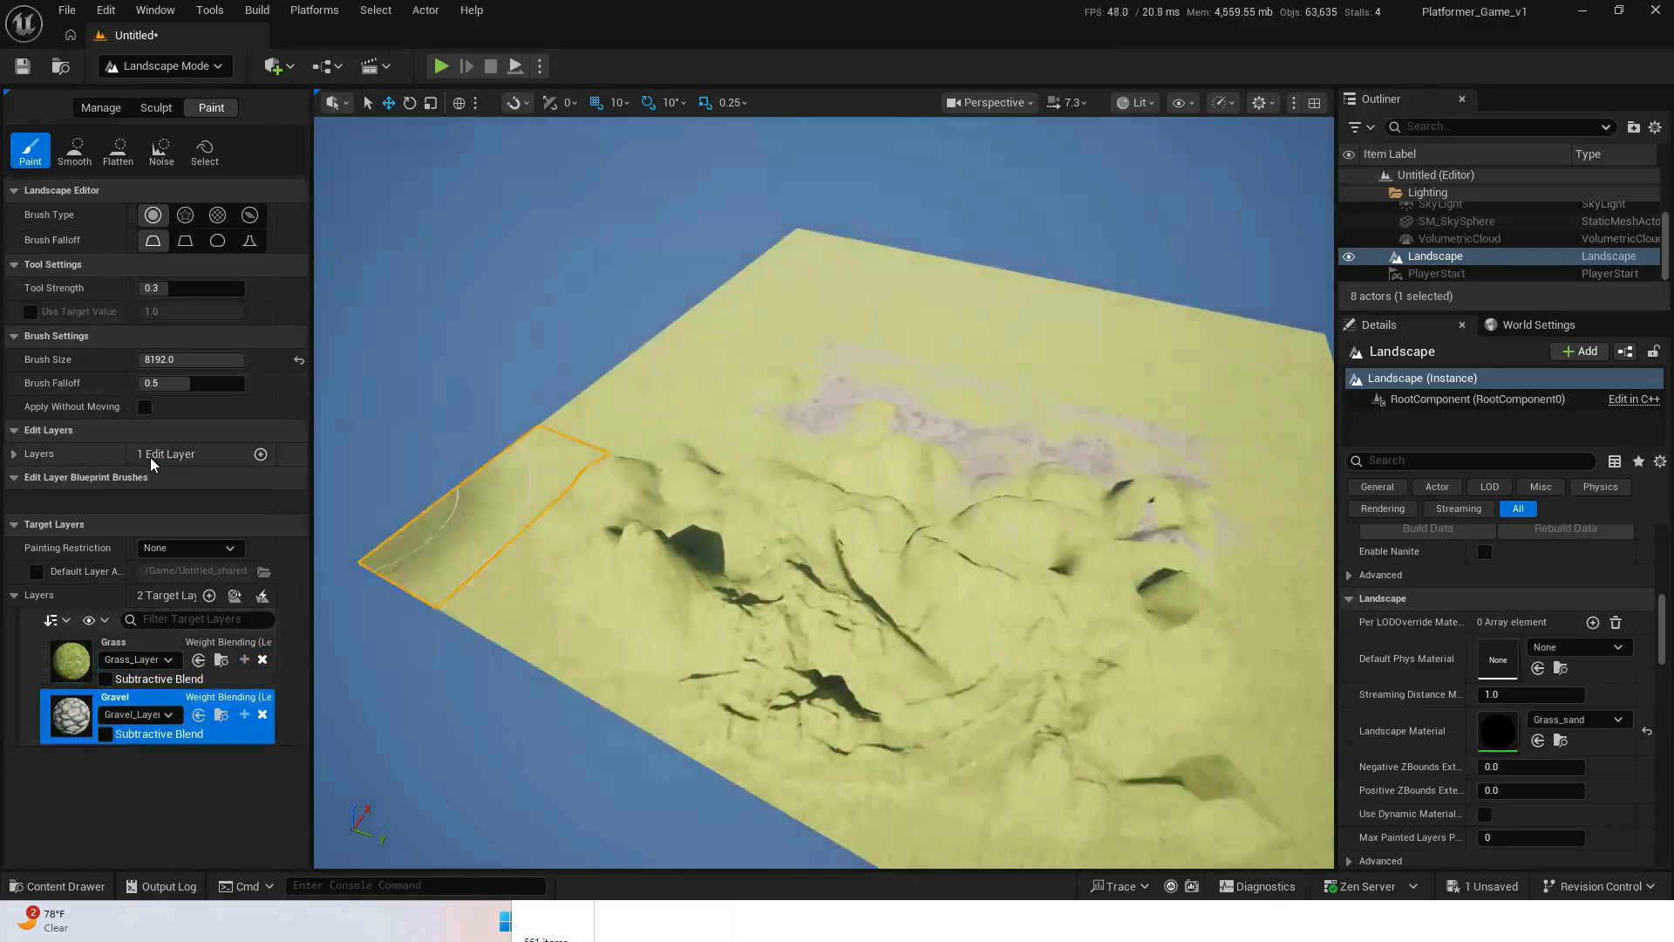
pyautogui.moveTo(192, 359); pyautogui.dragTo(161, 359)
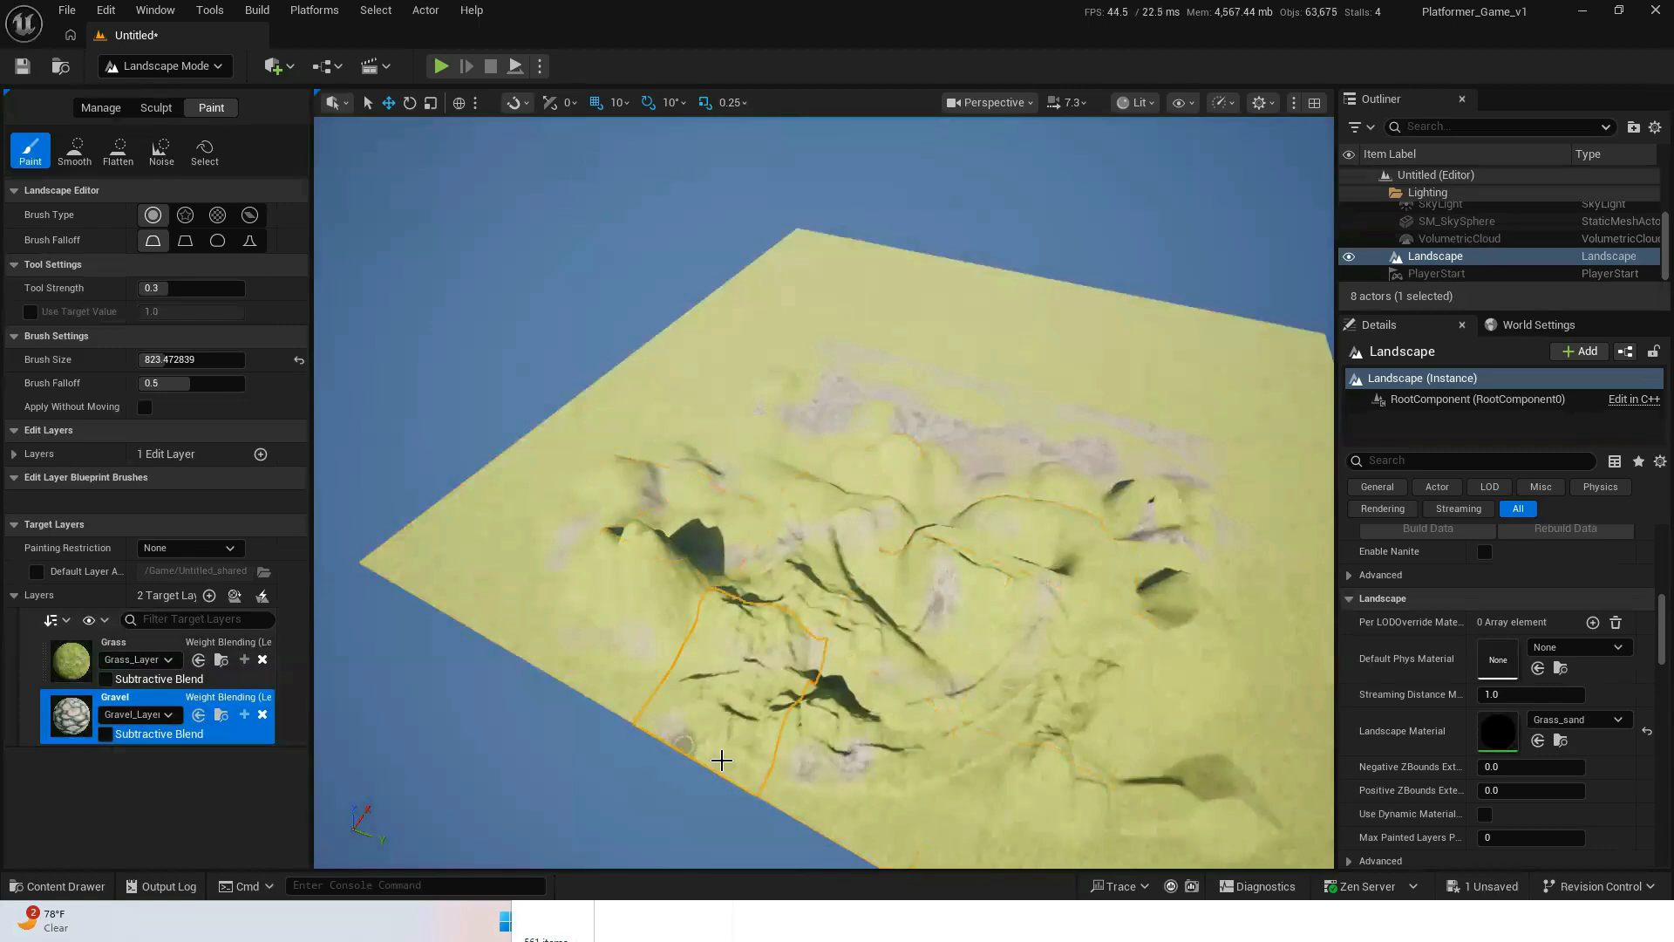
pyautogui.keyDown('alt'); pyautogui.moveTo(1012, 728); pyautogui.dragTo(952, 706); pyautogui.keyUp('alt')
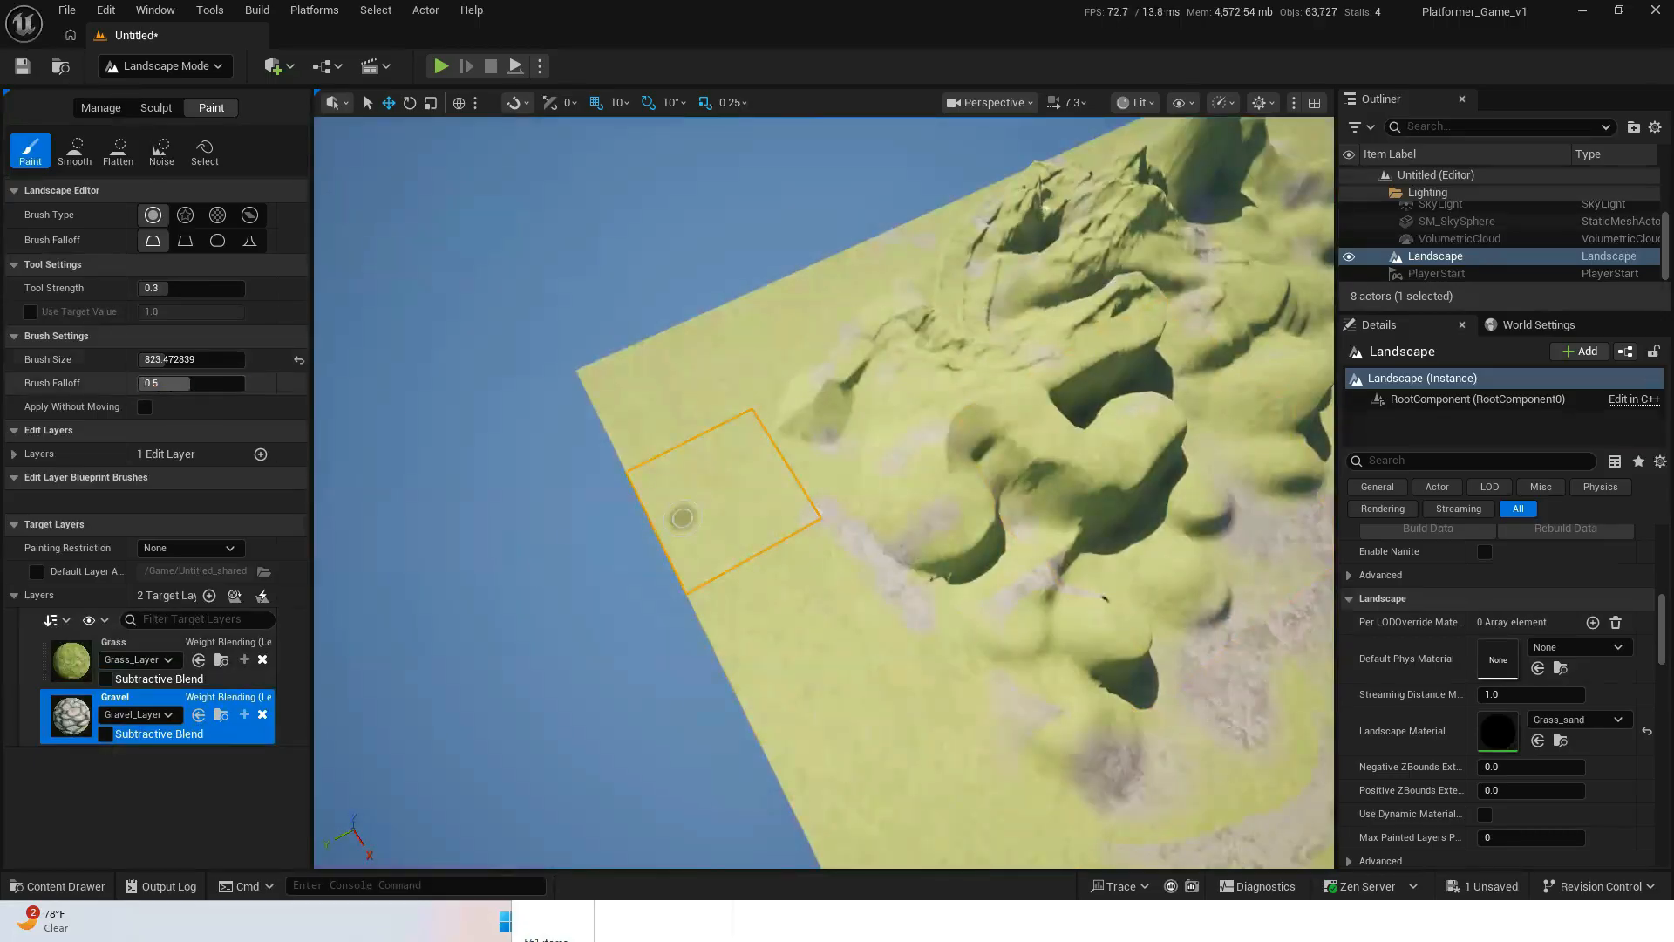
# - Set the brush falloff to about 0.61 and size to about 3533, and paint broader Gravel areas from the landscape's corner onto the hills
pyautogui.moveTo(195, 383); pyautogui.dragTo(552, 383)
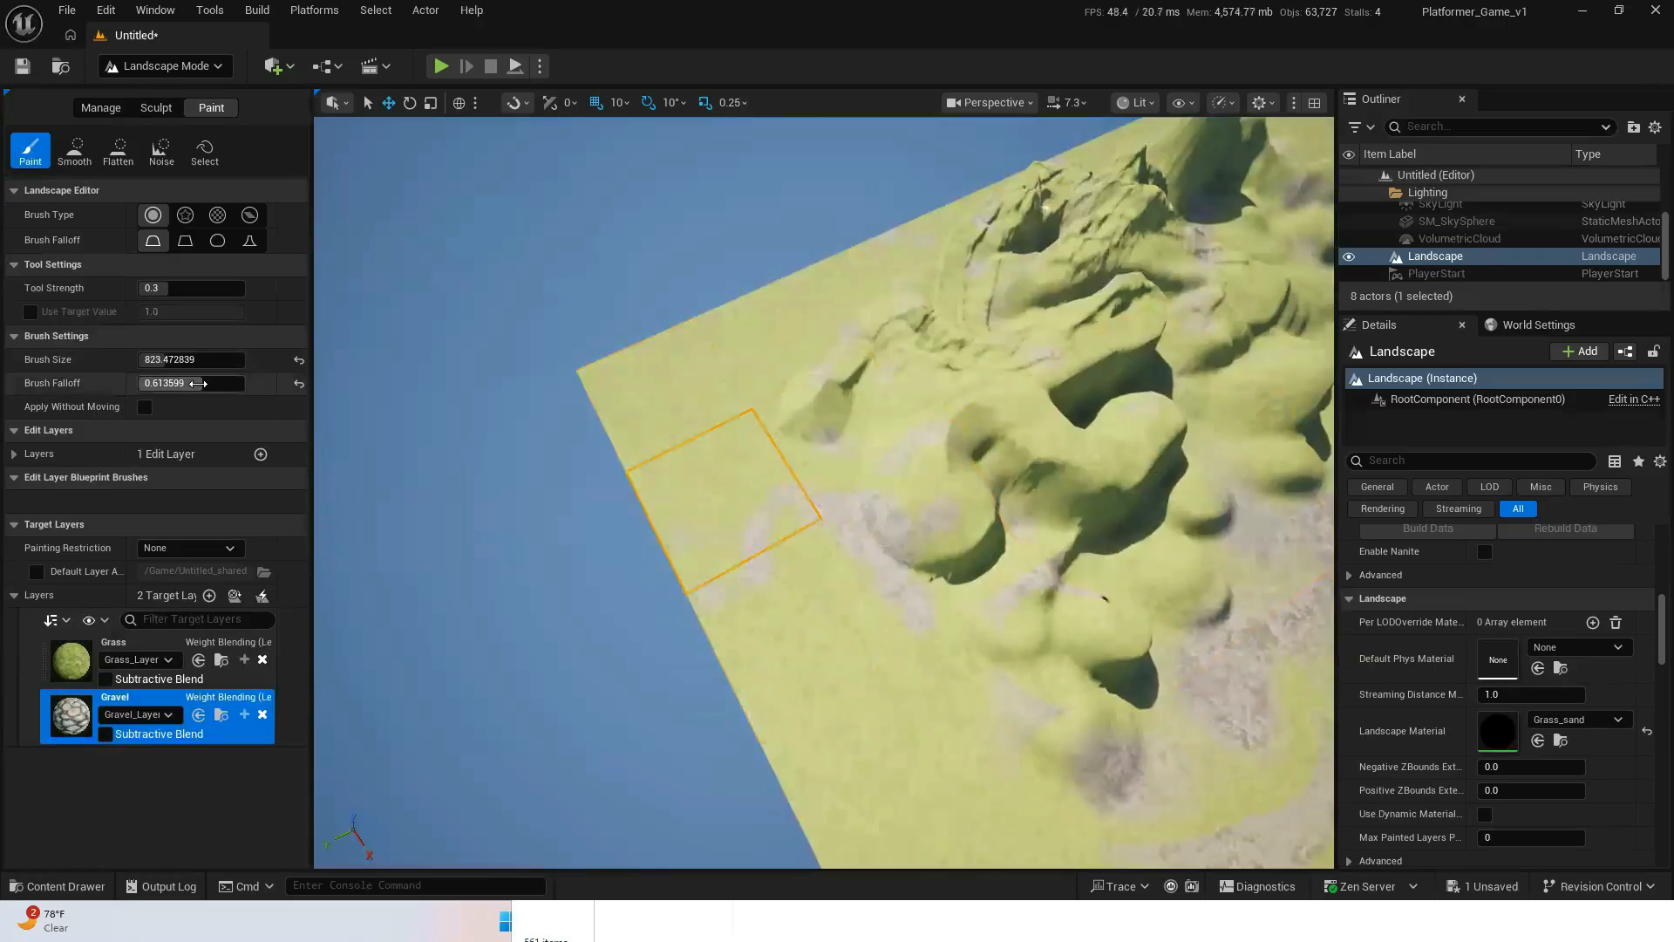
pyautogui.moveTo(192, 359); pyautogui.dragTo(223, 360)
pyautogui.moveTo(601, 403)
pyautogui.mouseDown()
pyautogui.moveTo(687, 426)
pyautogui.moveTo(713, 486)
pyautogui.moveTo(1003, 514)
pyautogui.moveTo(1072, 488)
pyautogui.moveTo(1038, 454)
pyautogui.moveTo(1105, 375)
pyautogui.mouseUp()
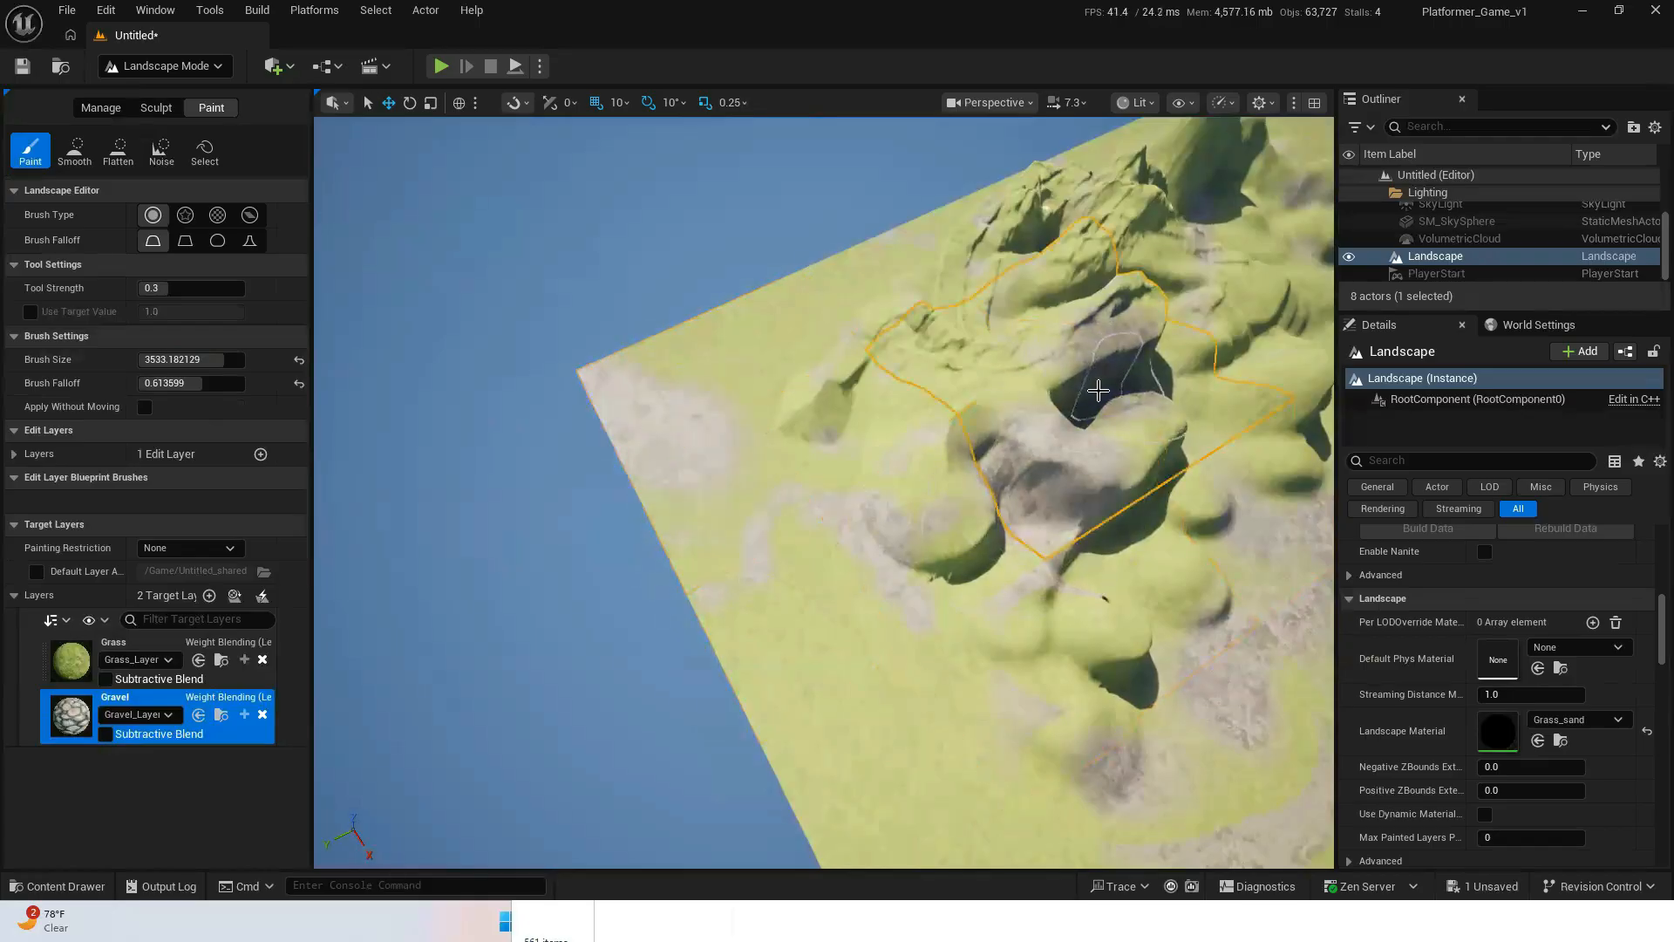